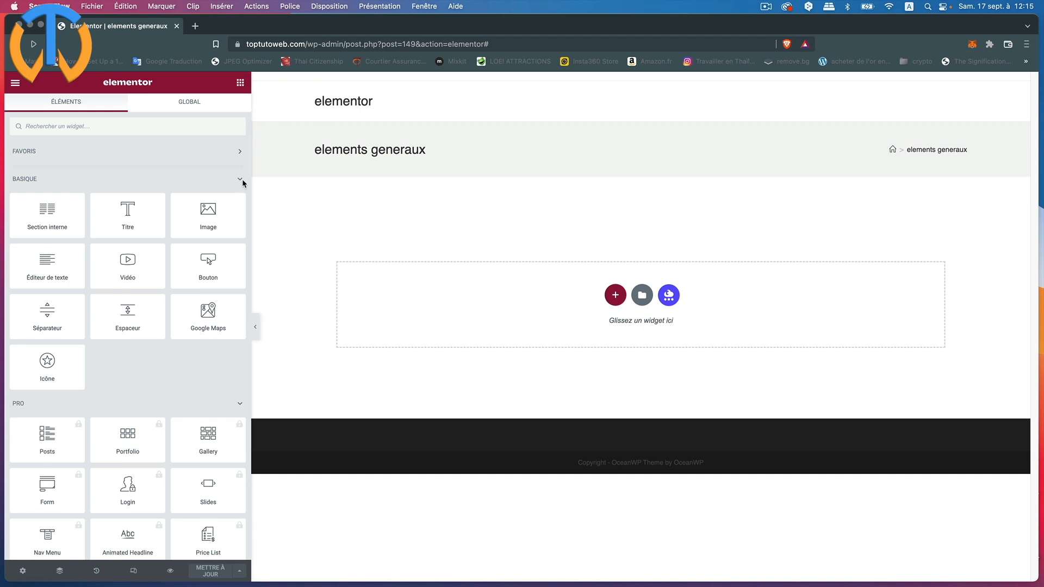
Collapse the Basique and Pro widget categories to bring up the Général widgets.
{"action": "left_click", "coordinate": [240, 177]}
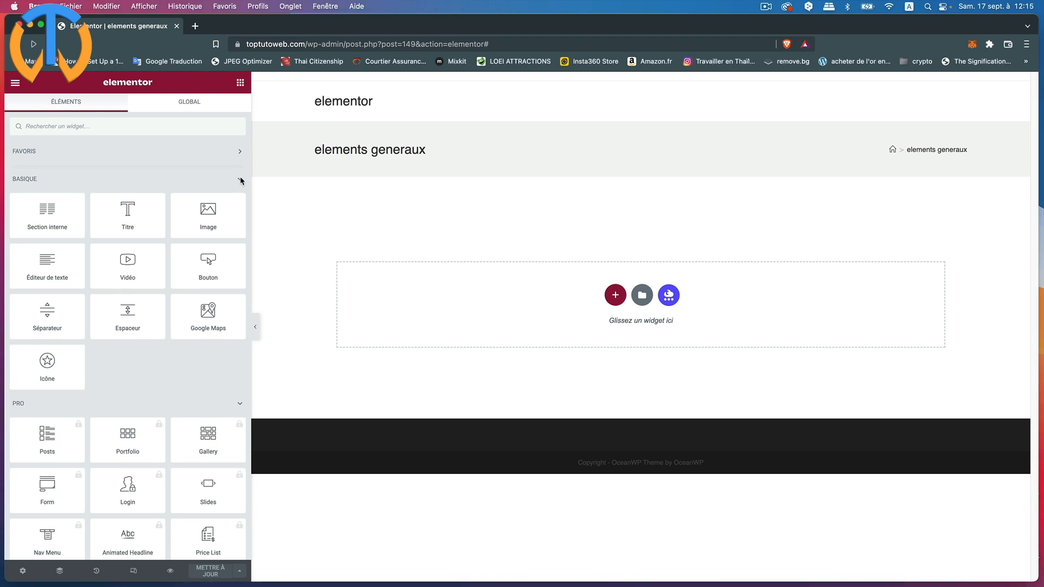
{"action": "left_click", "coordinate": [240, 178]}
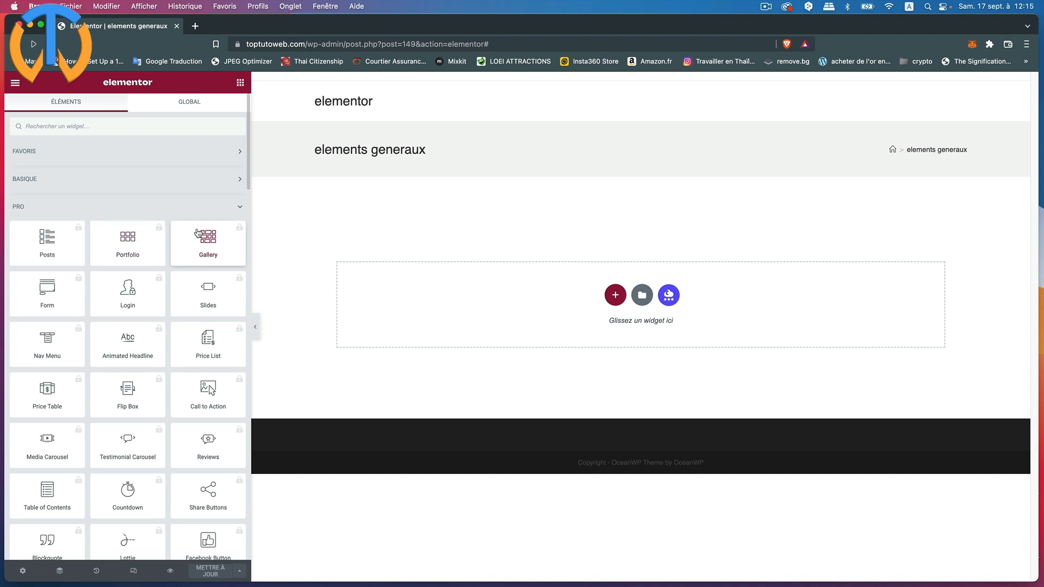
{"action": "left_click", "coordinate": [241, 210]}
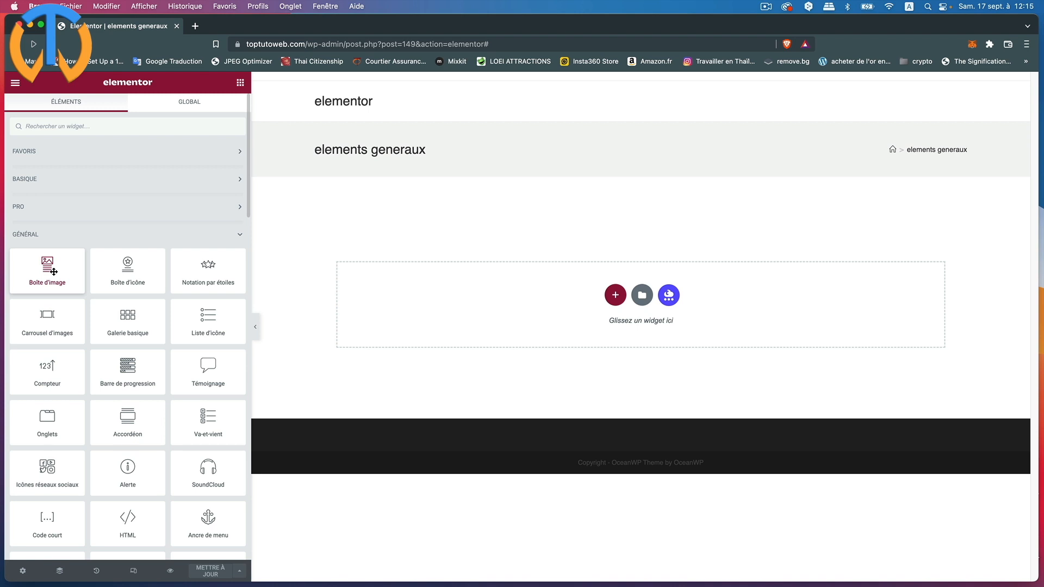
Add a one-column section, check its advanced settings, and place a Boîte d'image widget in its empty column.
{"action": "left_click", "coordinate": [616, 294]}
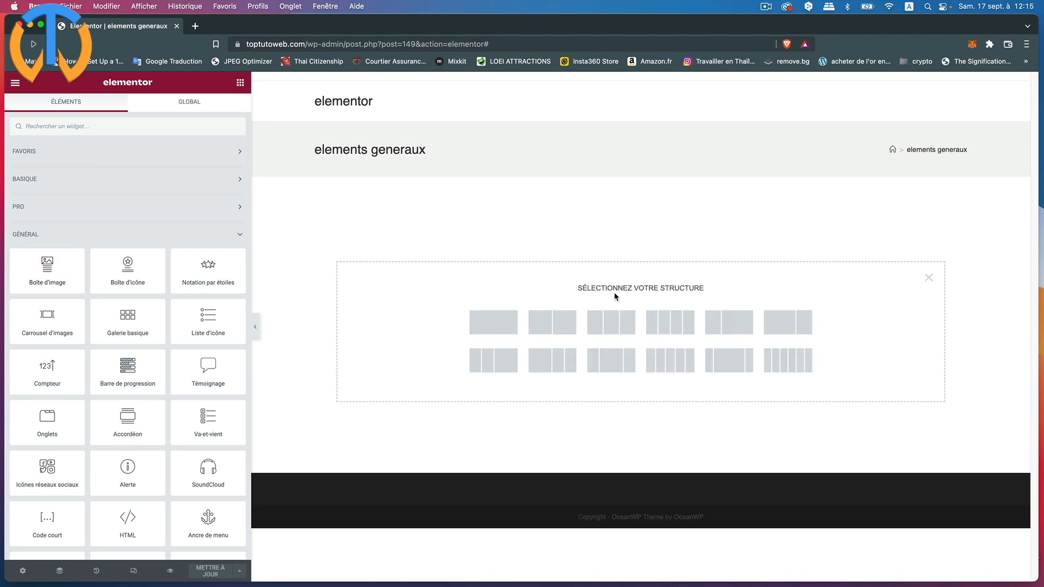
{"action": "left_click", "coordinate": [493, 321]}
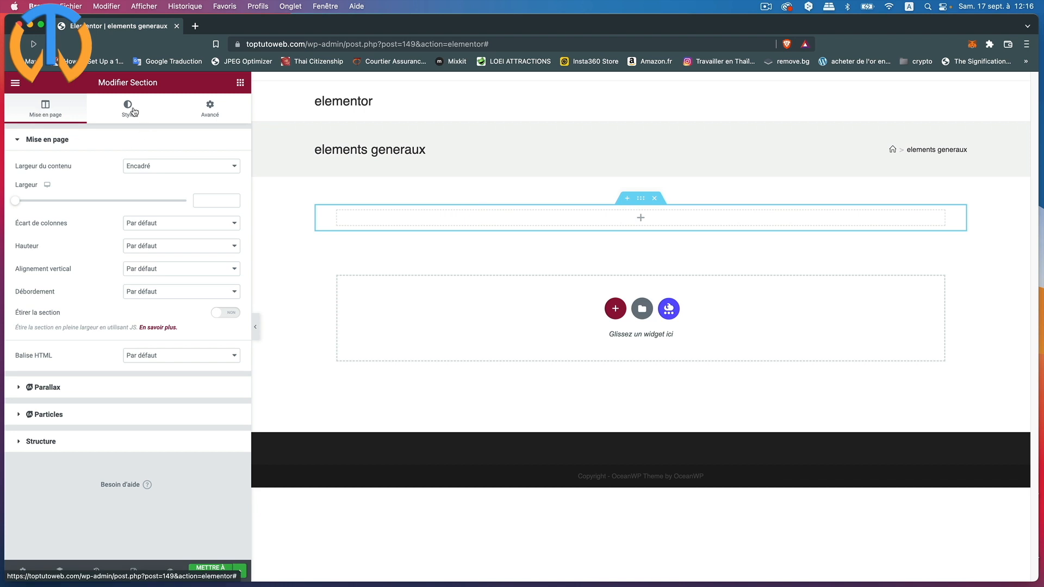
{"action": "left_click", "coordinate": [211, 111]}
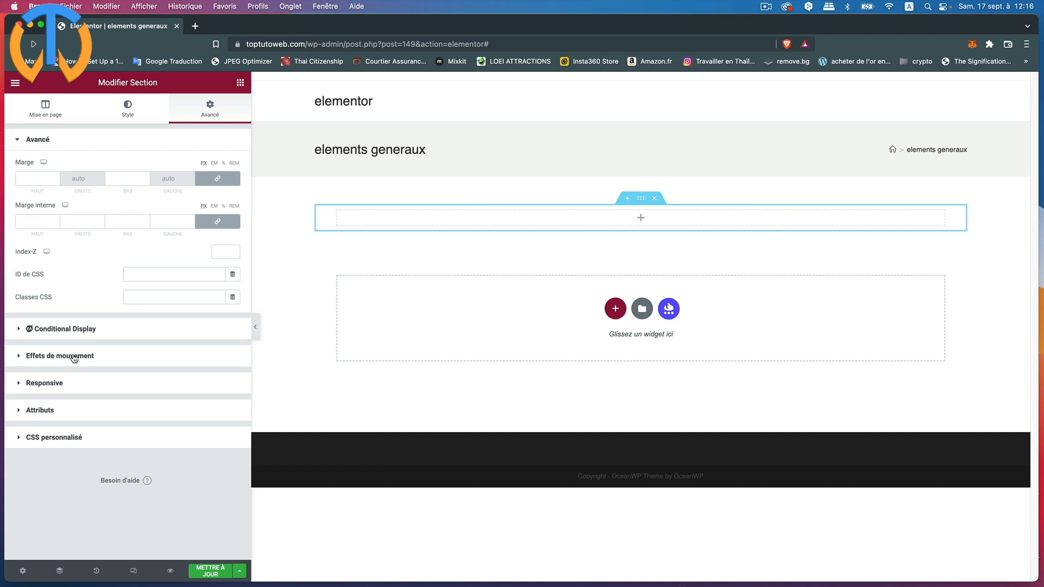
{"action": "left_click", "coordinate": [57, 106]}
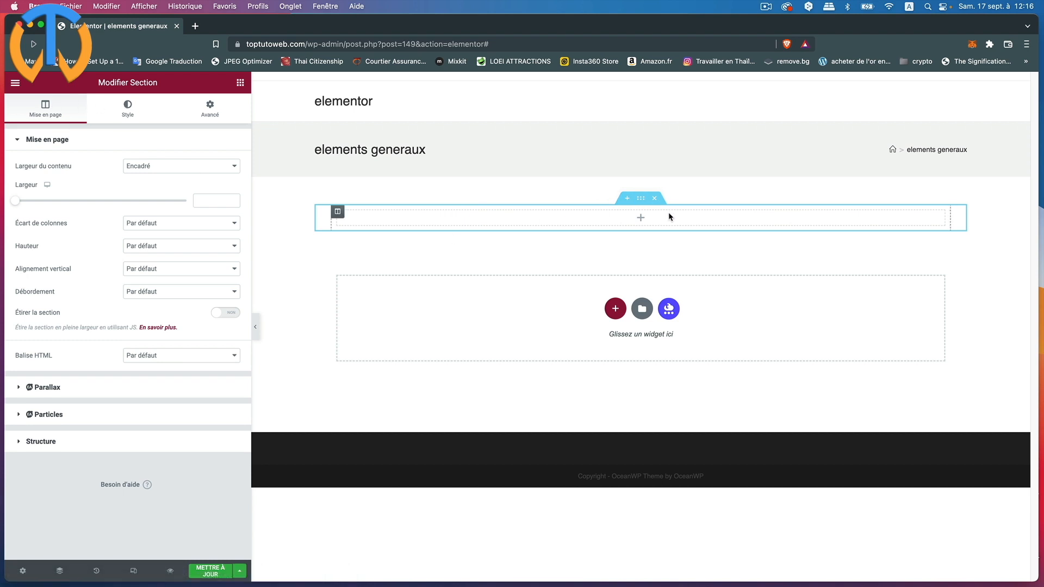
{"action": "left_click", "coordinate": [649, 220]}
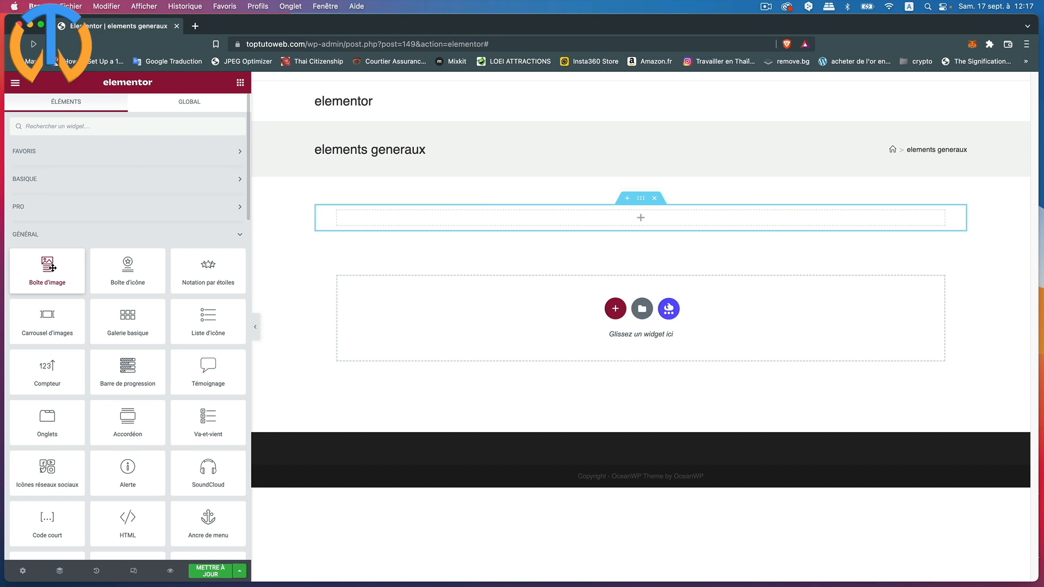
{"action": "left_click_drag", "start_coordinate": [52, 269], "coordinate": [466, 213]}
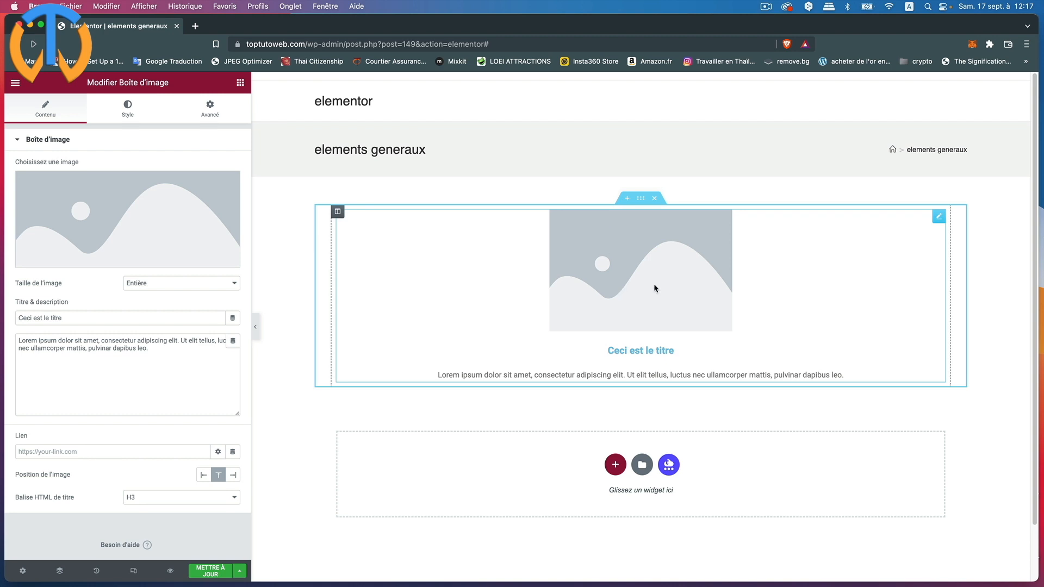
Upload 01.png, 02.png and 03.png from the rushes folder and insert 03.png as the image box's picture.
{"action": "left_click", "coordinate": [93, 203]}
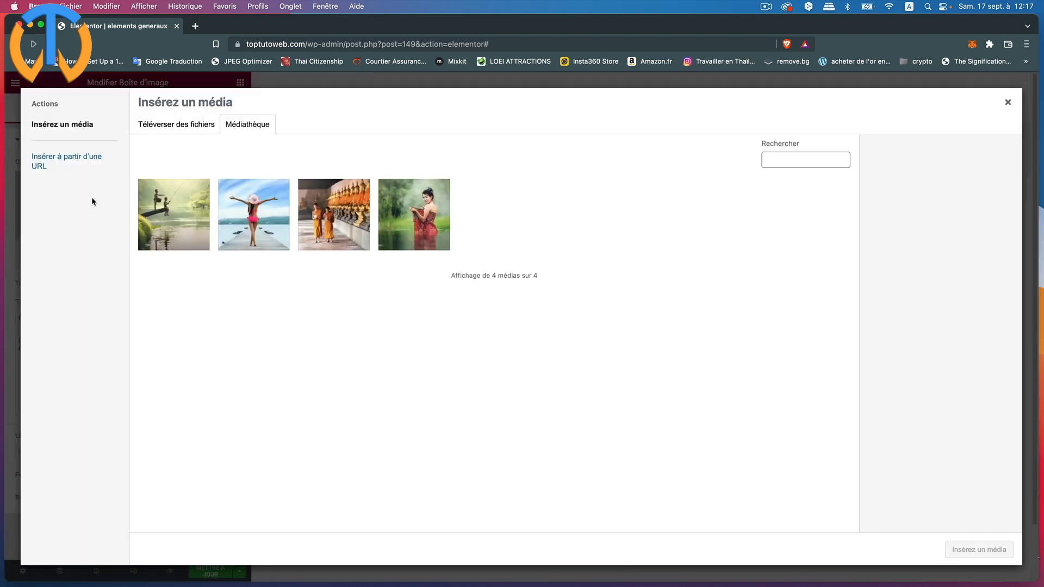
{"action": "left_click", "coordinate": [175, 129]}
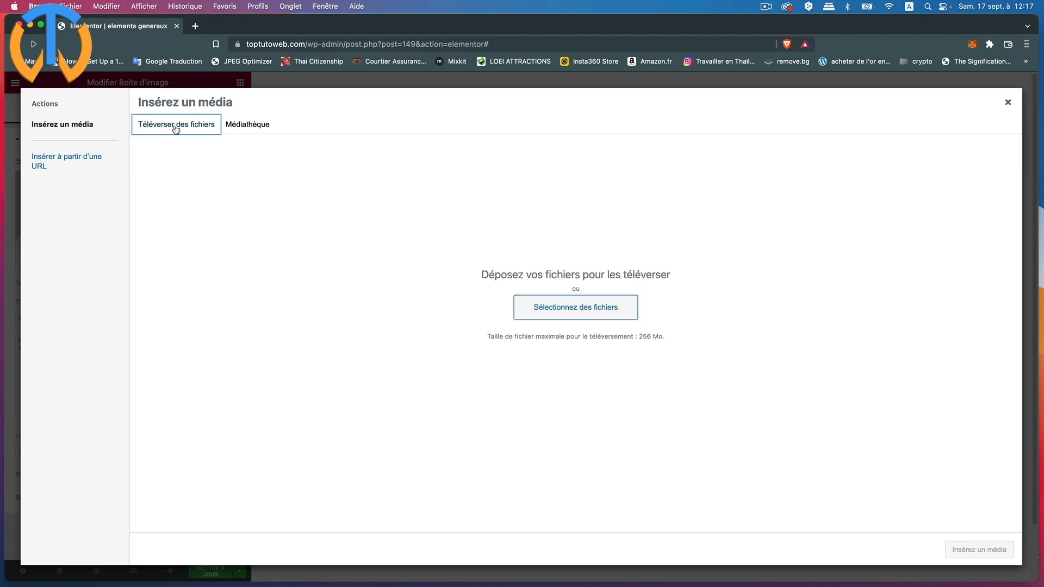
{"action": "left_click", "coordinate": [545, 303]}
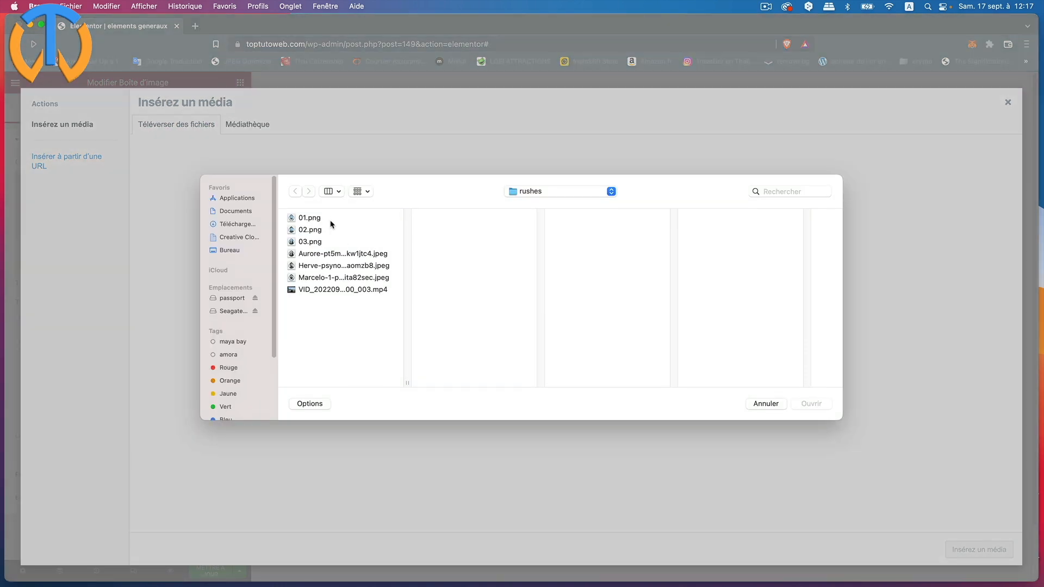
{"action": "left_click_drag", "start_coordinate": [331, 218], "coordinate": [333, 244]}
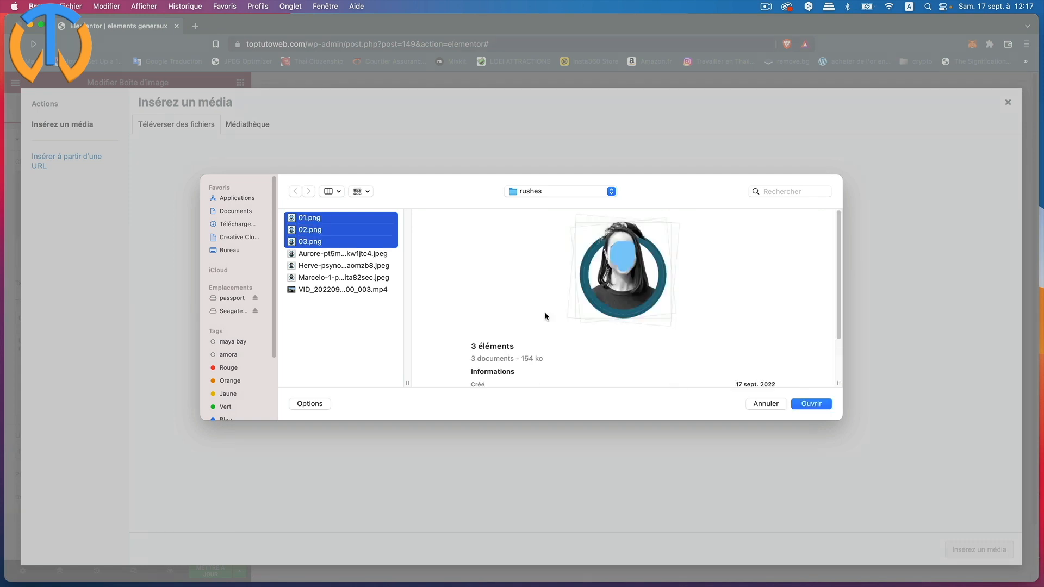
{"action": "left_click", "coordinate": [811, 404]}
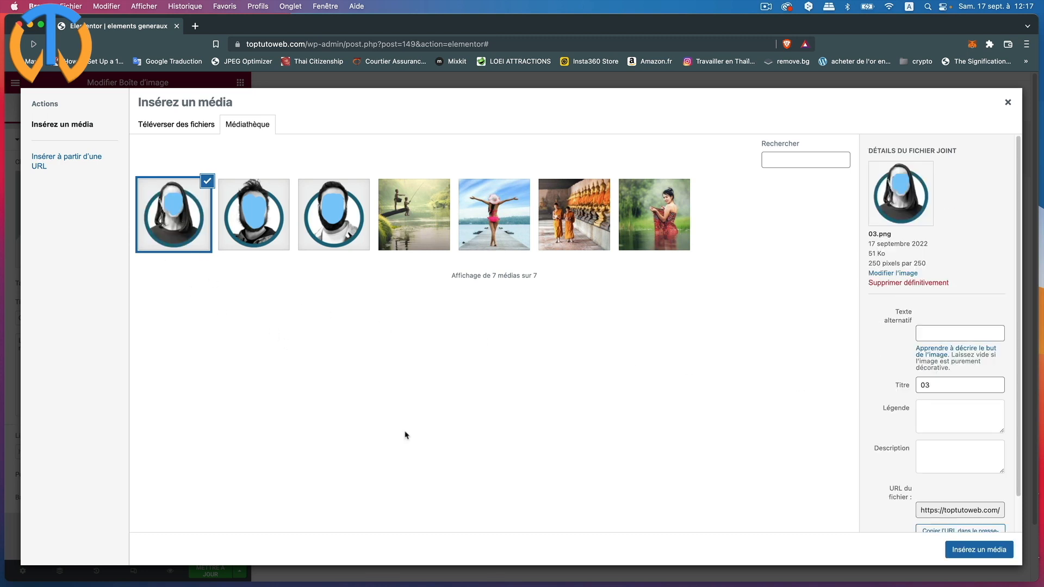
{"action": "left_click", "coordinate": [967, 551]}
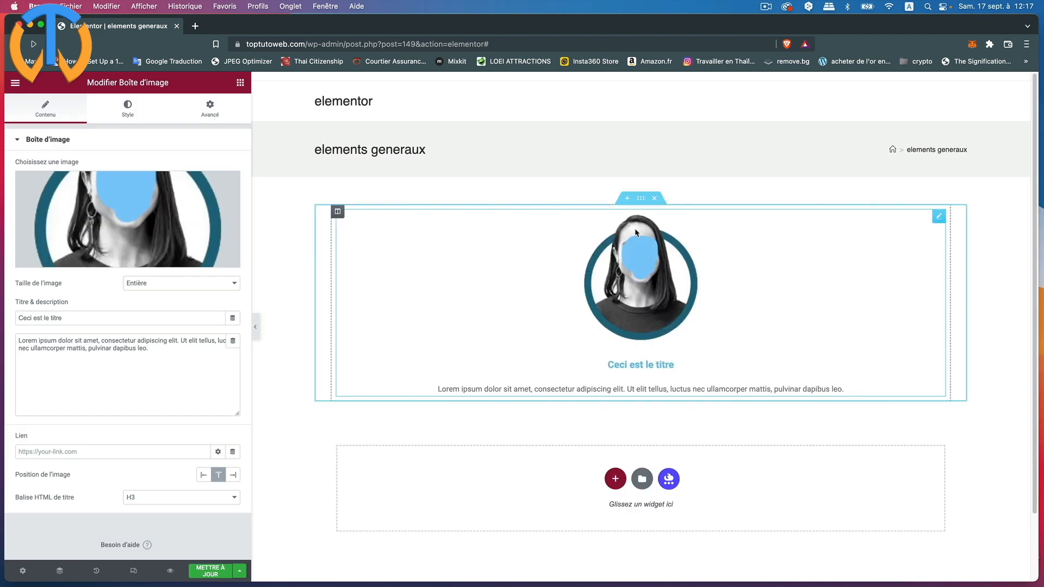
Keep the image size at Entière and set the image box title to "Notre graphiste".
{"action": "left_click", "coordinate": [153, 283]}
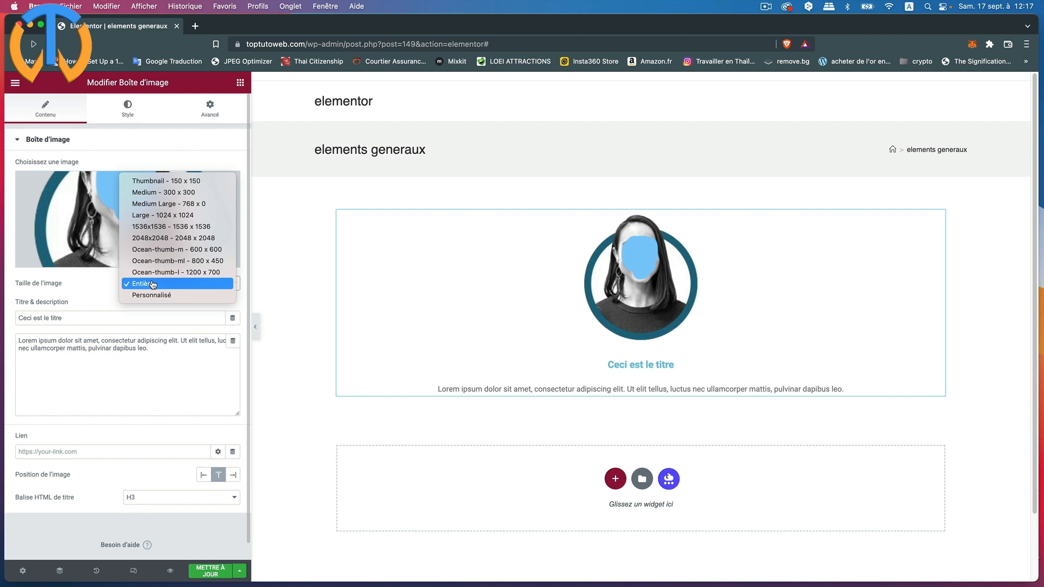
{"action": "left_click", "coordinate": [153, 283]}
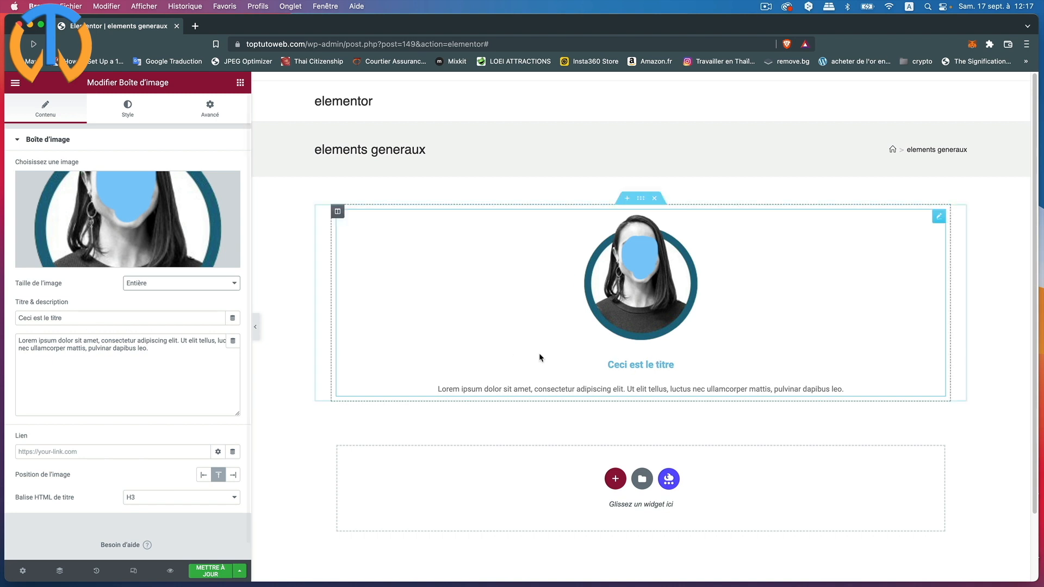
{"action": "left_click_drag", "start_coordinate": [68, 321], "coordinate": [12, 320]}
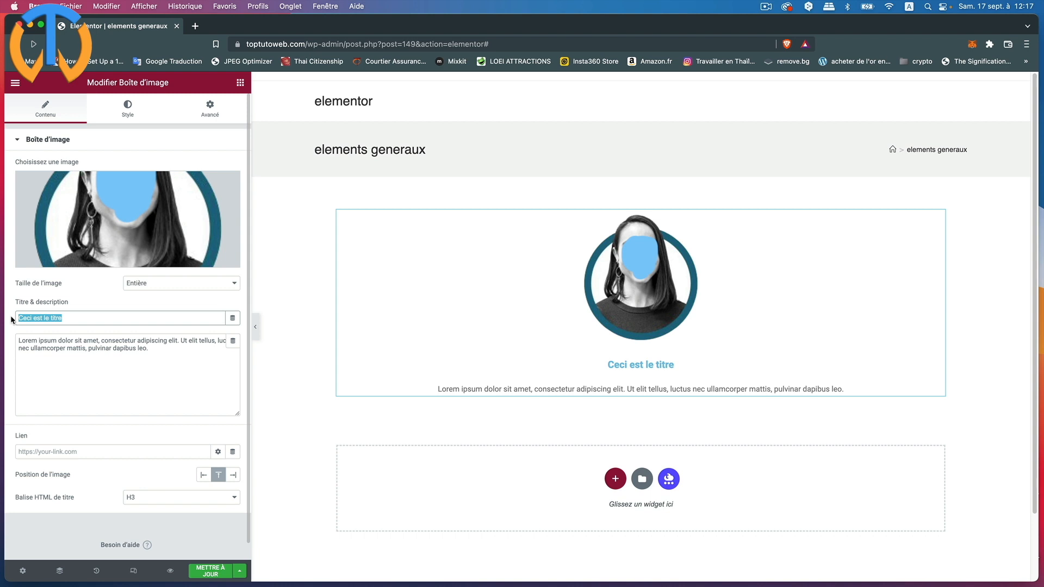
{"action": "type", "text": "Notre graphiste"}
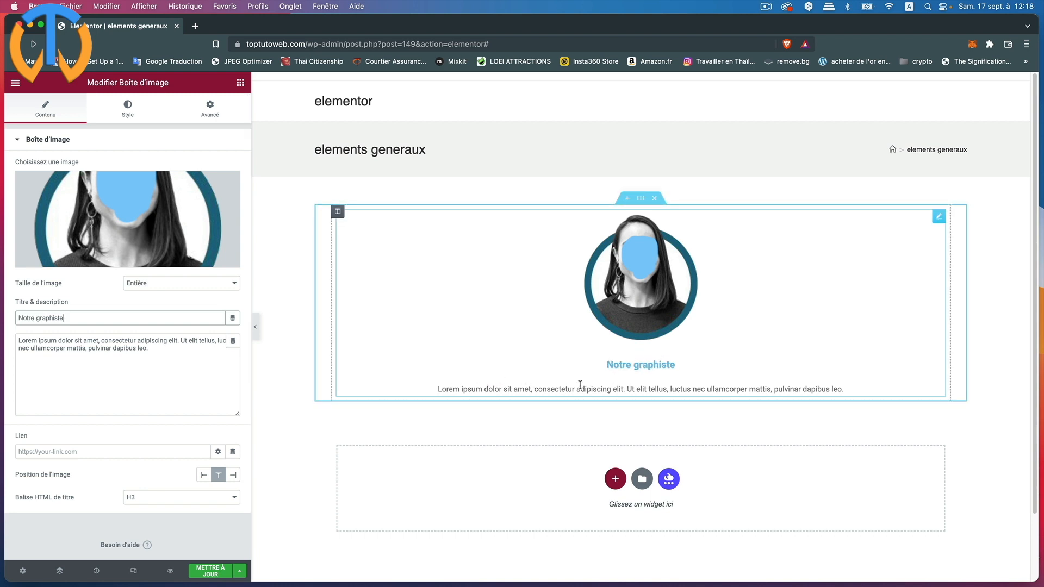
{"action": "left_click", "coordinate": [169, 349]}
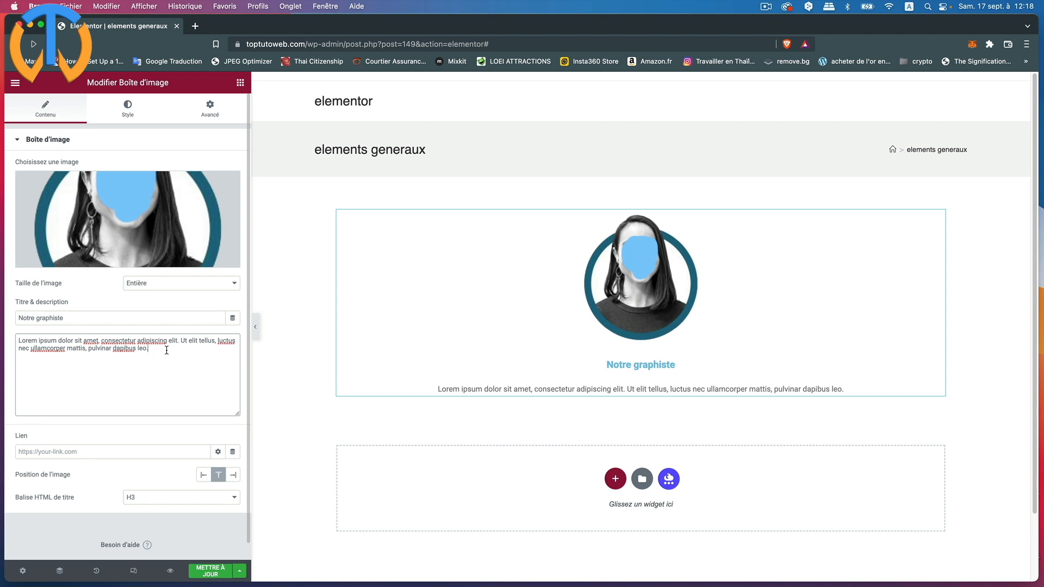
Try the left and right image positions in the image box and return the position to Haut.
{"action": "scroll", "coordinate": [181, 338], "scroll_direction": "down", "scroll_amount": 1}
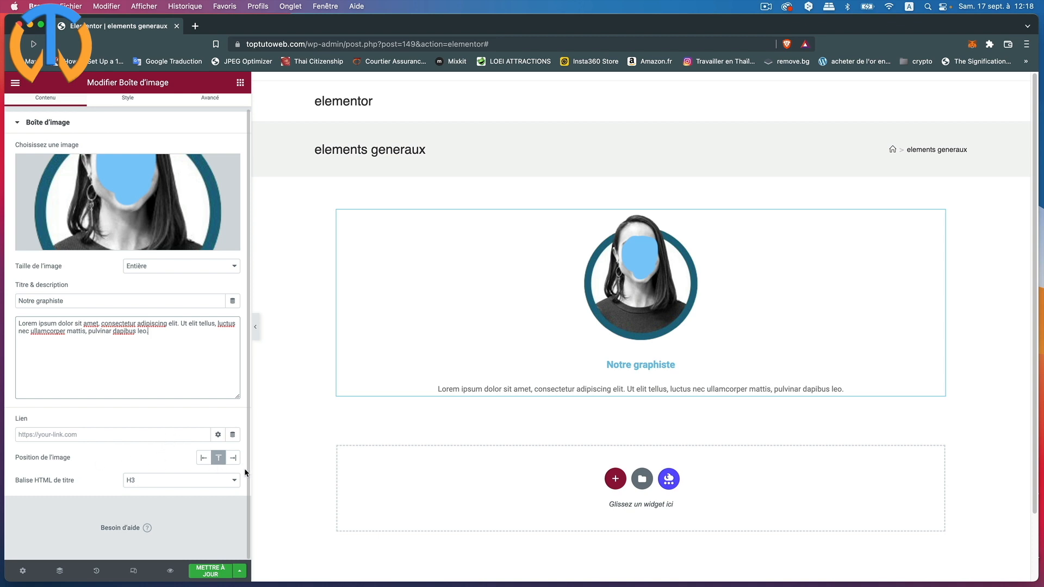
{"action": "left_click", "coordinate": [204, 459]}
{"action": "left_click", "coordinate": [216, 461]}
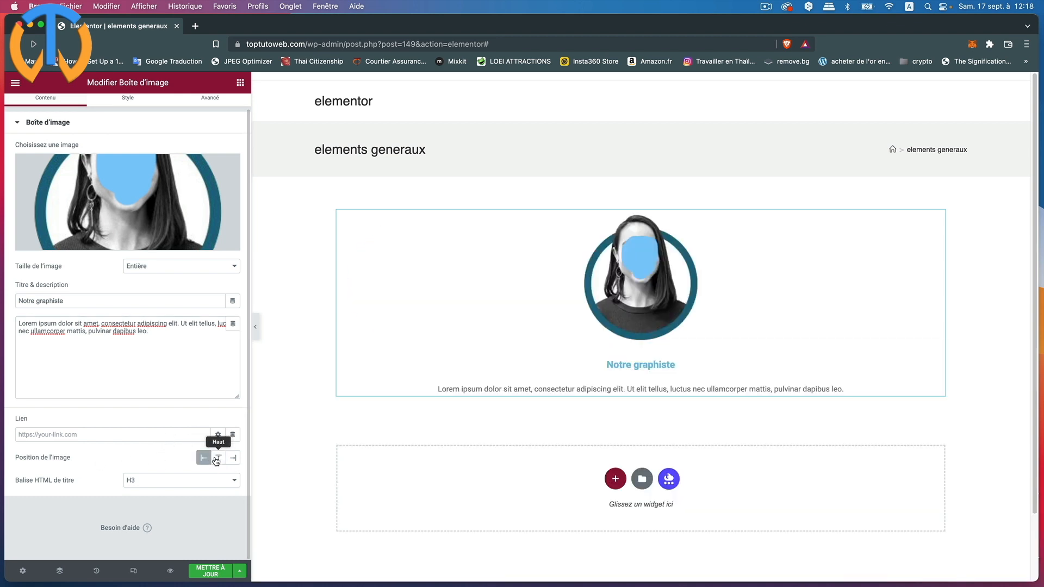
{"action": "left_click", "coordinate": [233, 458]}
{"action": "left_click", "coordinate": [220, 462]}
{"action": "scroll", "coordinate": [122, 429], "scroll_direction": "up", "scroll_amount": 1}
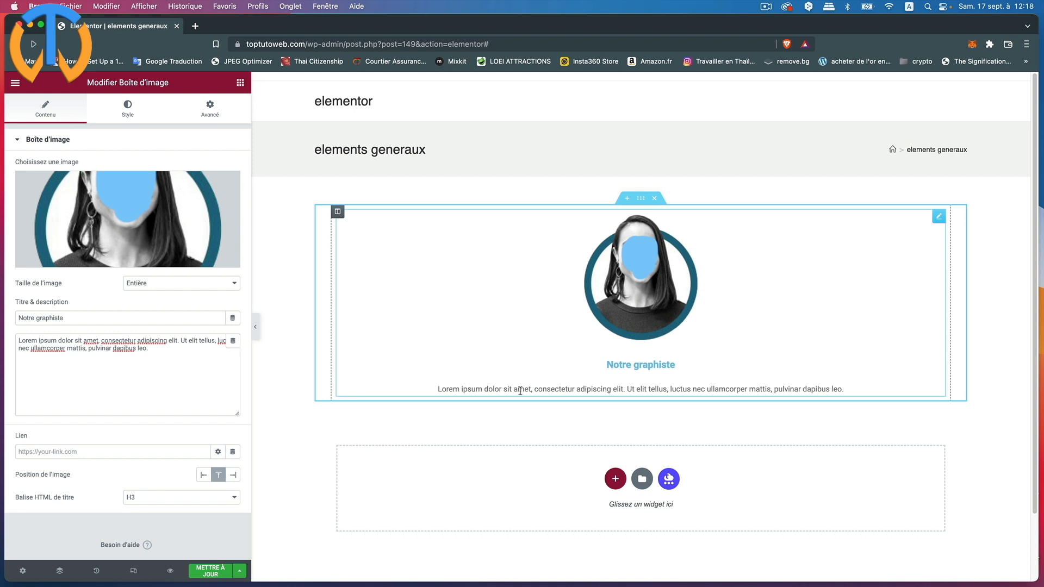
Set the image box picture's spacing to 6 and its width to 20%.
{"action": "left_click", "coordinate": [131, 111]}
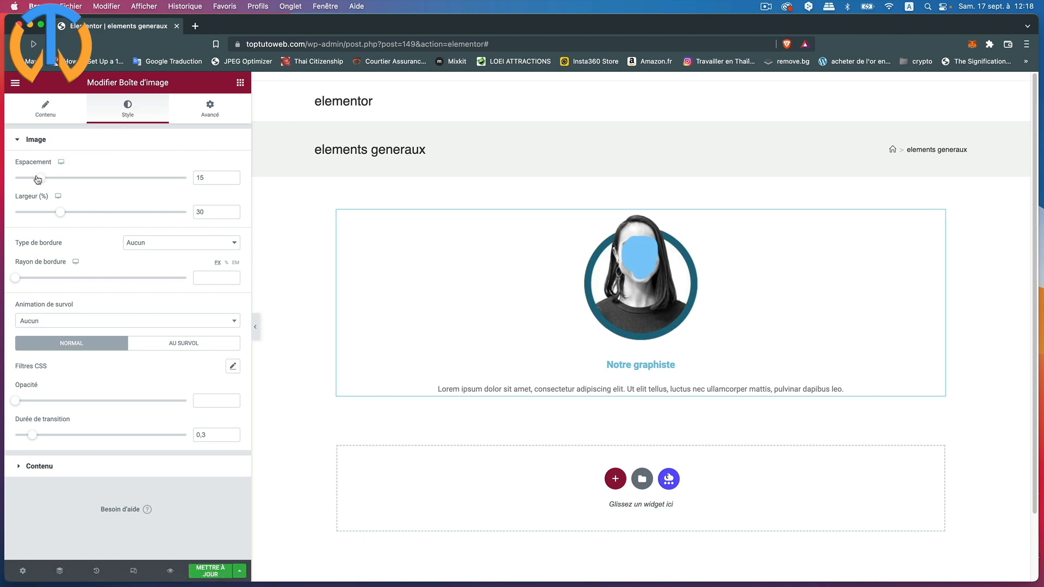
{"action": "left_click_drag", "start_coordinate": [38, 178], "coordinate": [83, 178]}
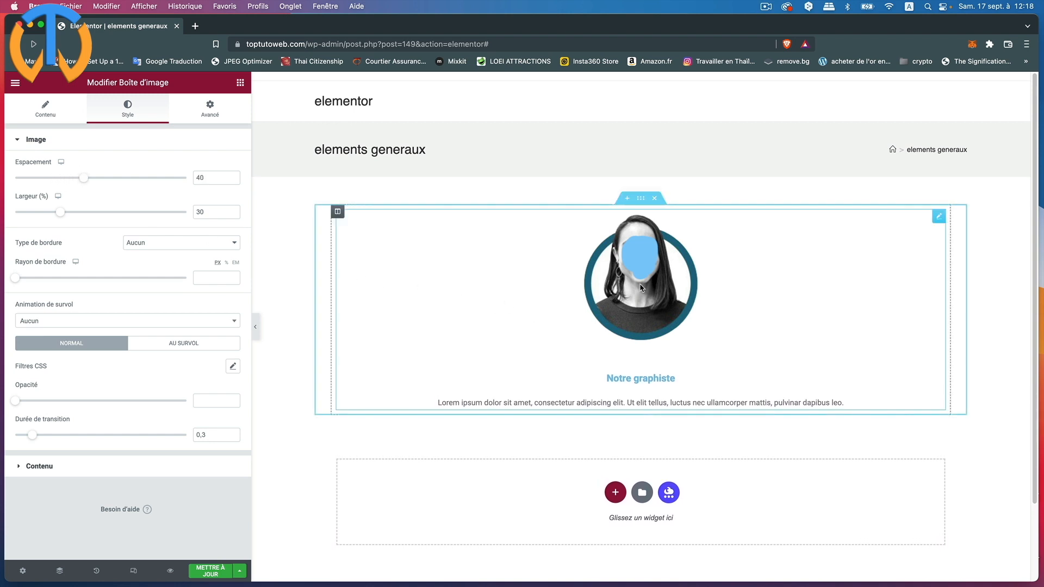
{"action": "left_click_drag", "start_coordinate": [85, 180], "coordinate": [29, 183]}
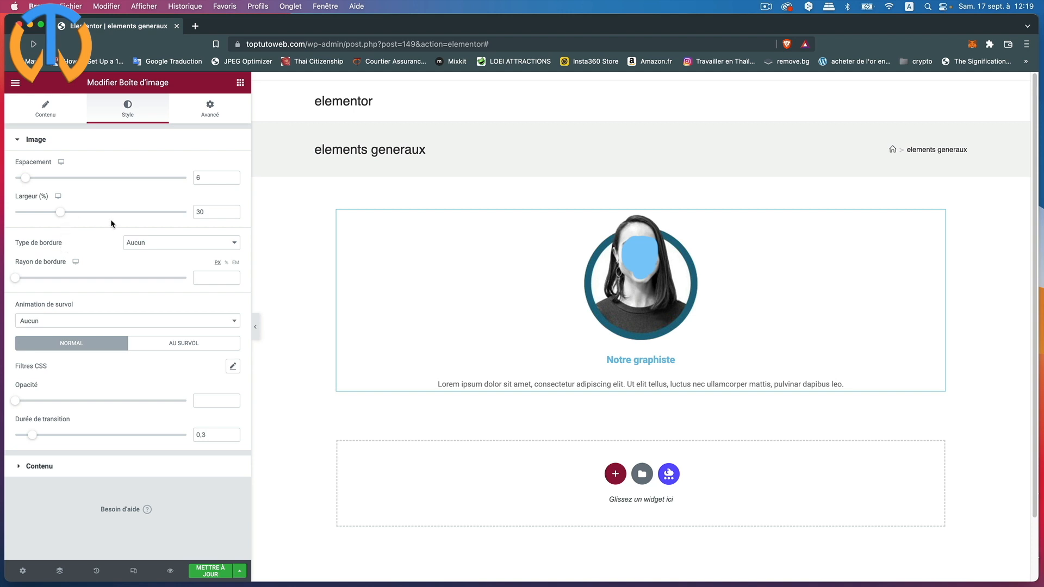
{"action": "left_click_drag", "start_coordinate": [80, 216], "coordinate": [39, 218]}
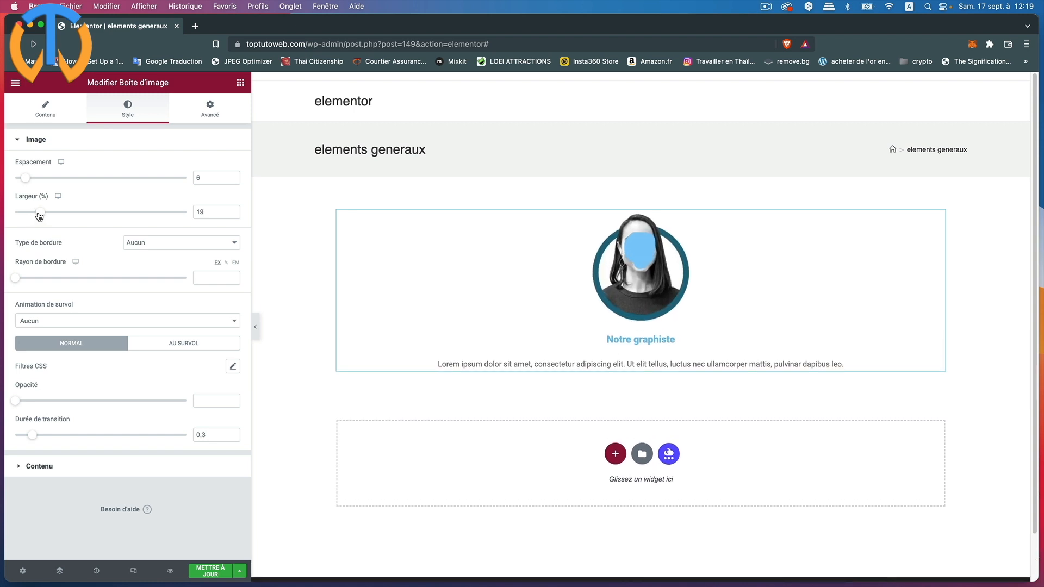
{"action": "left_click", "coordinate": [232, 210]}
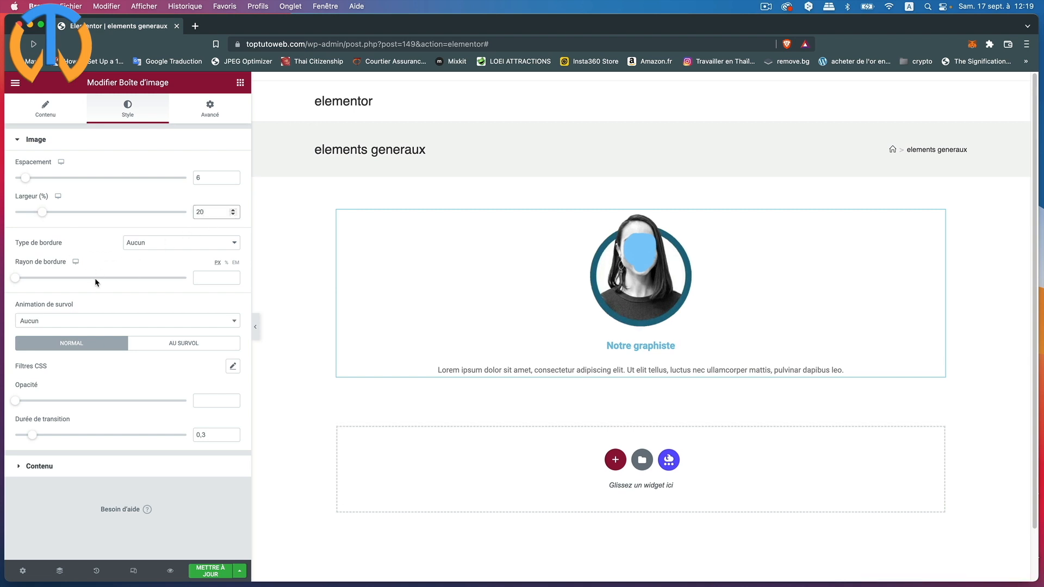
Try a Continue border with a width of 7 on all four sides of the image.
{"action": "left_click", "coordinate": [152, 246]}
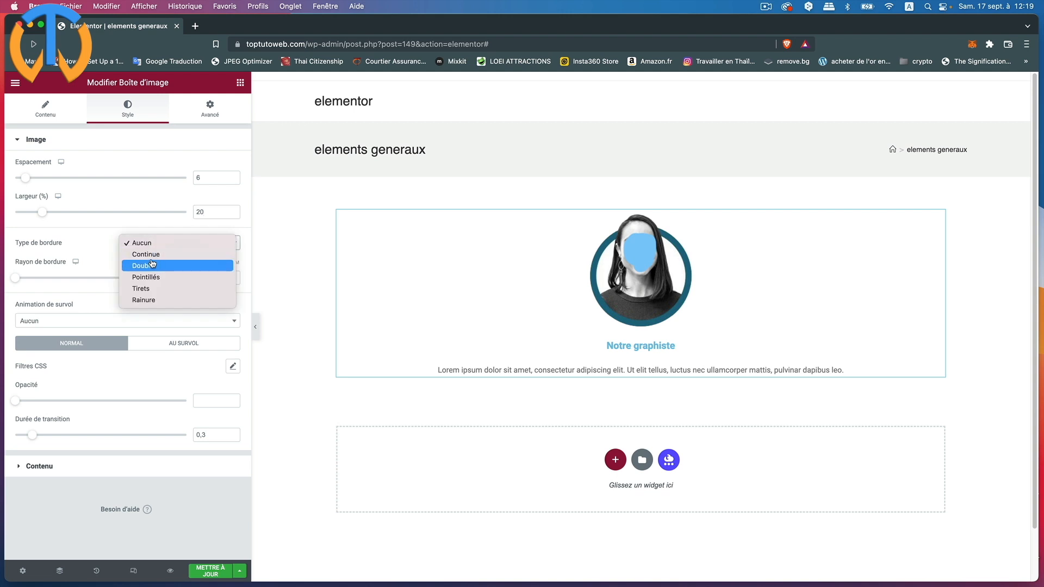
{"action": "left_click", "coordinate": [153, 255]}
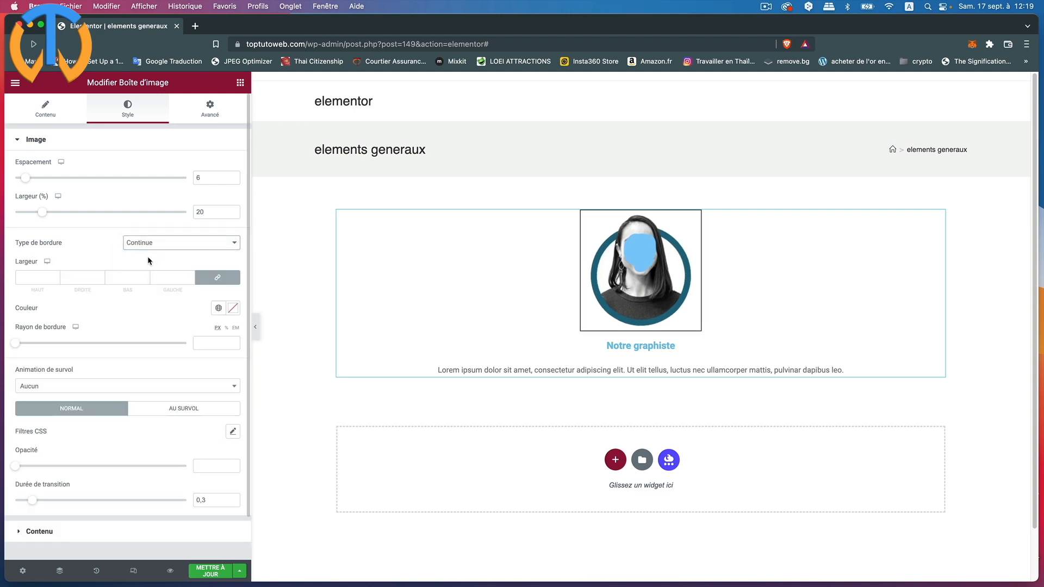
{"action": "left_click", "coordinate": [55, 276]}
{"action": "left_click", "coordinate": [56, 275]}
{"action": "left_click", "coordinate": [55, 275]}
{"action": "left_click", "coordinate": [56, 276]}
{"action": "left_click", "coordinate": [55, 275]}
{"action": "left_click", "coordinate": [55, 276]}
{"action": "left_click", "coordinate": [55, 276]}
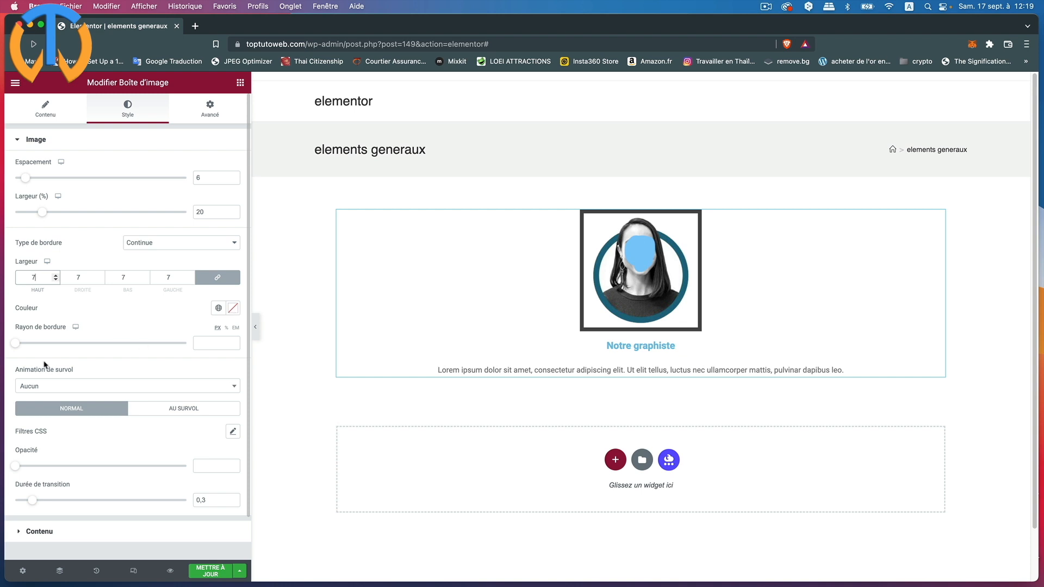
Set the image's border radius to 0 and its border type to Aucun.
{"action": "mouse_move", "coordinate": [20, 348]}
{"action": "left_mouse_down"}
{"action": "mouse_move", "coordinate": [55, 347]}
{"action": "mouse_move", "coordinate": [15, 345]}
{"action": "left_mouse_up"}
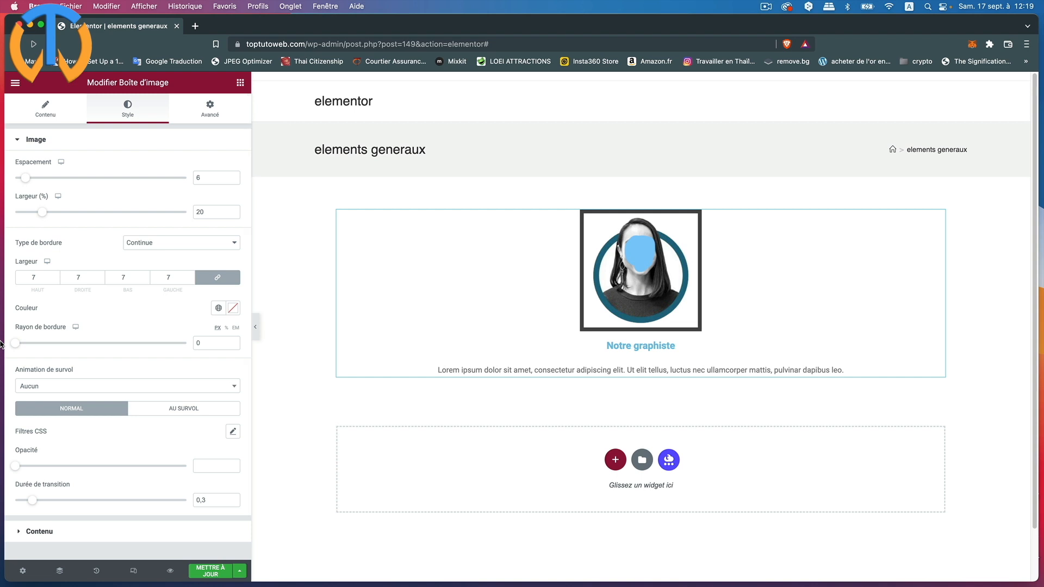
{"action": "left_click", "coordinate": [168, 242]}
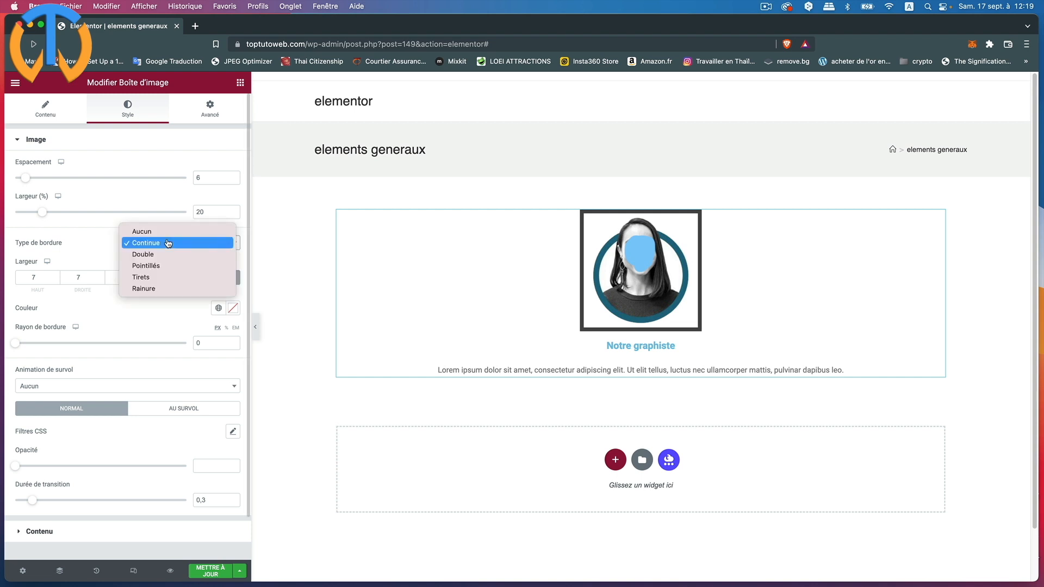
{"action": "left_click", "coordinate": [162, 233]}
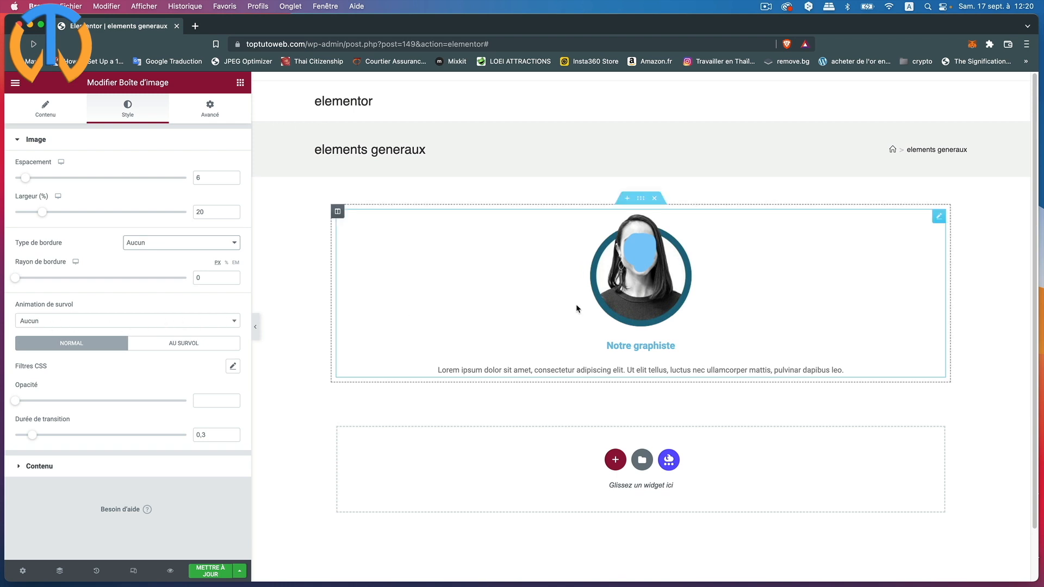
Try the Grow hover animation on the image, browse the other animations and clear the setting back to Aucun.
{"action": "left_click", "coordinate": [79, 322]}
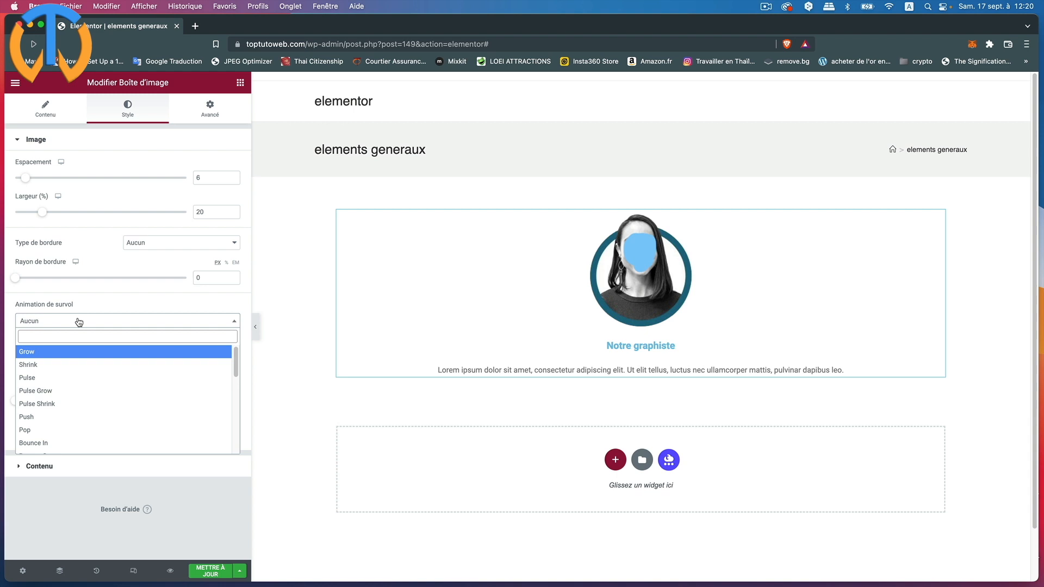
{"action": "left_click", "coordinate": [41, 352]}
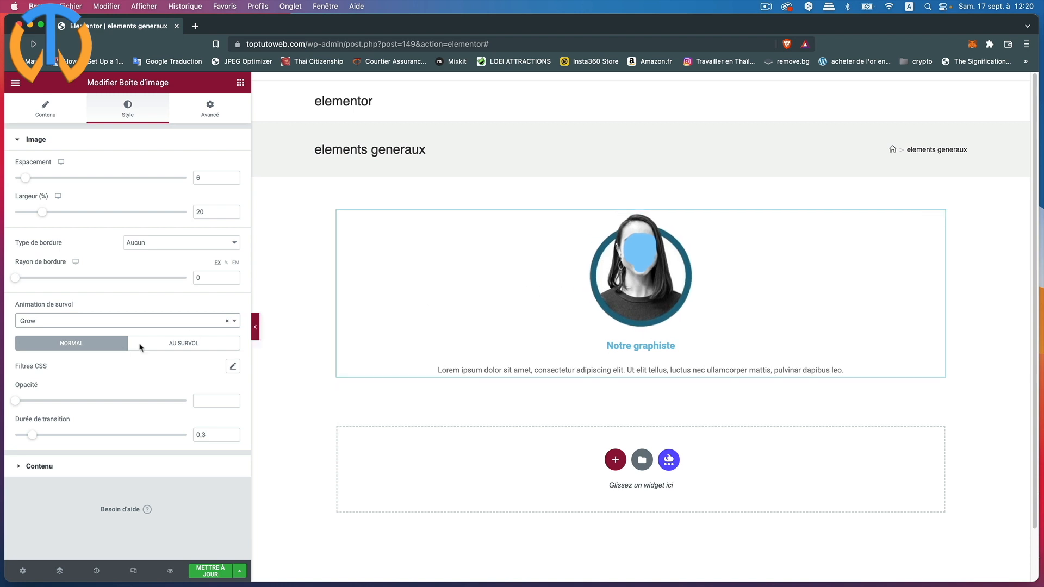
{"action": "left_click", "coordinate": [64, 328]}
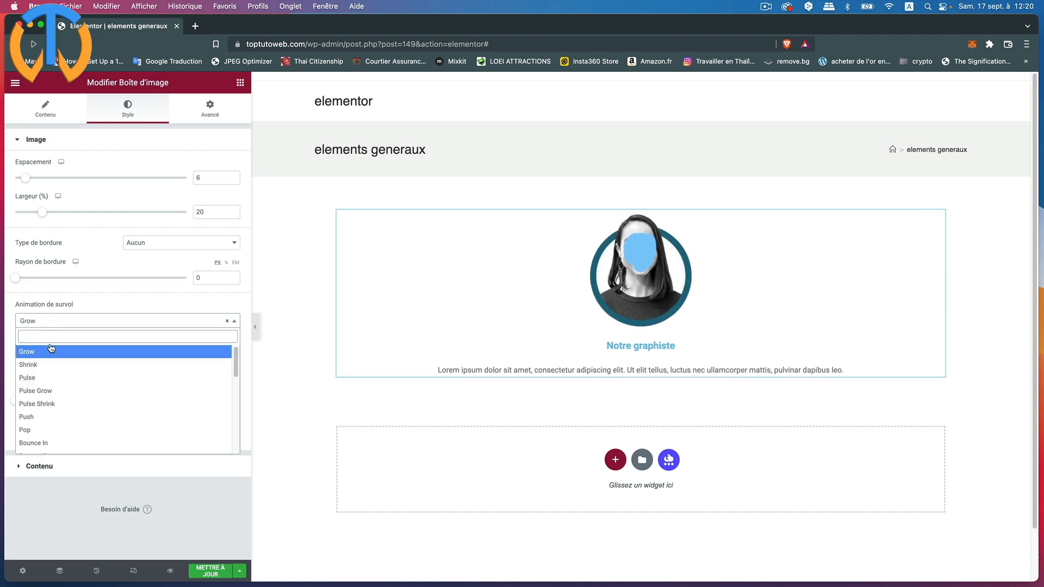
{"action": "scroll", "coordinate": [48, 373], "scroll_direction": "down", "scroll_amount": 10}
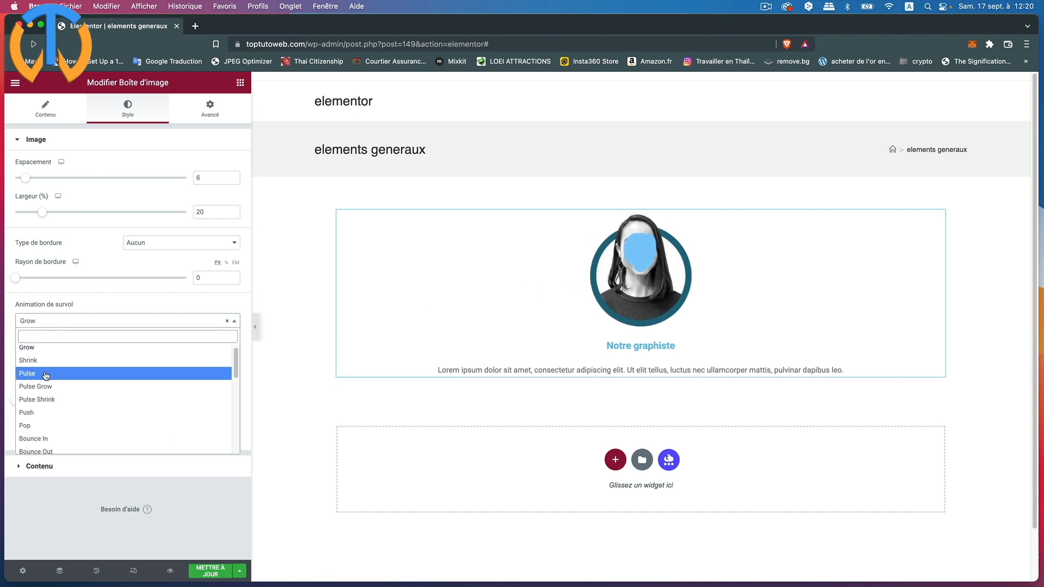
{"action": "scroll", "coordinate": [41, 364], "scroll_direction": "up", "scroll_amount": 10}
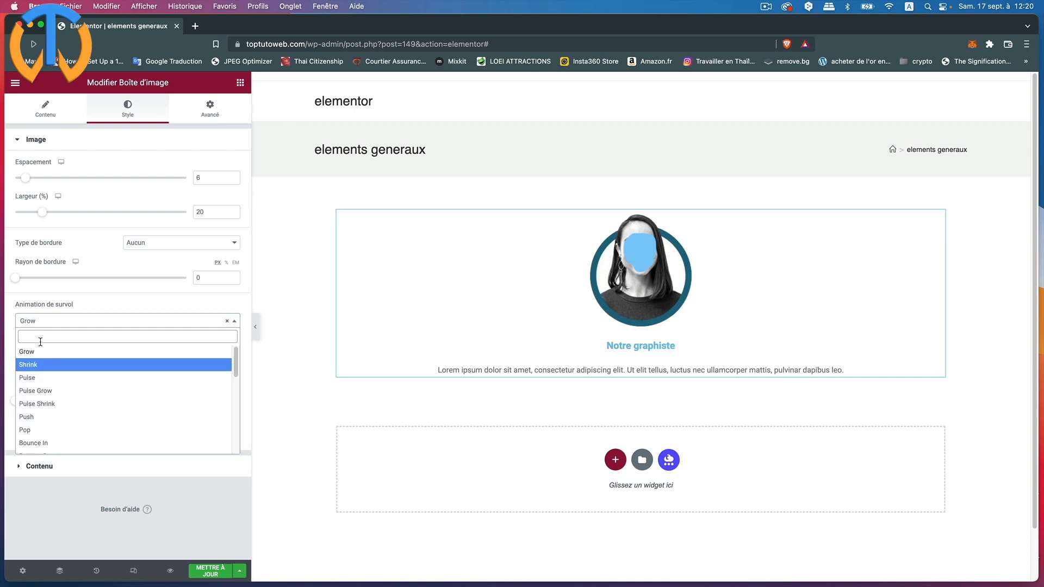
{"action": "left_click", "coordinate": [226, 321]}
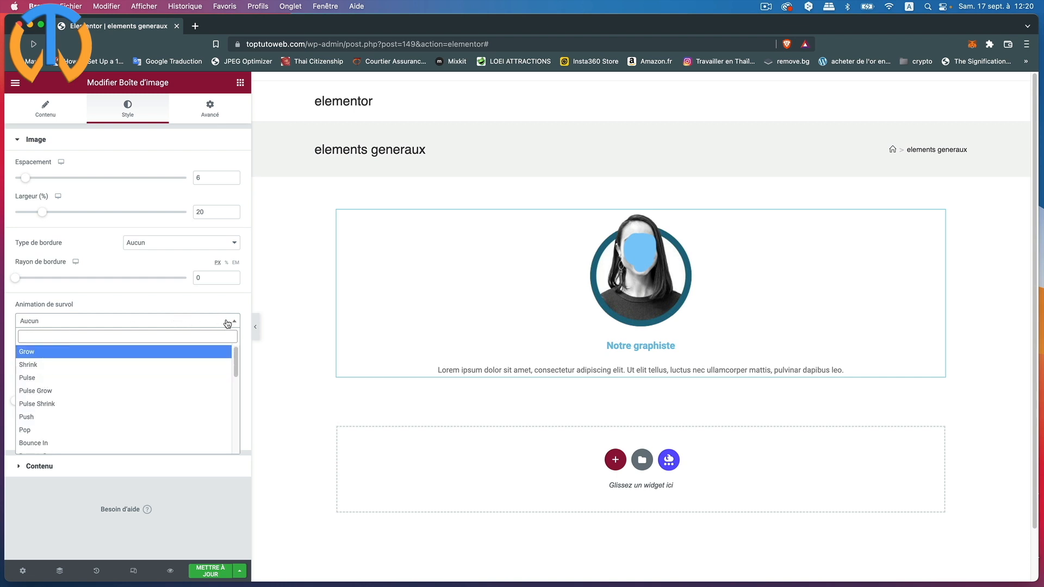
{"action": "left_click", "coordinate": [197, 305]}
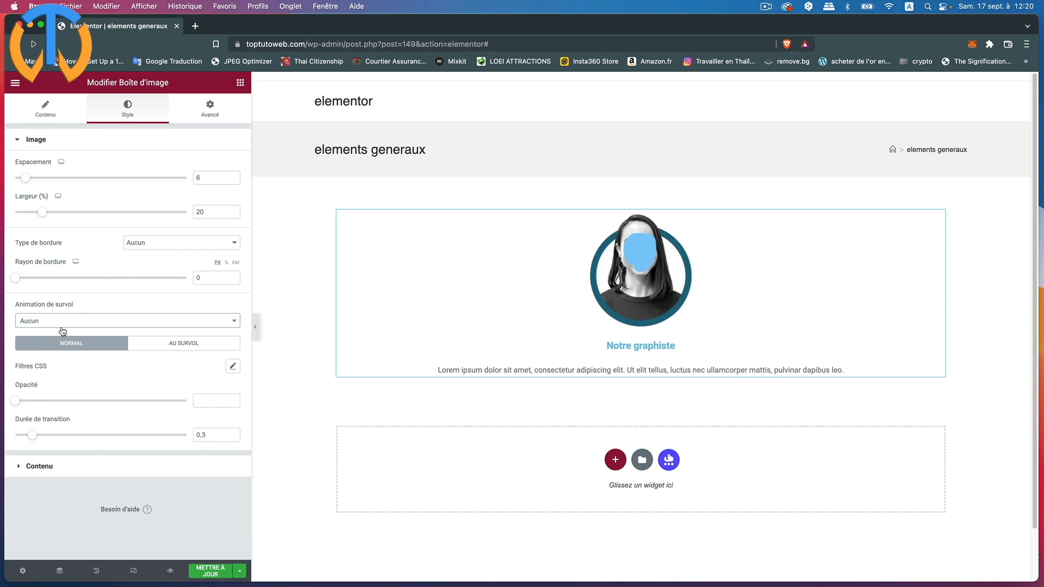
Set the image's opacity to 0,7 in the normal state and to 1 in the hover state.
{"action": "left_click", "coordinate": [185, 401]}
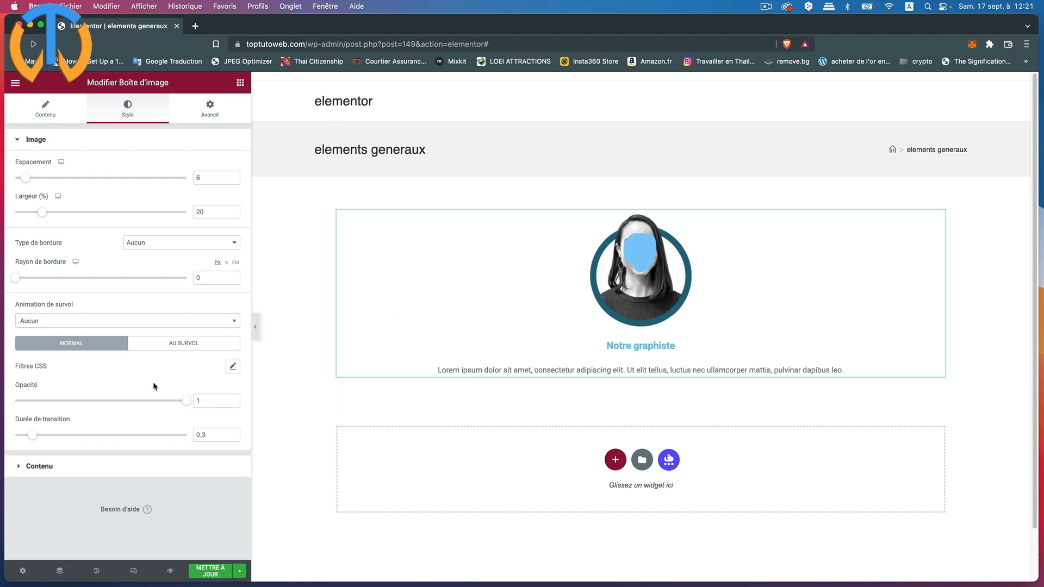
{"action": "left_click_drag", "start_coordinate": [185, 402], "coordinate": [131, 403]}
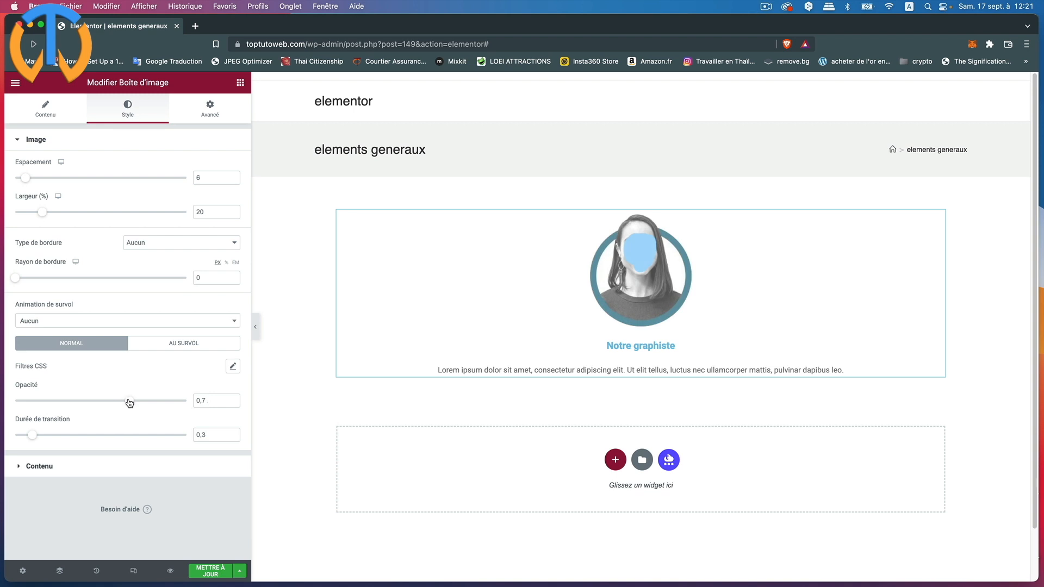
{"action": "left_click", "coordinate": [194, 344]}
{"action": "mouse_move", "coordinate": [186, 401]}
{"action": "left_mouse_down"}
{"action": "mouse_move", "coordinate": [77, 401]}
{"action": "mouse_move", "coordinate": [186, 401]}
{"action": "left_mouse_up"}
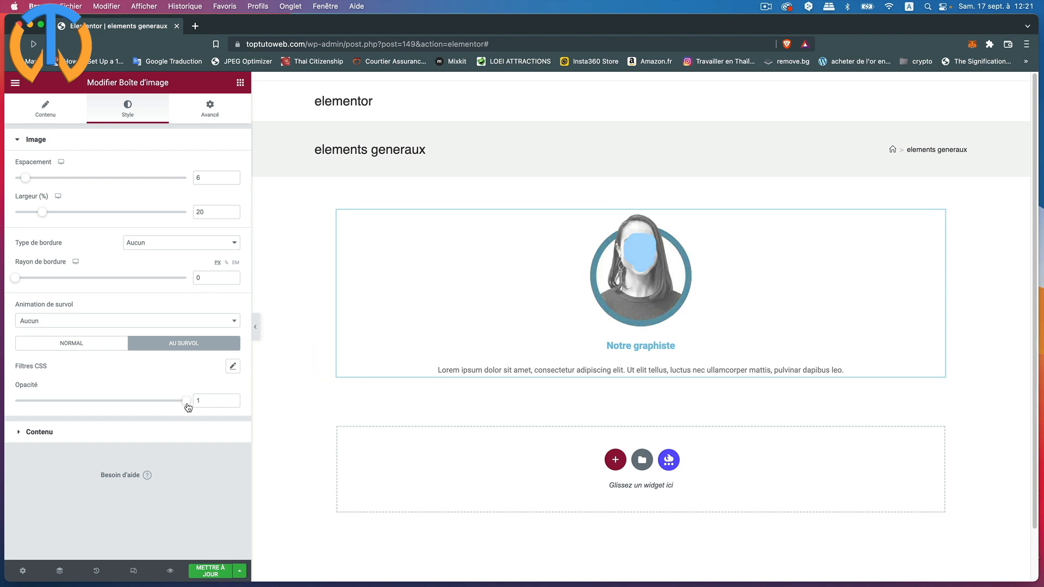
Try the CSS blur filter (Flou) on the image, leaving it at 0 for hover and raising it for the normal state.
{"action": "left_click", "coordinate": [235, 371]}
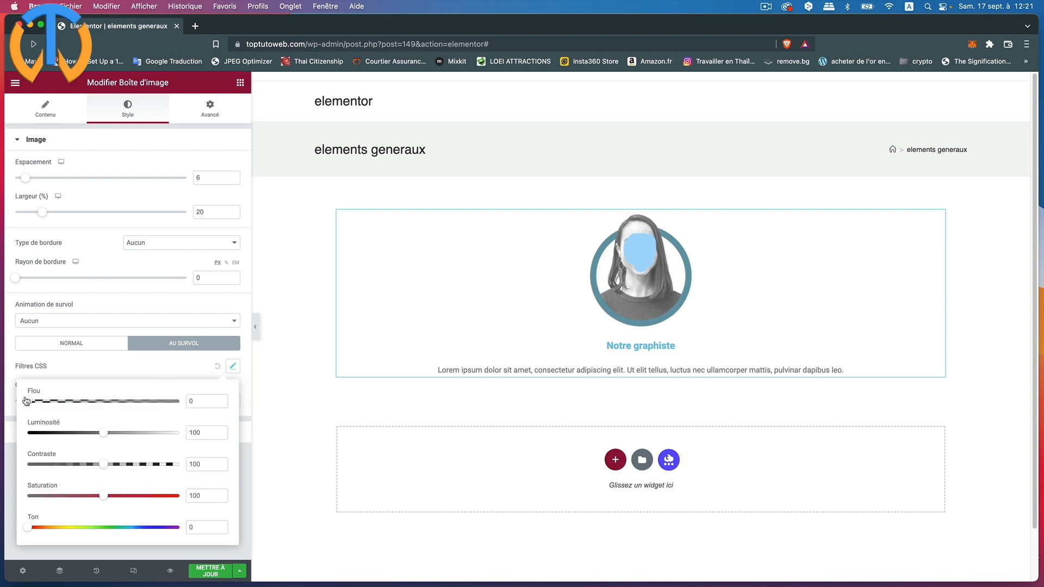
{"action": "mouse_move", "coordinate": [27, 401]}
{"action": "left_mouse_down"}
{"action": "mouse_move", "coordinate": [69, 401]}
{"action": "mouse_move", "coordinate": [15, 404]}
{"action": "left_mouse_up"}
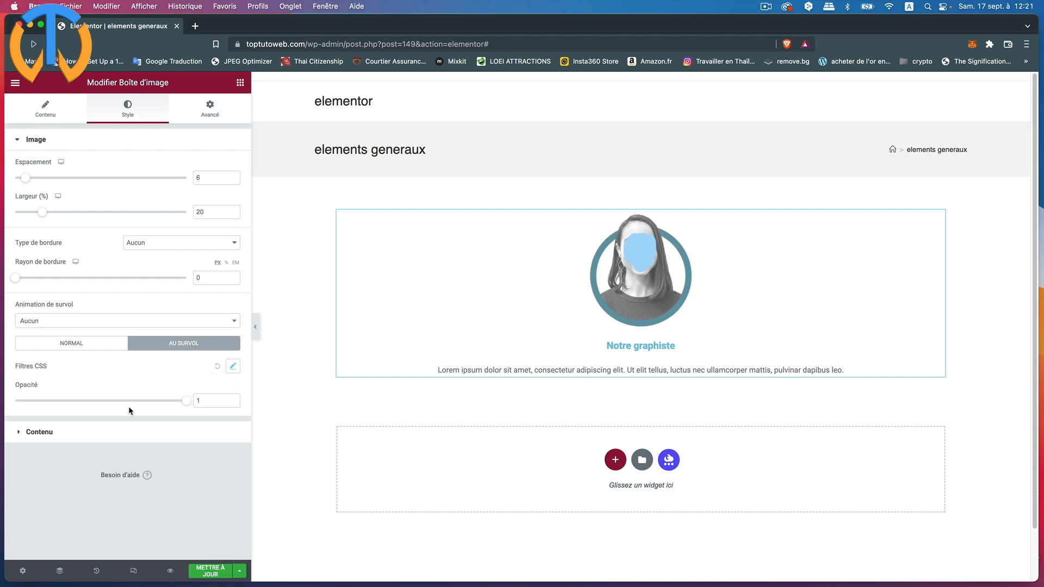
{"action": "left_click", "coordinate": [82, 345]}
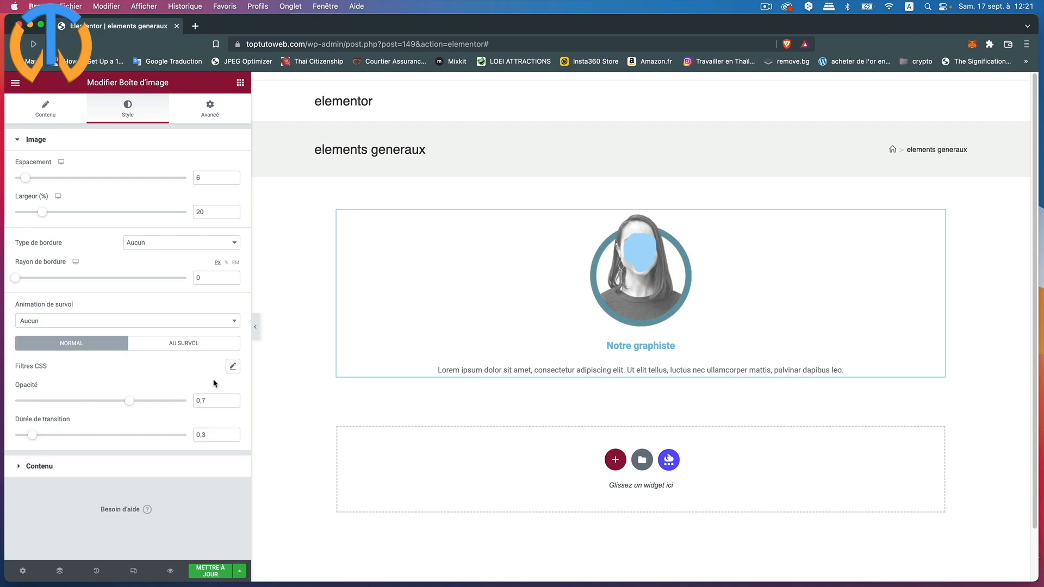
{"action": "left_click", "coordinate": [233, 368]}
{"action": "left_click_drag", "start_coordinate": [32, 402], "coordinate": [111, 402]}
Reset the image's CSS filters for both the hover and normal states.
{"action": "left_click", "coordinate": [169, 348]}
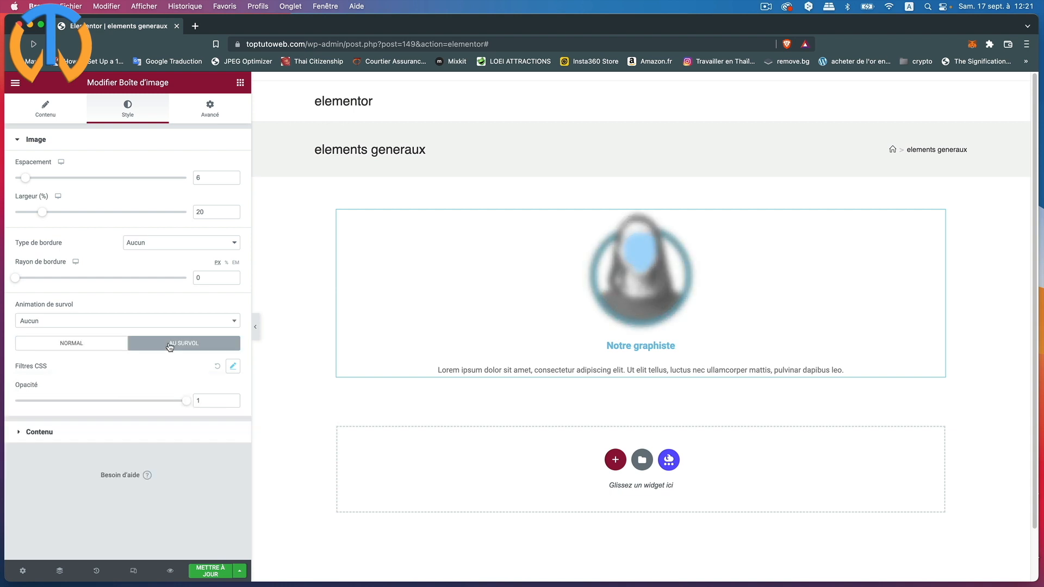
{"action": "left_click", "coordinate": [232, 368]}
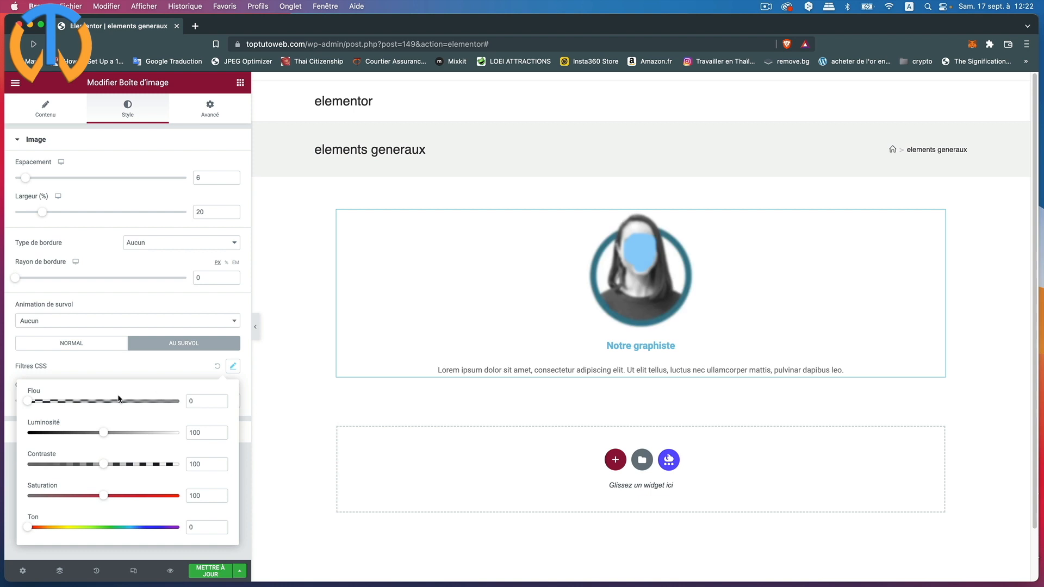
{"action": "left_click", "coordinate": [218, 367]}
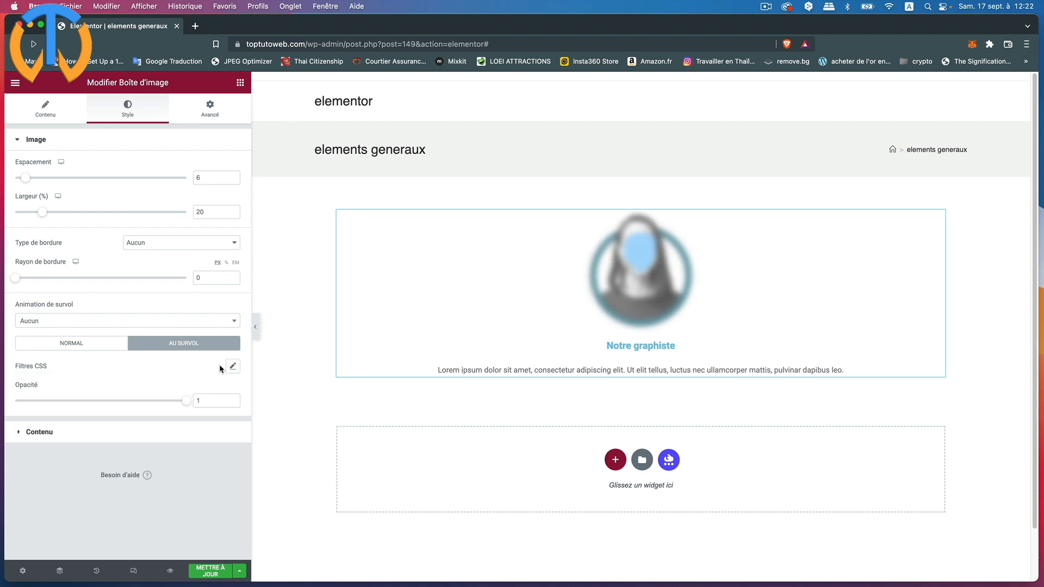
{"action": "left_click", "coordinate": [87, 348]}
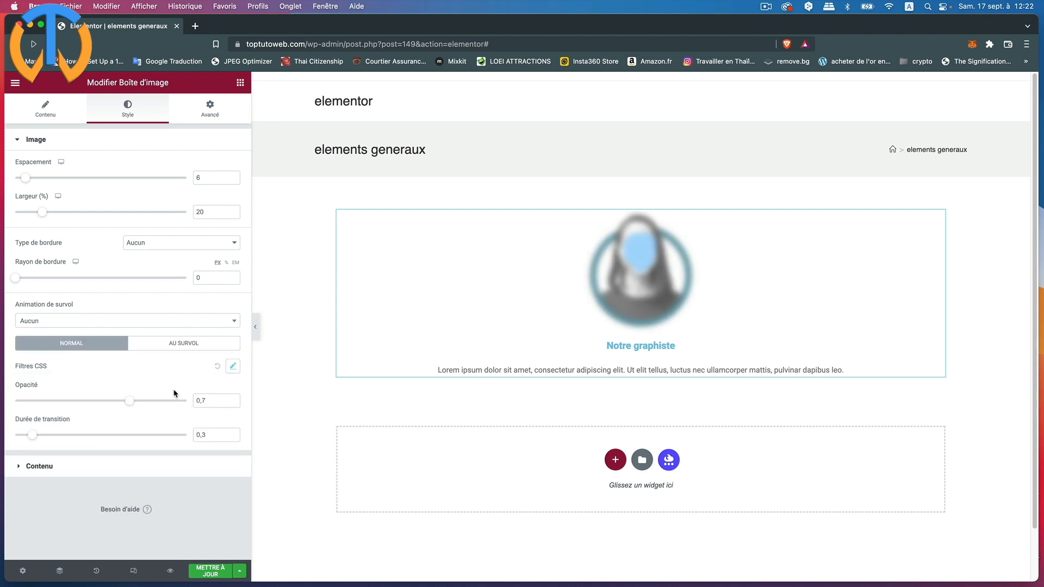
{"action": "left_click", "coordinate": [218, 366]}
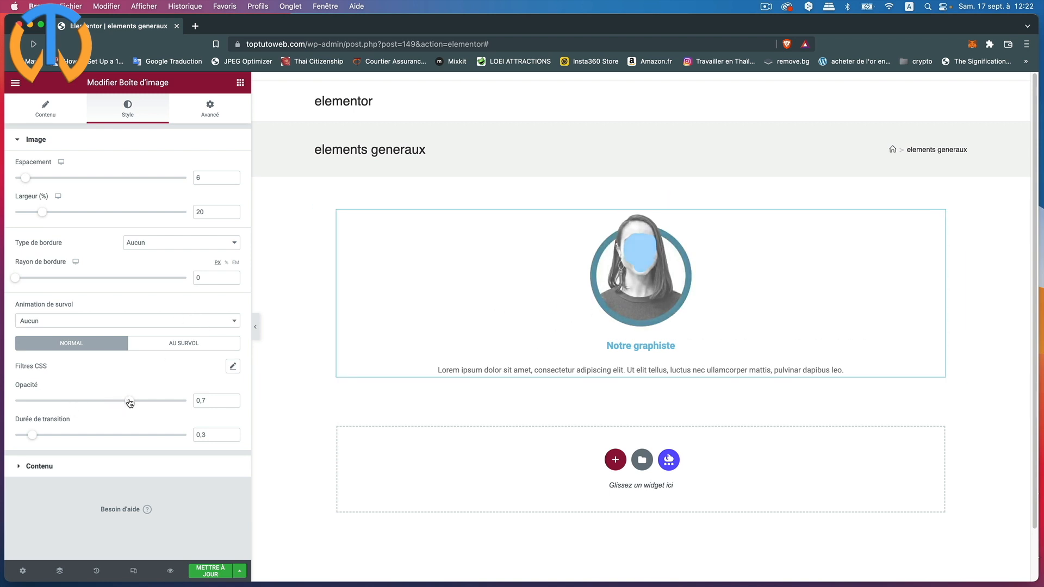
Set the image's normal opacity to 0,74 and its transition duration to 2,1.
{"action": "left_click_drag", "start_coordinate": [128, 401], "coordinate": [206, 401]}
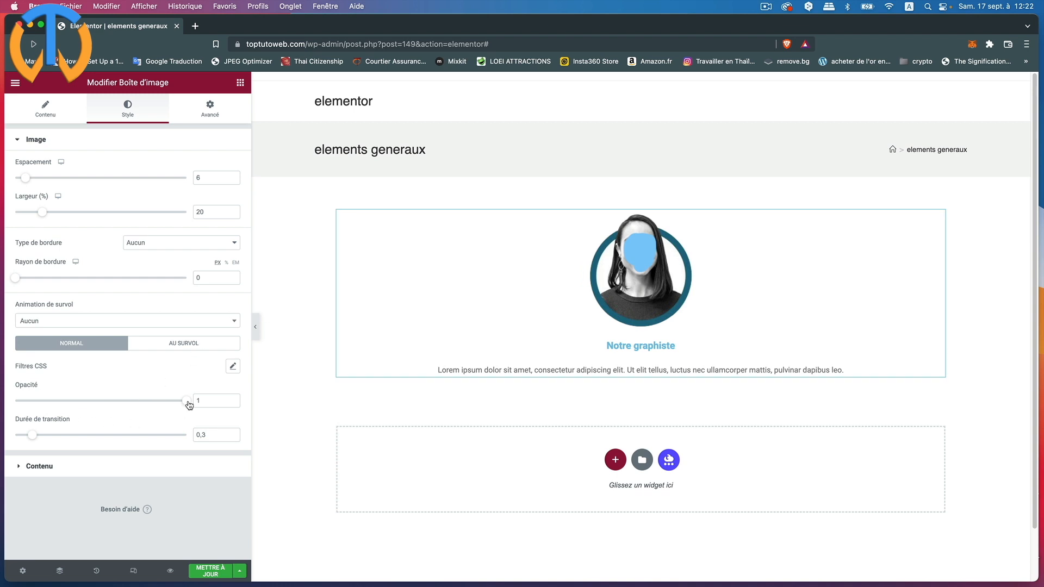
{"action": "left_click_drag", "start_coordinate": [186, 401], "coordinate": [137, 401]}
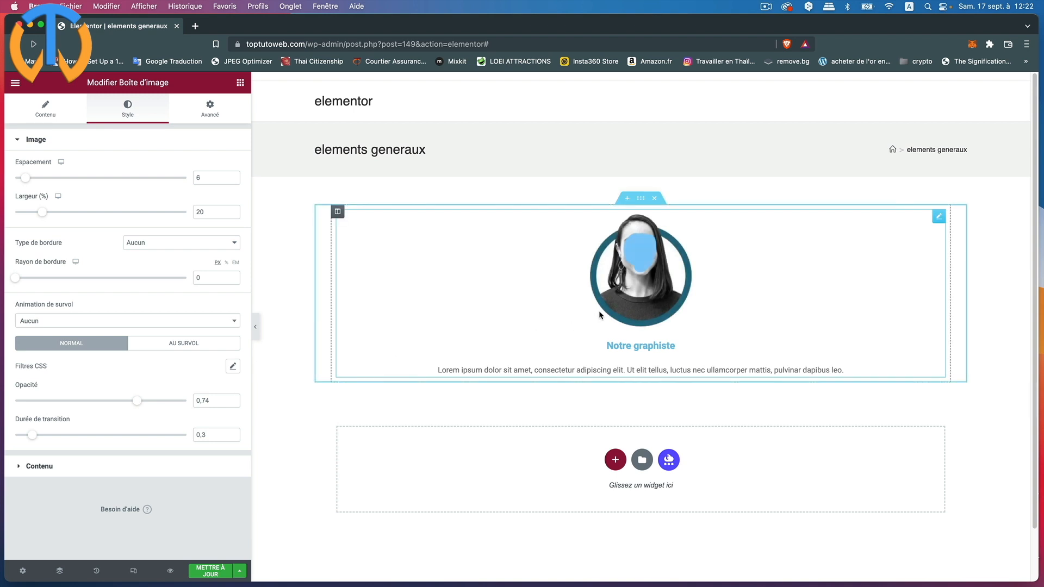
{"action": "left_click_drag", "start_coordinate": [37, 438], "coordinate": [152, 430]}
{"action": "left_click_drag", "start_coordinate": [152, 435], "coordinate": [135, 437]}
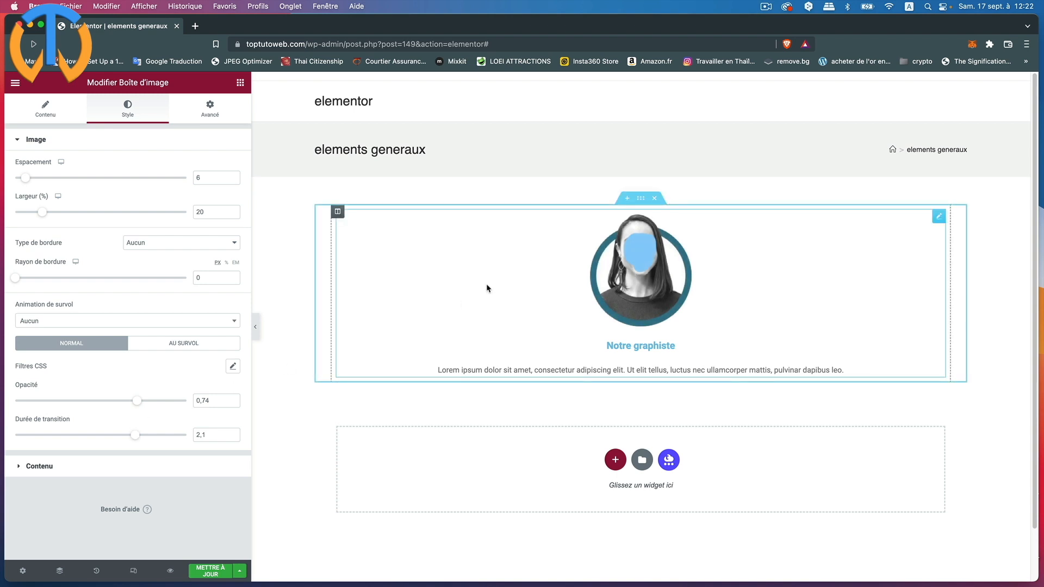
Try left alignment for the image box content and set the alignment to Centré.
{"action": "left_click", "coordinate": [19, 142]}
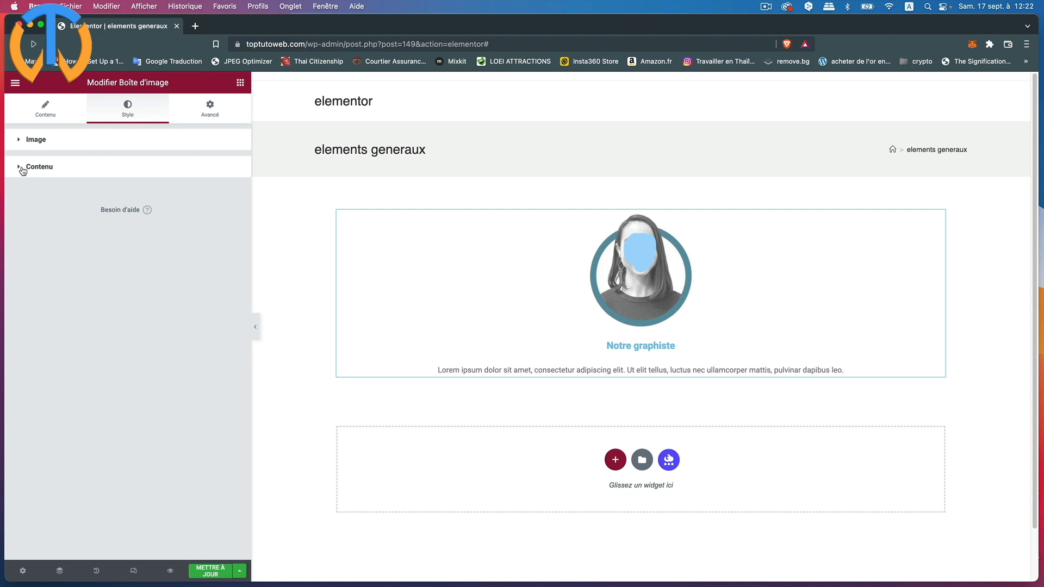
{"action": "left_click", "coordinate": [22, 170]}
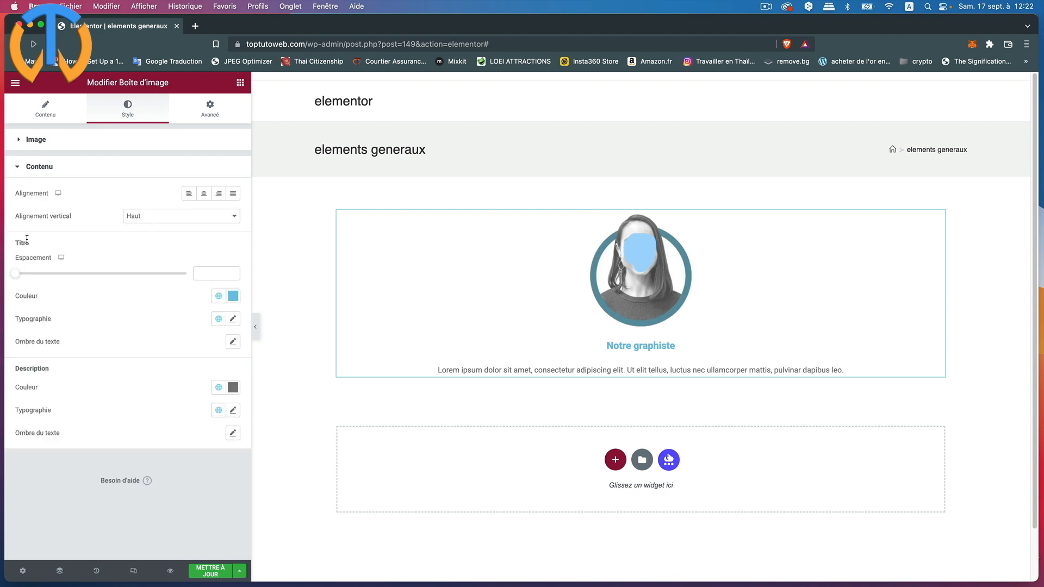
{"action": "left_click", "coordinate": [205, 195]}
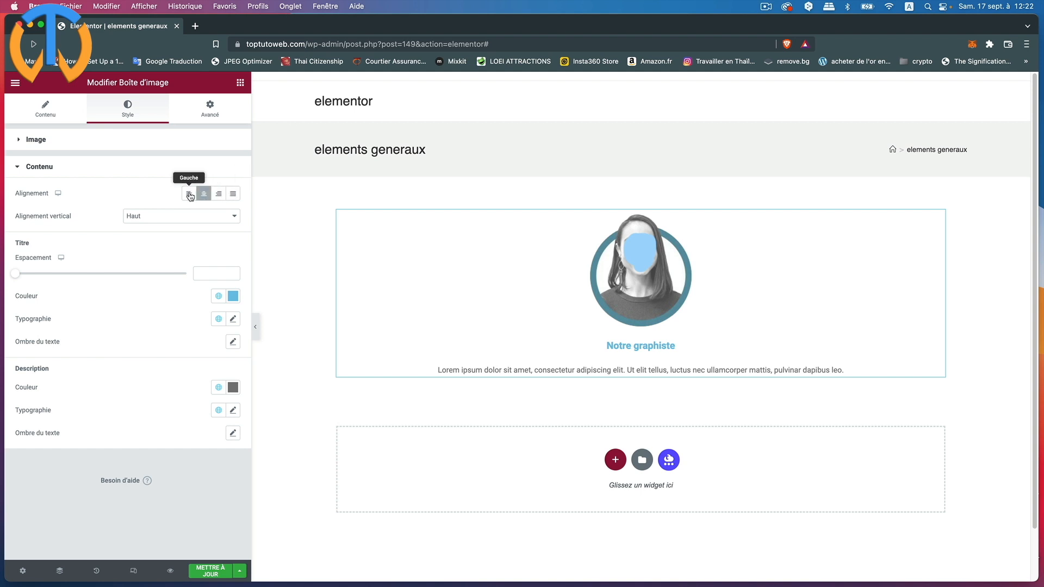
{"action": "left_click", "coordinate": [189, 194]}
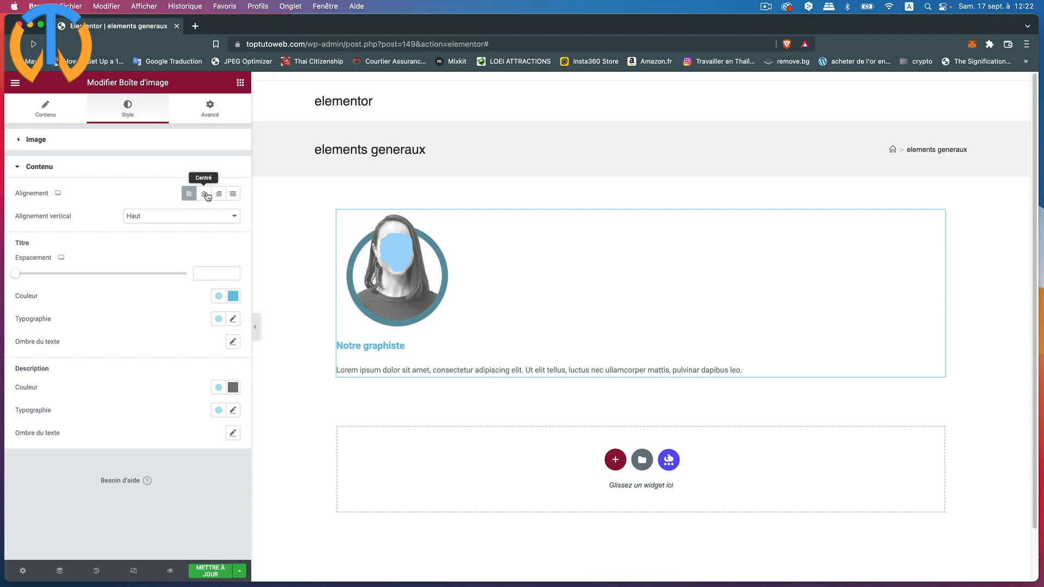
{"action": "left_click", "coordinate": [206, 194]}
Try the Milieu vertical alignment for the content and return it to Haut.
{"action": "left_click", "coordinate": [196, 216]}
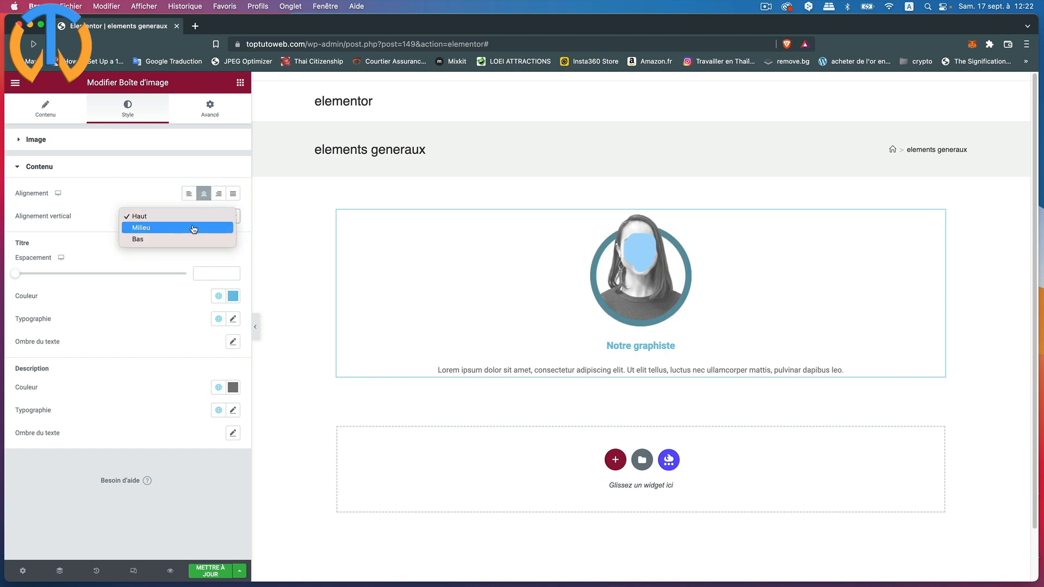
{"action": "left_click", "coordinate": [194, 229]}
{"action": "left_click", "coordinate": [194, 220]}
{"action": "left_click", "coordinate": [188, 208]}
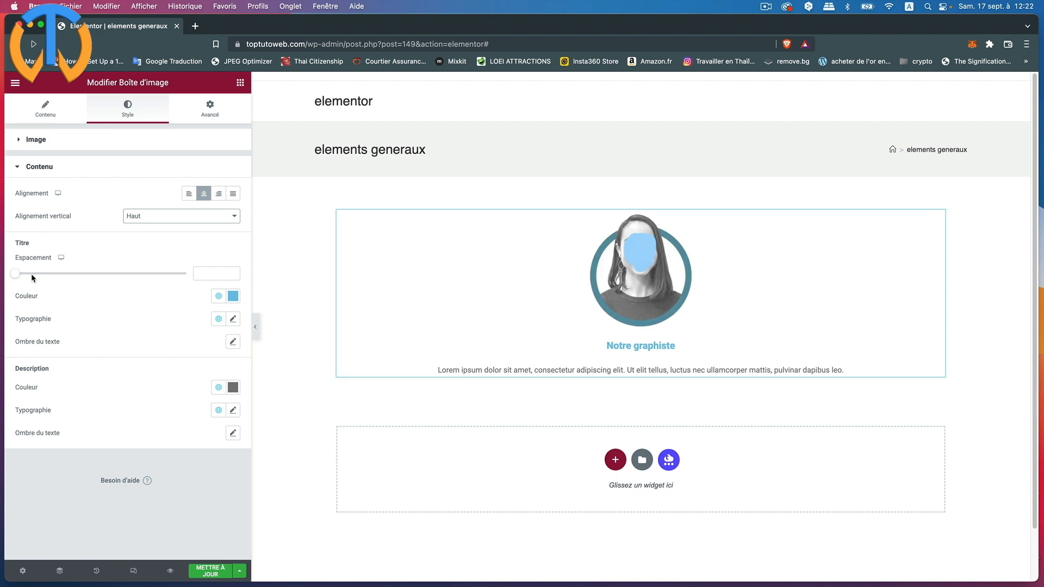
Set the title's spacing to 22 and its typography to the Risque font, size 27 px, letter spacing 0,9.
{"action": "left_click_drag", "start_coordinate": [16, 273], "coordinate": [57, 276]}
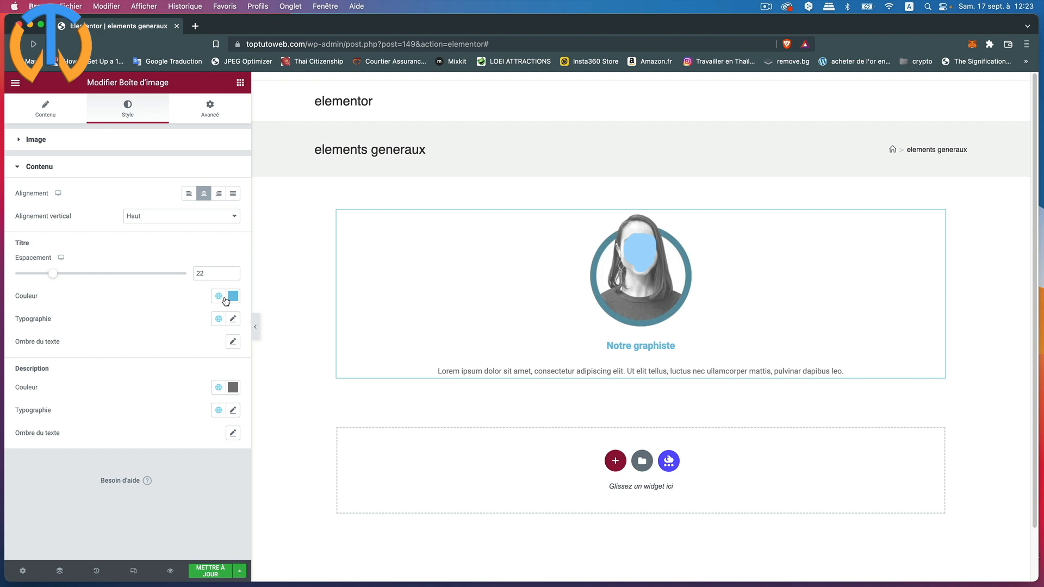
{"action": "left_click", "coordinate": [233, 320]}
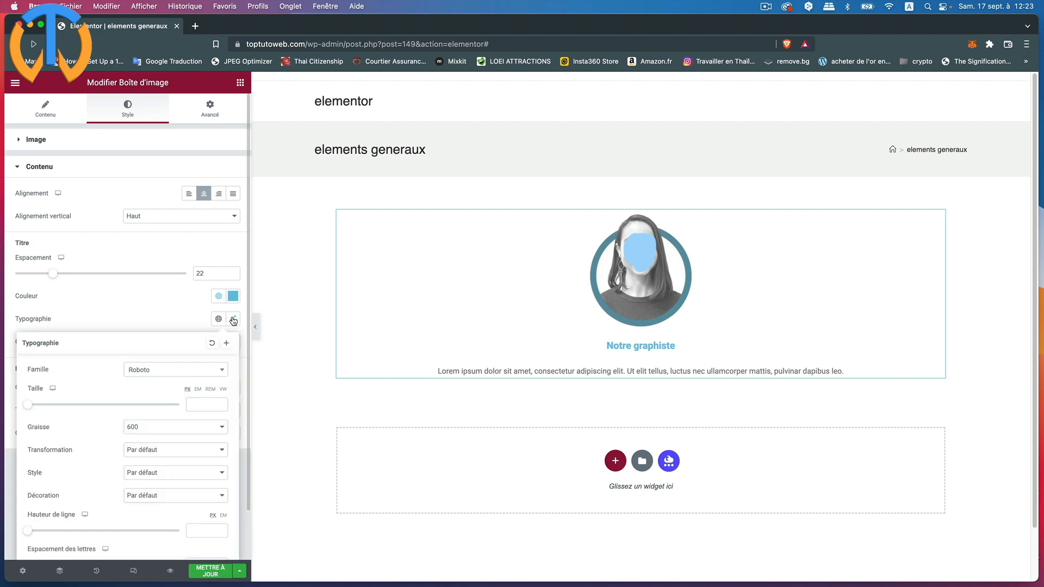
{"action": "left_click", "coordinate": [147, 372]}
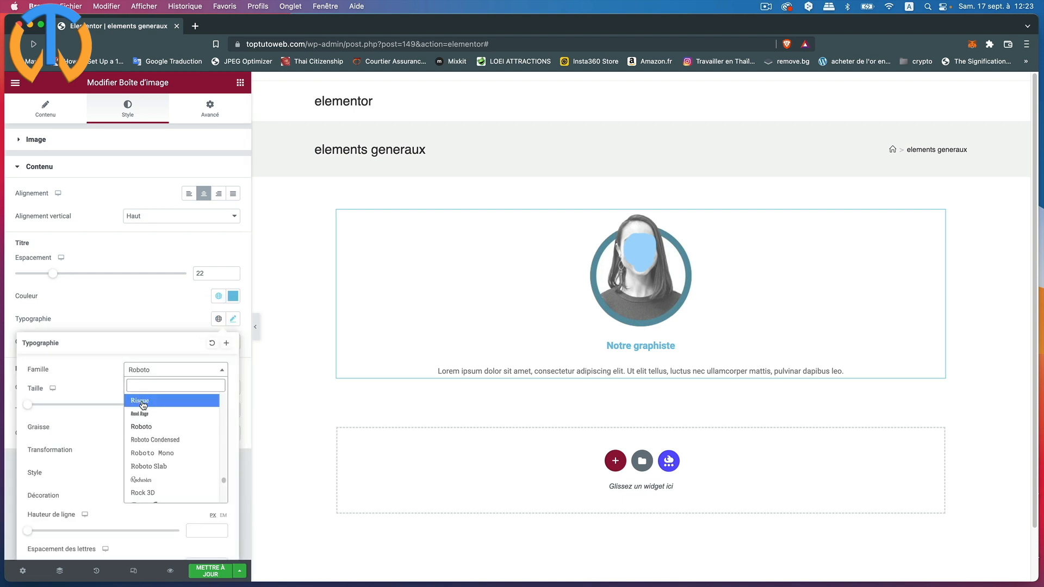
{"action": "left_click", "coordinate": [142, 400]}
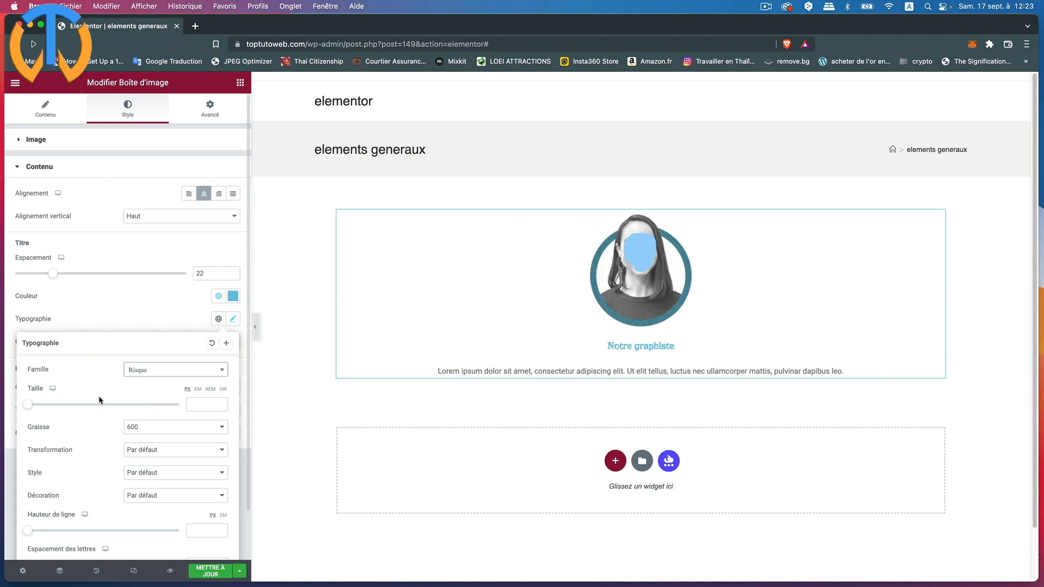
{"action": "left_click_drag", "start_coordinate": [27, 404], "coordinate": [50, 405]}
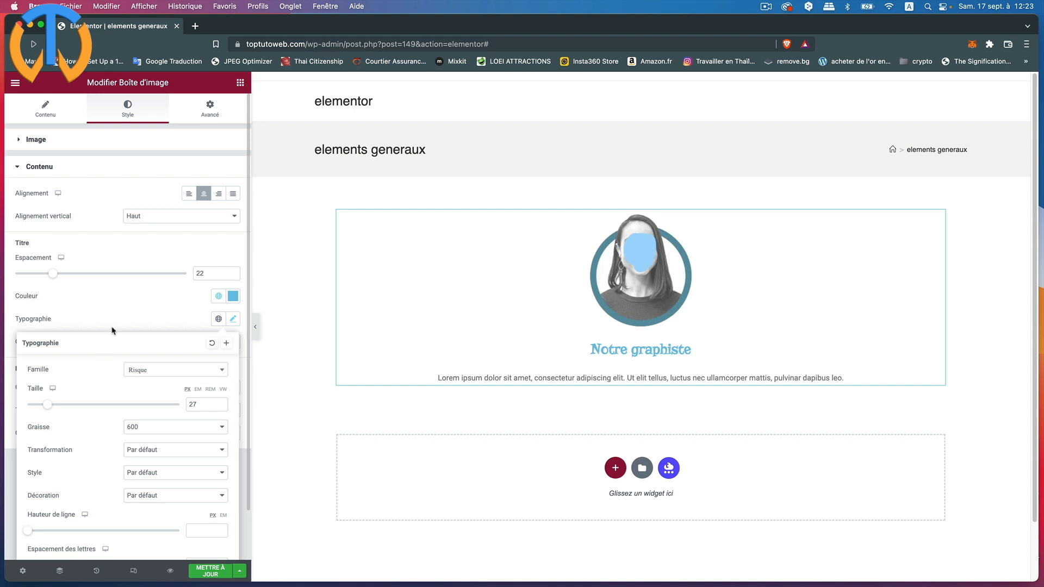
{"action": "scroll", "coordinate": [154, 514], "scroll_direction": "down", "scroll_amount": 2}
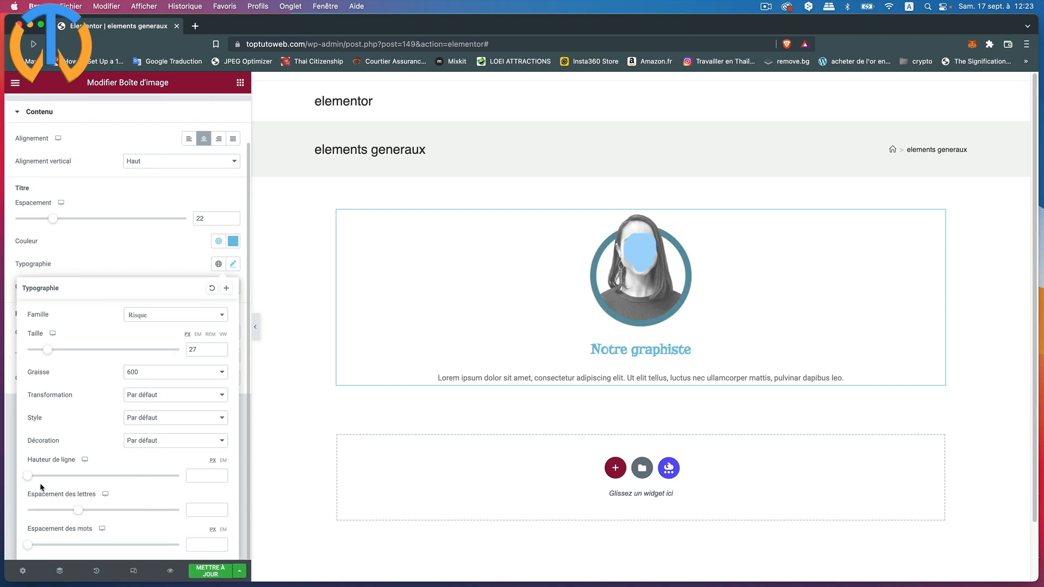
{"action": "left_click_drag", "start_coordinate": [81, 511], "coordinate": [87, 511]}
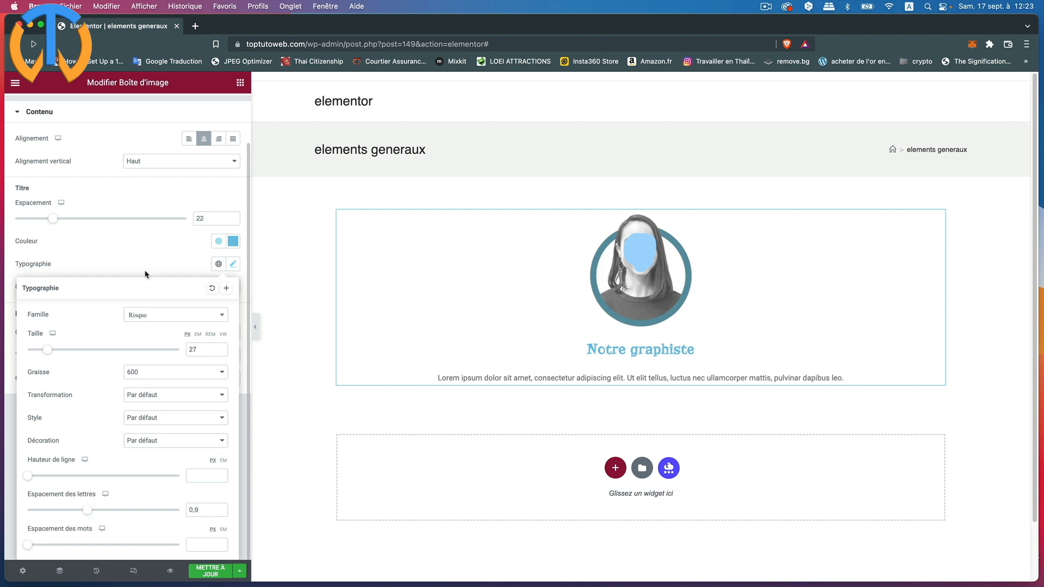
{"action": "left_click", "coordinate": [137, 248]}
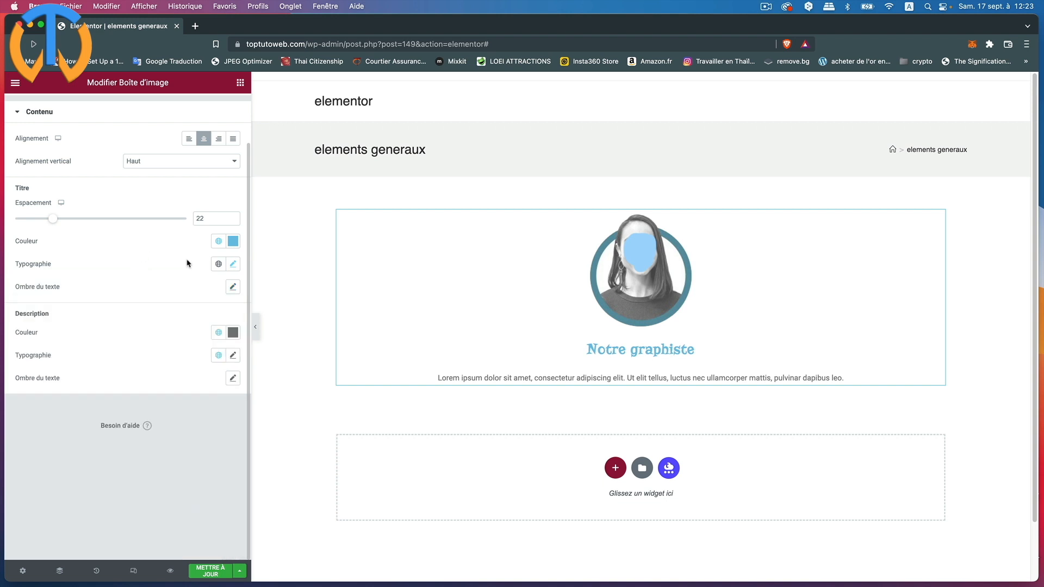
Give the title a text shadow in fully opaque black, rgba(0, 0, 0, 1).
{"action": "left_click", "coordinate": [233, 288]}
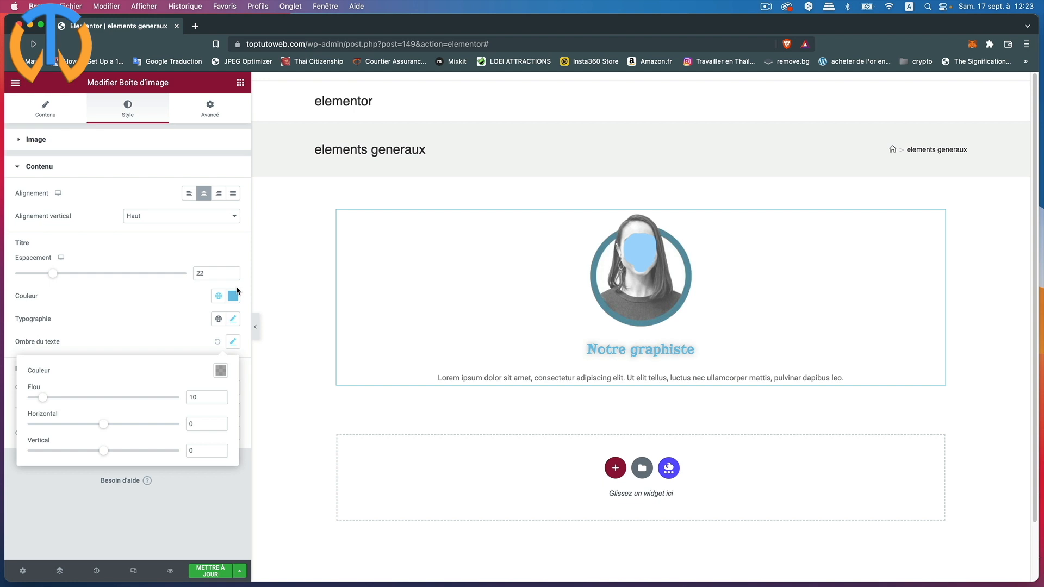
{"action": "left_click", "coordinate": [219, 373]}
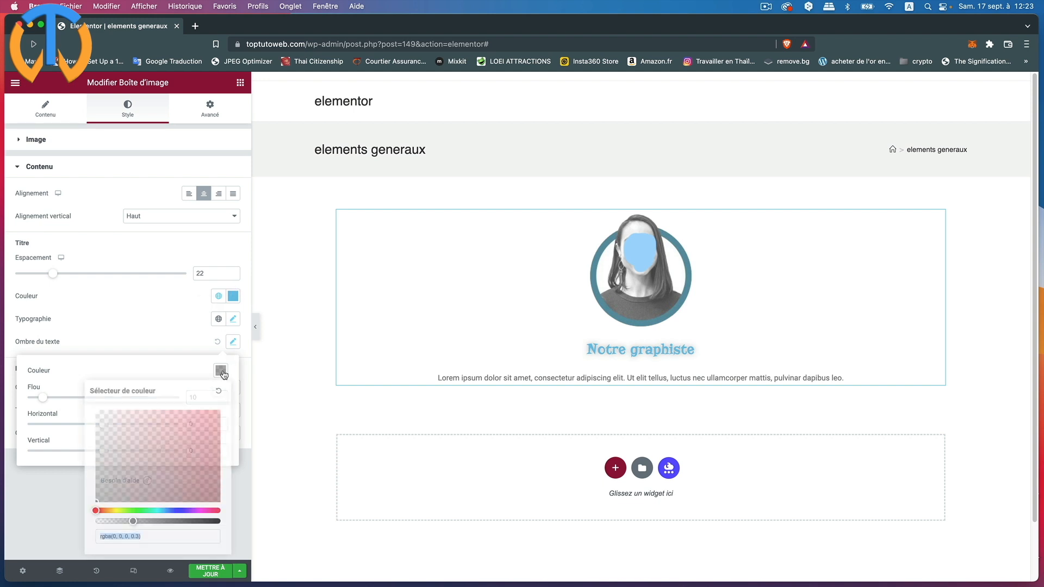
{"action": "left_click_drag", "start_coordinate": [133, 521], "coordinate": [257, 516]}
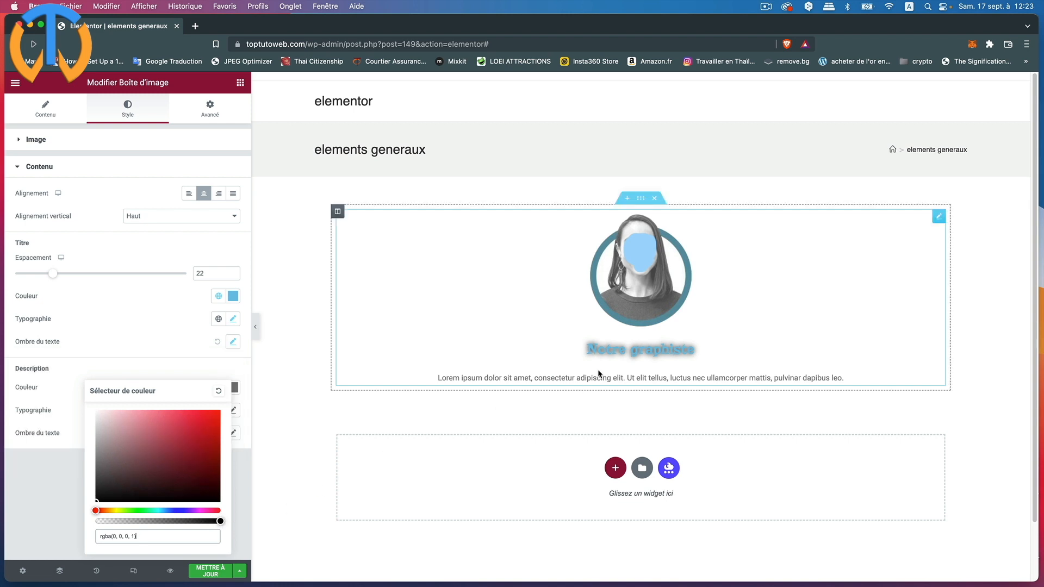
{"action": "left_click", "coordinate": [165, 352]}
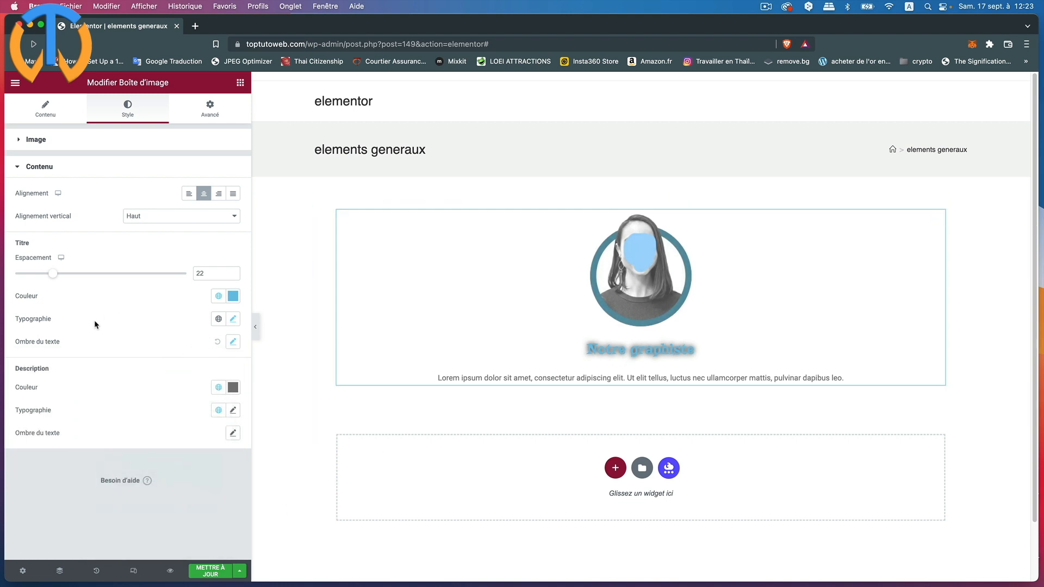
Set the title shadow's blur to 2, its horizontal offset to 4 and its vertical offset to 1.
{"action": "left_click", "coordinate": [233, 343]}
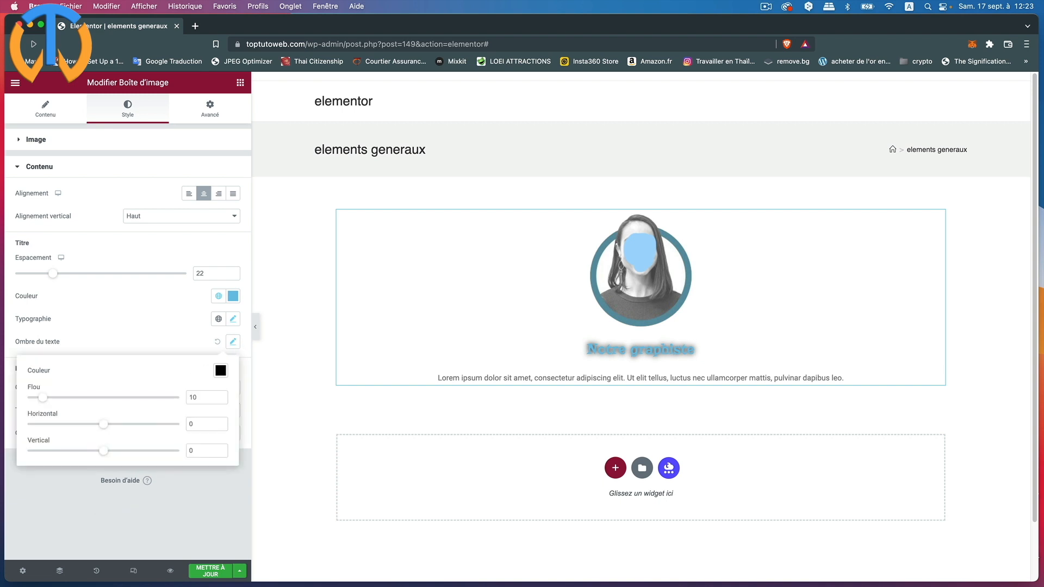
{"action": "left_click_drag", "start_coordinate": [40, 399], "coordinate": [38, 401]}
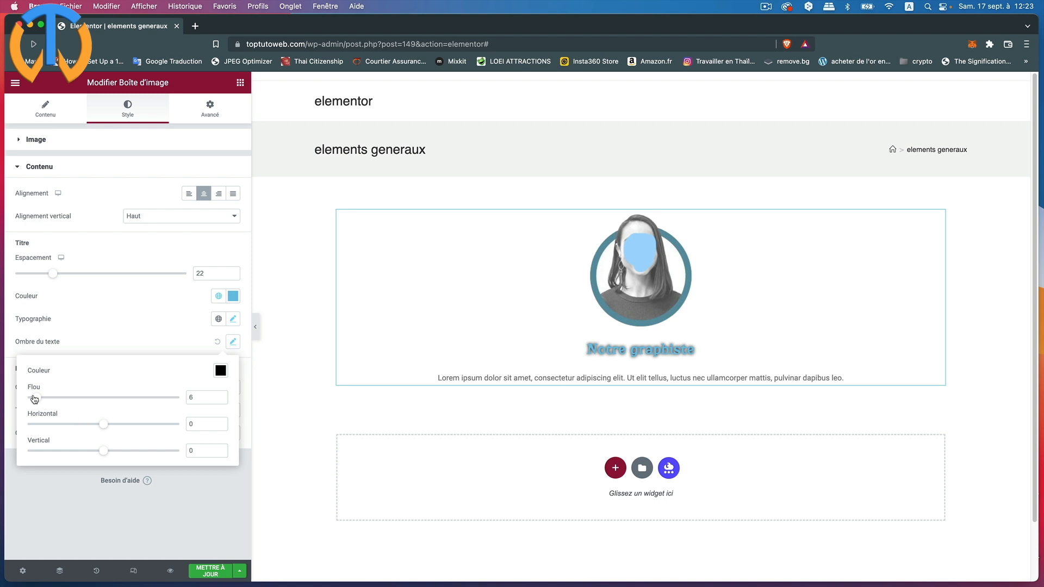
{"action": "left_click_drag", "start_coordinate": [35, 400], "coordinate": [29, 401]}
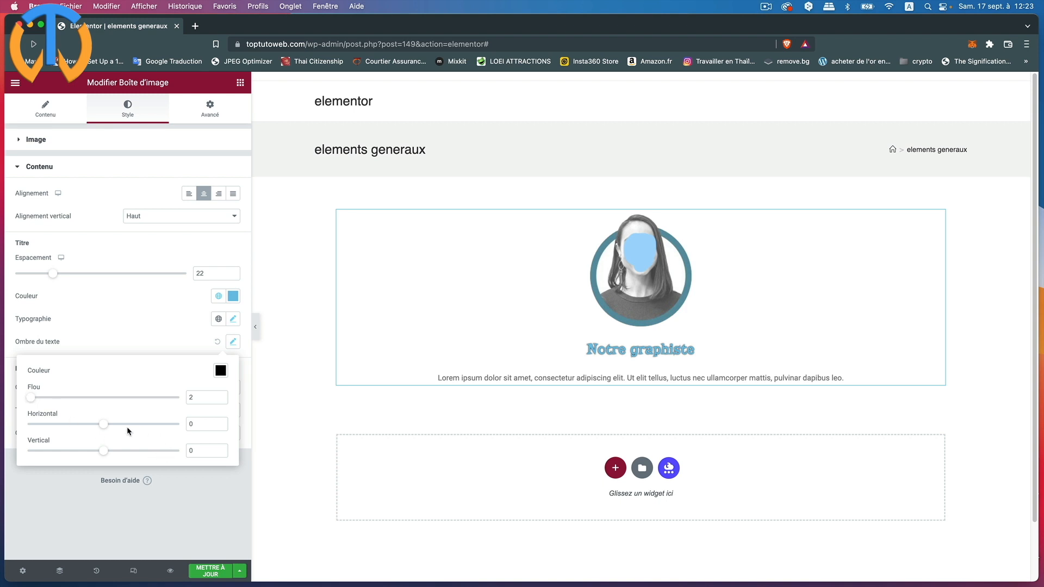
{"action": "left_click_drag", "start_coordinate": [103, 425], "coordinate": [102, 451]}
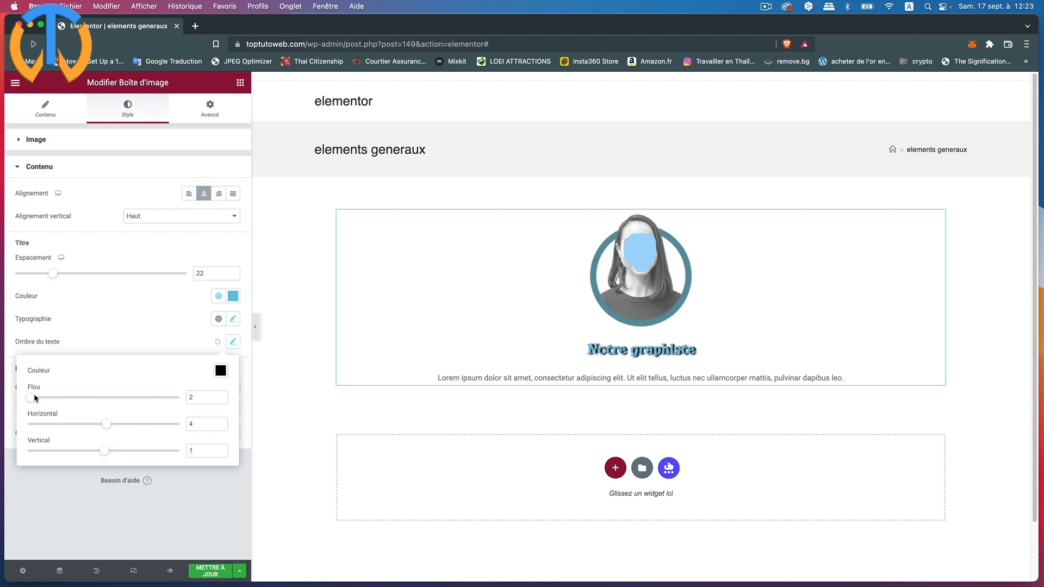
Try the light grey rgba(189, 185, 185, 1) as the title's shadow colour and reset the whole text shadow to default.
{"action": "left_click", "coordinate": [220, 370]}
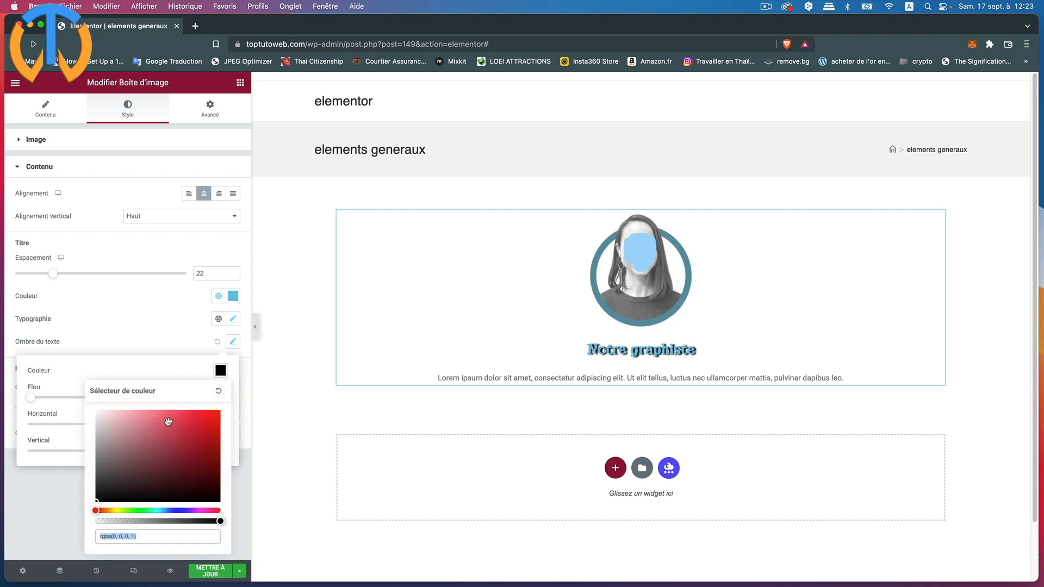
{"action": "left_click_drag", "start_coordinate": [98, 501], "coordinate": [99, 435]}
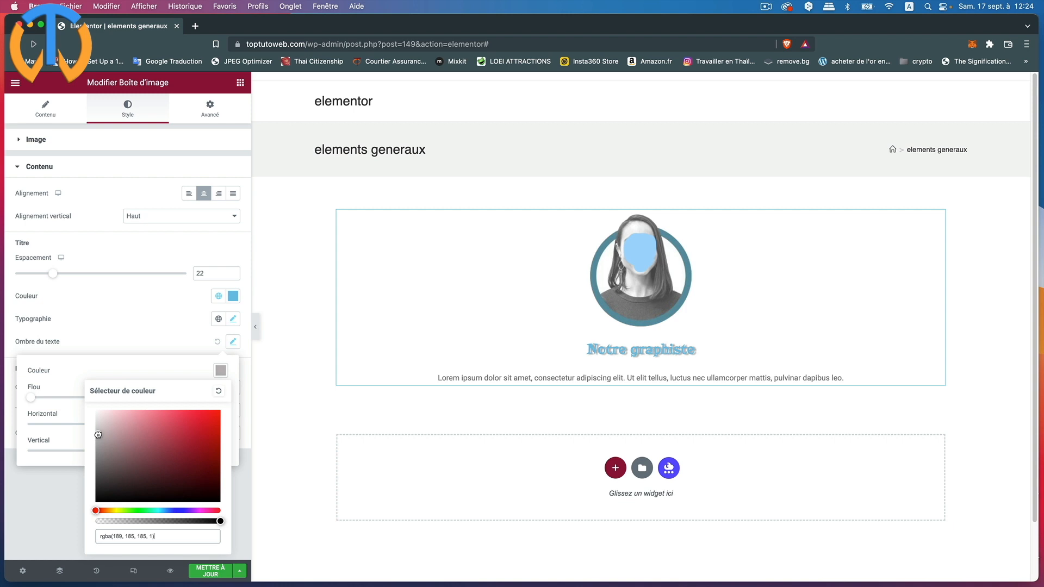
{"action": "left_click", "coordinate": [132, 323]}
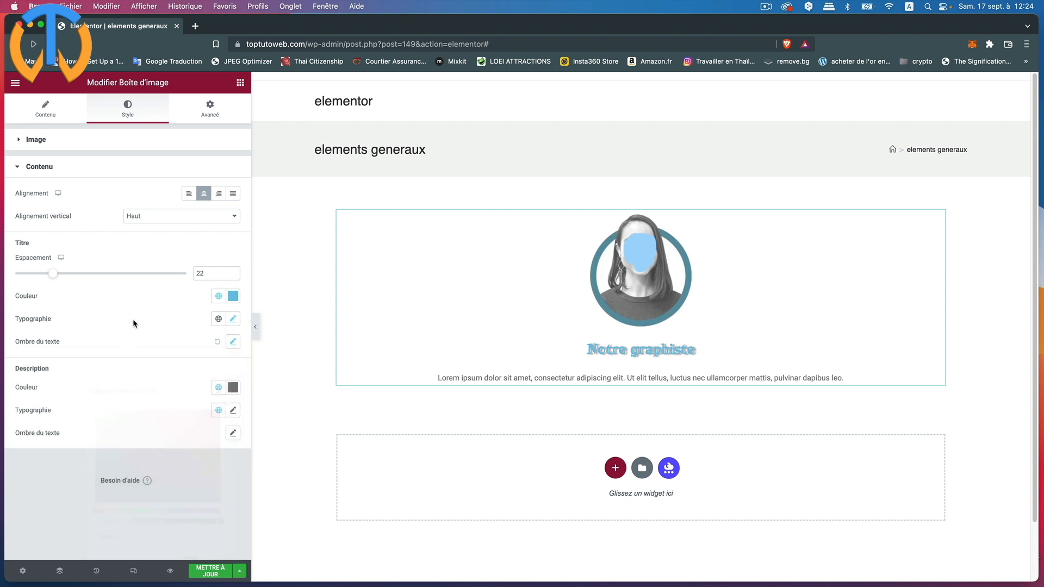
{"action": "left_click", "coordinate": [217, 342]}
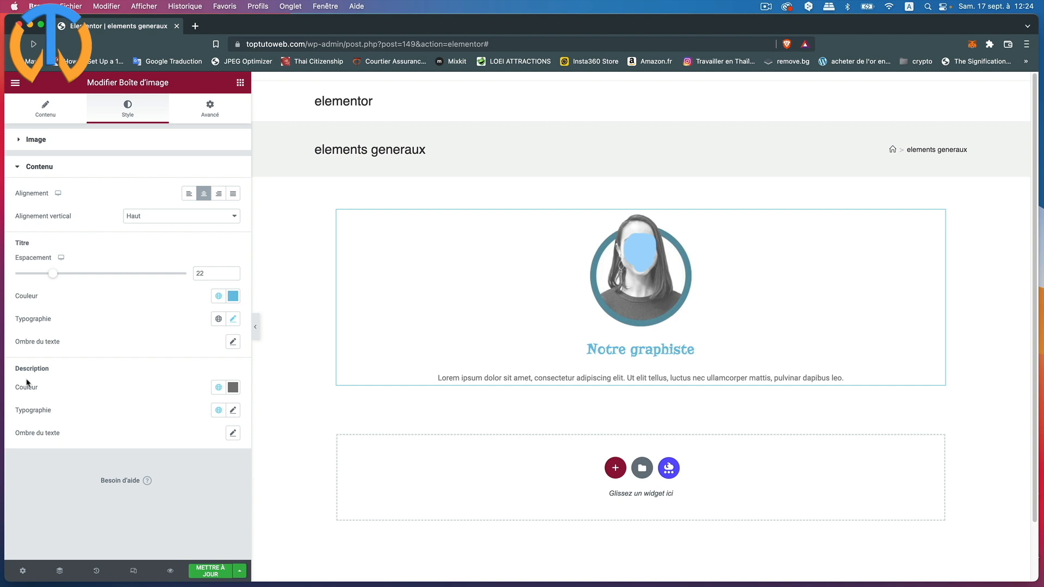
Set the description's colour to the blue #0F71DD and open its typography settings for a brief look.
{"action": "left_click", "coordinate": [233, 389]}
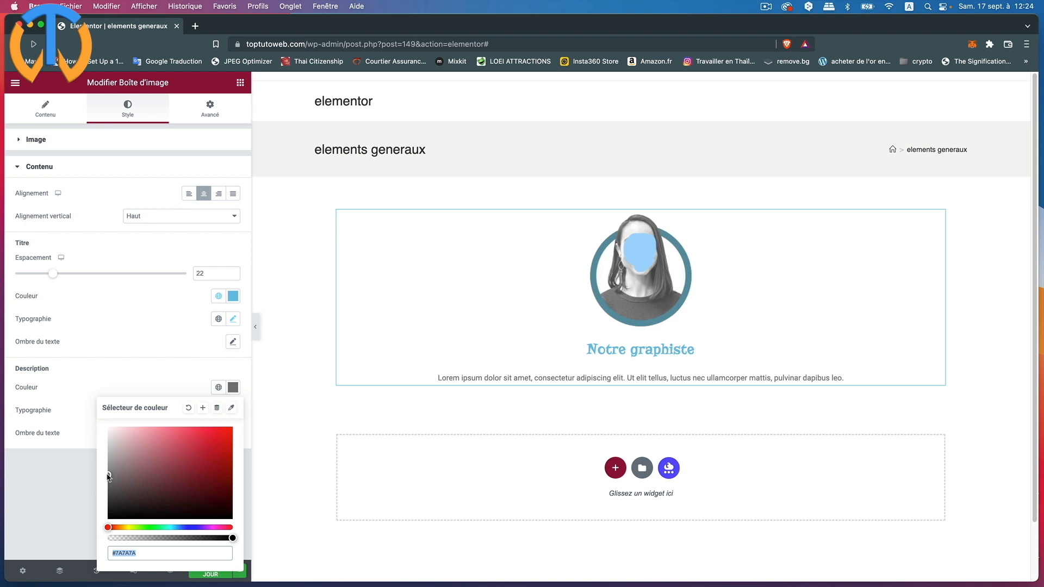
{"action": "left_click_drag", "start_coordinate": [109, 477], "coordinate": [109, 506]}
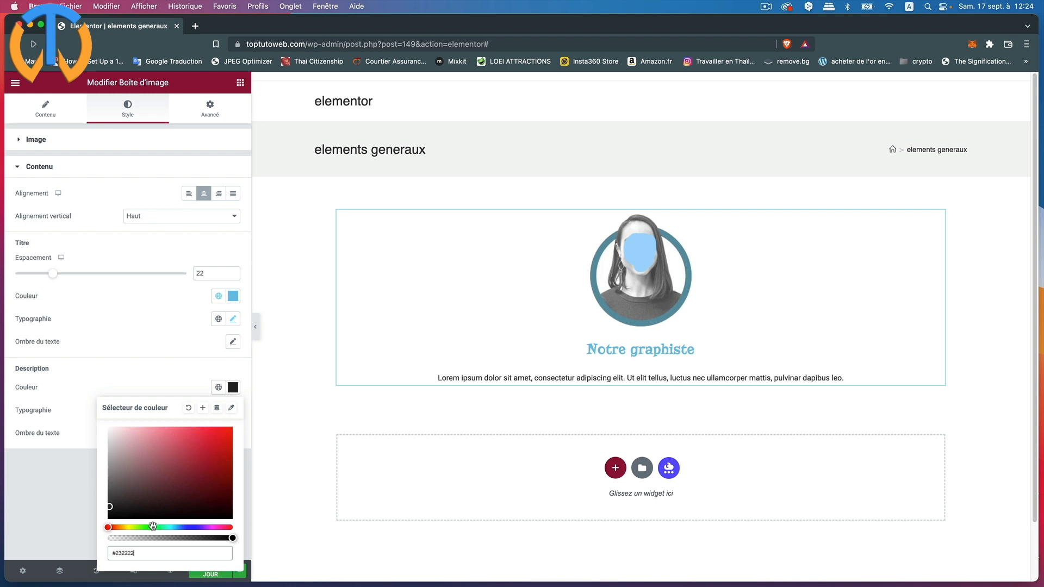
{"action": "left_click", "coordinate": [181, 527]}
{"action": "left_click", "coordinate": [114, 508]}
{"action": "mouse_move", "coordinate": [144, 506]}
{"action": "left_mouse_down"}
{"action": "mouse_move", "coordinate": [209, 472]}
{"action": "mouse_move", "coordinate": [224, 439]}
{"action": "left_mouse_up"}
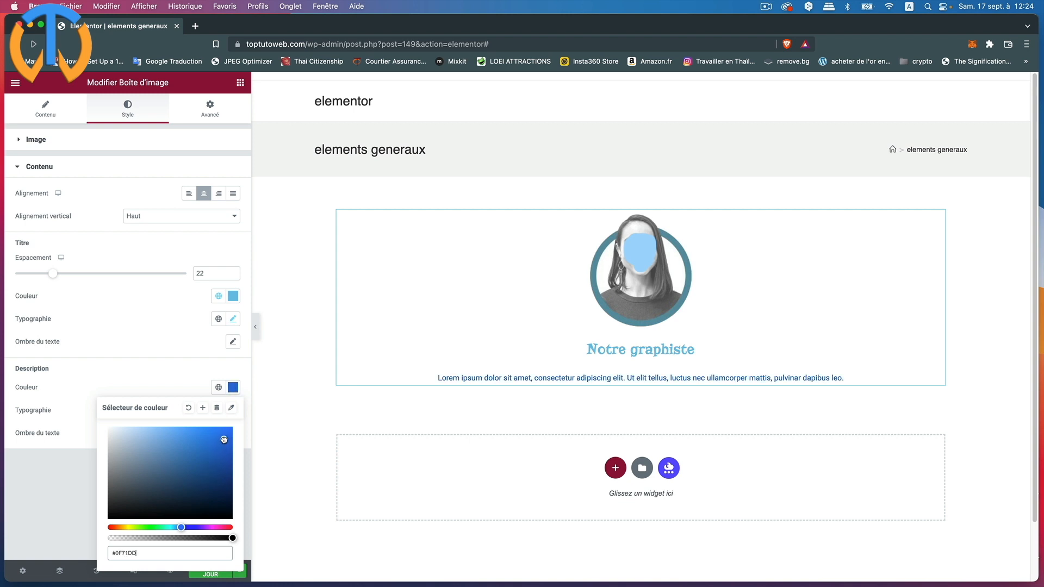
{"action": "left_click", "coordinate": [204, 382]}
{"action": "left_click", "coordinate": [234, 410]}
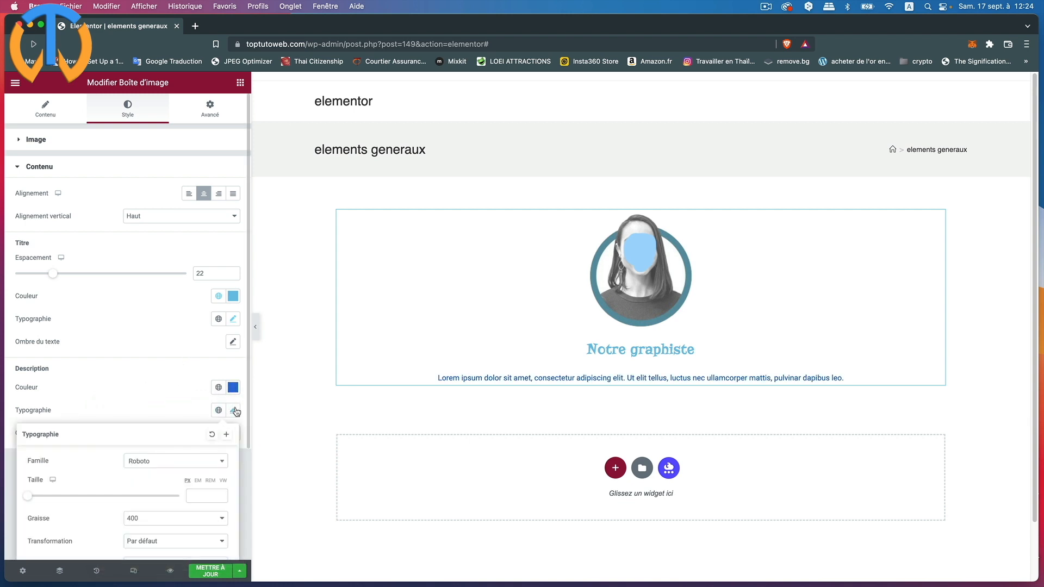
{"action": "left_click", "coordinate": [235, 411]}
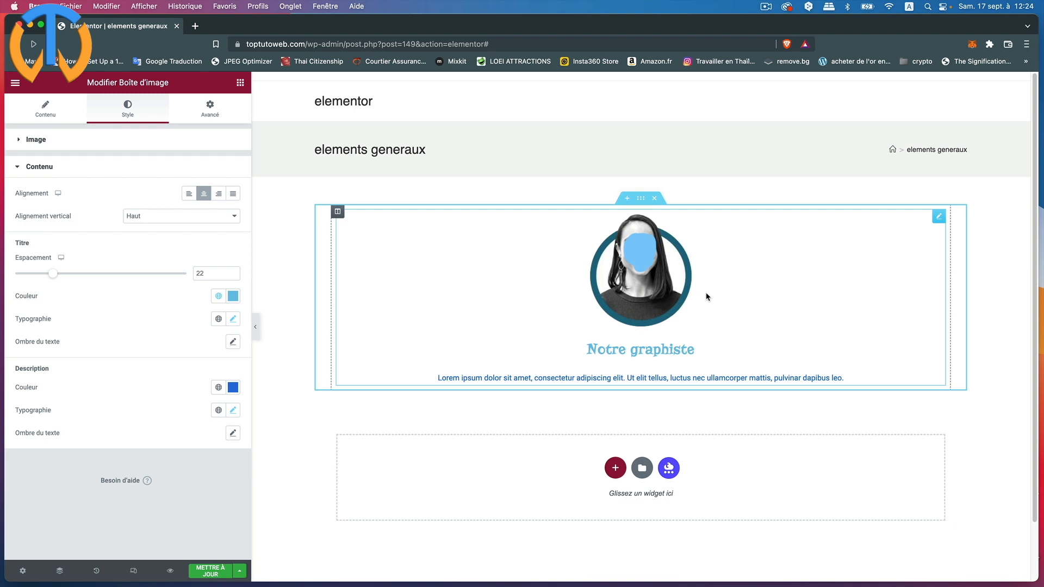
Duplicate the column holding the image box twice to get three image boxes side by side.
{"action": "right_click", "coordinate": [339, 214]}
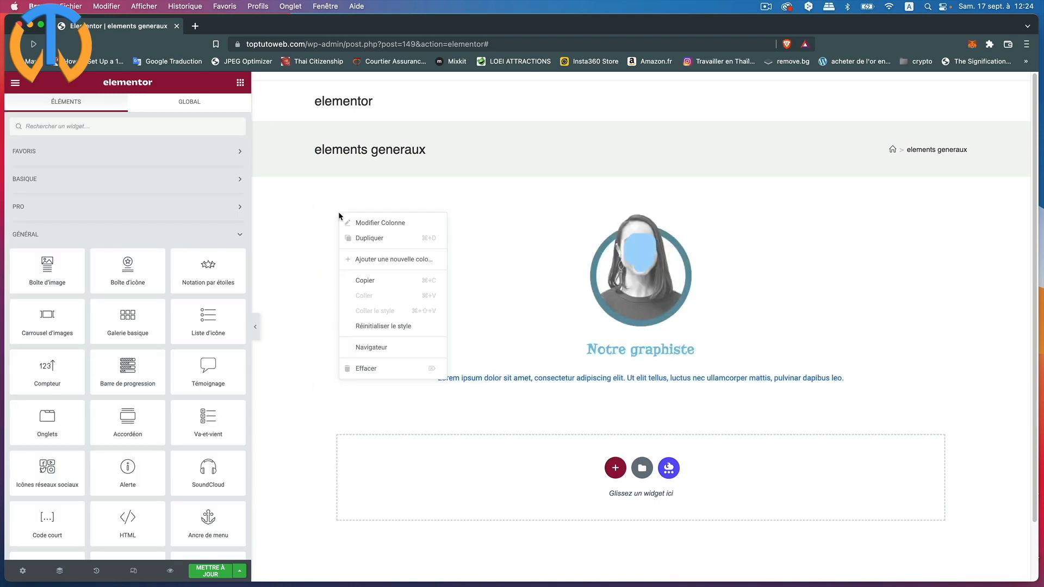
{"action": "left_click", "coordinate": [379, 240]}
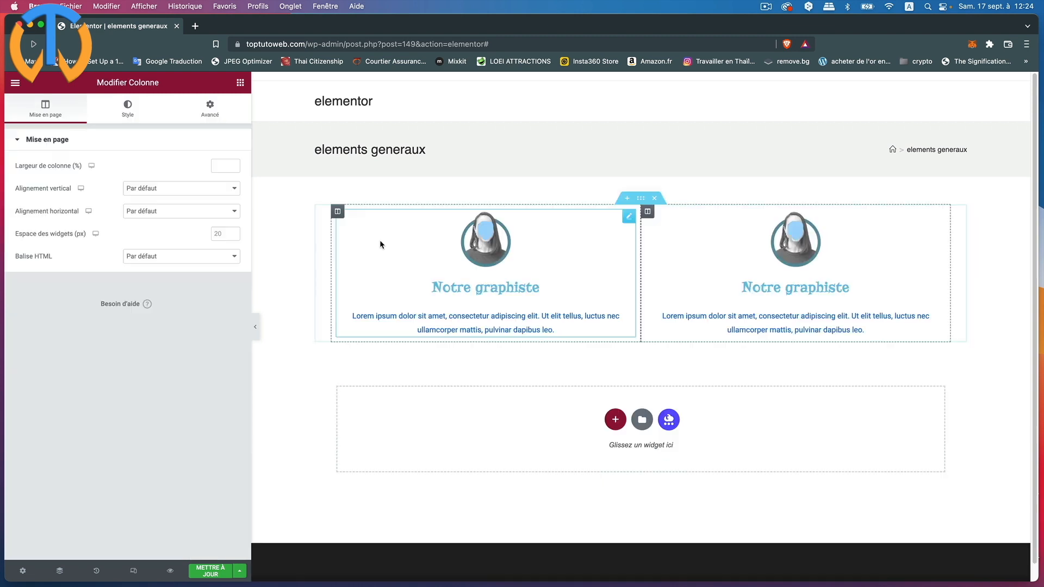
{"action": "right_click", "coordinate": [648, 212]}
{"action": "left_click", "coordinate": [668, 240]}
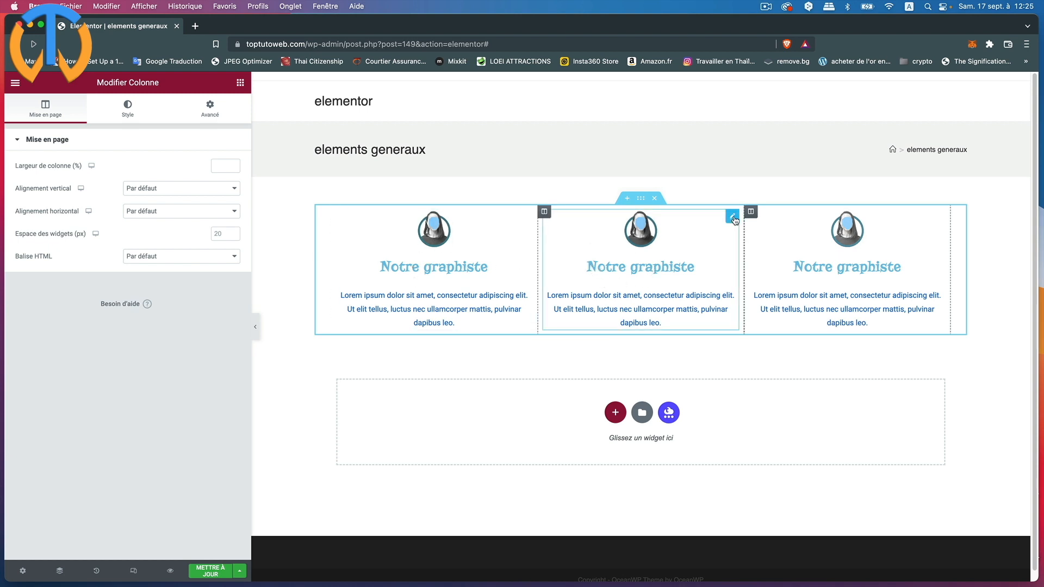
Replace the middle image box's picture with 02.png from the media library.
{"action": "left_click", "coordinate": [733, 219]}
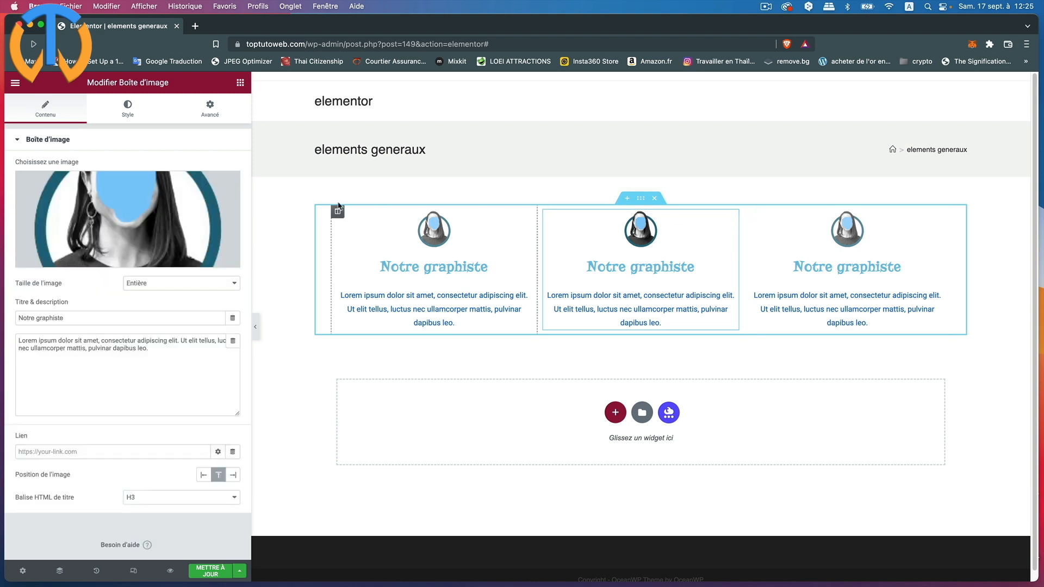
{"action": "left_click", "coordinate": [179, 220]}
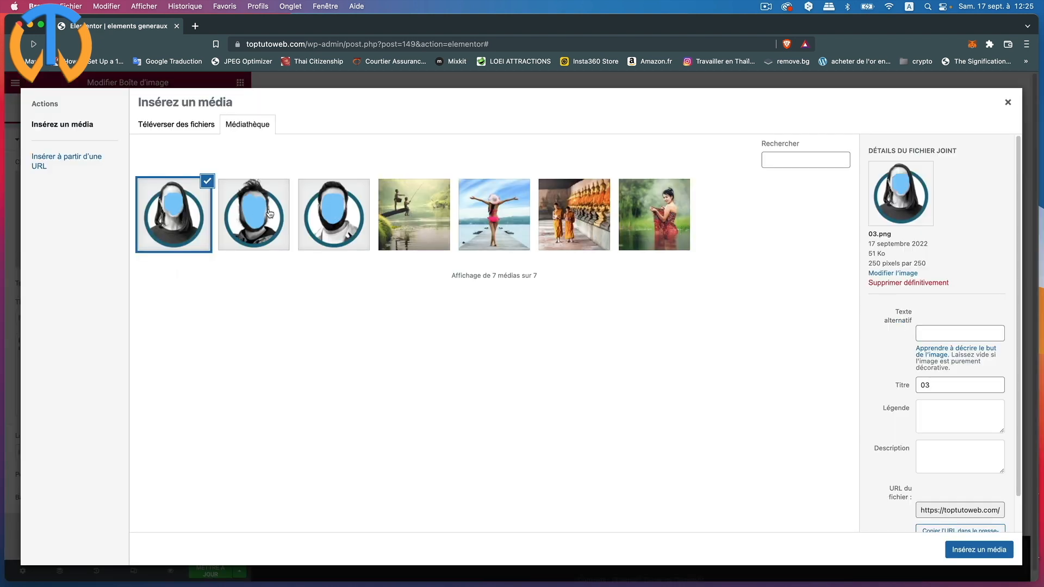
{"action": "left_click", "coordinate": [269, 214]}
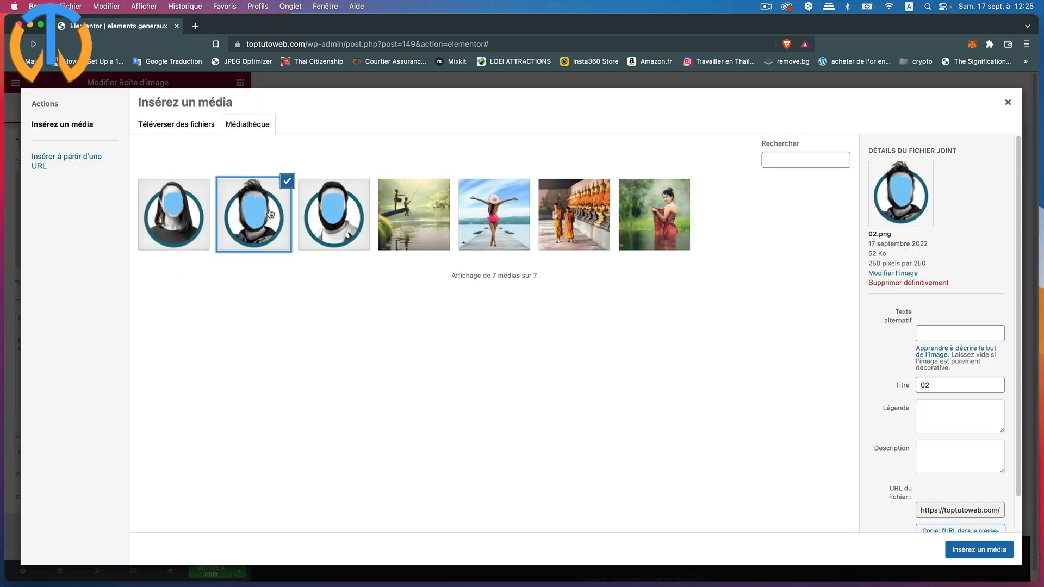
{"action": "left_click", "coordinate": [979, 550]}
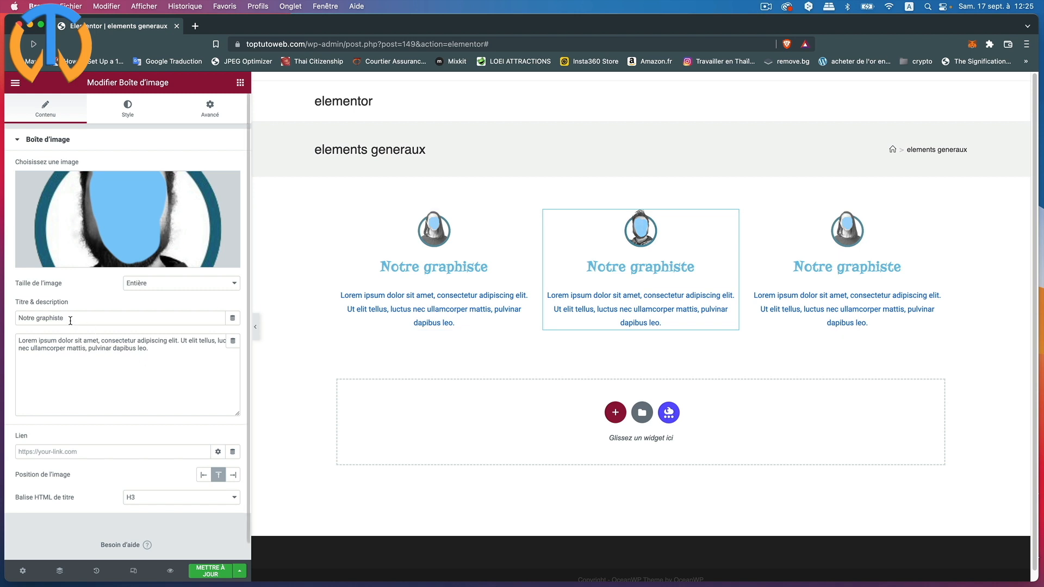
Change the middle image box's title to "Notre plombier".
{"action": "left_click_drag", "start_coordinate": [66, 318], "coordinate": [41, 320]}
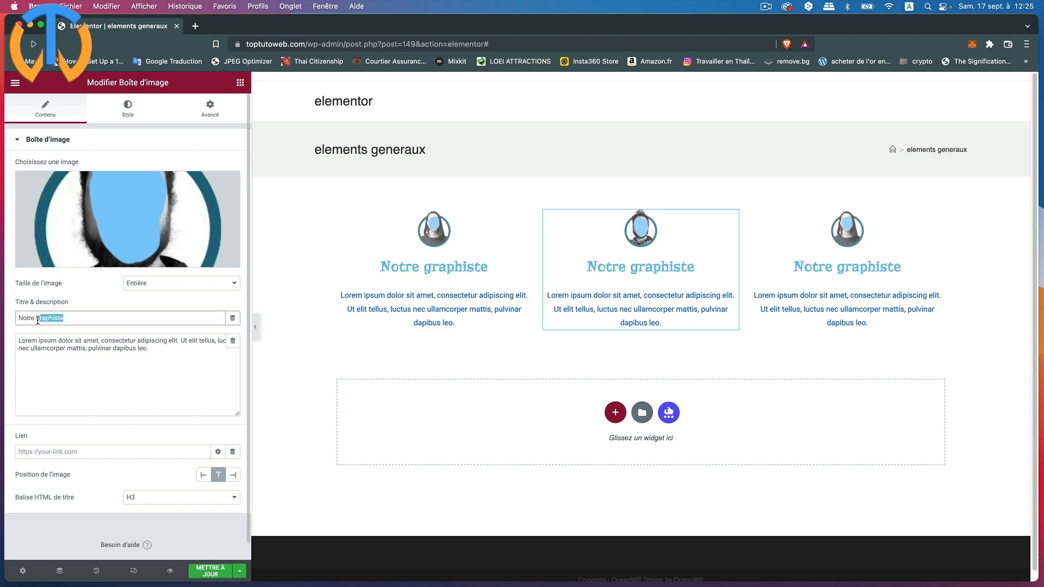
{"action": "key", "text": "BackSpace"}
{"action": "type", "text": "plombie"}
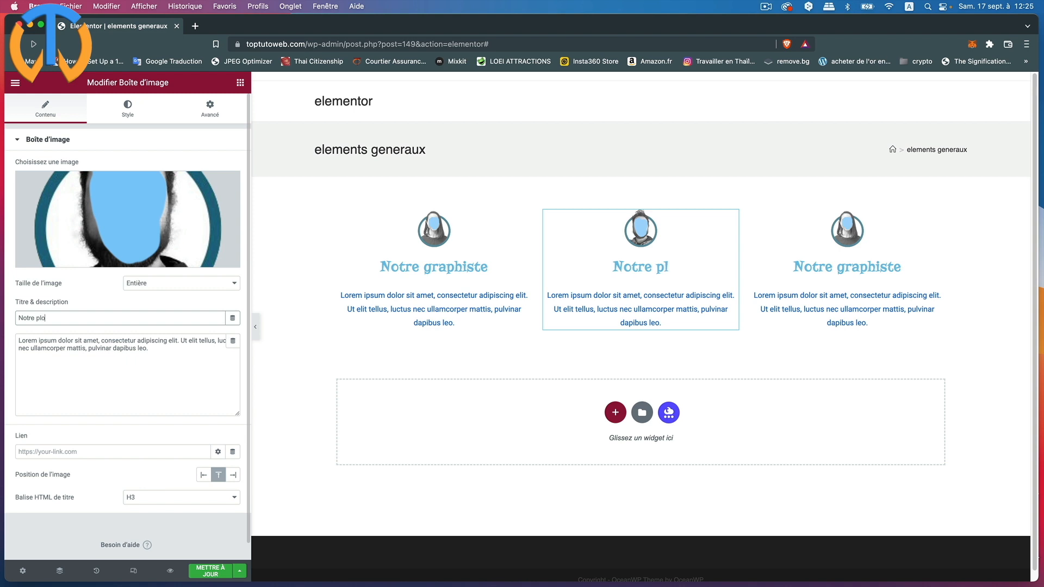
{"action": "type", "text": "r"}
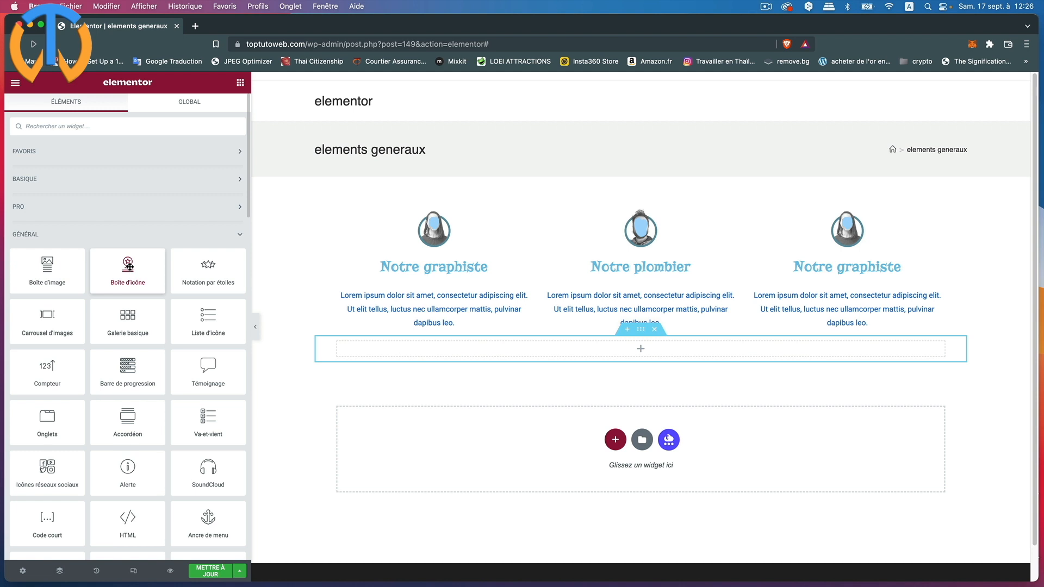
Add a Boîte d'icône widget to the empty section below the image boxes and insert the Star icon from the icon library.
{"action": "left_click_drag", "start_coordinate": [129, 266], "coordinate": [576, 345]}
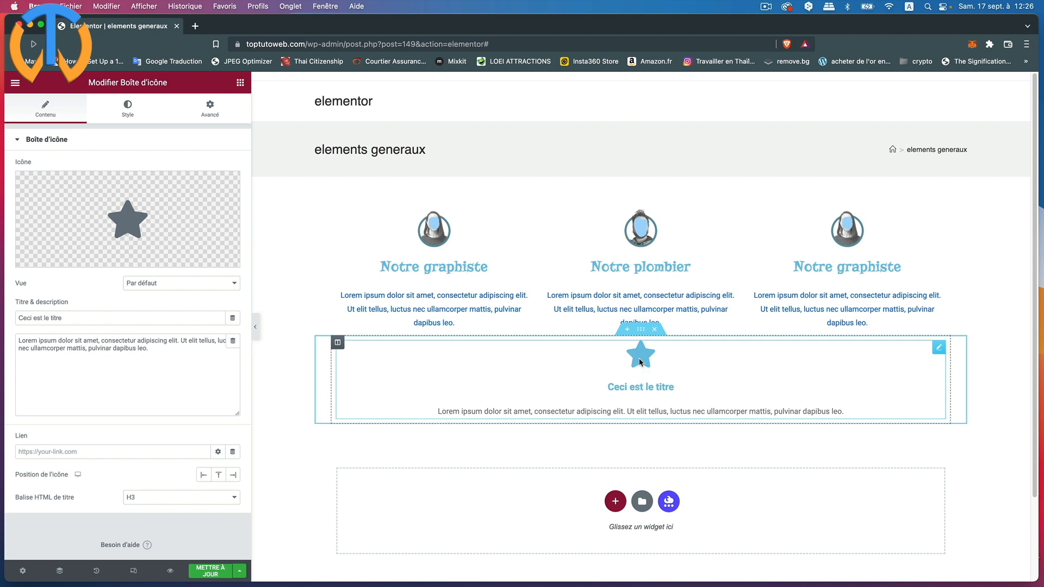
{"action": "mouse_move", "coordinate": [132, 222]}
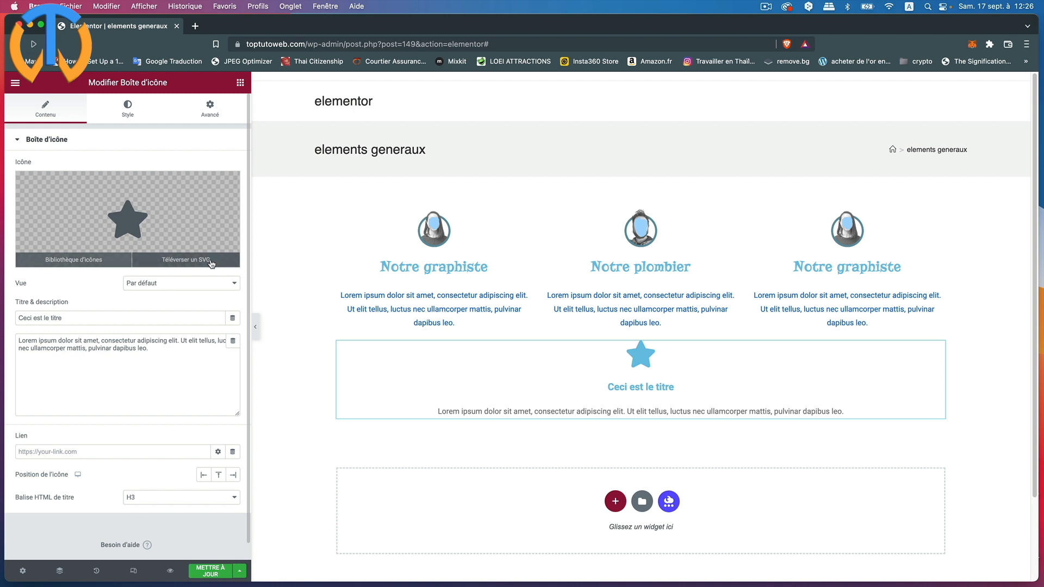
{"action": "left_click", "coordinate": [72, 261]}
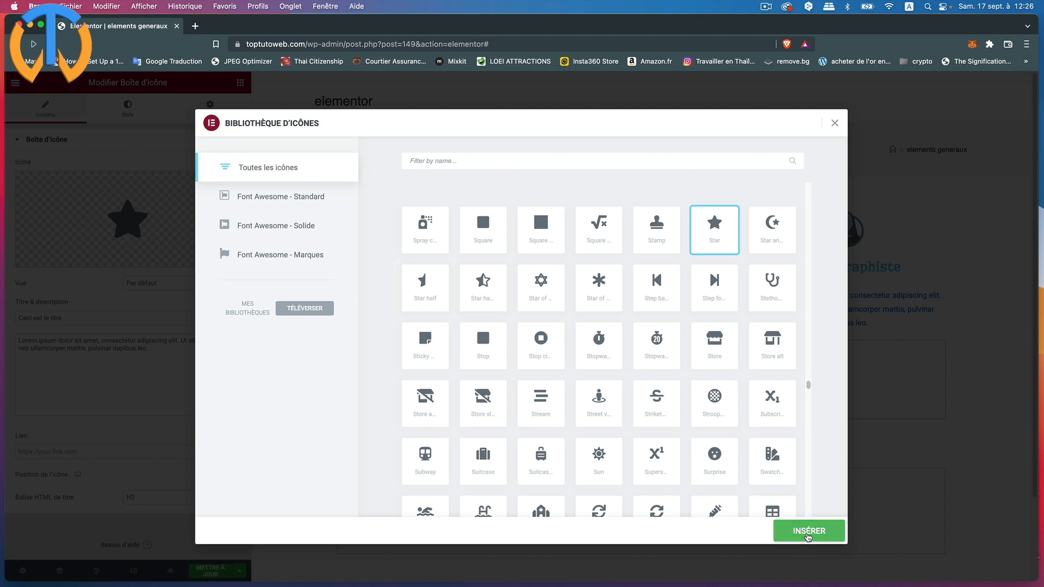
{"action": "left_click", "coordinate": [807, 536]}
Set the icon box's title to "Titre 1", keeping the placeholder description.
{"action": "left_click", "coordinate": [71, 314]}
{"action": "key", "text": "super+a"}
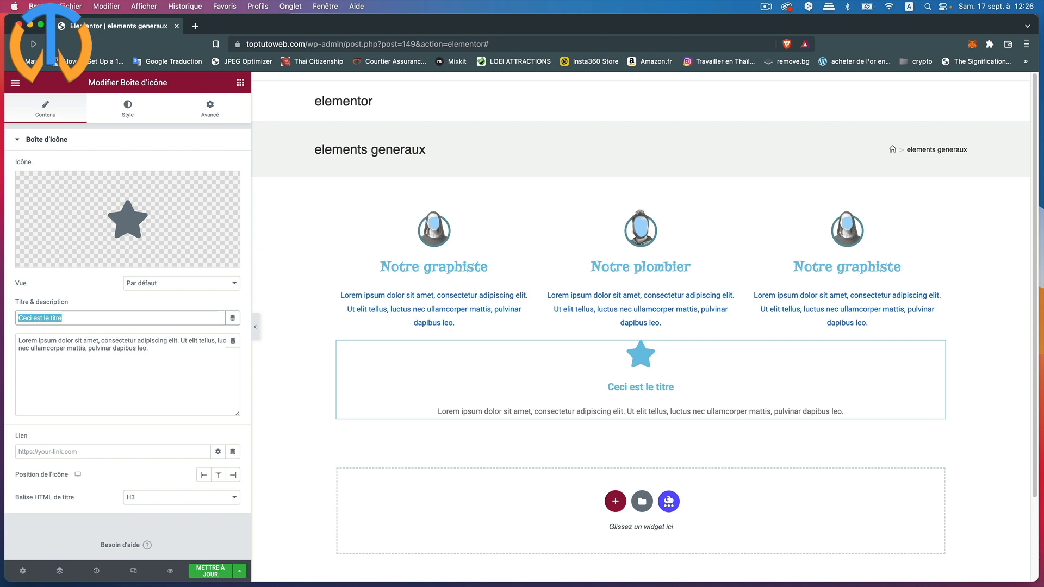
{"action": "type", "text": "Titre 1"}
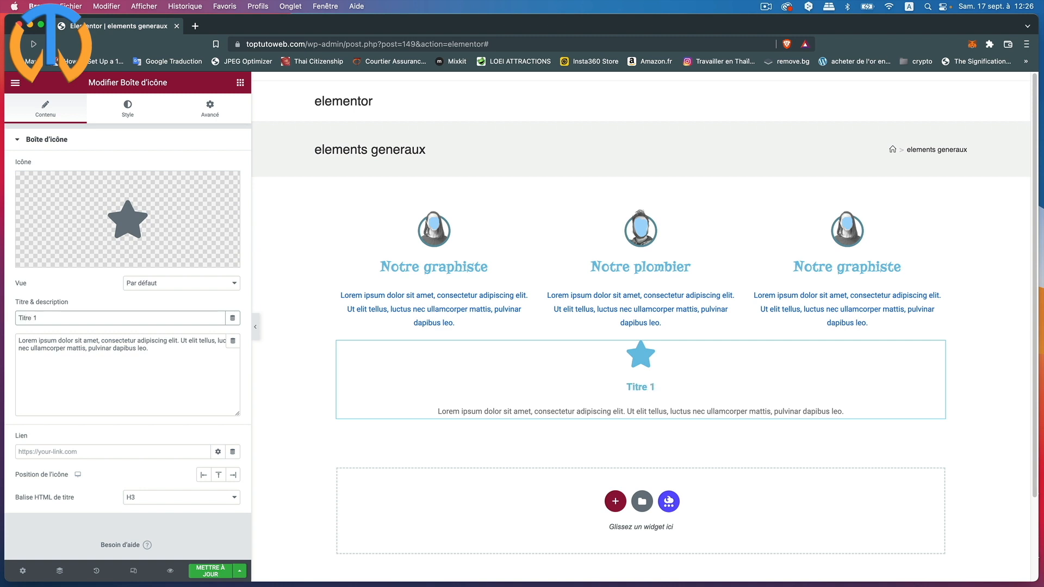
{"action": "left_click", "coordinate": [156, 351]}
{"action": "scroll", "coordinate": [182, 398], "scroll_direction": "down", "scroll_amount": 1}
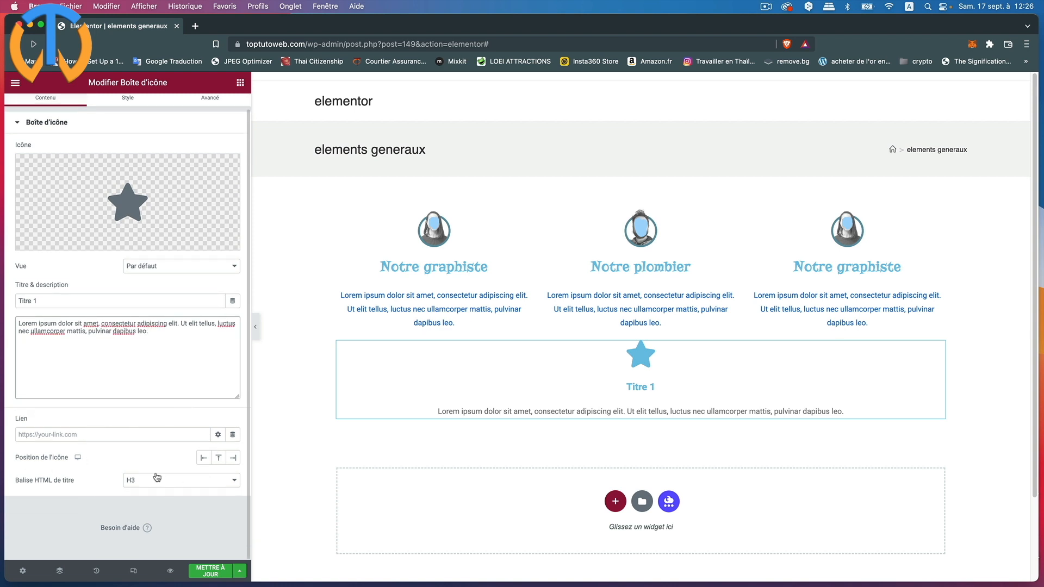
{"action": "scroll", "coordinate": [182, 380], "scroll_direction": "up", "scroll_amount": 1}
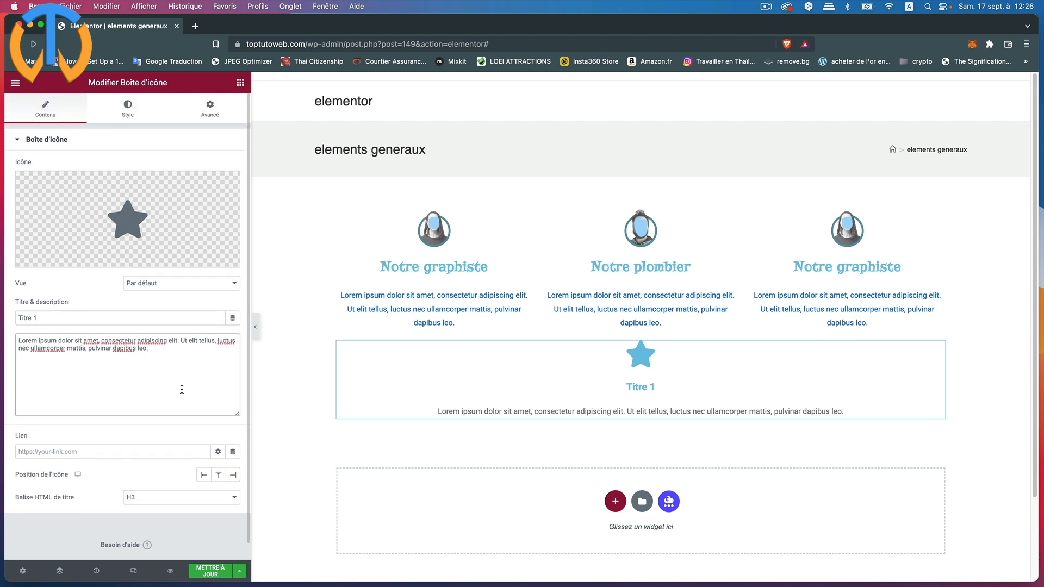
Set the icon box star's main colour to red #EC2525.
{"action": "left_click", "coordinate": [130, 112]}
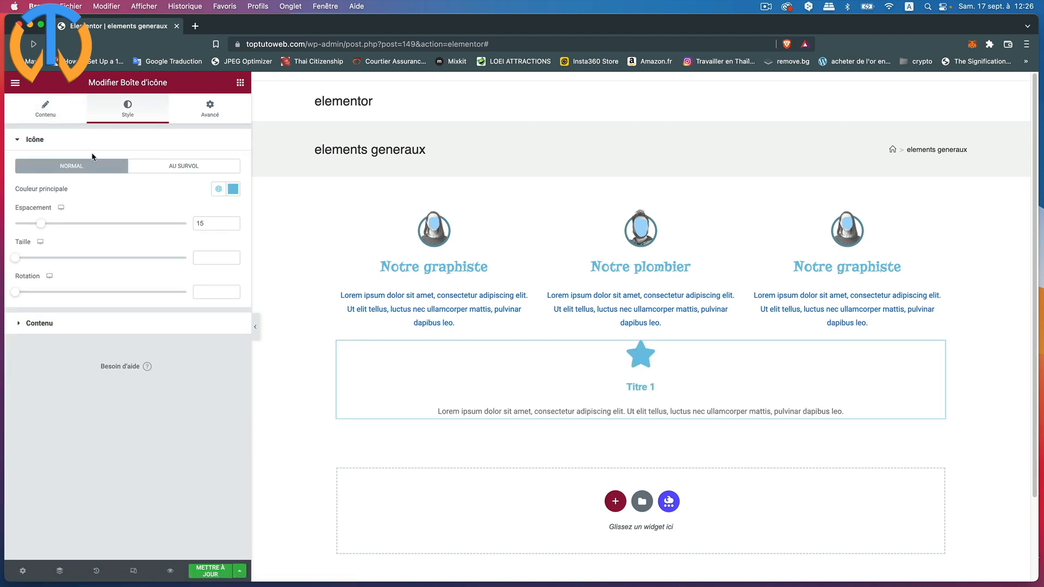
{"action": "left_click", "coordinate": [234, 190]}
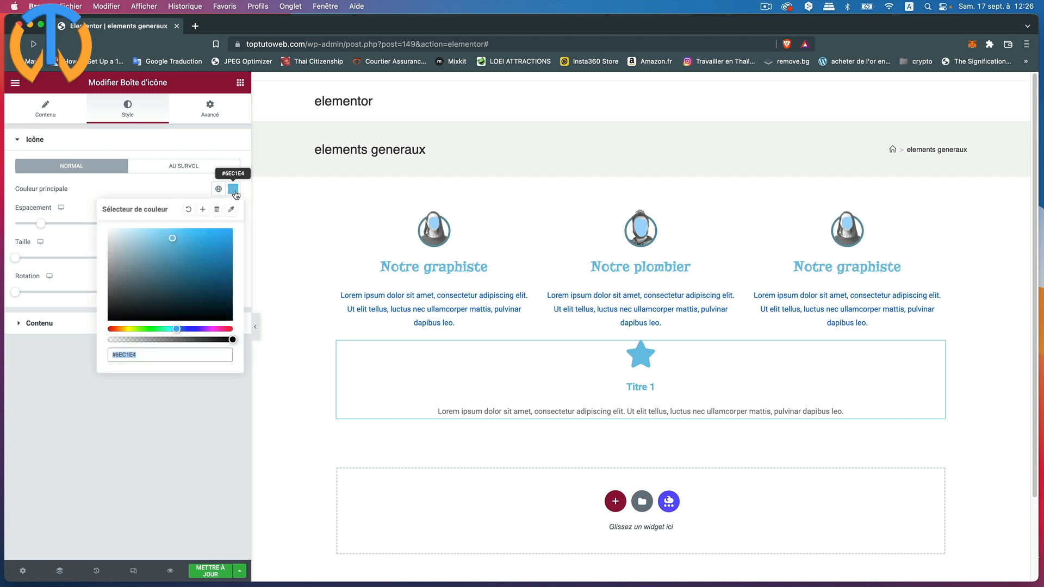
{"action": "left_click", "coordinate": [224, 329]}
{"action": "left_click", "coordinate": [179, 237]}
{"action": "left_click_drag", "start_coordinate": [188, 238], "coordinate": [213, 234]}
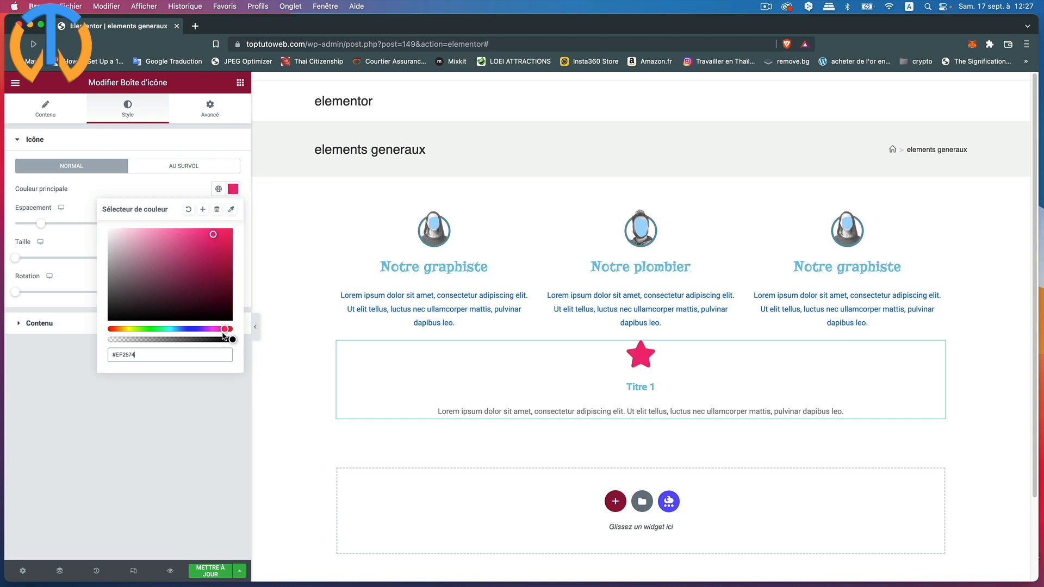
{"action": "left_click_drag", "start_coordinate": [224, 329], "coordinate": [100, 327]}
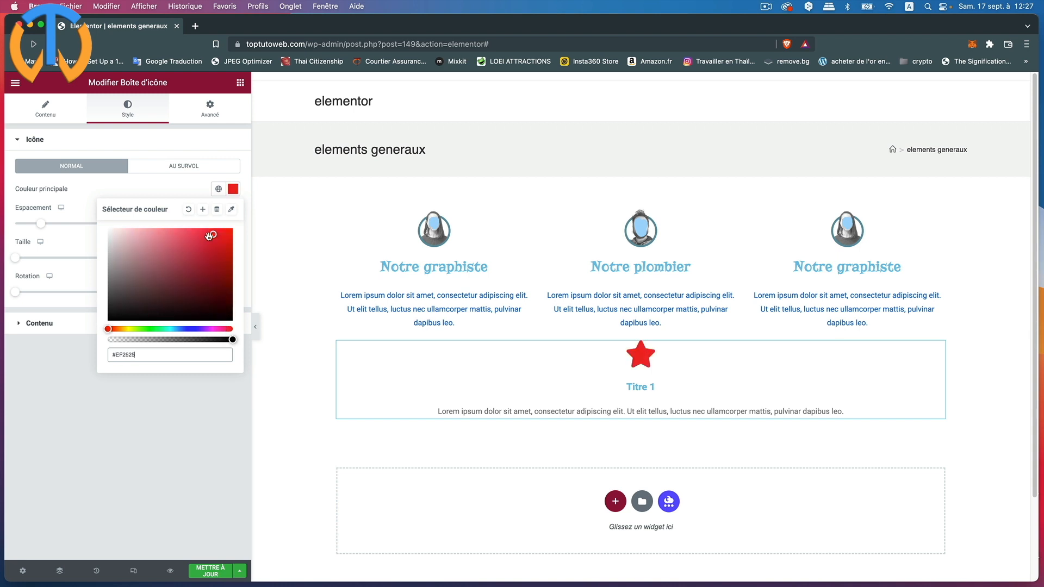
{"action": "left_click_drag", "start_coordinate": [212, 235], "coordinate": [213, 236]}
{"action": "left_click", "coordinate": [156, 191]}
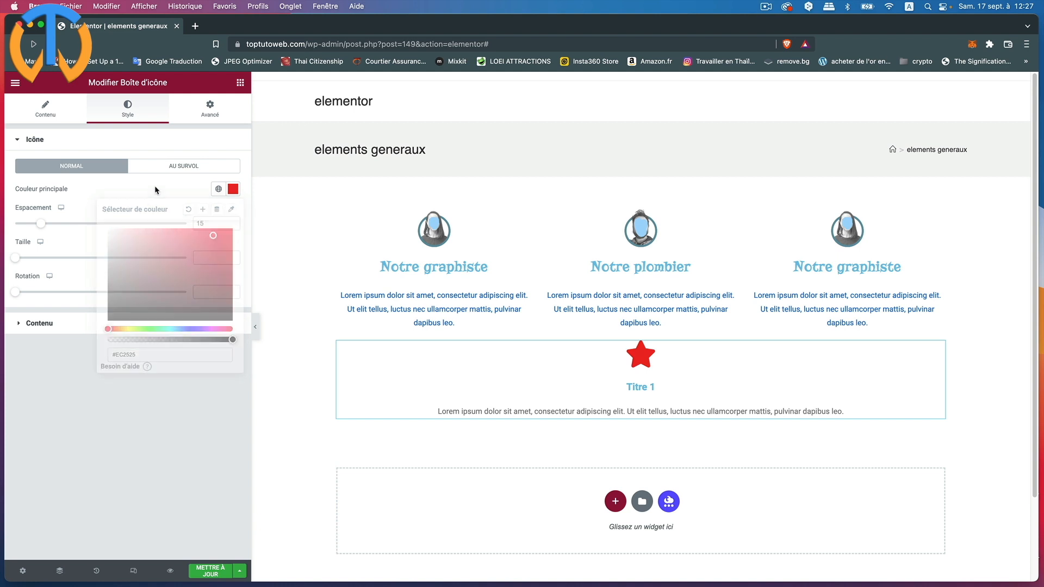
Set the star icon's spacing to 0 and size to 49, and rotate it slightly.
{"action": "left_click_drag", "start_coordinate": [41, 224], "coordinate": [47, 257]}
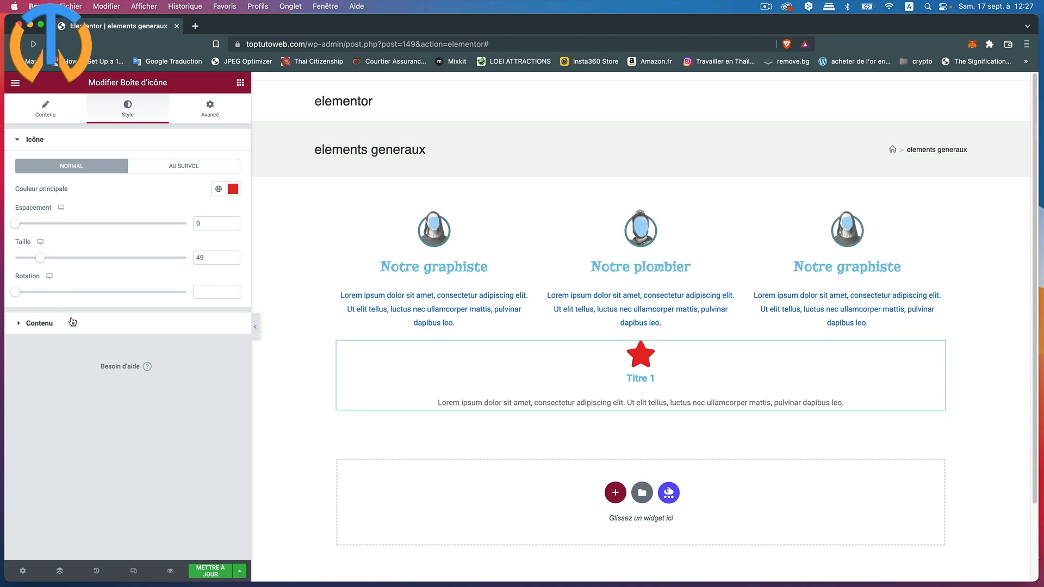
{"action": "left_click_drag", "start_coordinate": [16, 295], "coordinate": [23, 293]}
Colour the icon box's title red and its description near-black.
{"action": "left_click", "coordinate": [17, 324]}
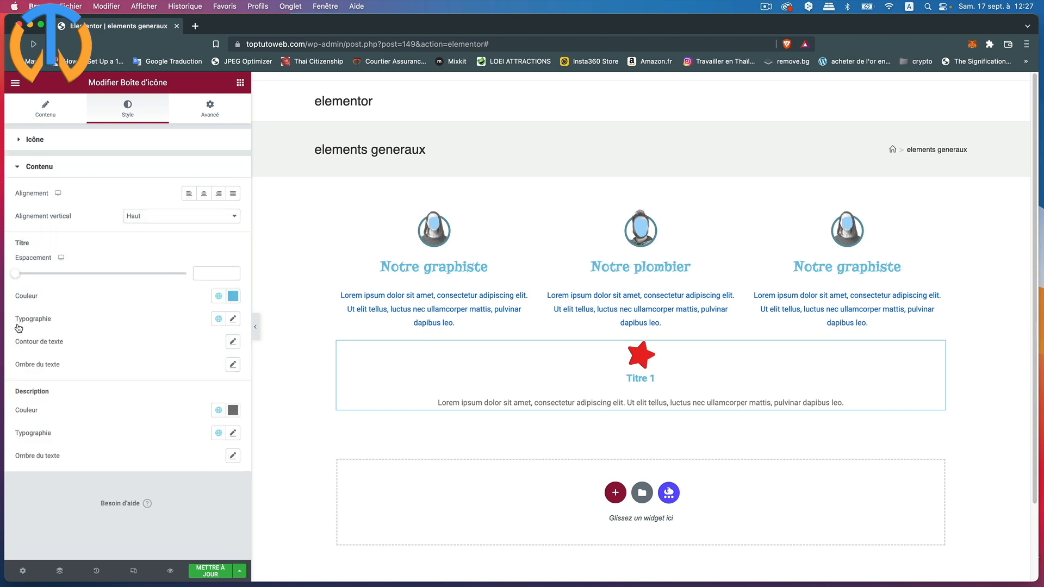
{"action": "left_click", "coordinate": [234, 297]}
{"action": "left_click_drag", "start_coordinate": [183, 437], "coordinate": [93, 436]}
{"action": "left_click_drag", "start_coordinate": [172, 348], "coordinate": [203, 343]}
{"action": "left_click", "coordinate": [152, 295]}
{"action": "left_click", "coordinate": [233, 410]}
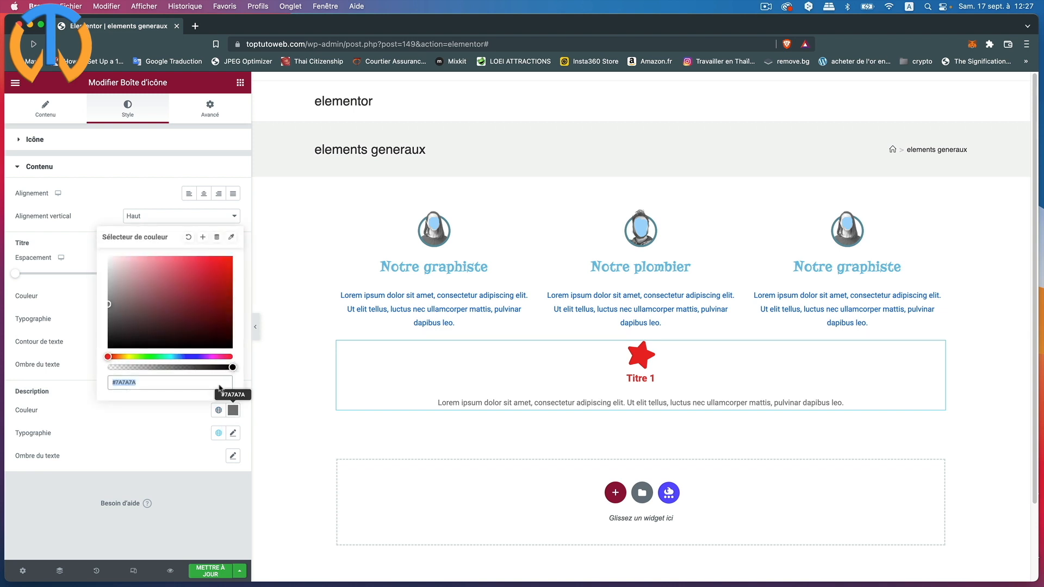
{"action": "left_click_drag", "start_coordinate": [117, 306], "coordinate": [109, 336]}
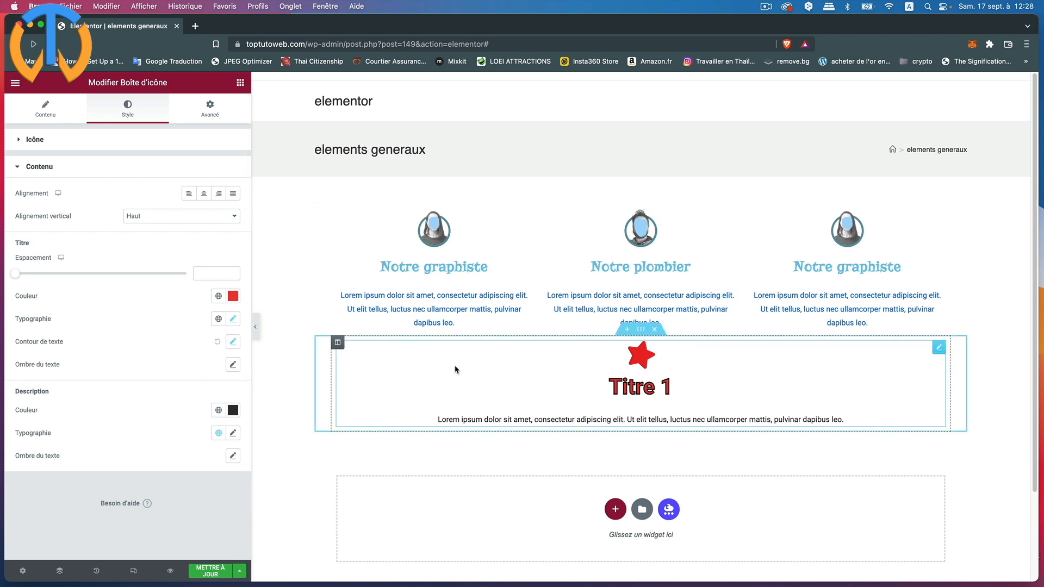
Duplicate the icon box's column twice to make a row of three identical icon boxes.
{"action": "right_click", "coordinate": [338, 343]}
{"action": "left_click", "coordinate": [365, 374]}
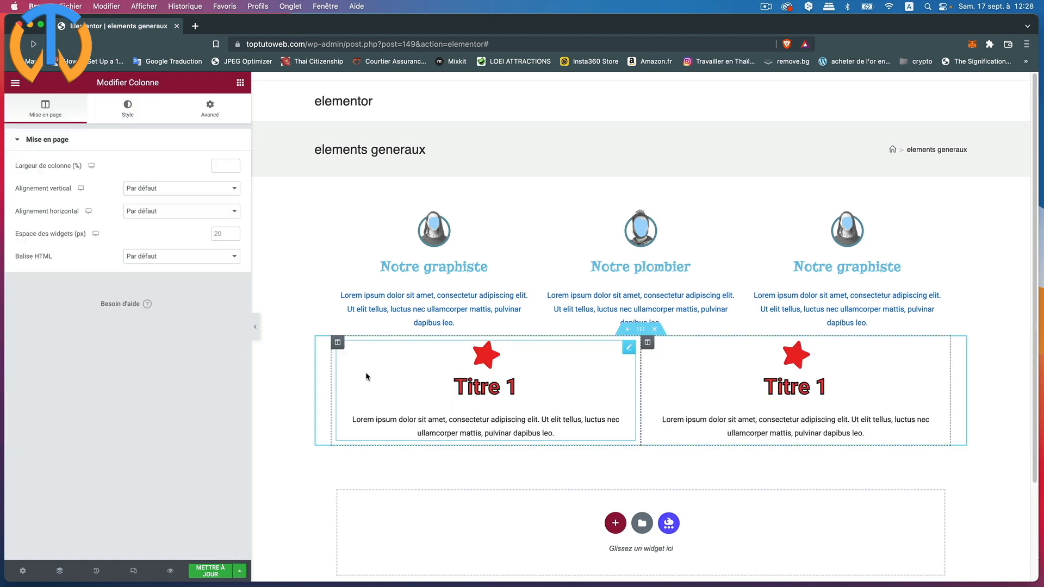
{"action": "right_click", "coordinate": [647, 344]}
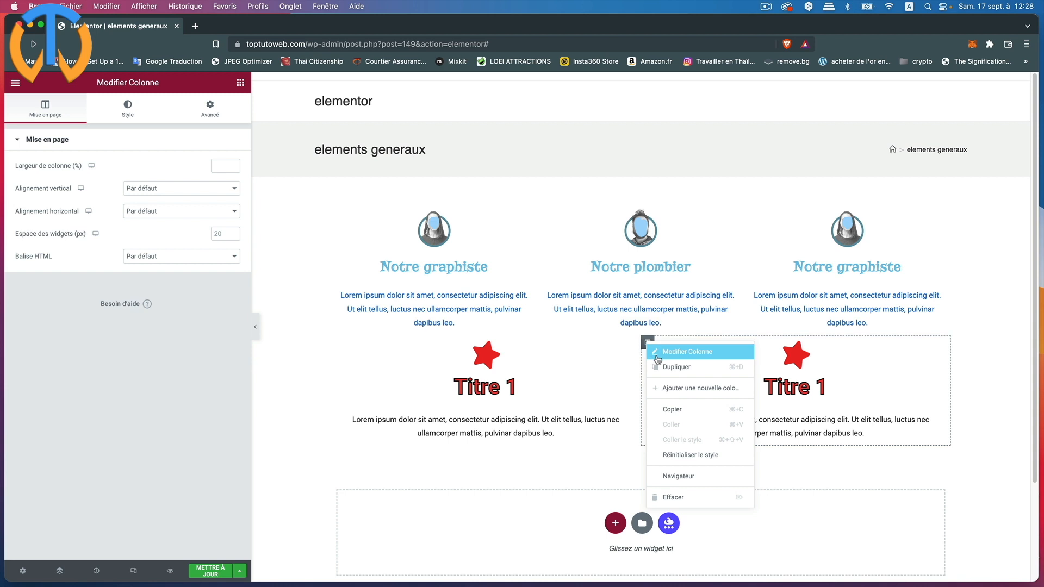
{"action": "left_click", "coordinate": [664, 367]}
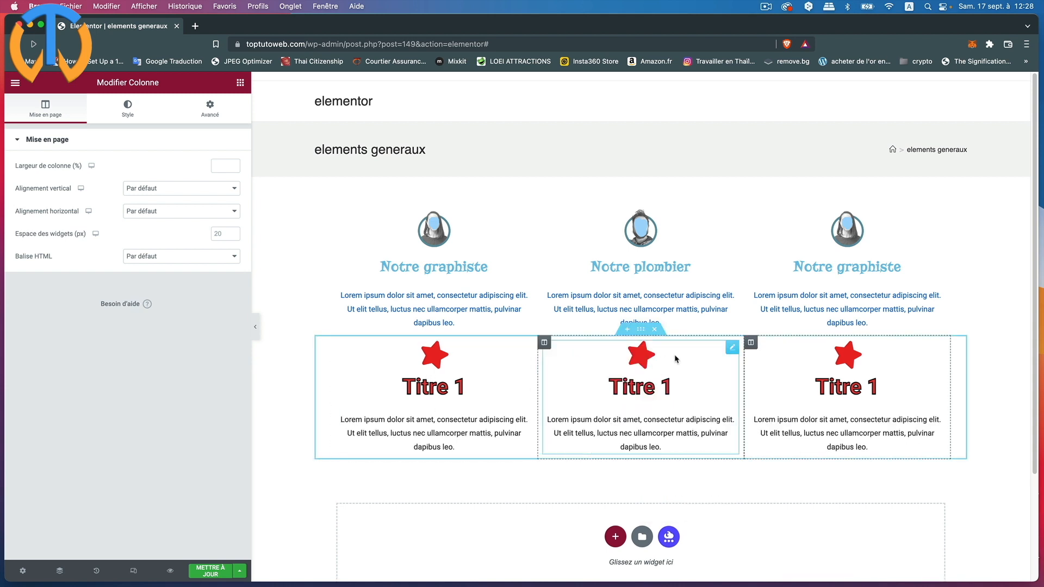
Change the middle icon box's title to "Titre 2" and replace its icon with the outlined, half-filled star.
{"action": "left_click", "coordinate": [732, 347]}
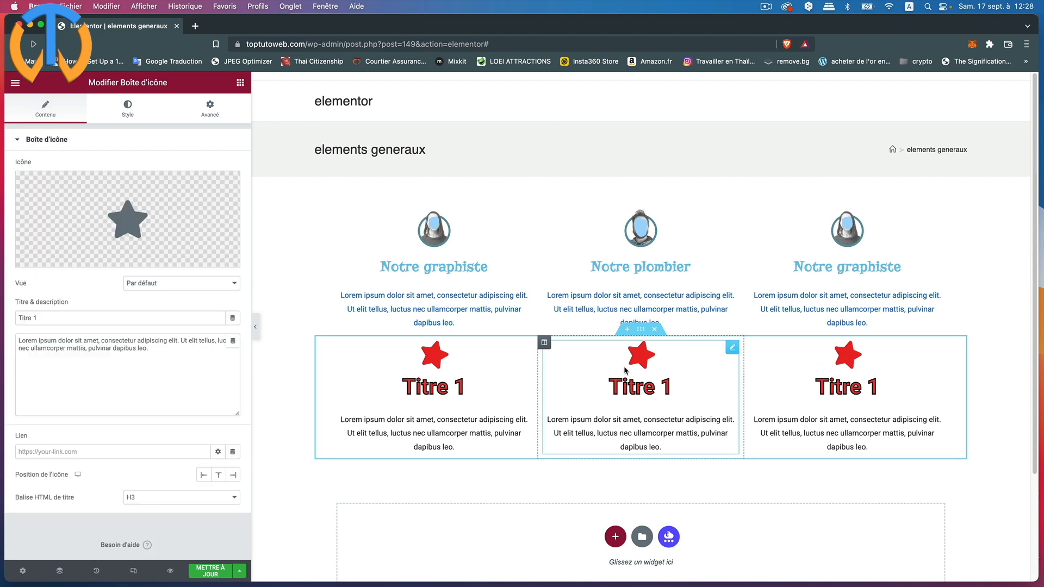
{"action": "left_click", "coordinate": [37, 319]}
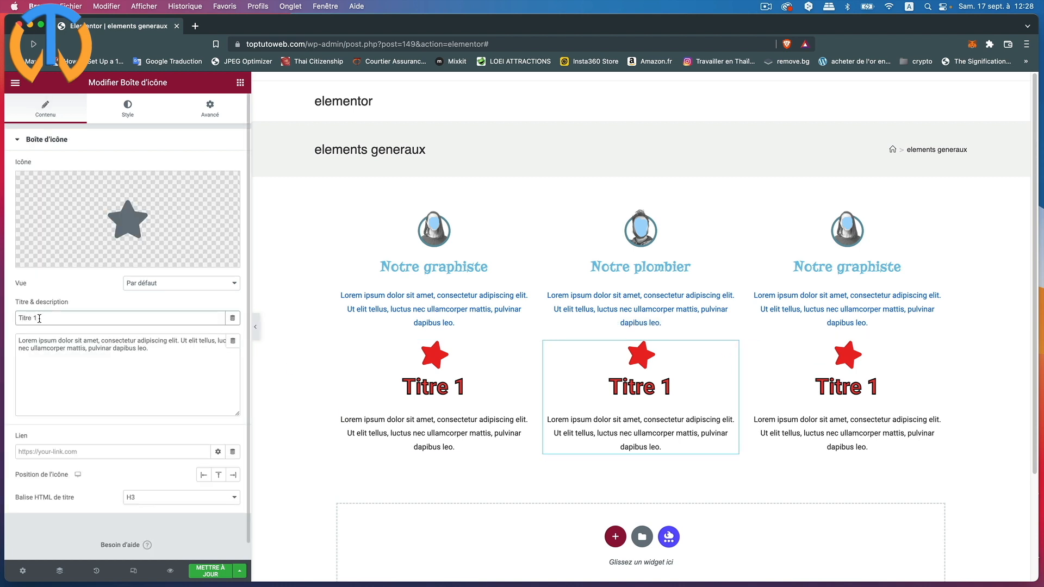
{"action": "key", "text": "BackSpace"}
{"action": "type", "text": "2"}
{"action": "left_click", "coordinate": [135, 228]}
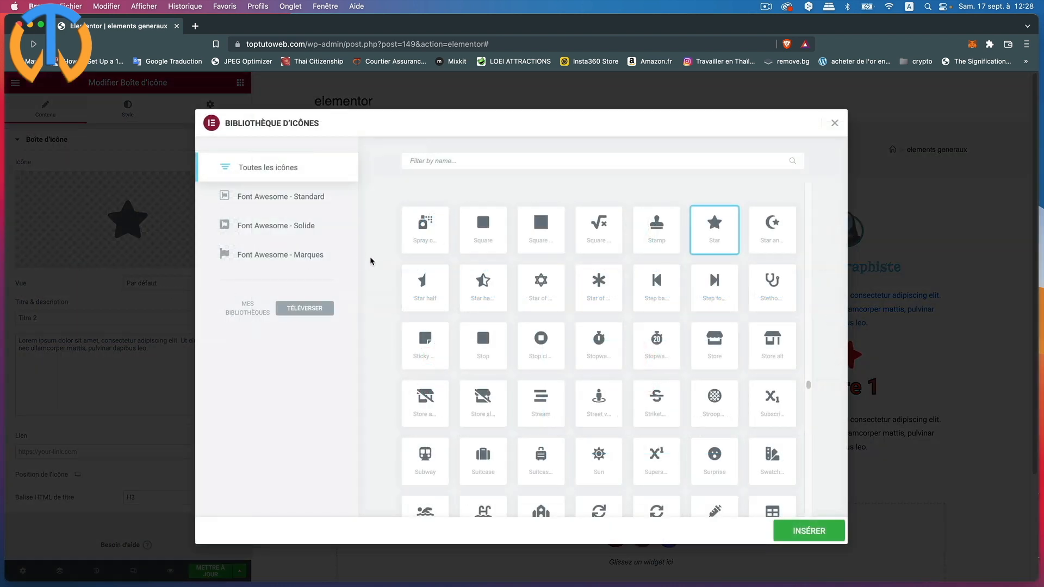
{"action": "left_click", "coordinate": [481, 288]}
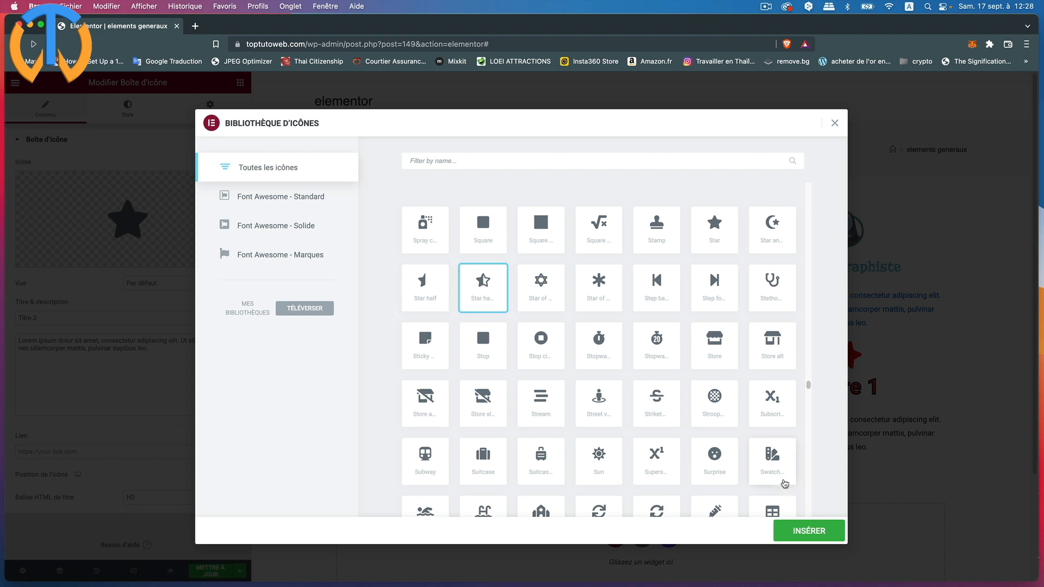
{"action": "left_click", "coordinate": [801, 531]}
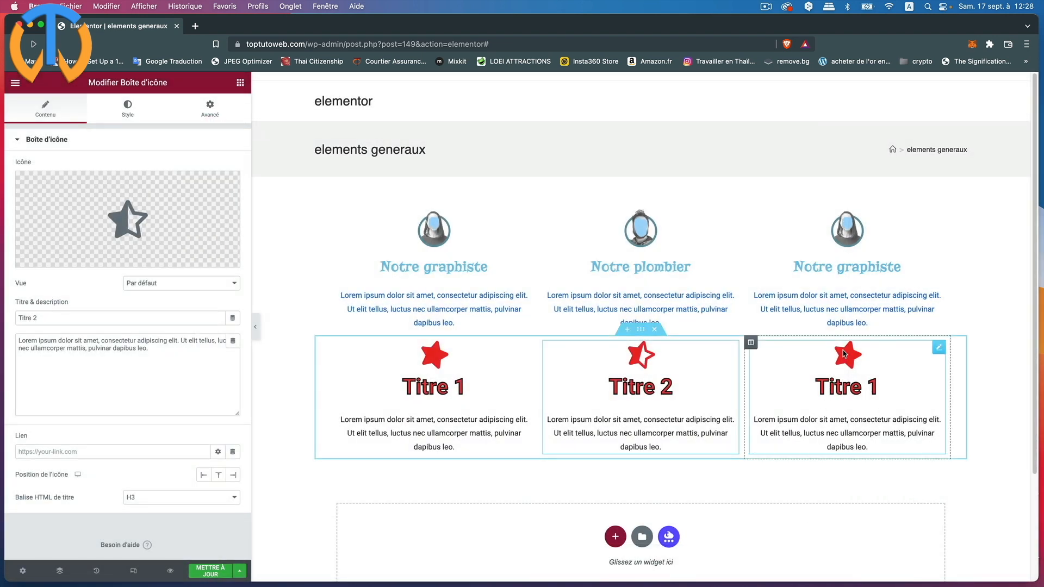
Replace the third icon box's icon with Star half and change its title to "Titre 3".
{"action": "left_click", "coordinate": [938, 347]}
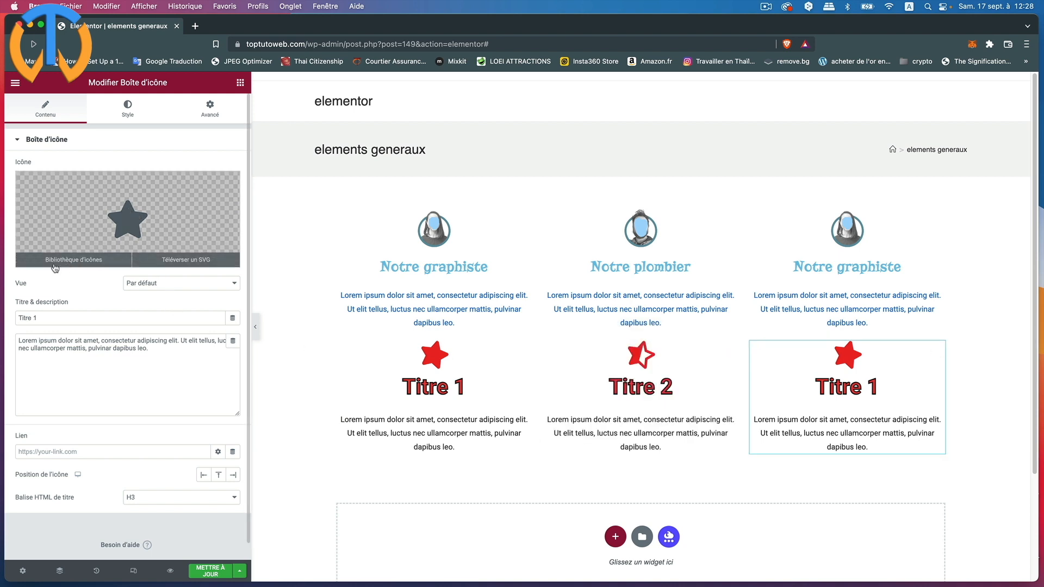
{"action": "left_click", "coordinate": [54, 261]}
{"action": "left_click", "coordinate": [426, 287]}
{"action": "left_click", "coordinate": [798, 536]}
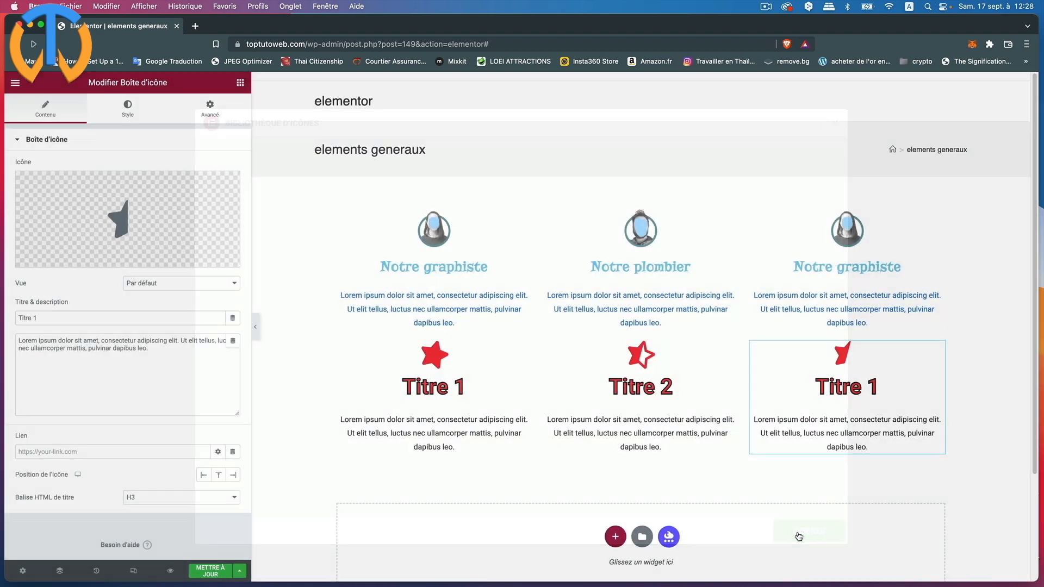
{"action": "left_click", "coordinate": [42, 317]}
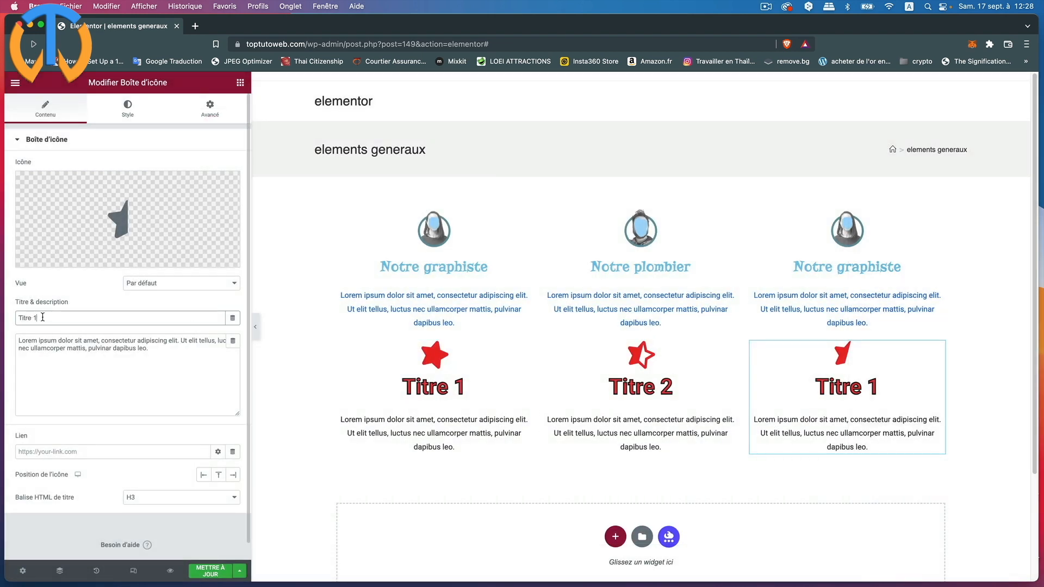
{"action": "key", "text": "BackSpace"}
{"action": "type", "text": "3"}
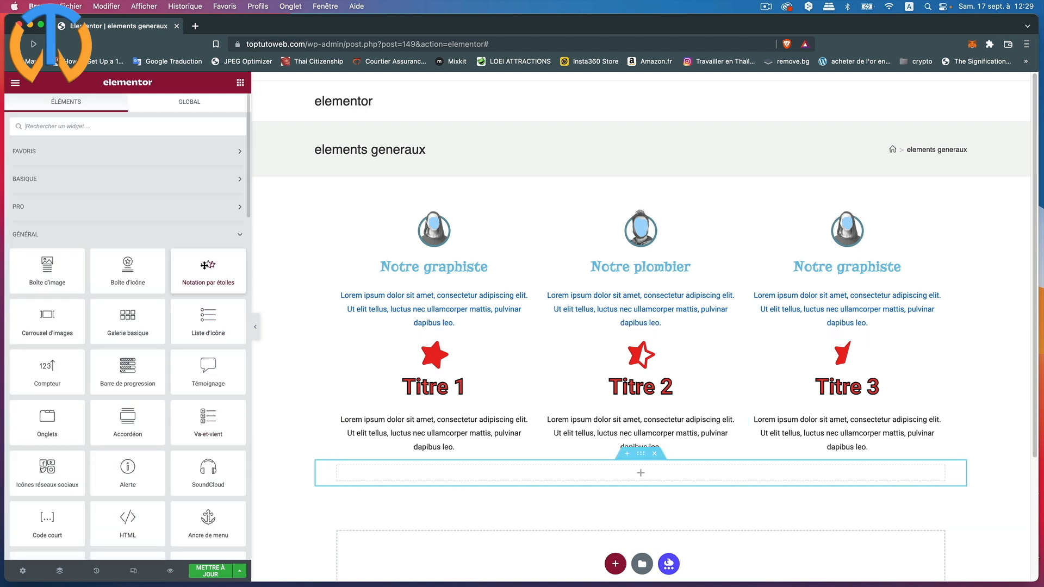
Add a Notation par étoiles widget to the empty section below the icon boxes and set its rating scale to 0-10.
{"action": "left_click_drag", "start_coordinate": [207, 264], "coordinate": [432, 470]}
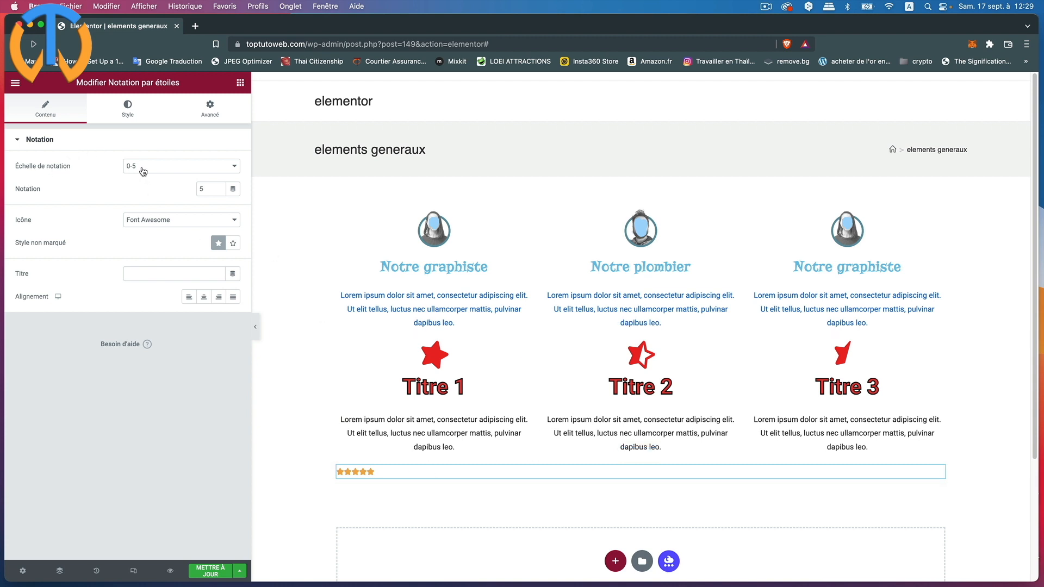
{"action": "left_click", "coordinate": [224, 172]}
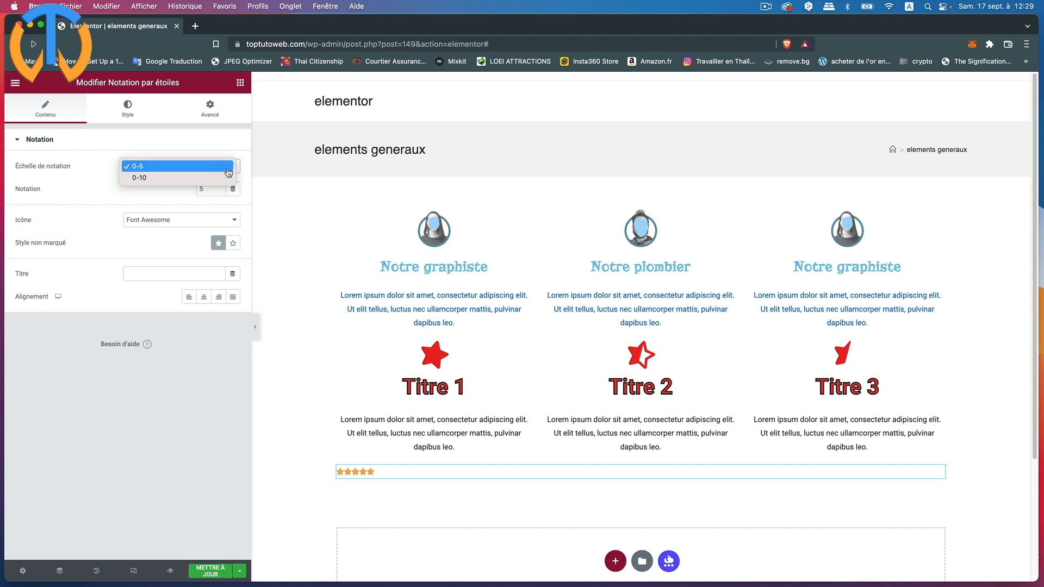
{"action": "left_click", "coordinate": [158, 181]}
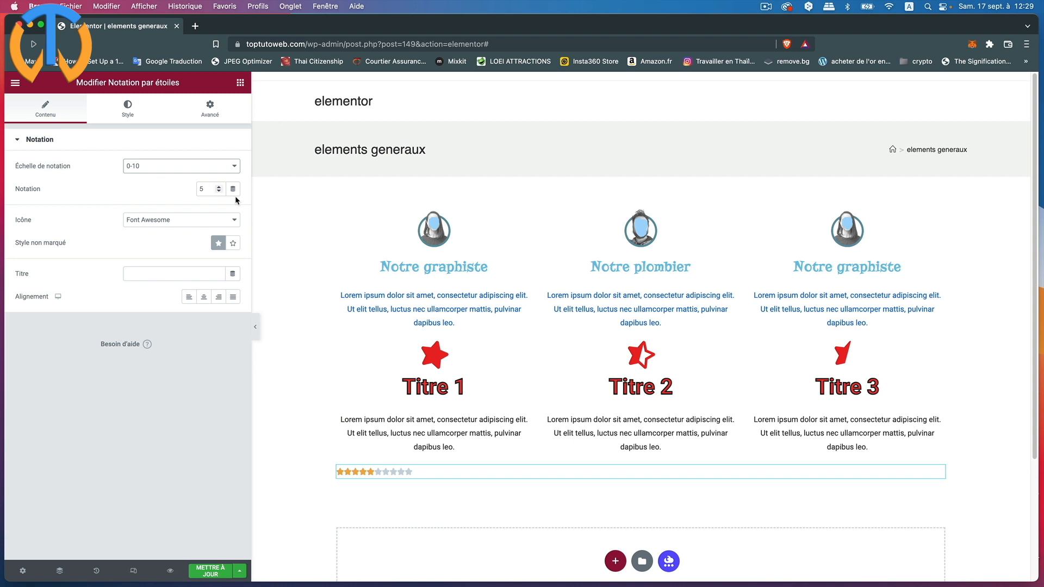
Set the star rating's value to 8,4.
{"action": "left_click", "coordinate": [218, 187]}
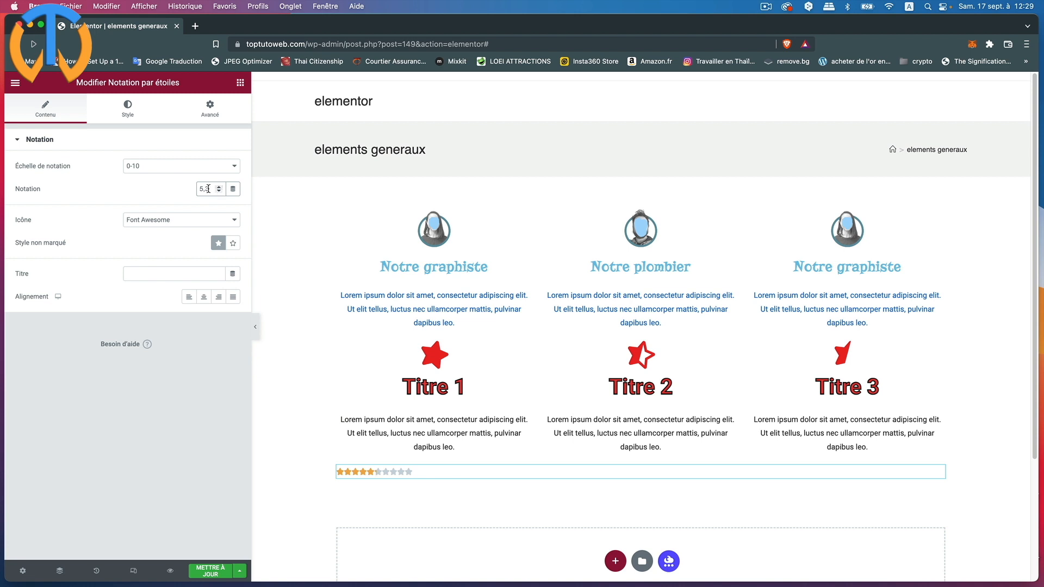
{"action": "left_click_drag", "start_coordinate": [209, 190], "coordinate": [193, 191]}
{"action": "type", "text": "8,4"}
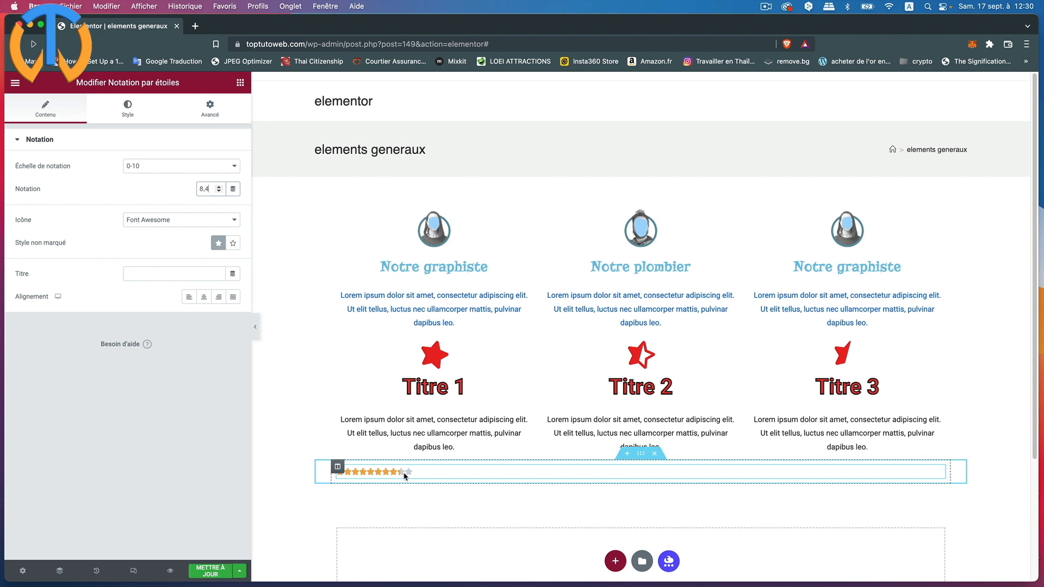
Try the Contour style for the unmarked stars and return them to the solid style.
{"action": "left_click", "coordinate": [161, 222]}
{"action": "left_click", "coordinate": [161, 221]}
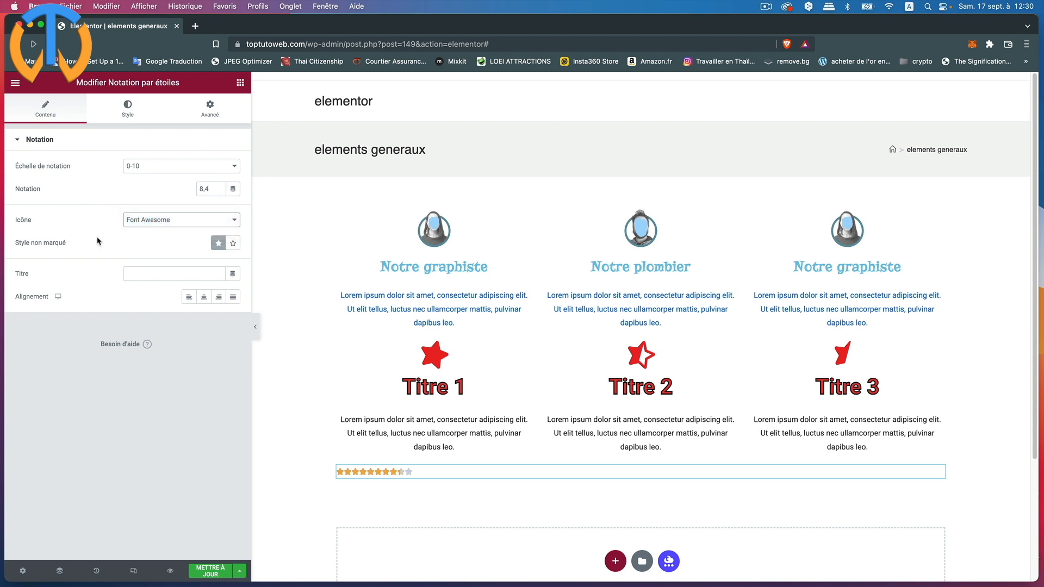
{"action": "left_click", "coordinate": [233, 244]}
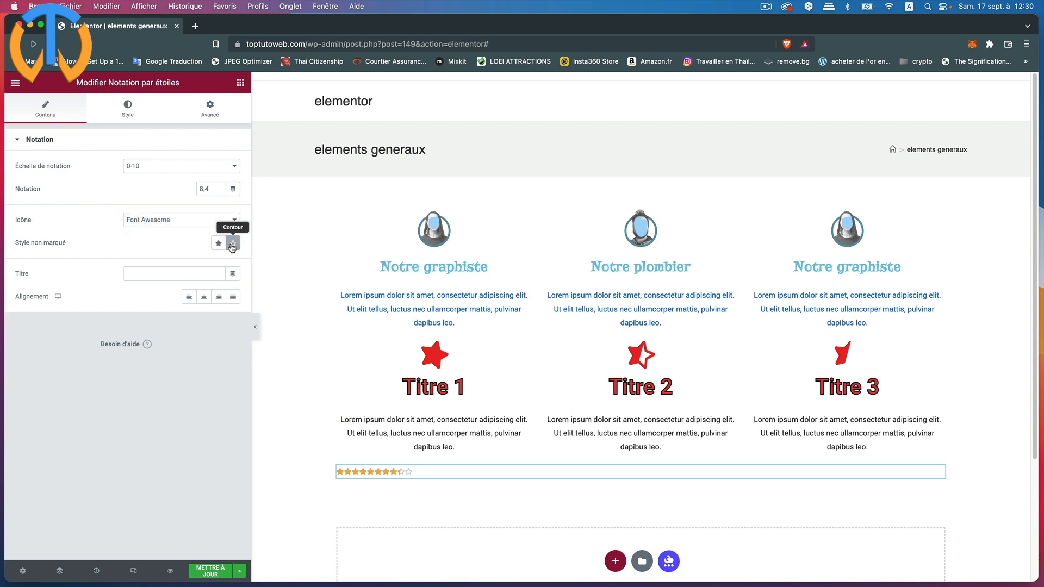
{"action": "left_click", "coordinate": [218, 243]}
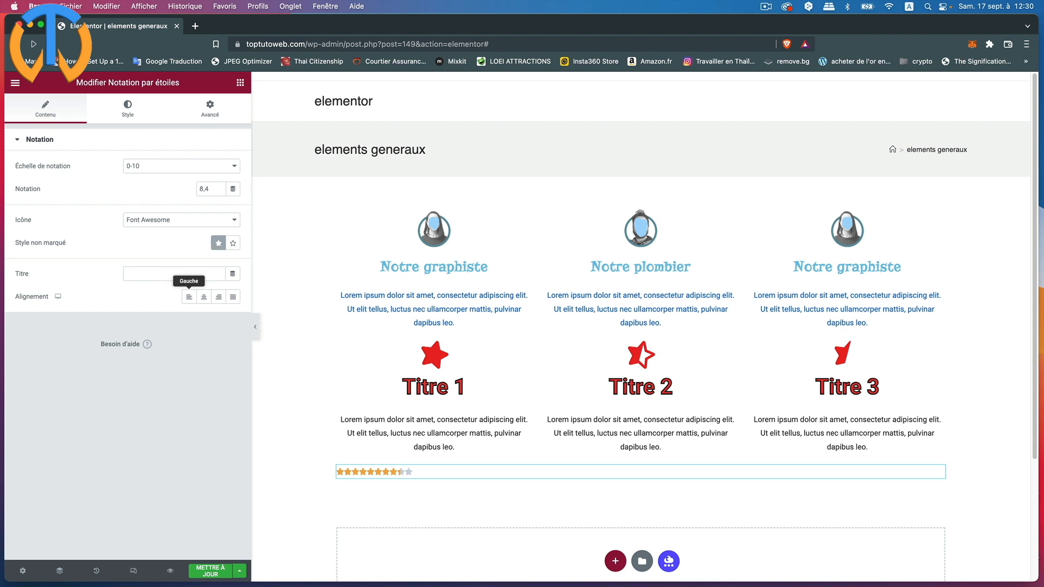
Give the star rating the title "Notre Note".
{"action": "left_click", "coordinate": [179, 275]}
{"action": "type", "text": "Notre N"}
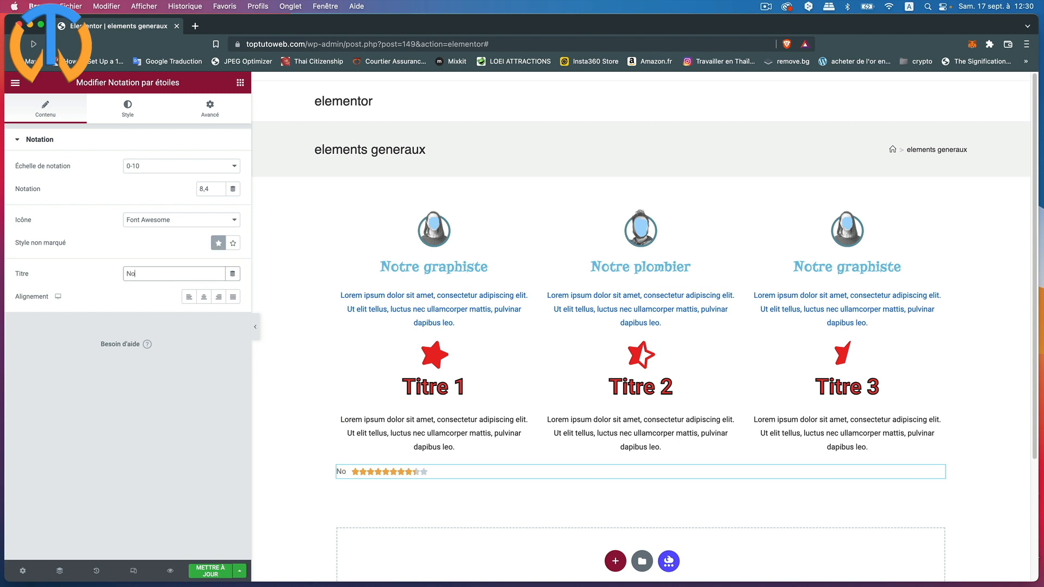
{"action": "type", "text": "e Note"}
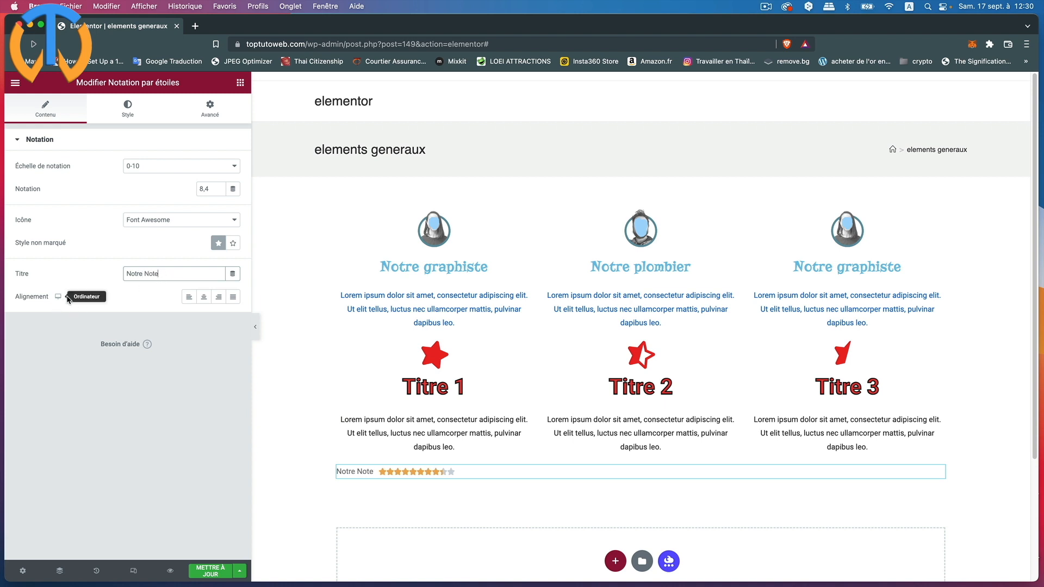
Try the centred, right and justified alignments on the star rating and finish with left alignment.
{"action": "left_click", "coordinate": [203, 302]}
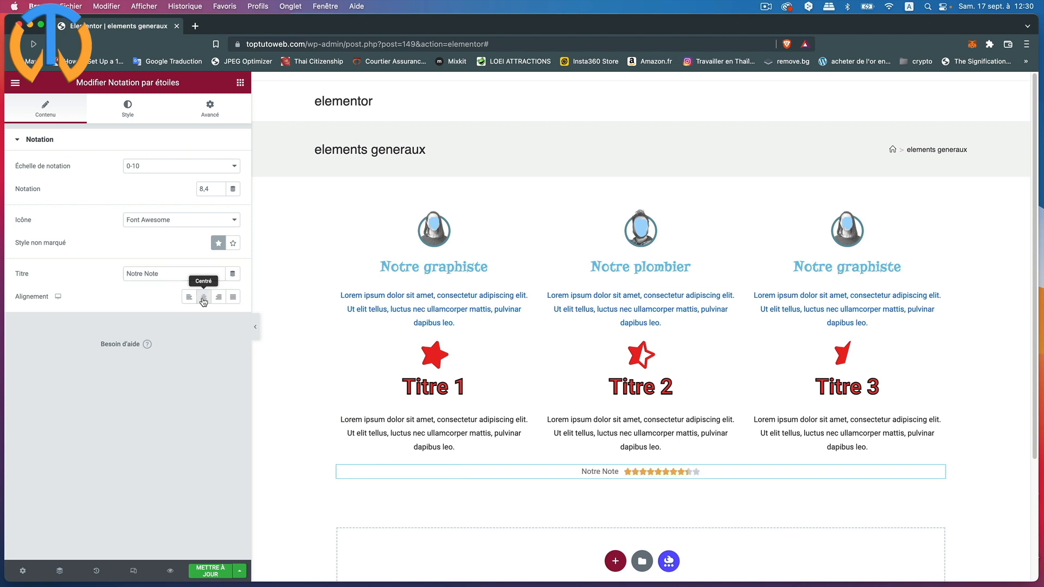
{"action": "left_click", "coordinate": [219, 301]}
{"action": "left_click", "coordinate": [231, 298]}
{"action": "left_click", "coordinate": [205, 299]}
{"action": "left_click", "coordinate": [193, 299]}
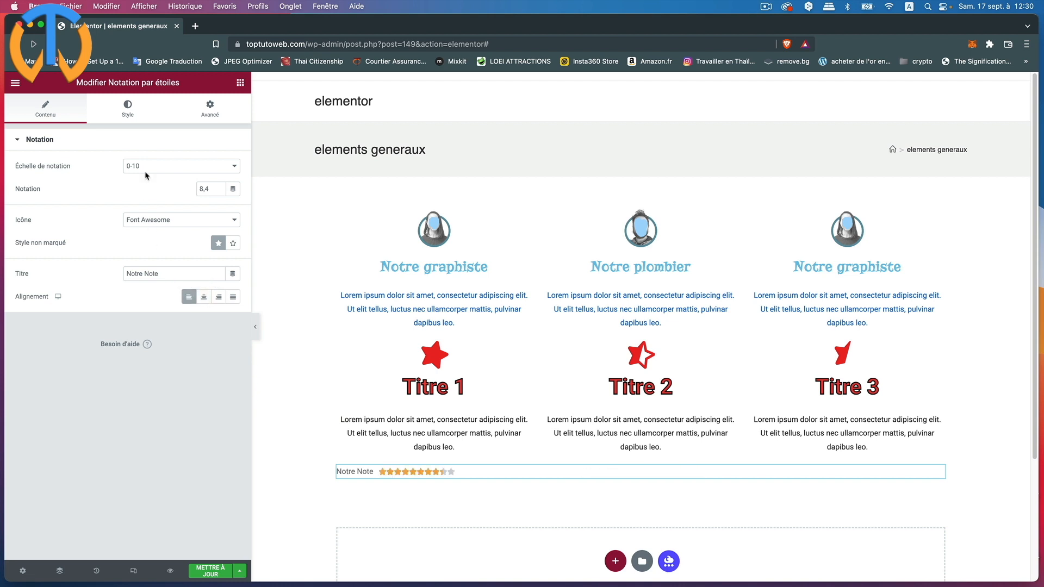
Check the typography options of the star rating's title and try a wider gap between the title and the stars.
{"action": "left_click", "coordinate": [128, 112]}
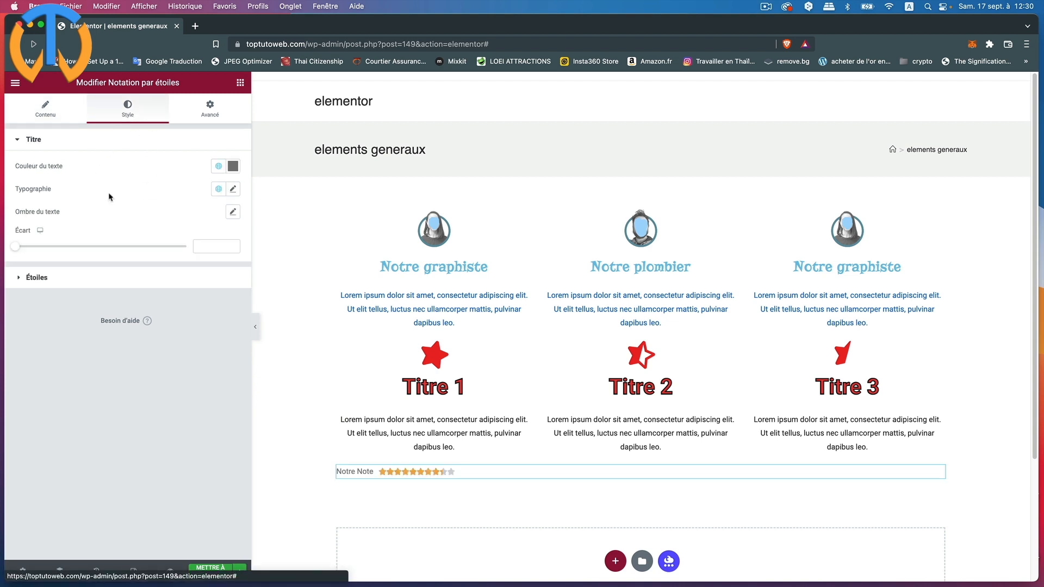
{"action": "left_click", "coordinate": [234, 189]}
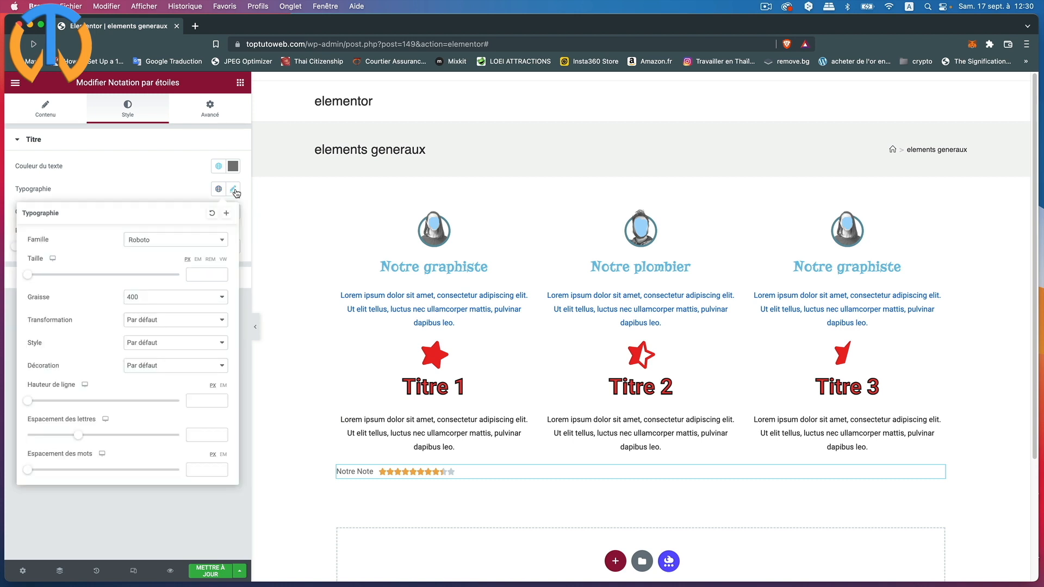
{"action": "left_click", "coordinate": [235, 190]}
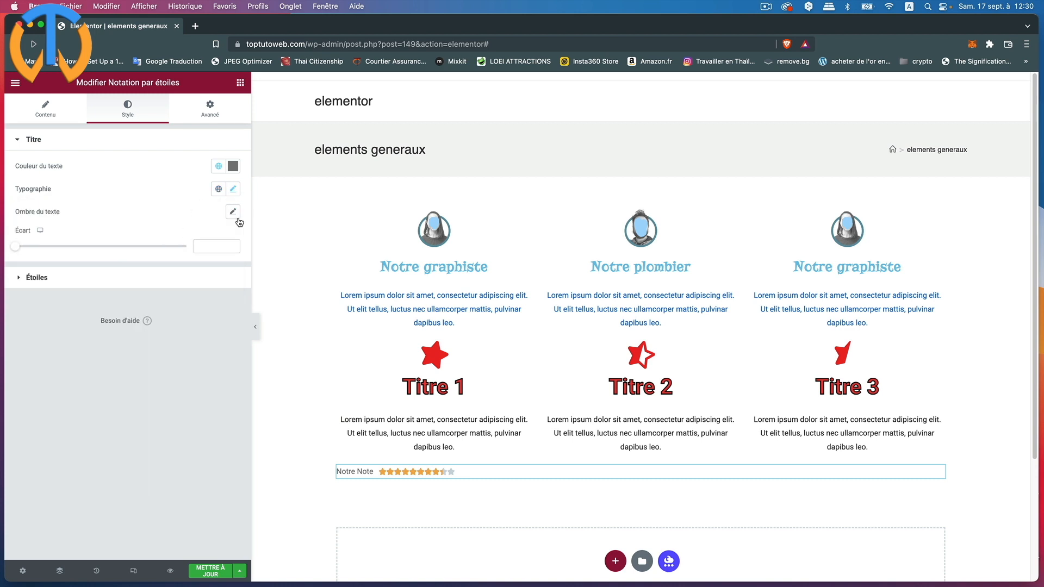
{"action": "left_click_drag", "start_coordinate": [16, 249], "coordinate": [51, 248]}
Set the rating stars' size to 20 and their spacing to 10.
{"action": "left_click", "coordinate": [21, 277]}
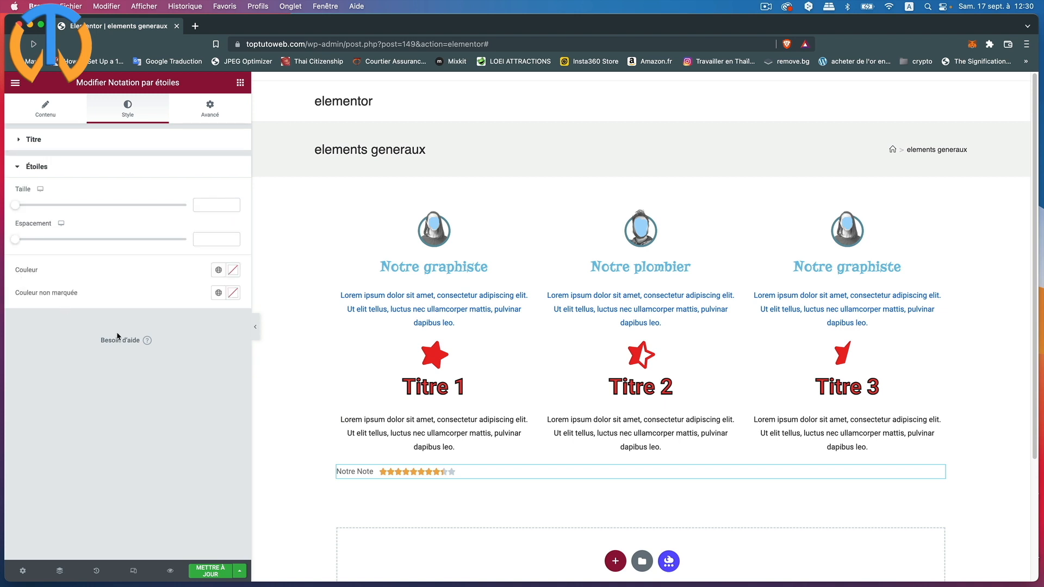
{"action": "left_click_drag", "start_coordinate": [18, 208], "coordinate": [52, 205]}
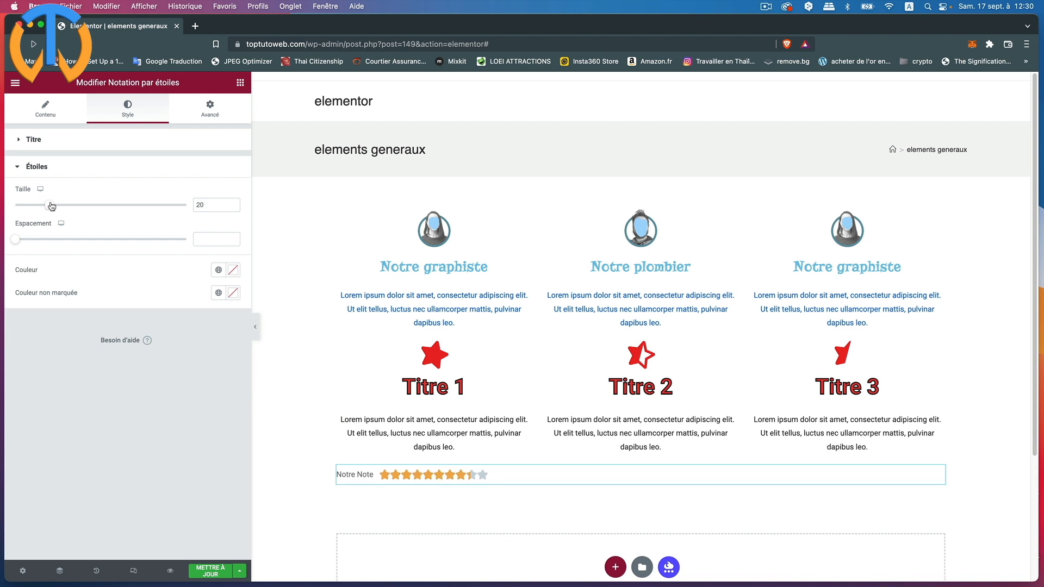
{"action": "left_click_drag", "start_coordinate": [16, 239], "coordinate": [50, 239]}
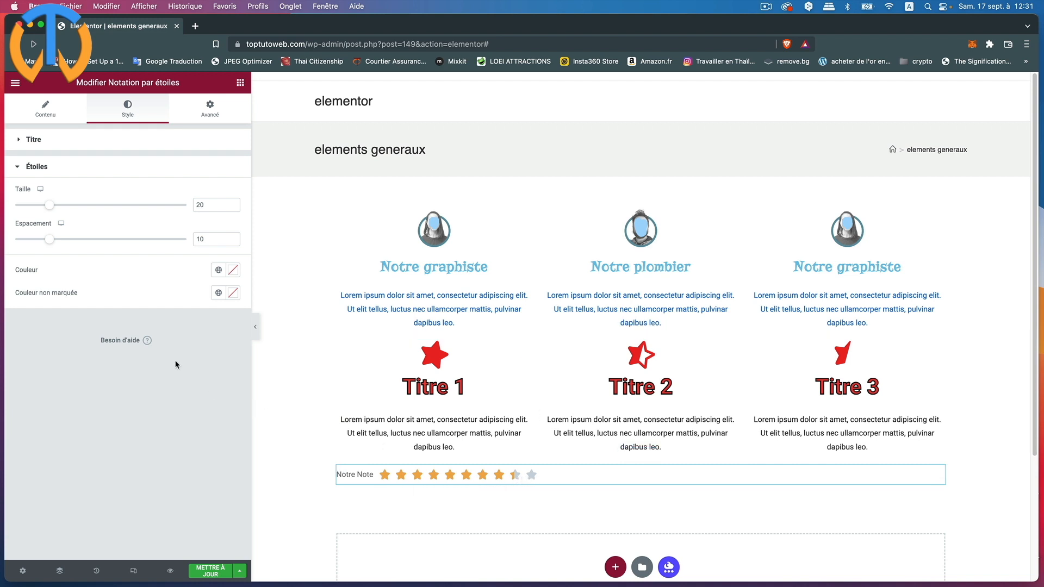
Set the color of the marked stars to bright yellow.
{"action": "left_click", "coordinate": [233, 273]}
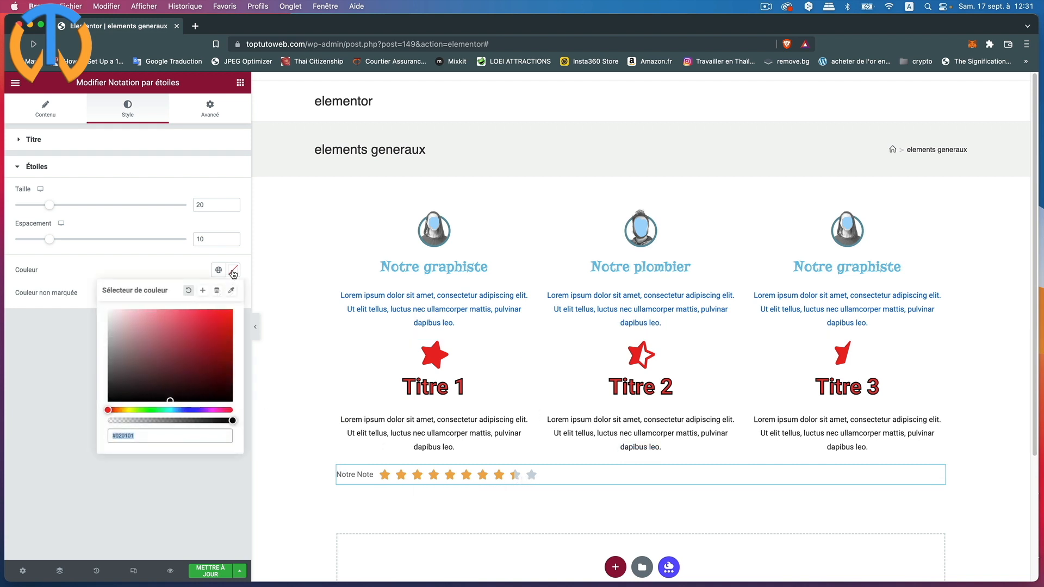
{"action": "left_click", "coordinate": [164, 388]}
{"action": "mouse_move", "coordinate": [163, 388]}
{"action": "left_mouse_down"}
{"action": "mouse_move", "coordinate": [140, 368]}
{"action": "mouse_move", "coordinate": [211, 322]}
{"action": "left_mouse_up"}
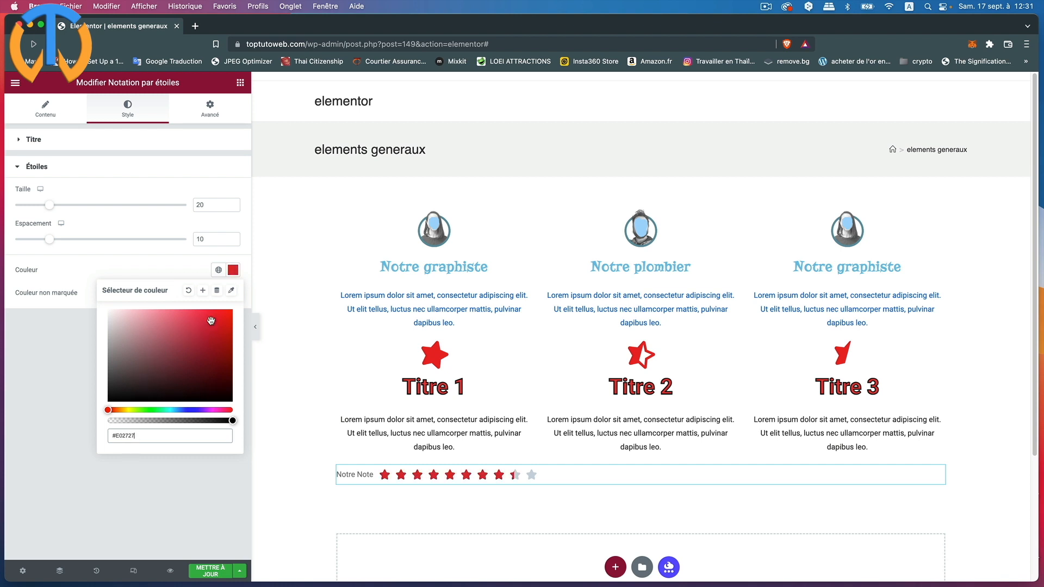
{"action": "left_click", "coordinate": [129, 410]}
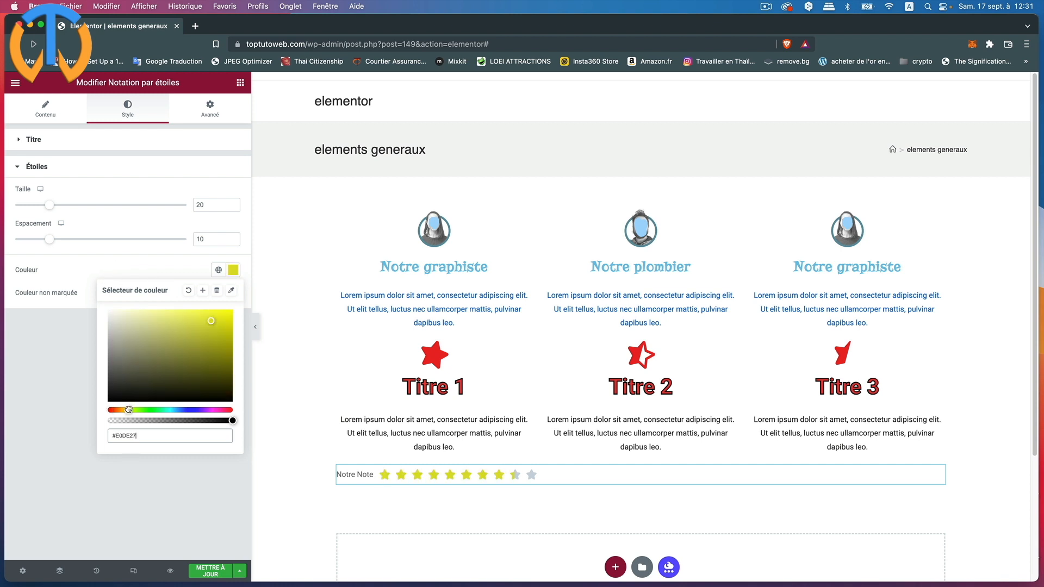
{"action": "left_click_drag", "start_coordinate": [212, 321], "coordinate": [237, 310]}
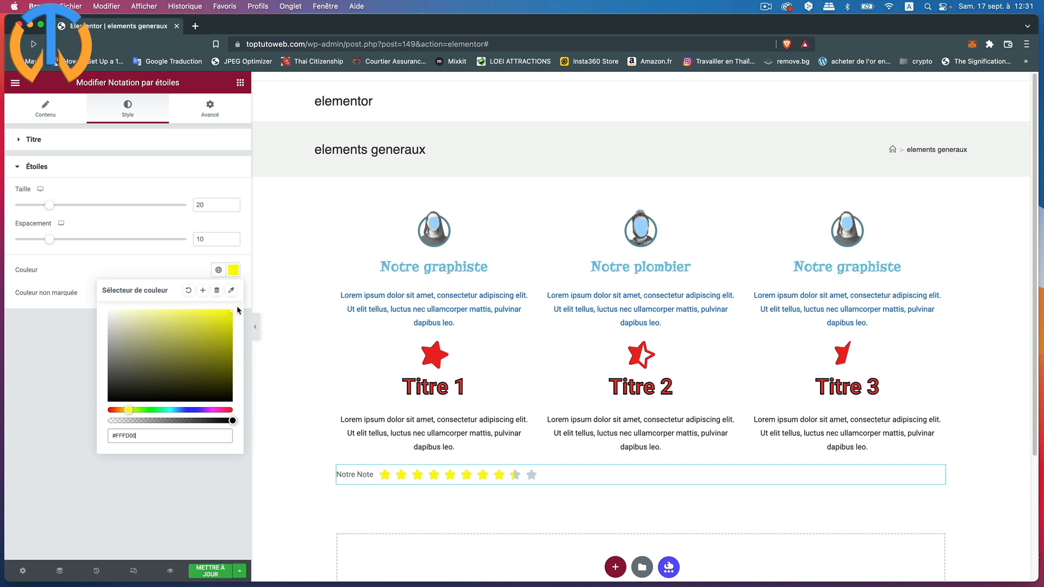
Set the color of the unmarked stars to red, #F60000.
{"action": "left_click", "coordinate": [233, 293]}
{"action": "mouse_move", "coordinate": [168, 423]}
{"action": "left_mouse_down"}
{"action": "mouse_move", "coordinate": [182, 392]}
{"action": "mouse_move", "coordinate": [168, 425]}
{"action": "mouse_move", "coordinate": [121, 415]}
{"action": "mouse_move", "coordinate": [108, 335]}
{"action": "mouse_move", "coordinate": [133, 346]}
{"action": "mouse_move", "coordinate": [109, 364]}
{"action": "mouse_move", "coordinate": [108, 355]}
{"action": "mouse_move", "coordinate": [109, 377]}
{"action": "mouse_move", "coordinate": [106, 324]}
{"action": "mouse_move", "coordinate": [109, 357]}
{"action": "mouse_move", "coordinate": [233, 335]}
{"action": "left_mouse_up"}
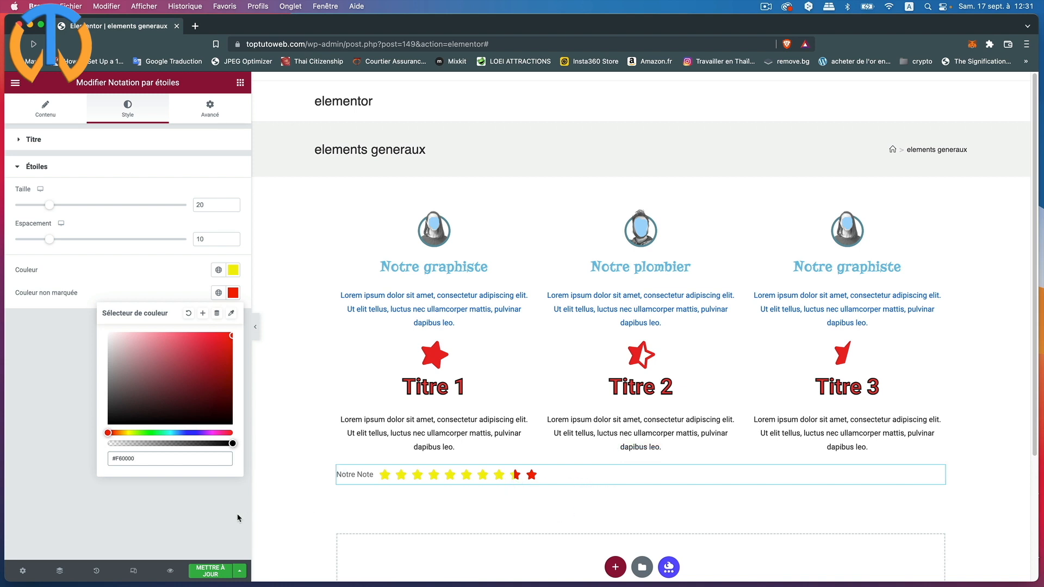
{"action": "left_click", "coordinate": [185, 504]}
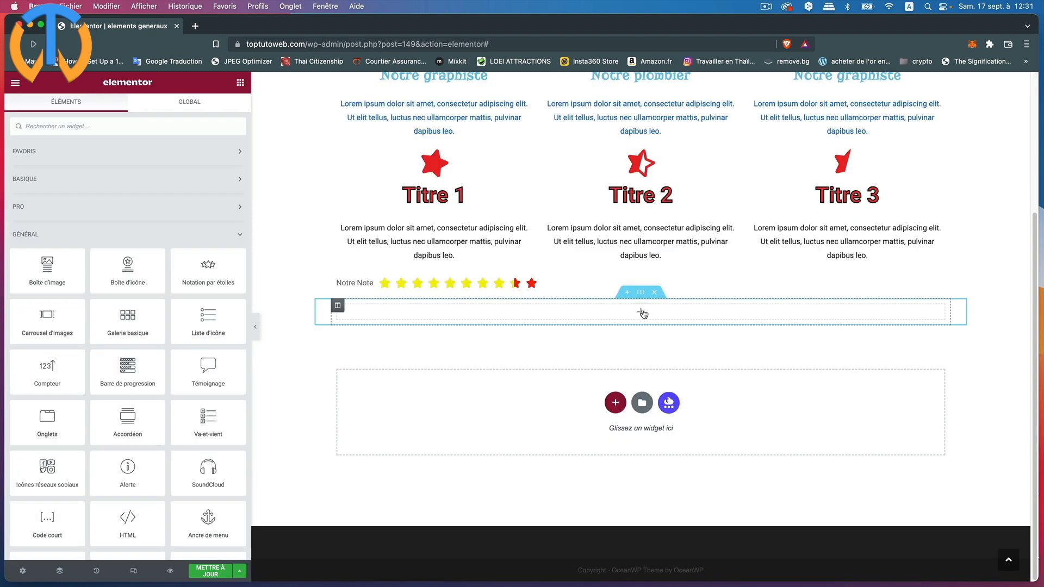
Add an image carousel to the empty section below the star rating and create its gallery from the four travel photos.
{"action": "left_click_drag", "start_coordinate": [45, 317], "coordinate": [605, 313]}
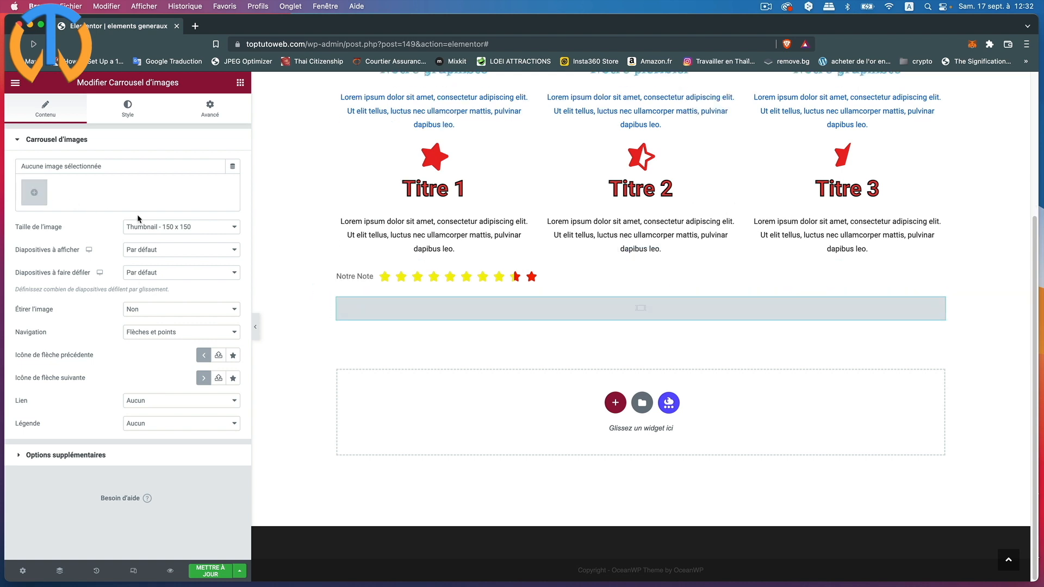
{"action": "left_click", "coordinate": [33, 195]}
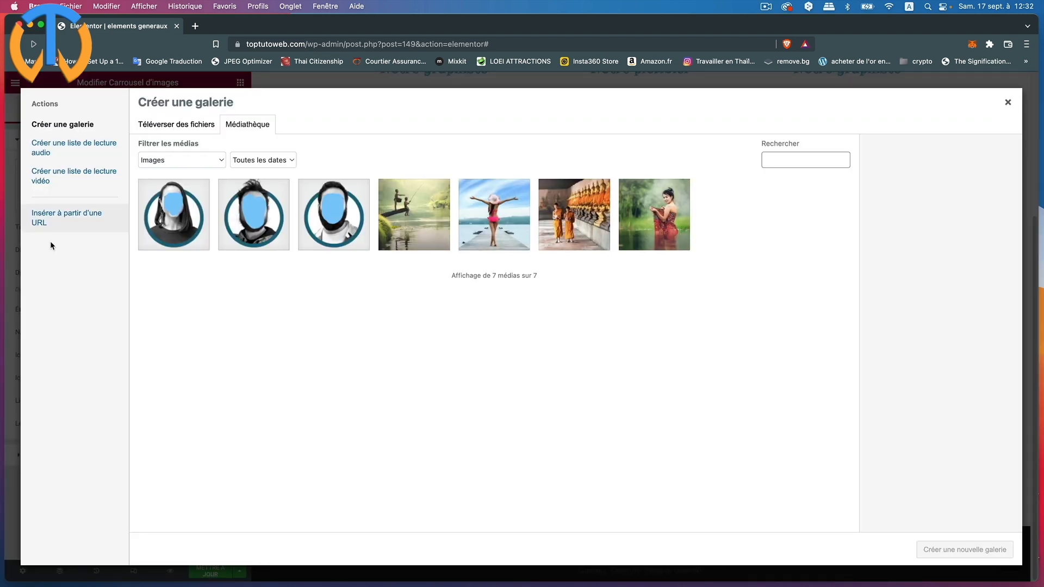
{"action": "left_click", "coordinate": [421, 224]}
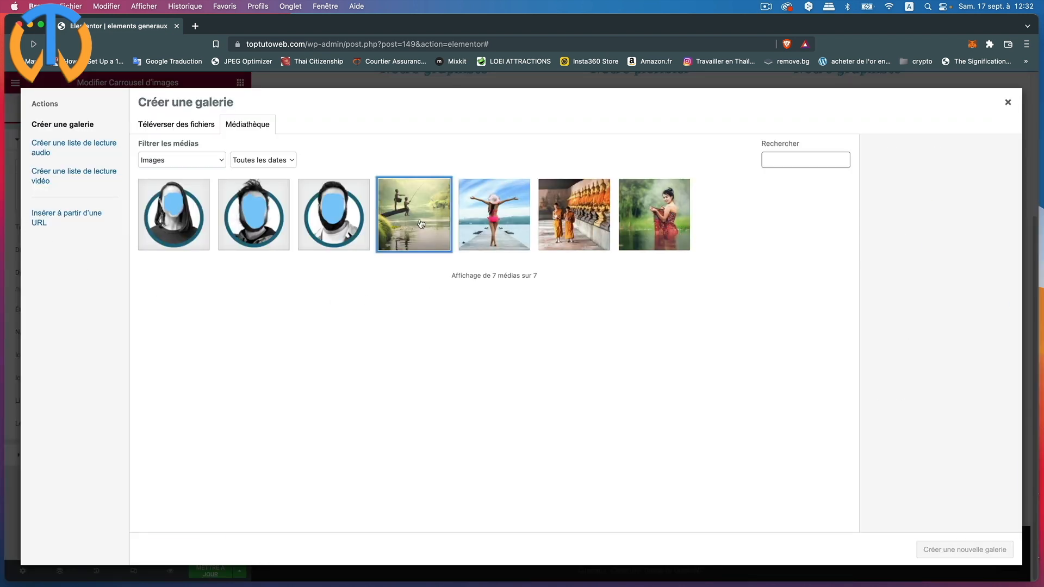
{"action": "left_click", "coordinate": [483, 224]}
{"action": "left_click", "coordinate": [557, 224]}
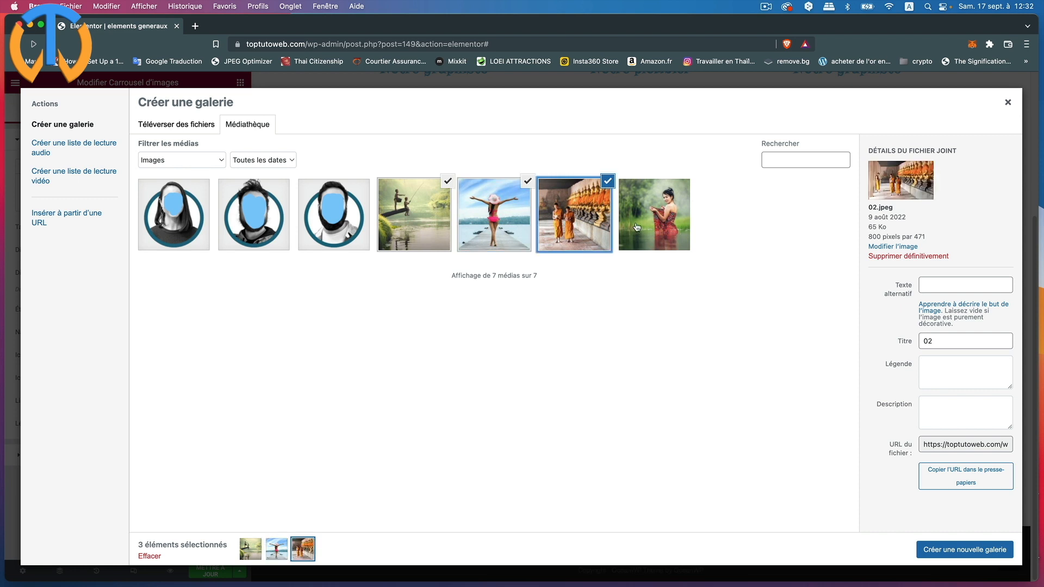
{"action": "left_click", "coordinate": [637, 227]}
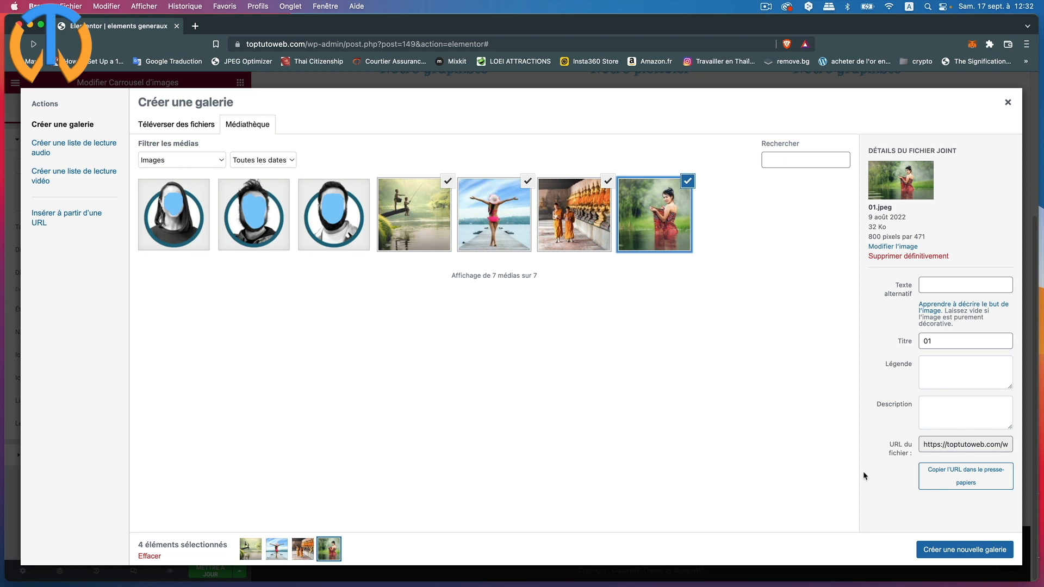
{"action": "left_click", "coordinate": [947, 550]}
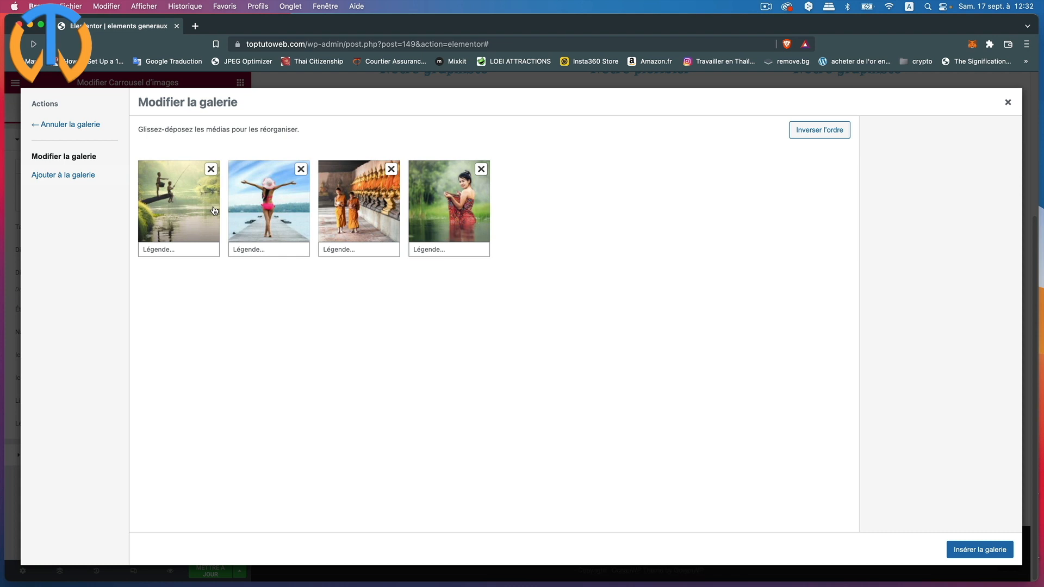
Reorder the gallery as fishing scene, woman in red, monks and woman on the pier, and insert it into the carousel.
{"action": "left_click_drag", "start_coordinate": [342, 220], "coordinate": [252, 220]}
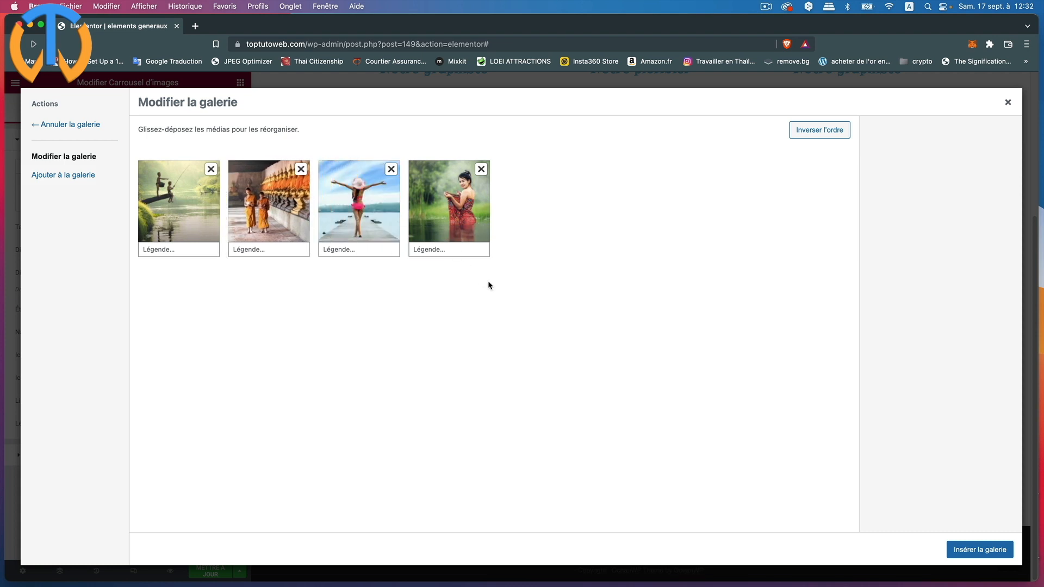
{"action": "left_click_drag", "start_coordinate": [467, 224], "coordinate": [264, 230]}
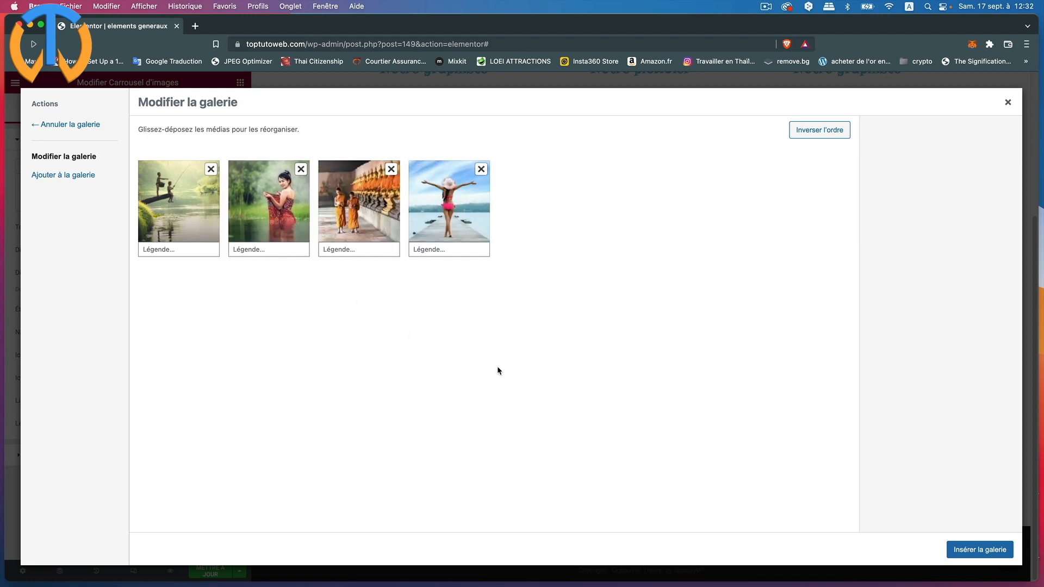
{"action": "left_click", "coordinate": [980, 551]}
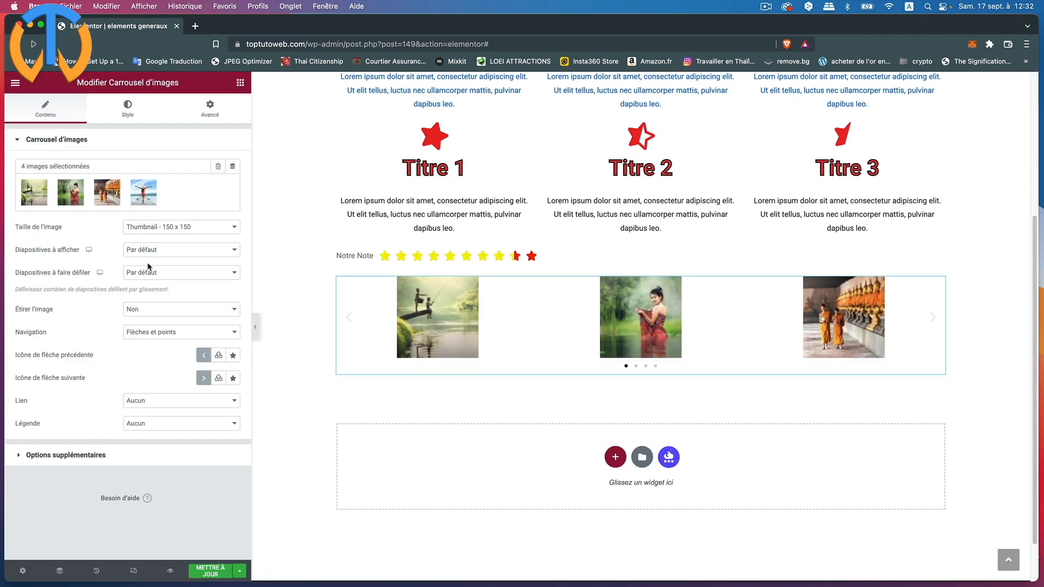
Set the carousel's image size to Entière and the number of slides to display to 2.
{"action": "left_click", "coordinate": [167, 229]}
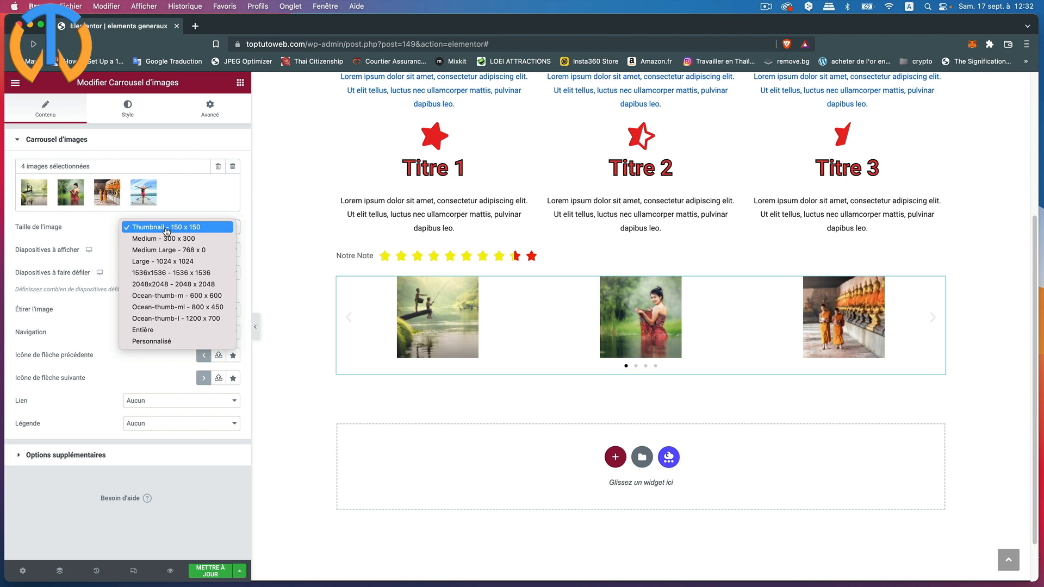
{"action": "left_click", "coordinate": [150, 330]}
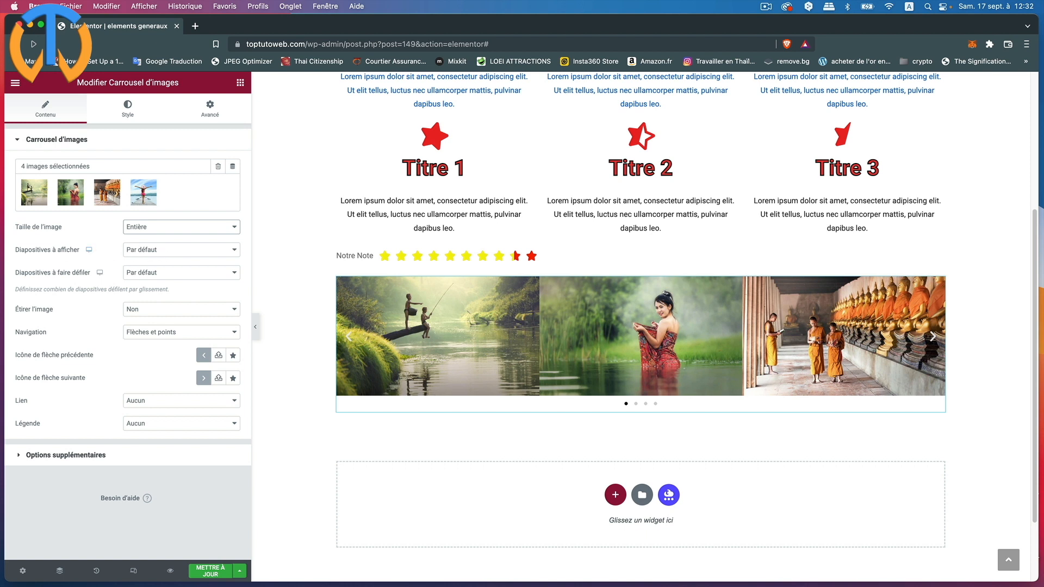
{"action": "left_click", "coordinate": [164, 252]}
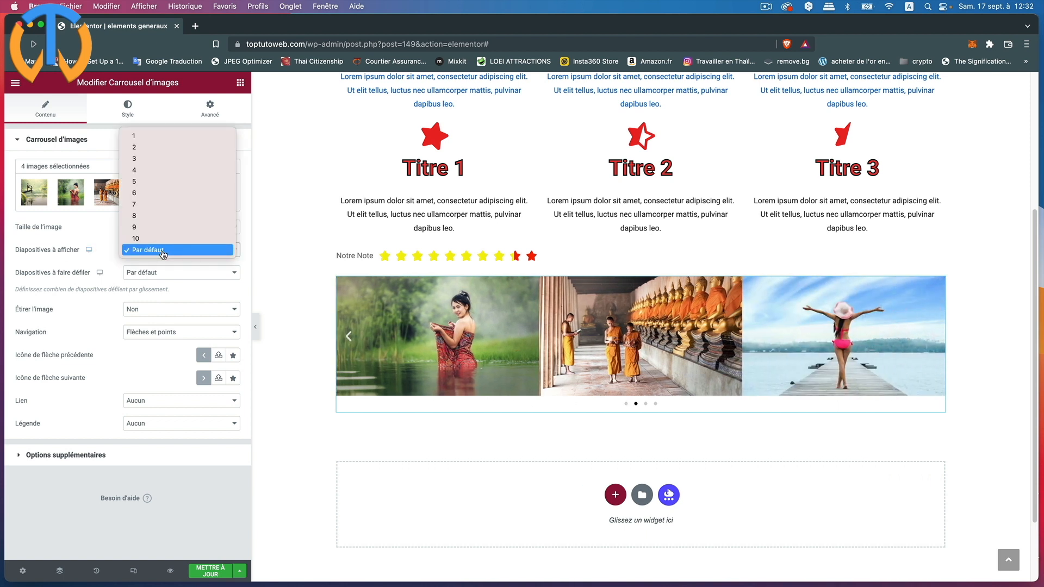
{"action": "left_click", "coordinate": [151, 147]}
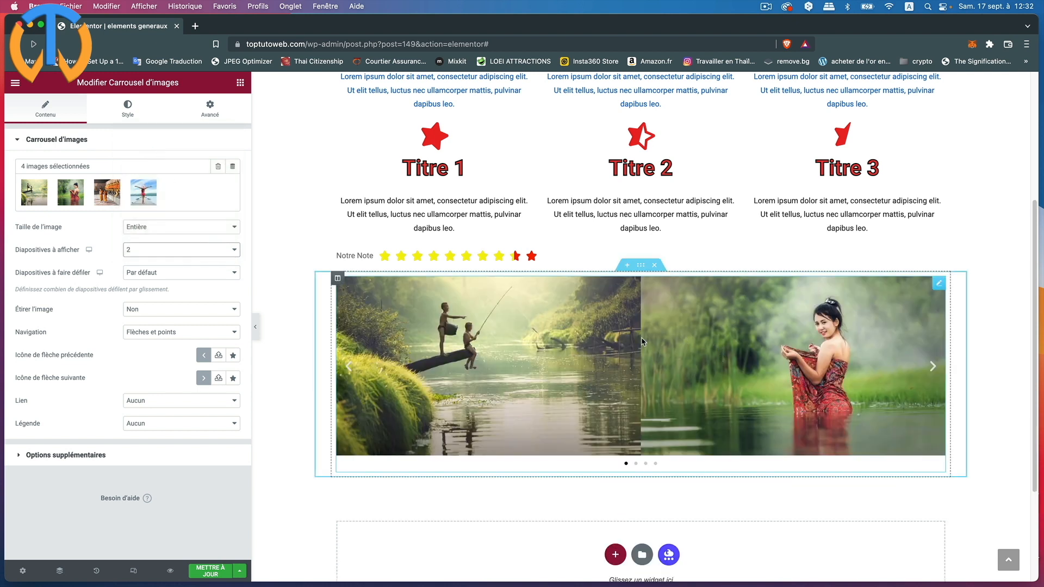
Try scrolling the carousel by 1 slide and by 2 slides at a time, paging through it to compare.
{"action": "left_click", "coordinate": [161, 274]}
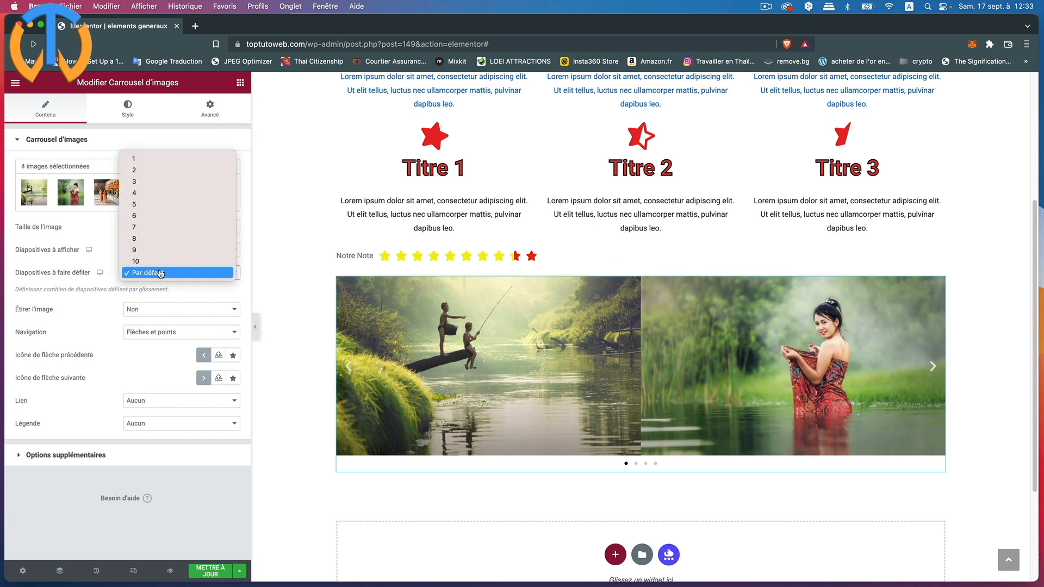
{"action": "left_click", "coordinate": [154, 166]}
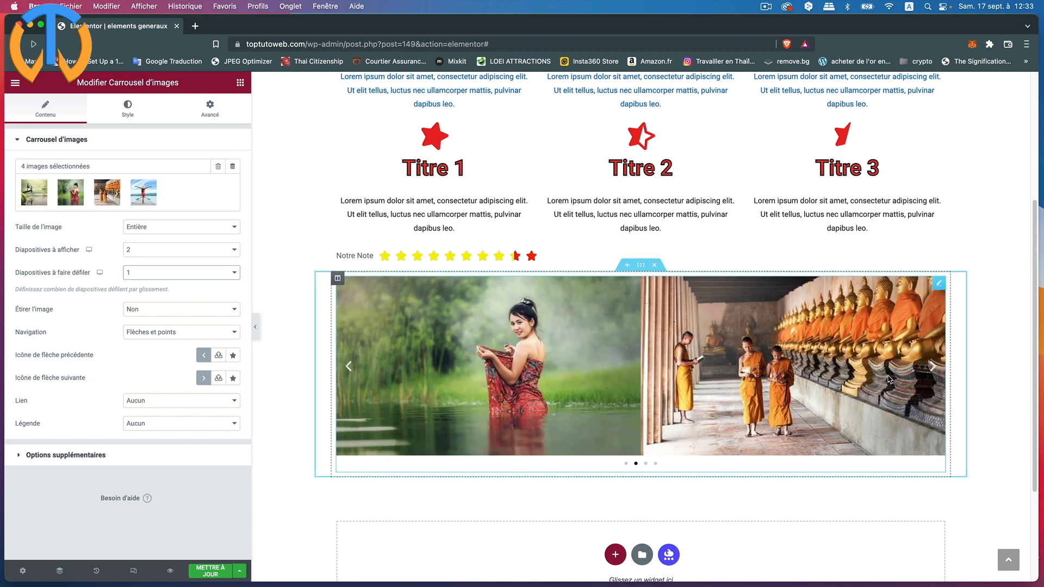
{"action": "left_click", "coordinate": [170, 276]}
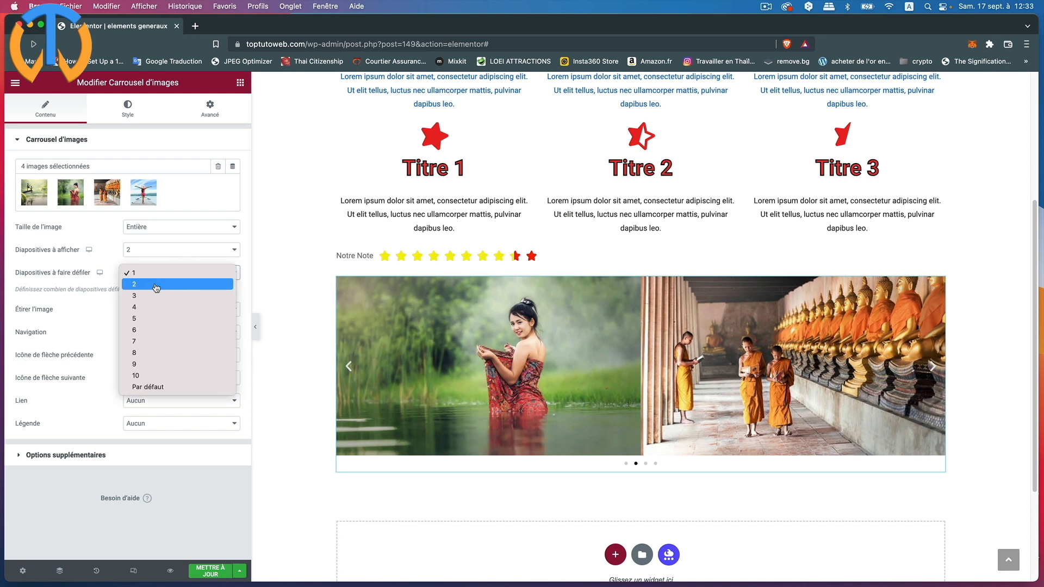
{"action": "left_click", "coordinate": [156, 284]}
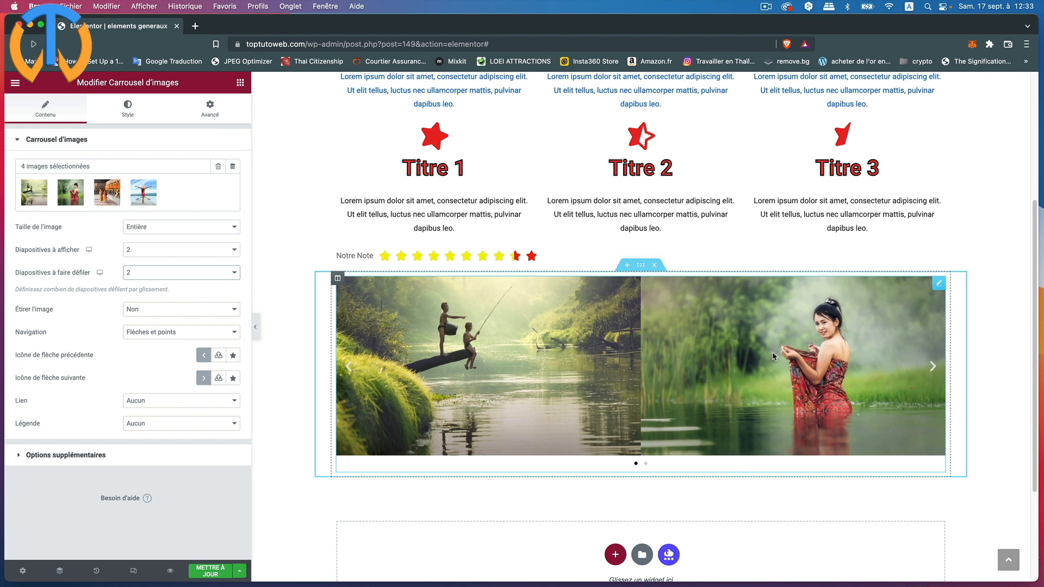
{"action": "left_click", "coordinate": [349, 368]}
{"action": "left_click", "coordinate": [351, 370]}
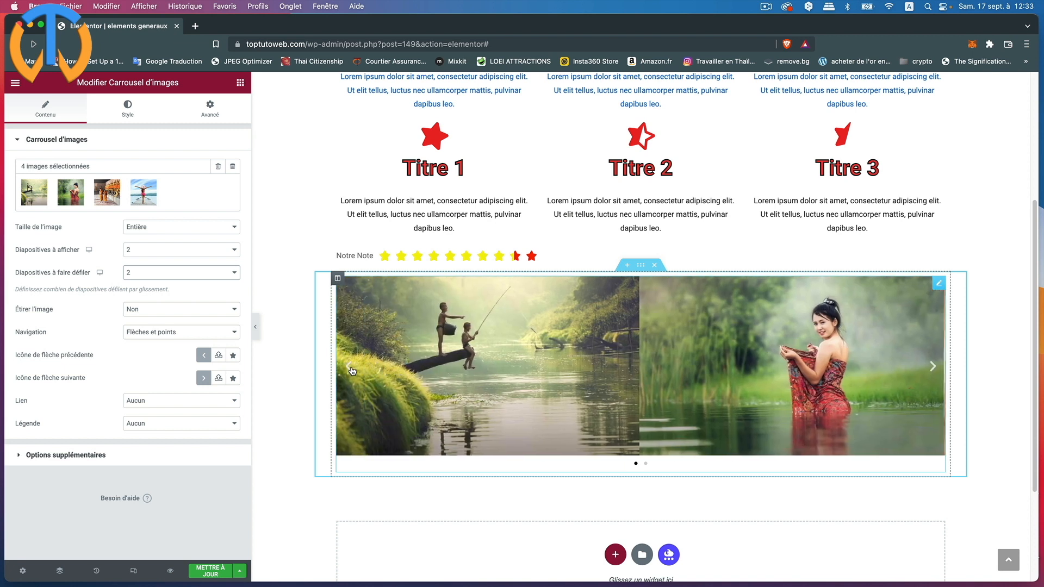
Set the carousel to scroll 1 slide at a time and page backwards through its images to test it.
{"action": "left_click", "coordinate": [125, 274]}
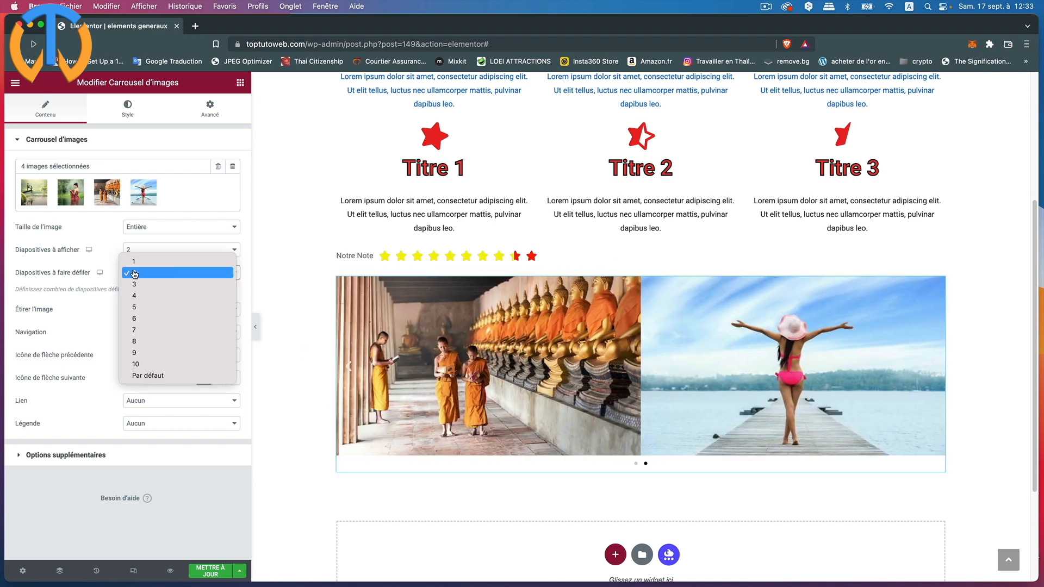
{"action": "left_click", "coordinate": [141, 262]}
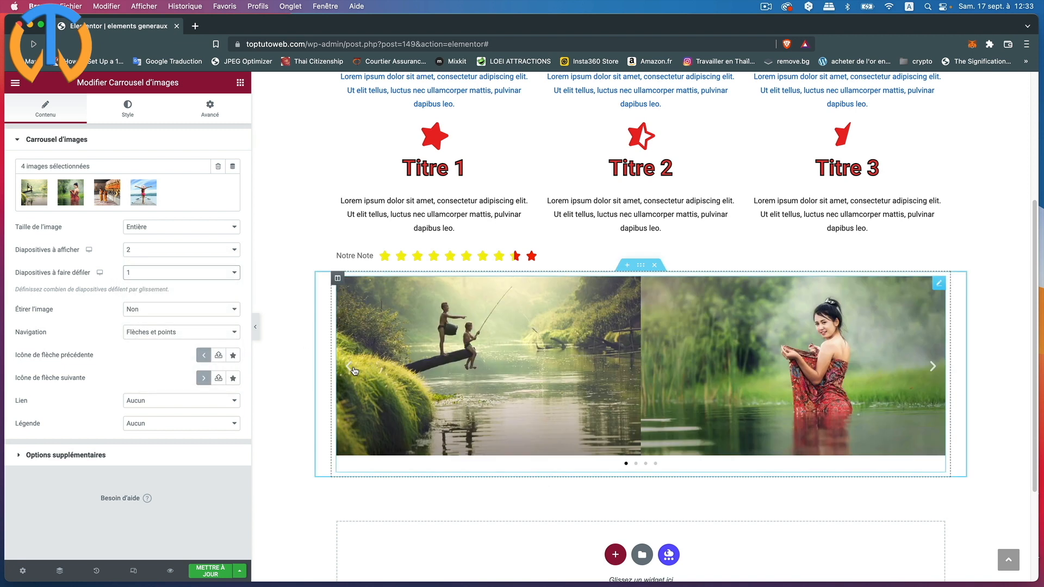
{"action": "left_click", "coordinate": [352, 372]}
{"action": "left_click", "coordinate": [352, 372]}
{"action": "left_click", "coordinate": [352, 372]}
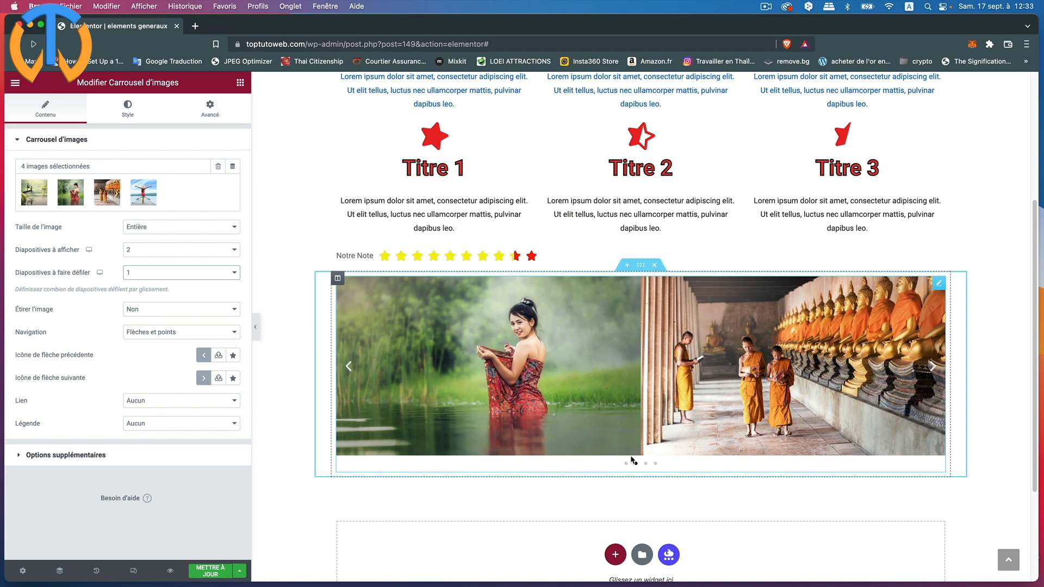
Review the carousel's navigation options and keep Flèches et points.
{"action": "left_click", "coordinate": [189, 337]}
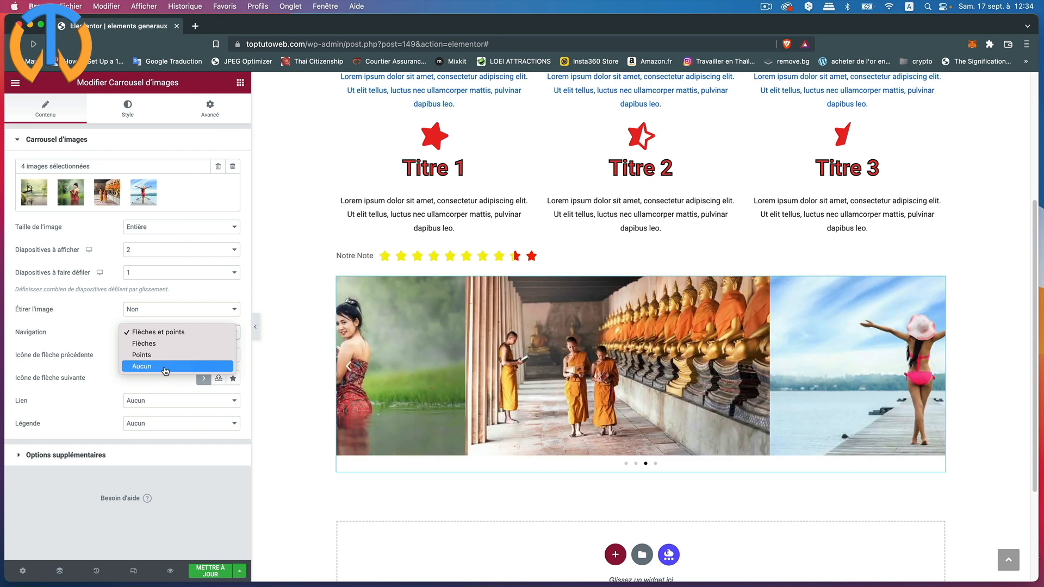
{"action": "left_click", "coordinate": [157, 333]}
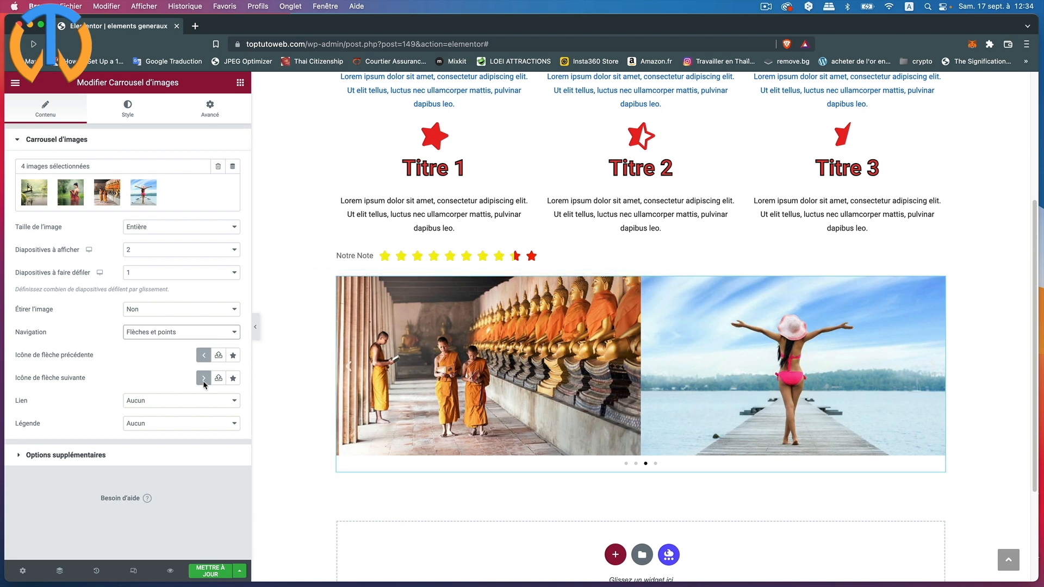
Set the carousel's previous and next arrow icons to the double-angle icons from the recommended icon library.
{"action": "left_click", "coordinate": [233, 356]}
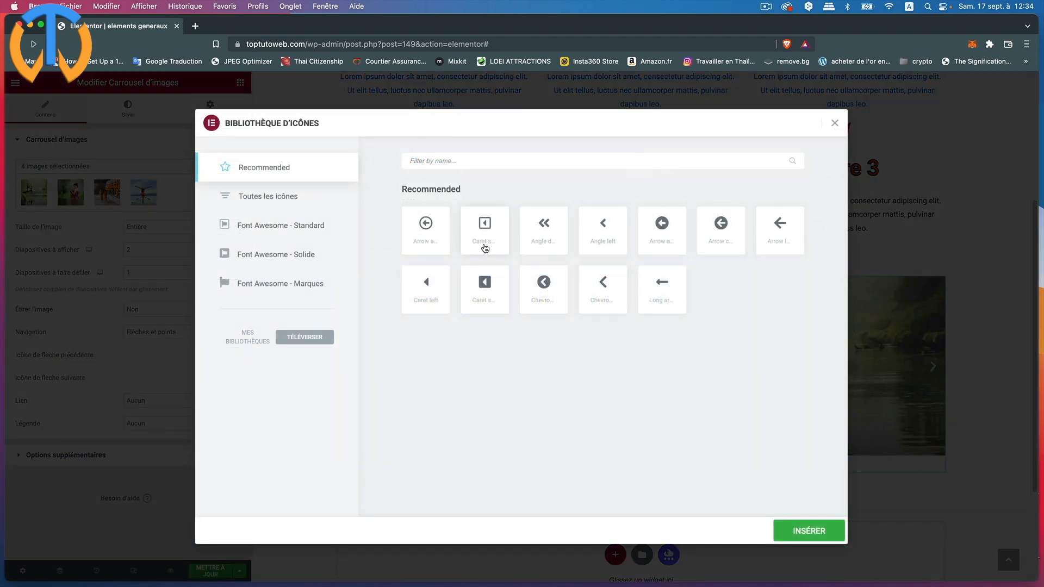
{"action": "left_click", "coordinate": [541, 227]}
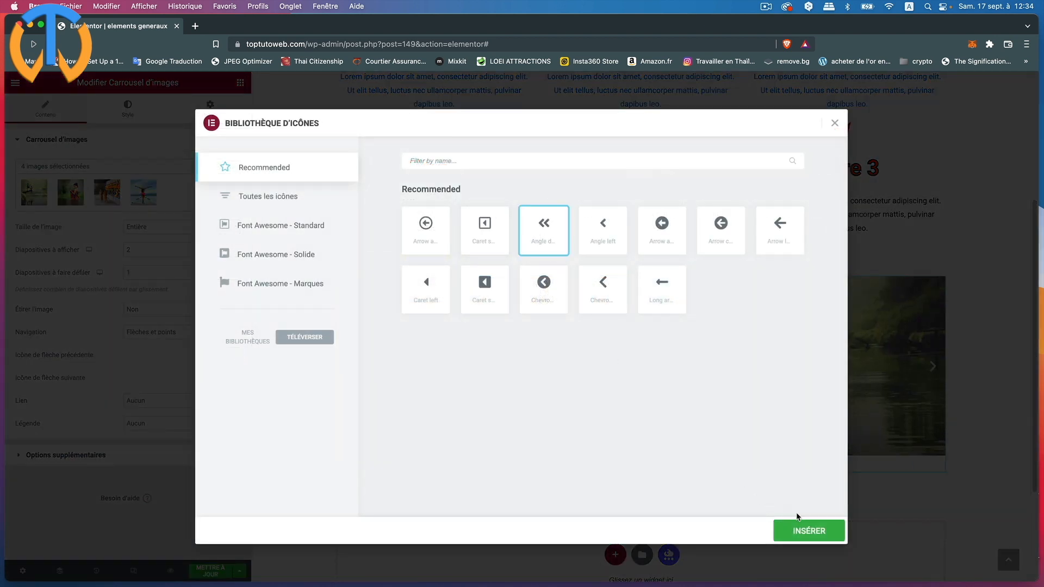
{"action": "left_click", "coordinate": [807, 530]}
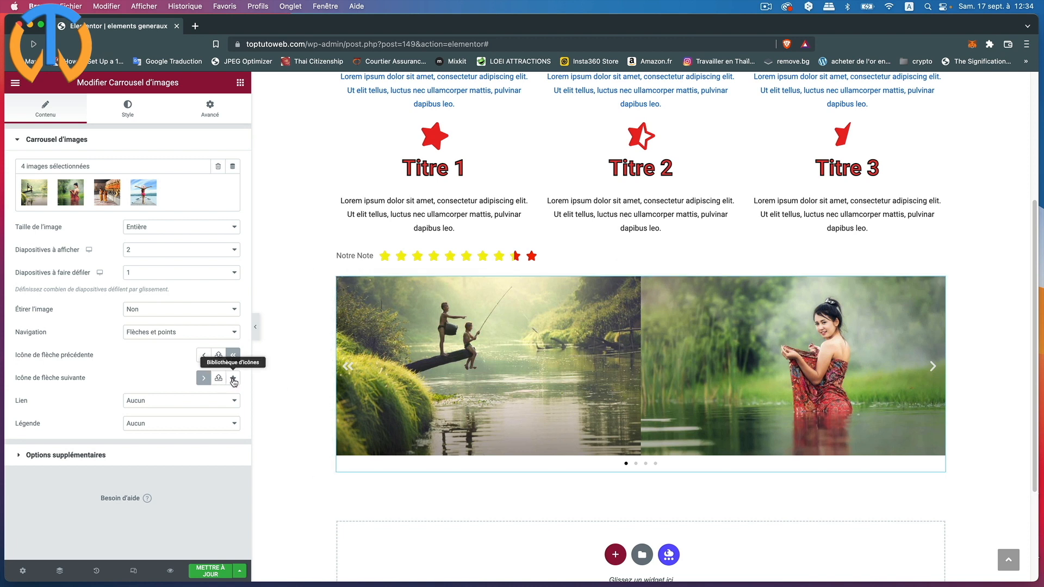
{"action": "left_click", "coordinate": [233, 380]}
{"action": "left_click", "coordinate": [549, 234]}
{"action": "left_click", "coordinate": [809, 530]}
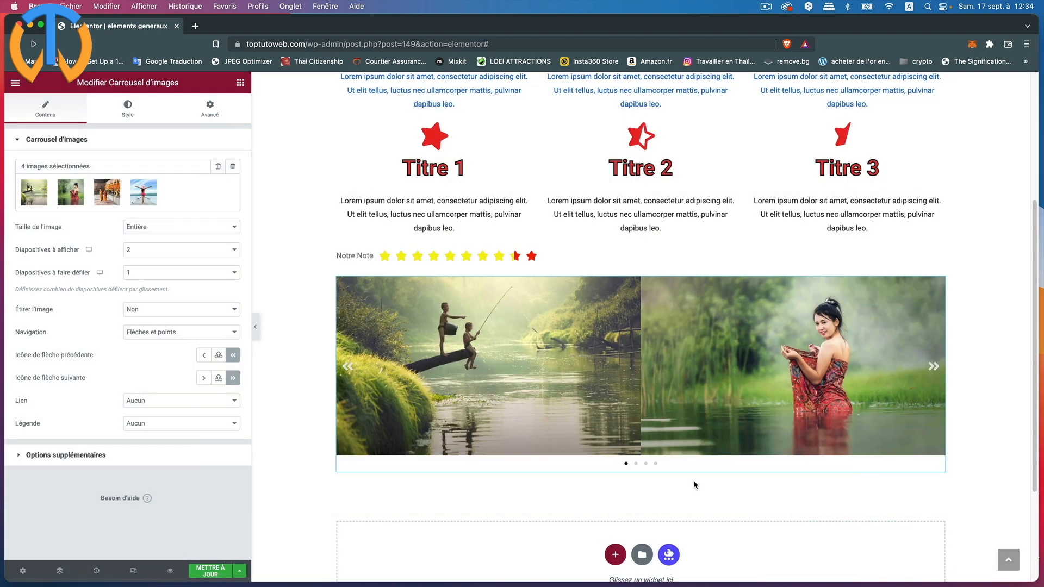
Link the carousel images to Fichier média and set Visionneuse to Oui.
{"action": "left_click", "coordinate": [157, 405]}
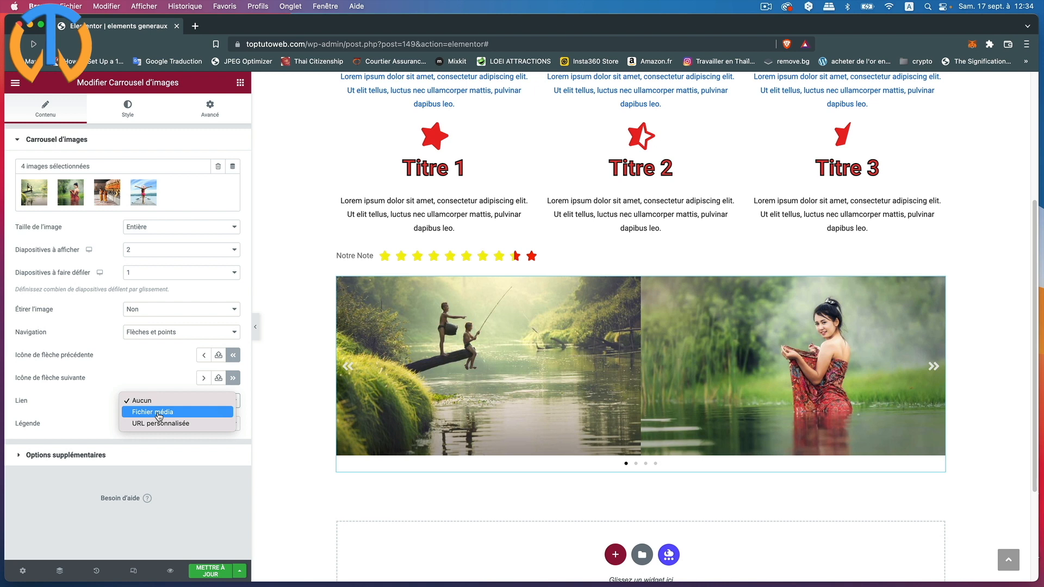
{"action": "left_click", "coordinate": [159, 416]}
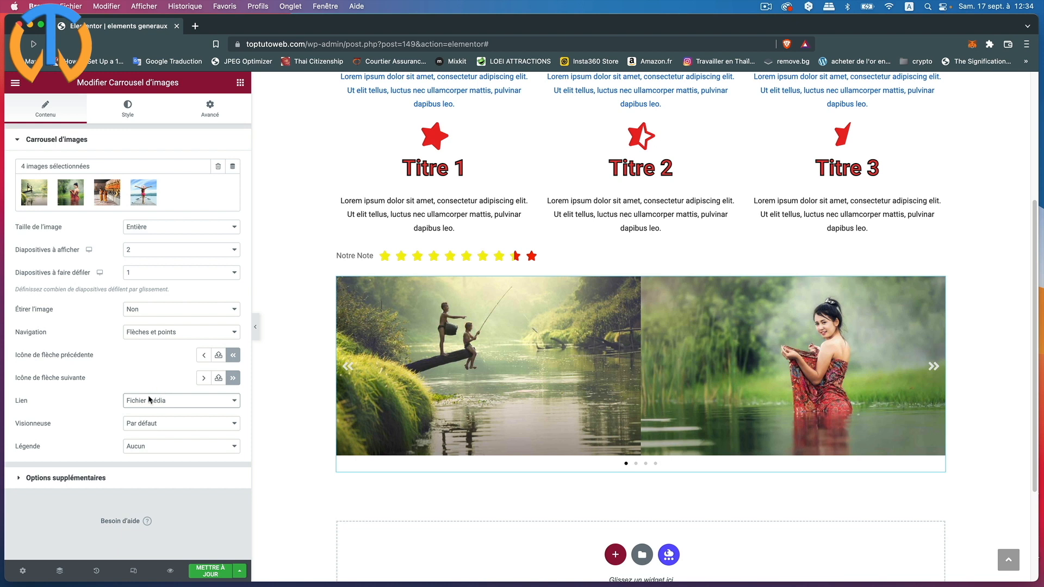
{"action": "left_click", "coordinate": [142, 424]}
{"action": "left_click", "coordinate": [144, 428]}
{"action": "left_click", "coordinate": [142, 428]}
{"action": "left_click", "coordinate": [143, 437]}
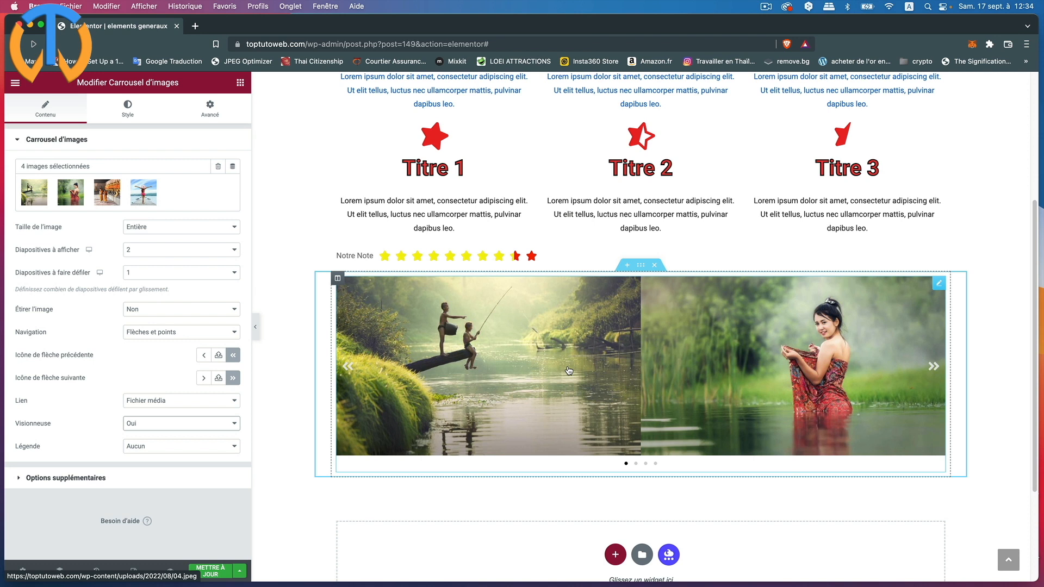
Update the page and open its preview to page forward through the image carousel.
{"action": "left_click", "coordinate": [211, 572]}
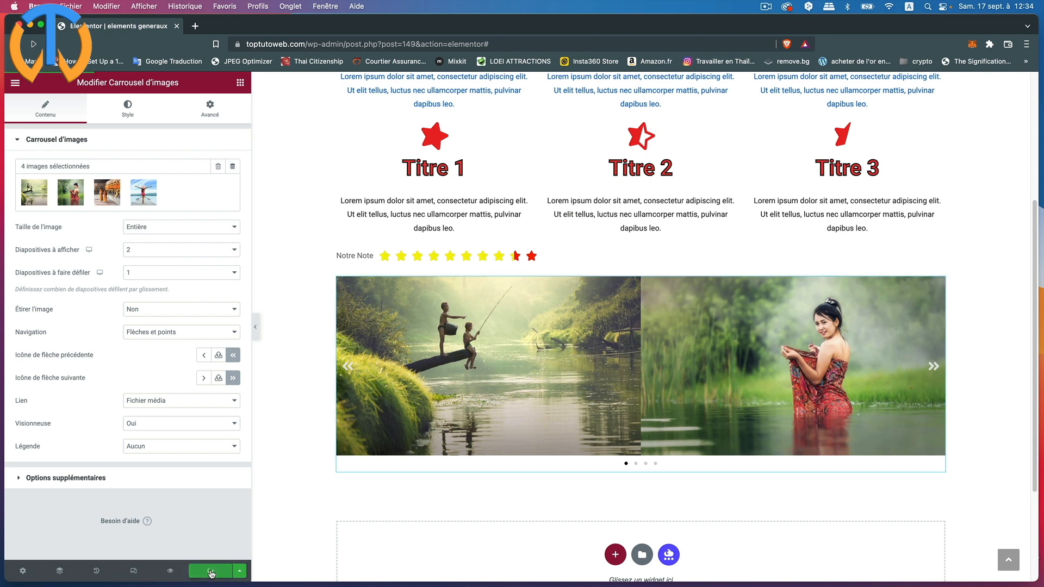
{"action": "left_click", "coordinate": [171, 572]}
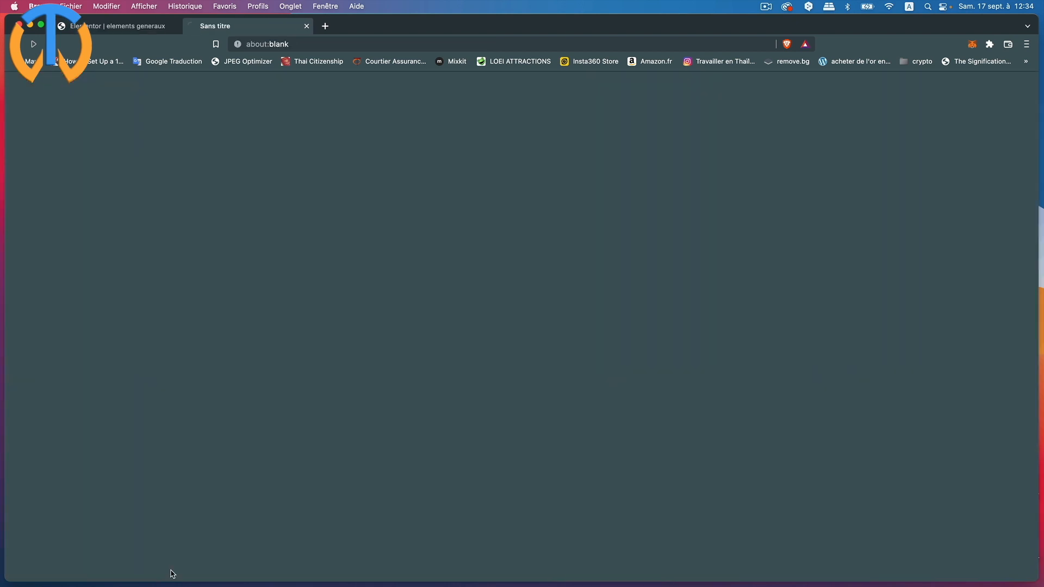
{"action": "scroll", "coordinate": [158, 391], "scroll_direction": "down", "scroll_amount": 5}
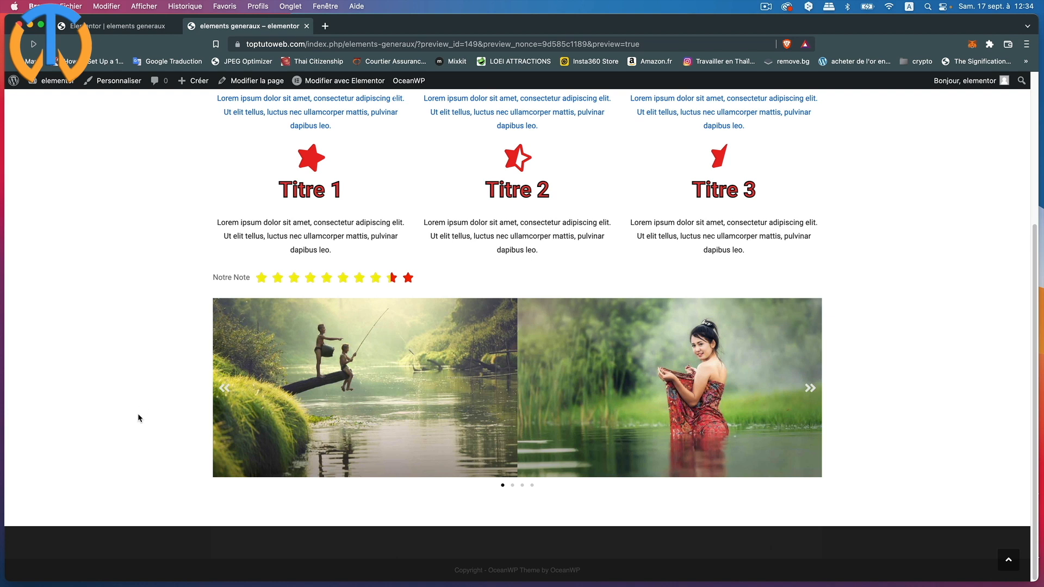
{"action": "left_click", "coordinate": [812, 388]}
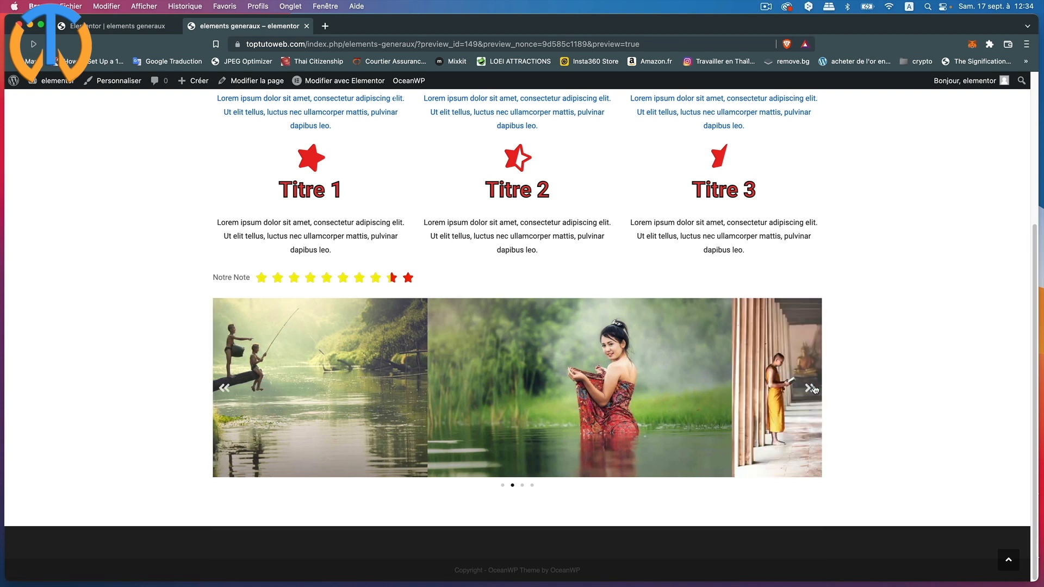
{"action": "left_click", "coordinate": [812, 388]}
{"action": "left_click", "coordinate": [812, 389]}
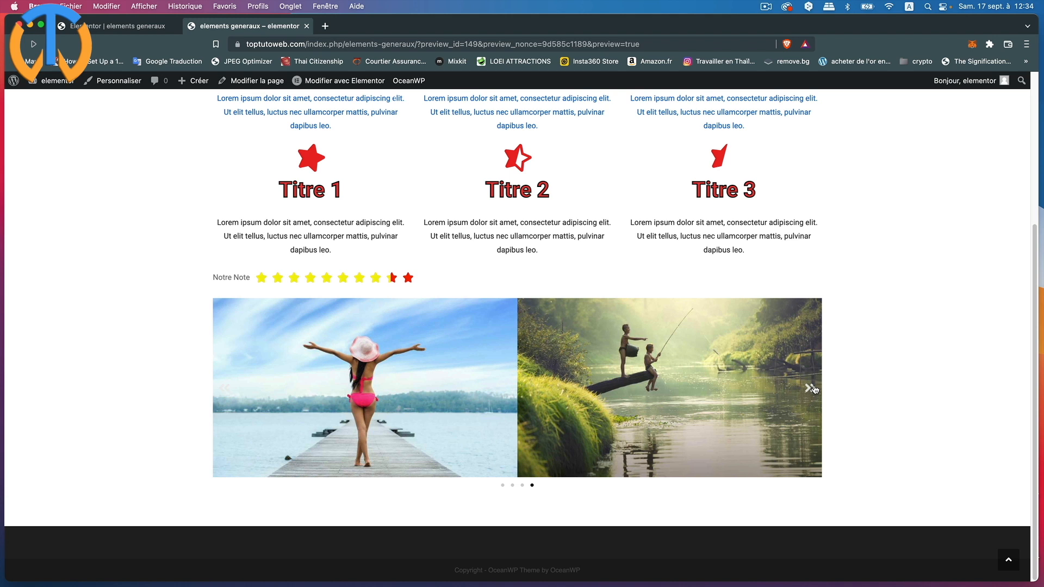
Open the pier image in the lightbox, browse forward through the images, close it and return to the editor.
{"action": "left_click", "coordinate": [369, 400]}
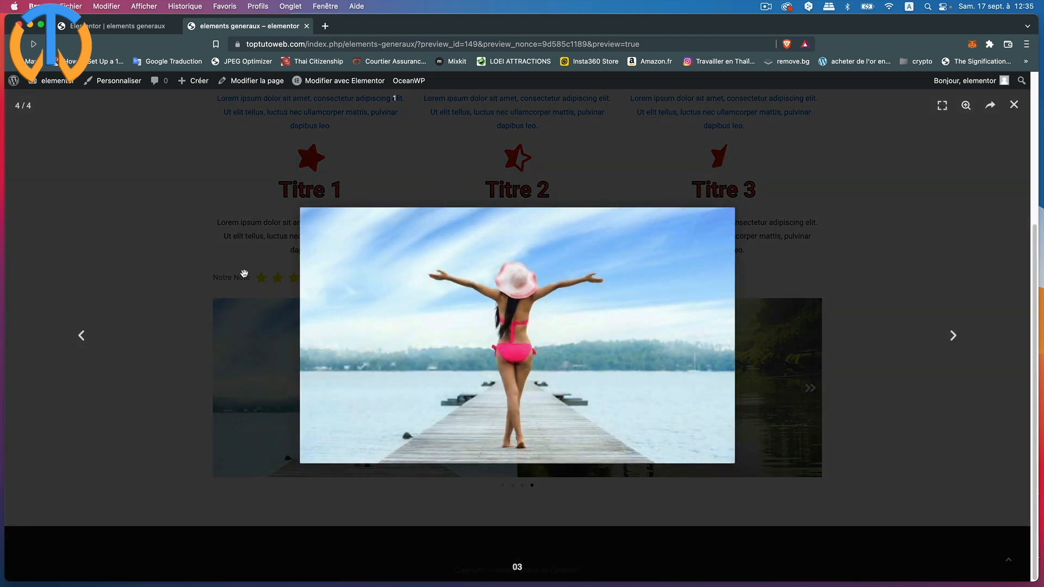
{"action": "left_click", "coordinate": [955, 336]}
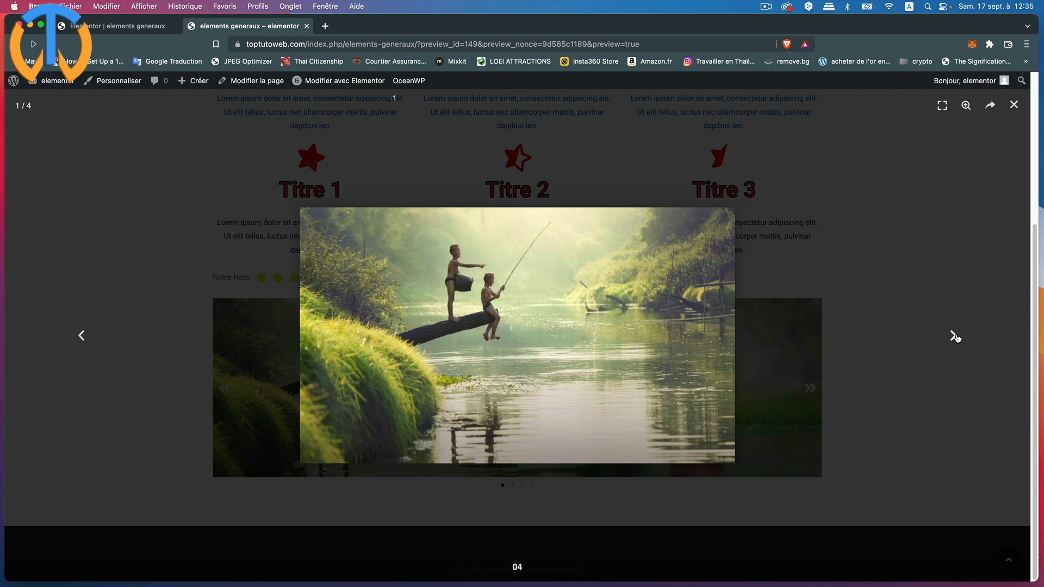
{"action": "left_click", "coordinate": [955, 336]}
{"action": "left_click", "coordinate": [955, 336]}
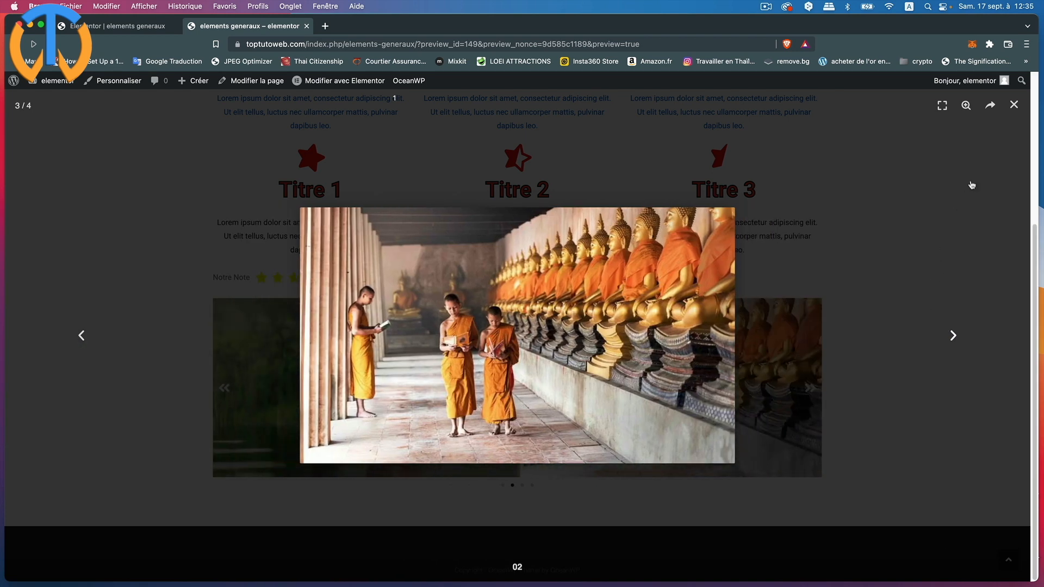
{"action": "left_click", "coordinate": [1015, 106]}
{"action": "scroll", "coordinate": [543, 218], "scroll_direction": "up", "scroll_amount": 4}
{"action": "left_click", "coordinate": [124, 26]}
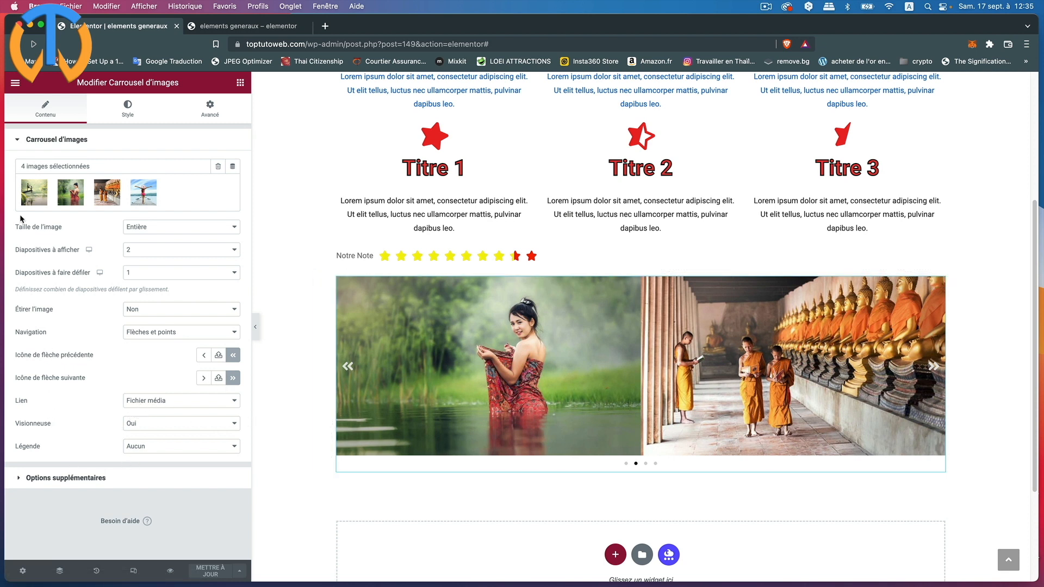
Turn on Chargement différé in the carousel's additional options.
{"action": "left_click", "coordinate": [18, 141]}
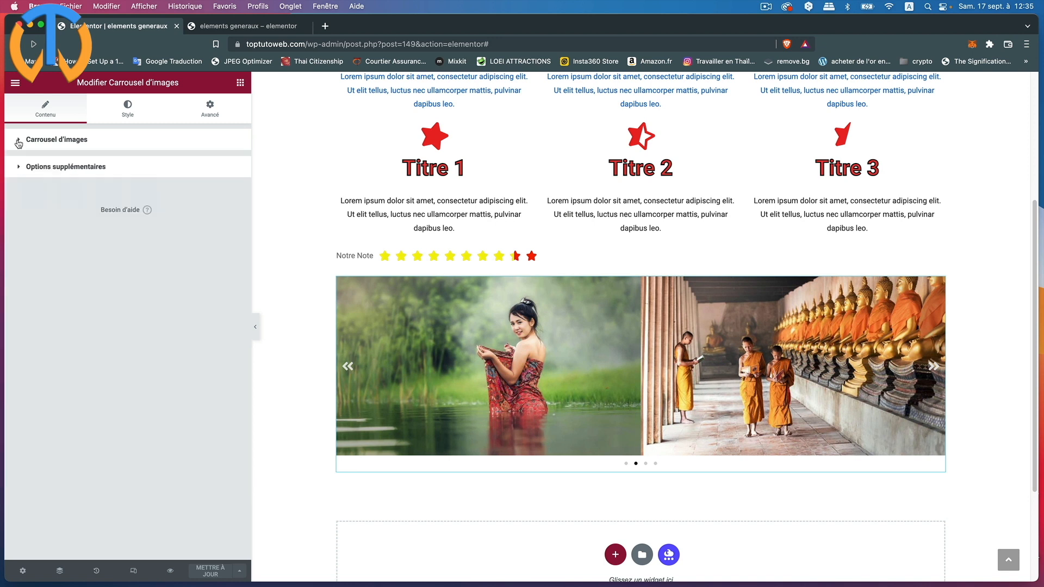
{"action": "left_click", "coordinate": [18, 169]}
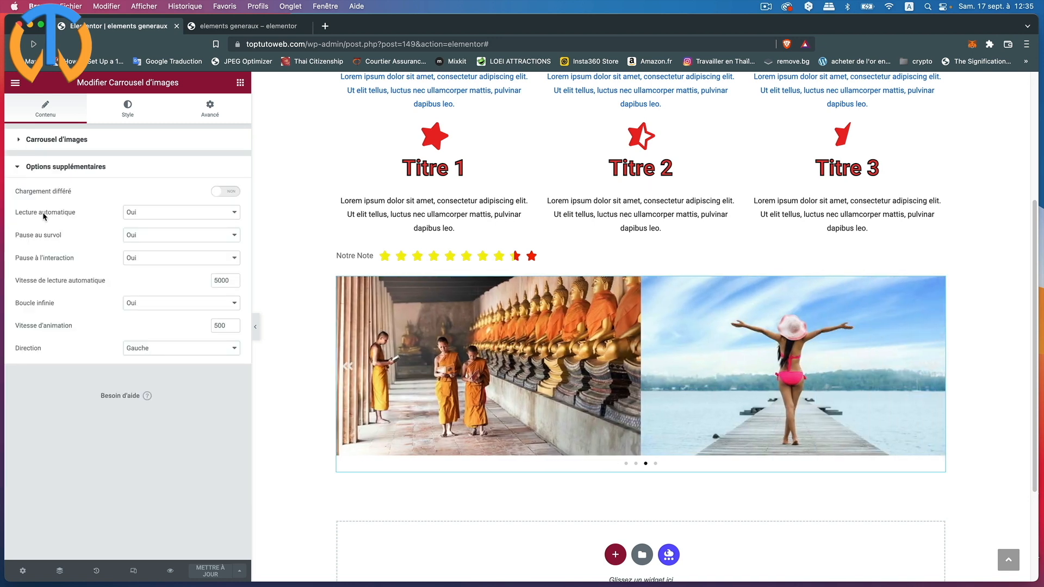
{"action": "left_click", "coordinate": [230, 193]}
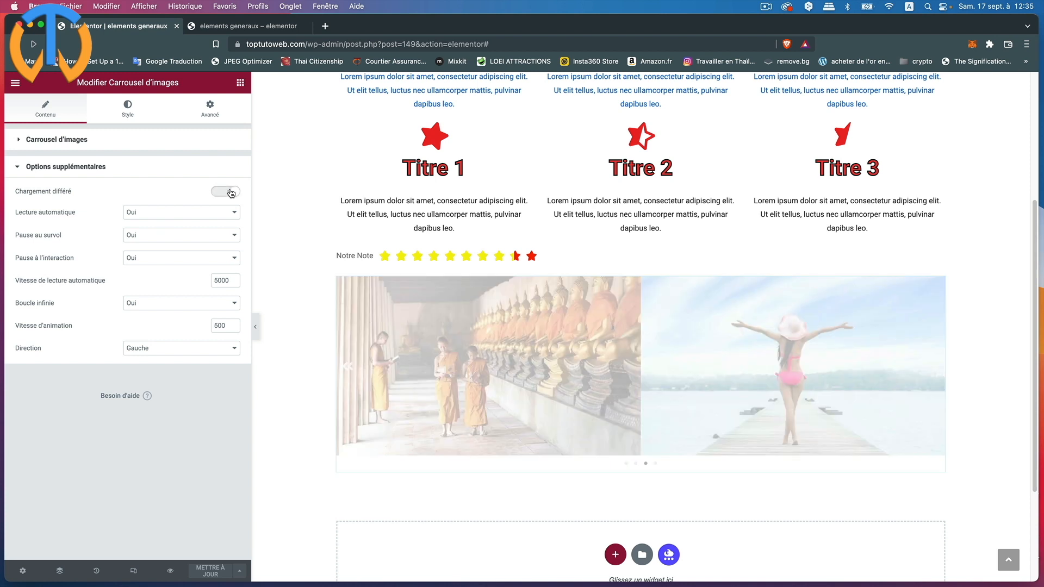
{"action": "scroll", "coordinate": [592, 289], "scroll_direction": "up", "scroll_amount": 4}
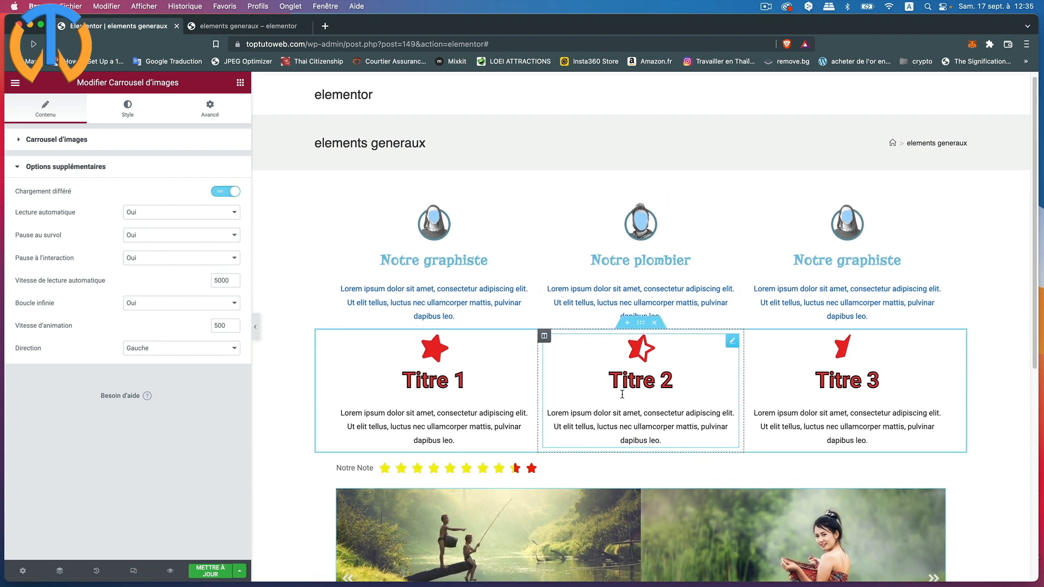
{"action": "scroll", "coordinate": [622, 394], "scroll_direction": "down", "scroll_amount": 4}
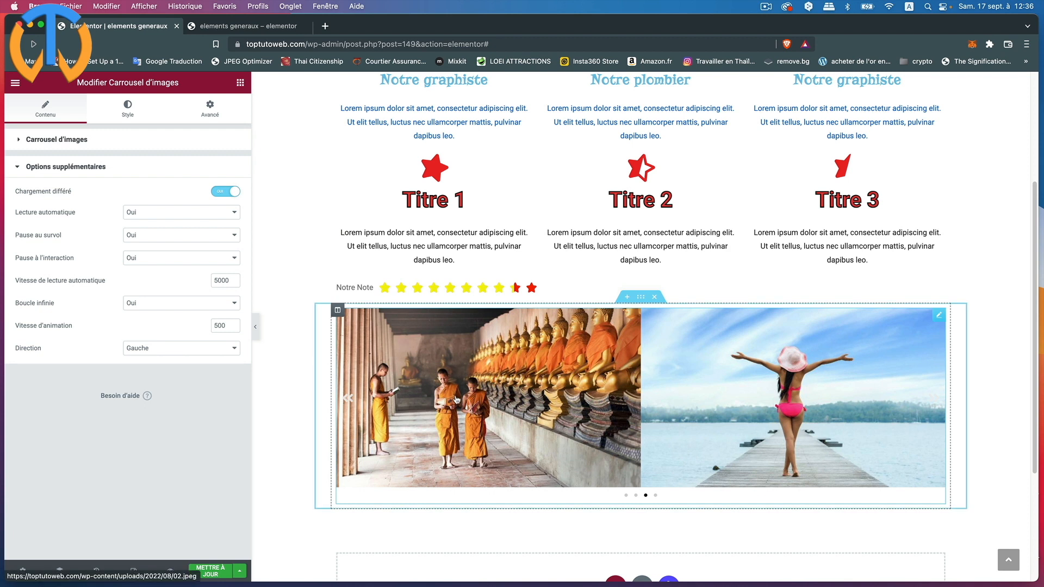
Set the carousel's automatic playback speed to 3500 and keep Boucle infinie at Oui.
{"action": "left_click_drag", "start_coordinate": [218, 281], "coordinate": [214, 283]}
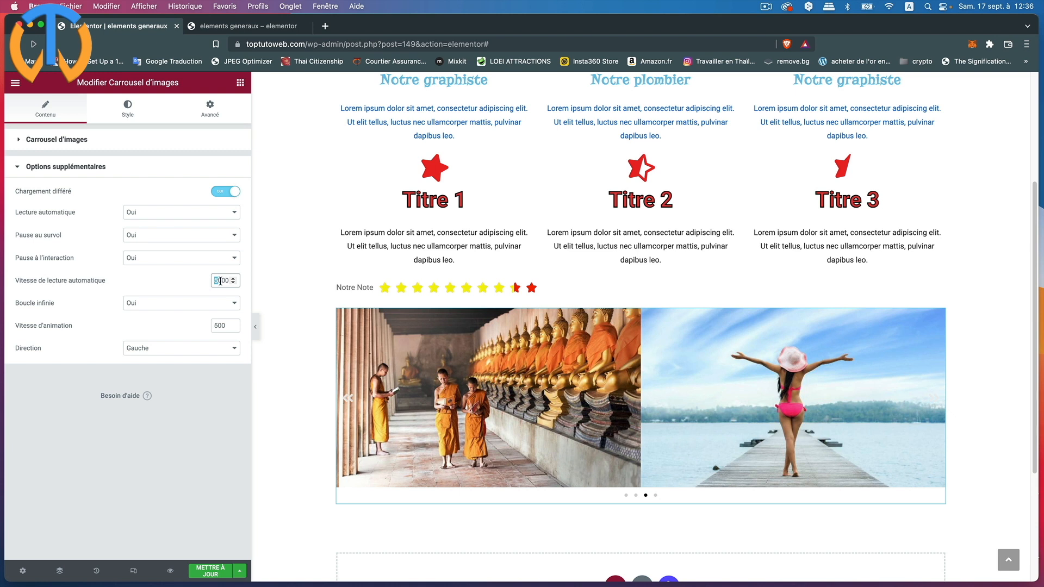
{"action": "left_click_drag", "start_coordinate": [221, 280], "coordinate": [203, 281]}
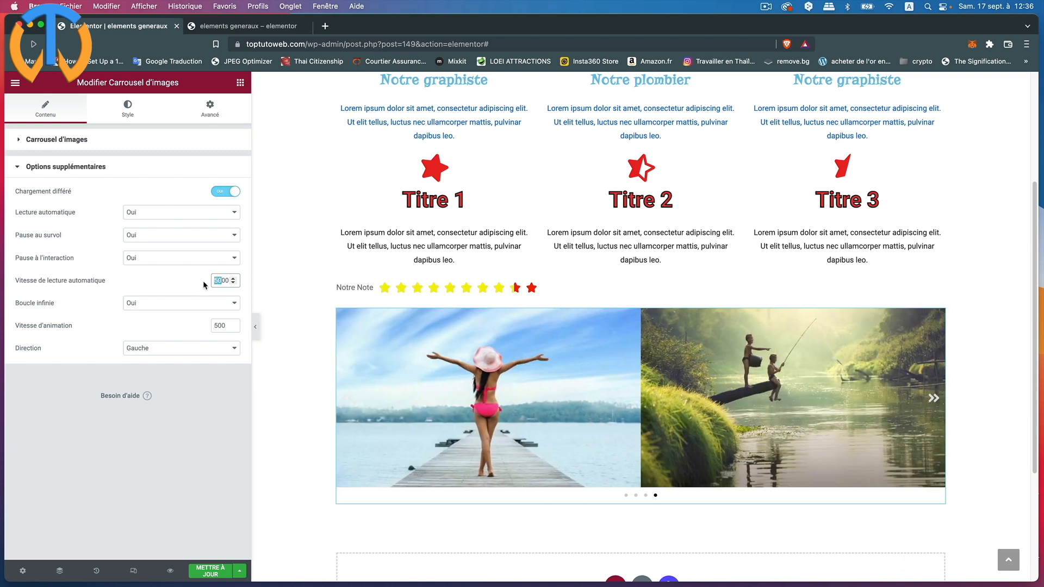
{"action": "type", "text": "35"}
{"action": "left_click", "coordinate": [167, 285]}
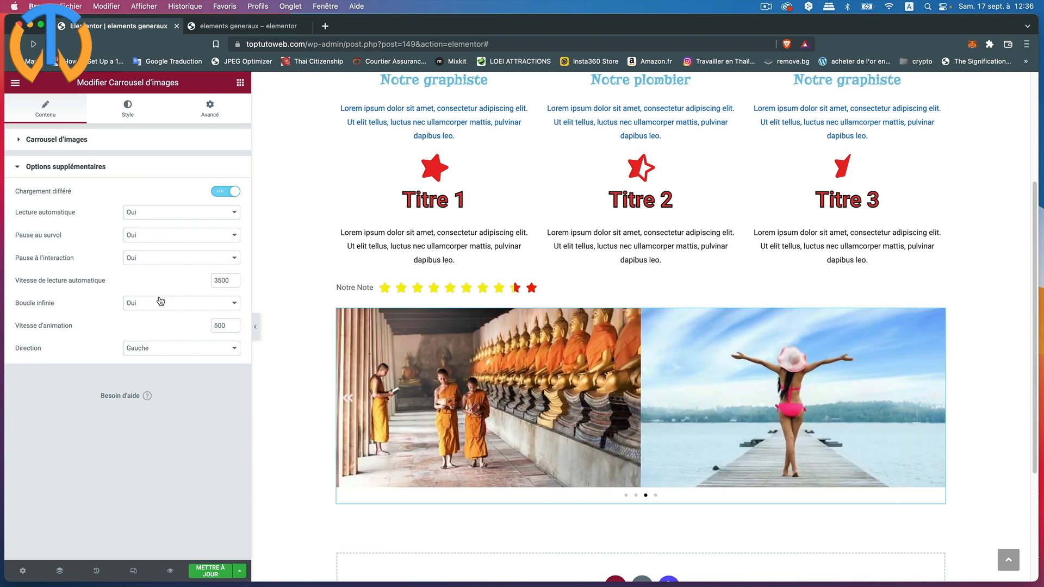
{"action": "left_click", "coordinate": [161, 302]}
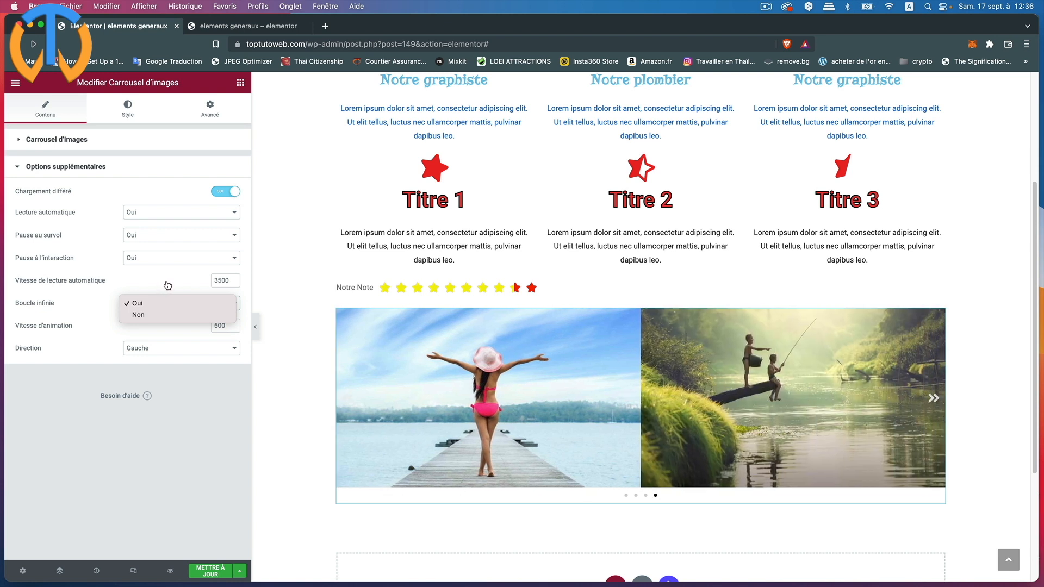
{"action": "left_click", "coordinate": [156, 304]}
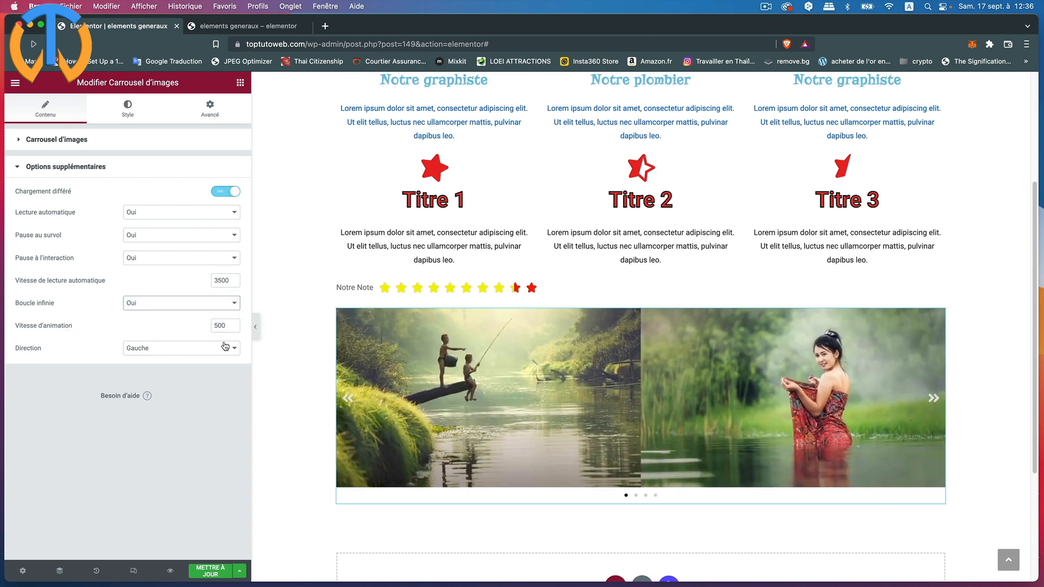
Try a carousel animation speed of 200, and settle on 1500.
{"action": "left_click_drag", "start_coordinate": [218, 326], "coordinate": [208, 327]}
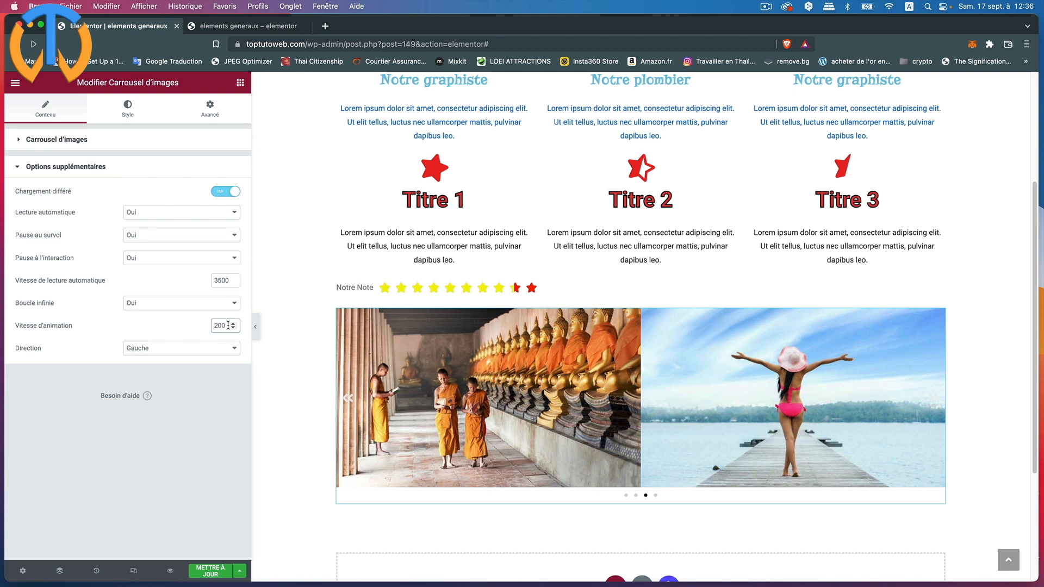
{"action": "left_click_drag", "start_coordinate": [227, 326], "coordinate": [199, 327]}
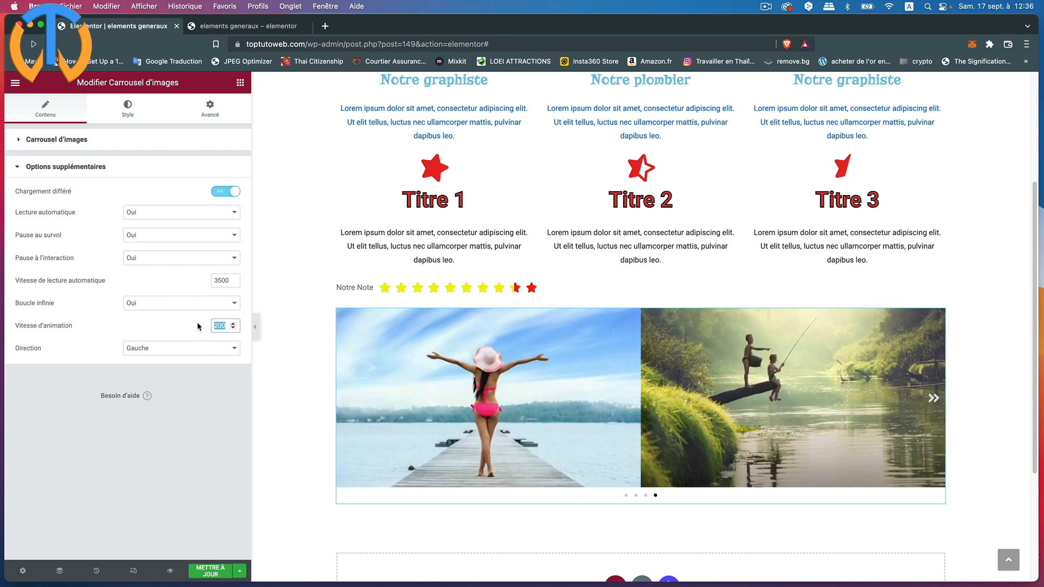
{"action": "type", "text": "15"}
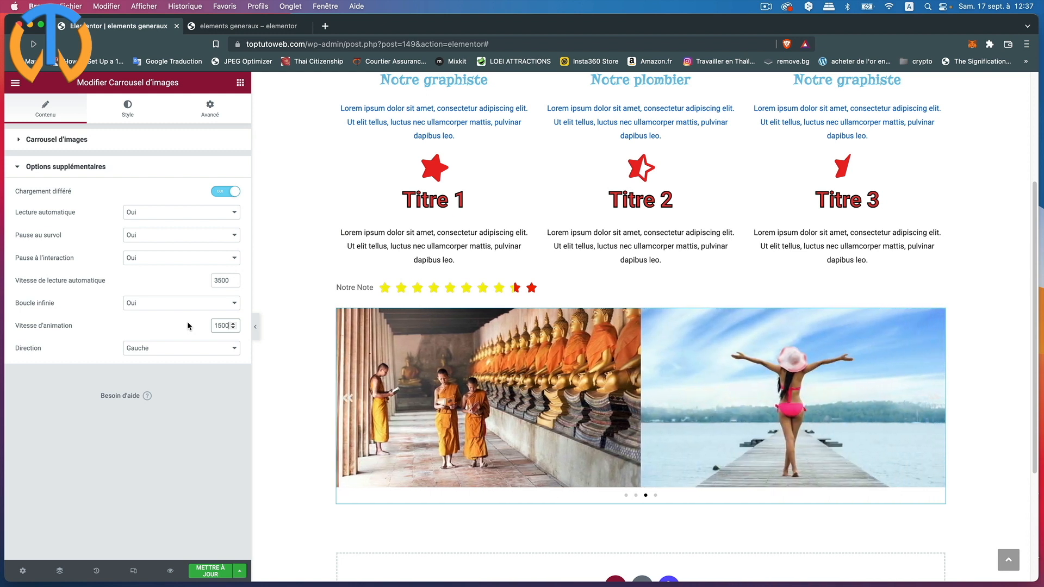
Try the Droite direction for the carousel and set it back to Gauche.
{"action": "left_click", "coordinate": [160, 348]}
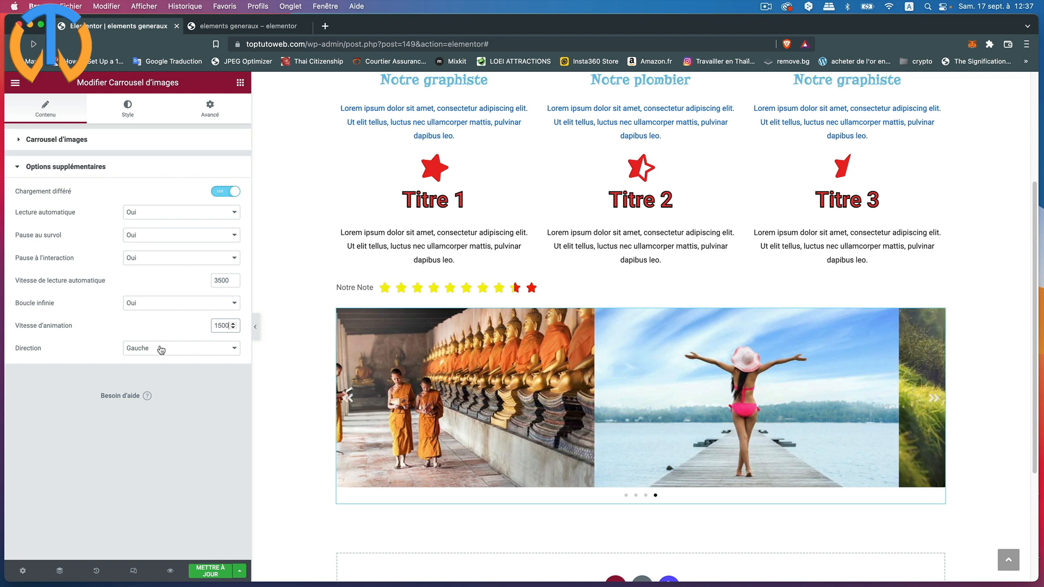
{"action": "left_click", "coordinate": [158, 359]}
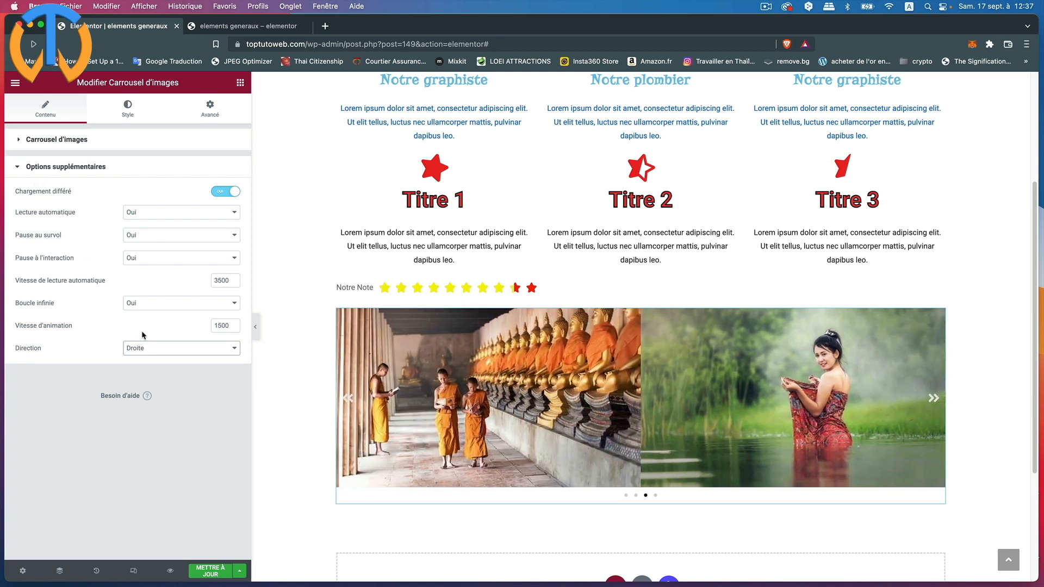
{"action": "left_click", "coordinate": [143, 348]}
{"action": "left_click", "coordinate": [145, 337]}
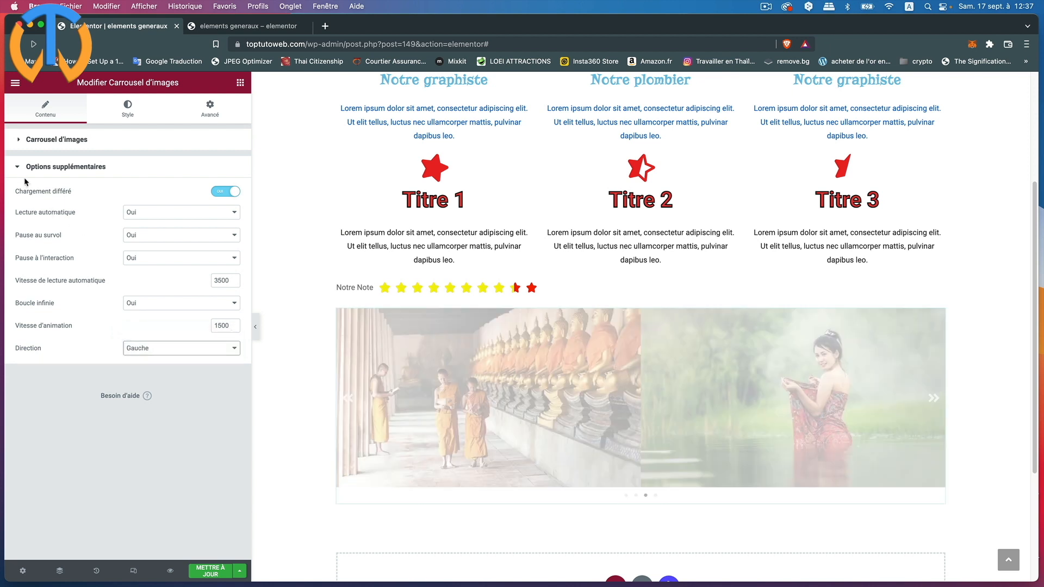
Try the À l'extérieur position for the carousel's arrows and set it back to À l'intérieur.
{"action": "left_click", "coordinate": [16, 169]}
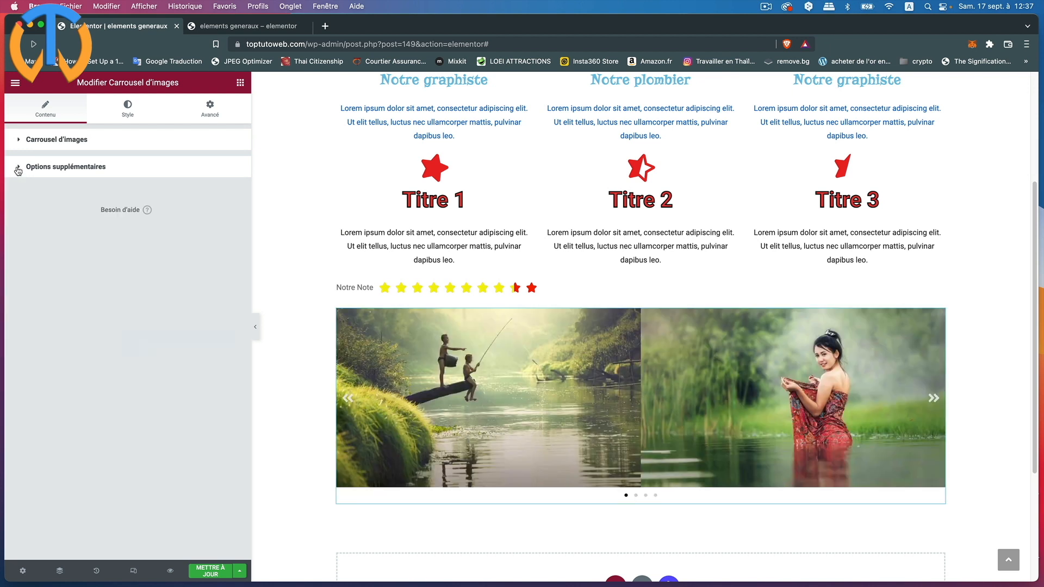
{"action": "left_click", "coordinate": [114, 108]}
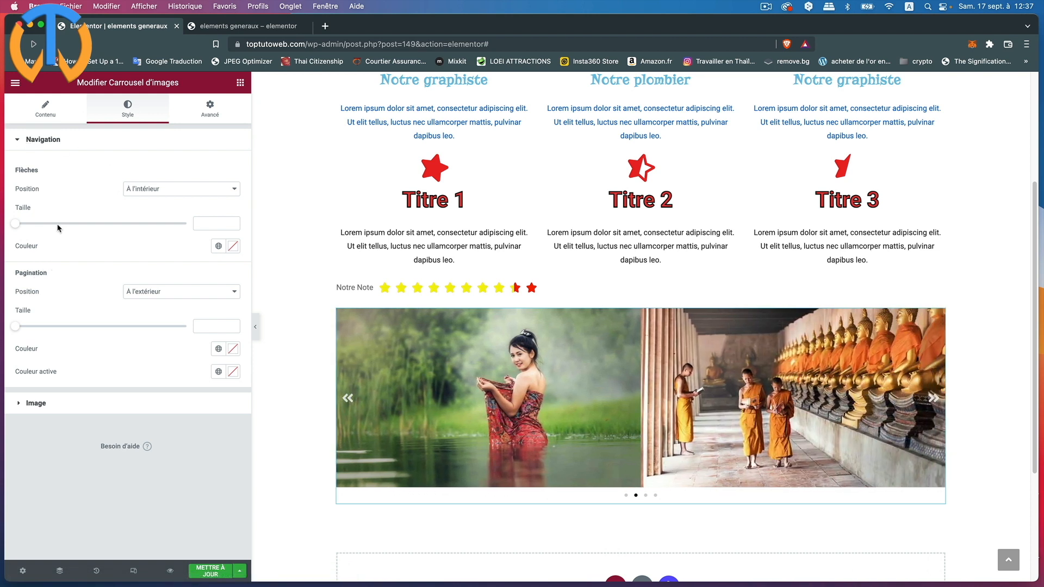
{"action": "left_click", "coordinate": [169, 189]}
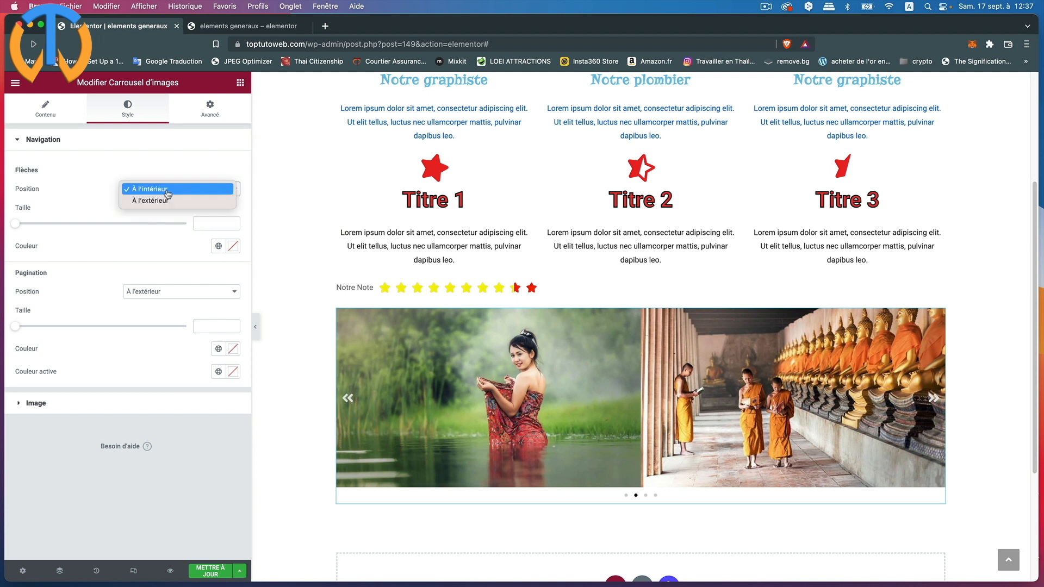
{"action": "left_click", "coordinate": [164, 201]}
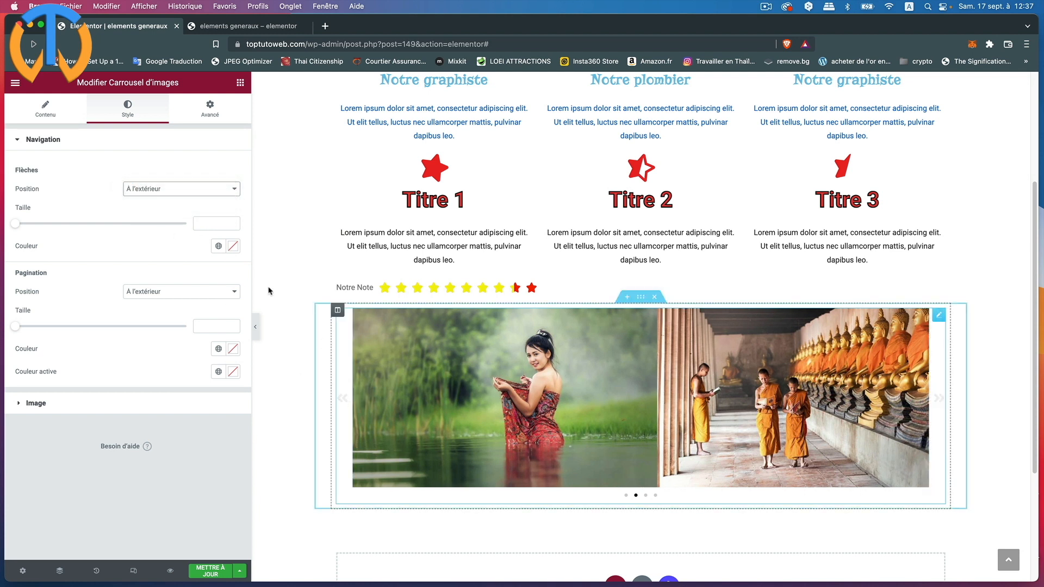
{"action": "left_click", "coordinate": [147, 188]}
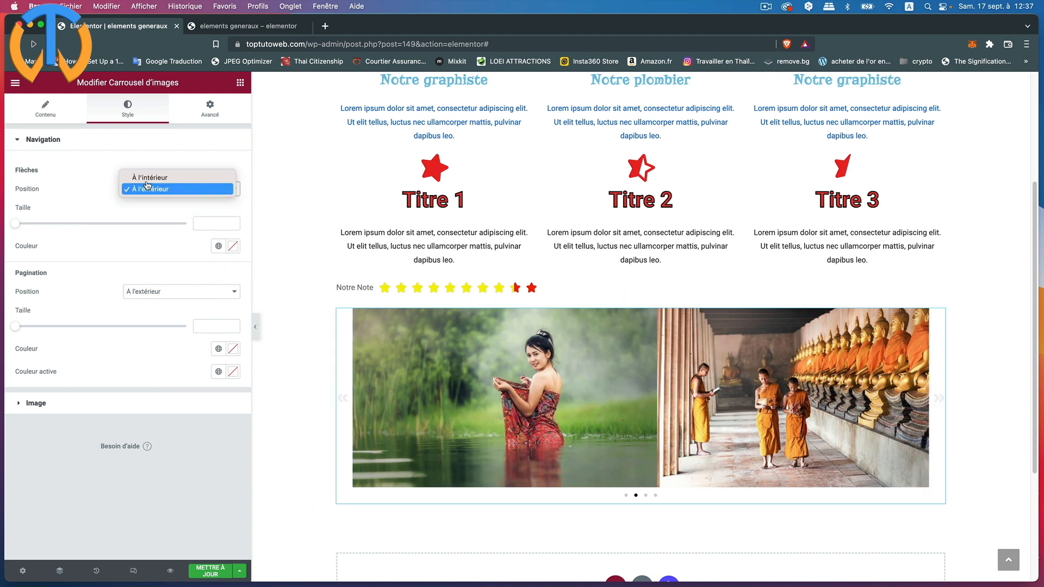
{"action": "left_click", "coordinate": [147, 180]}
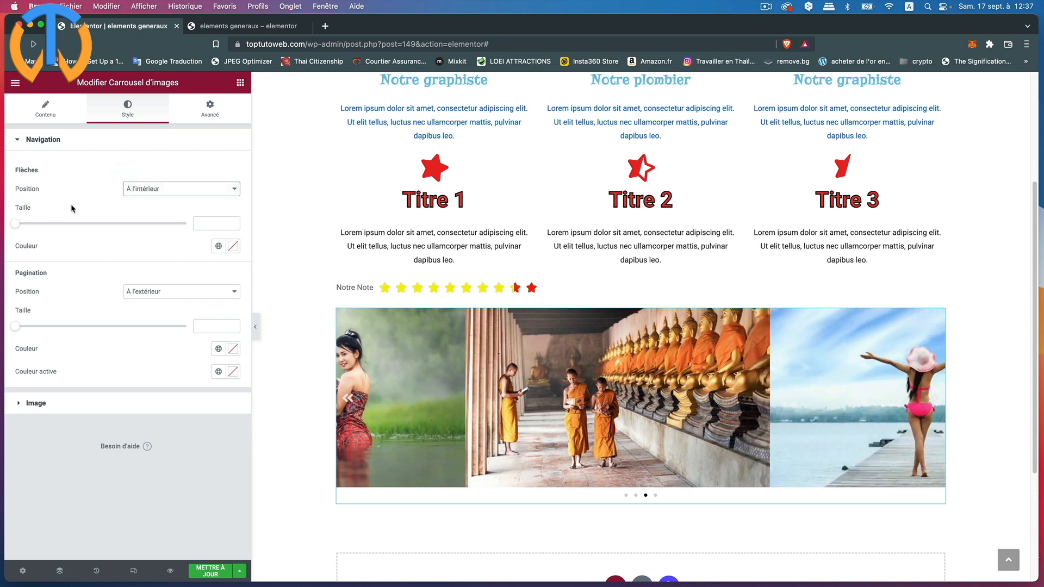
Set the carousel's arrow size to 30 and colour the arrows bright yellow.
{"action": "left_click_drag", "start_coordinate": [17, 226], "coordinate": [58, 224]}
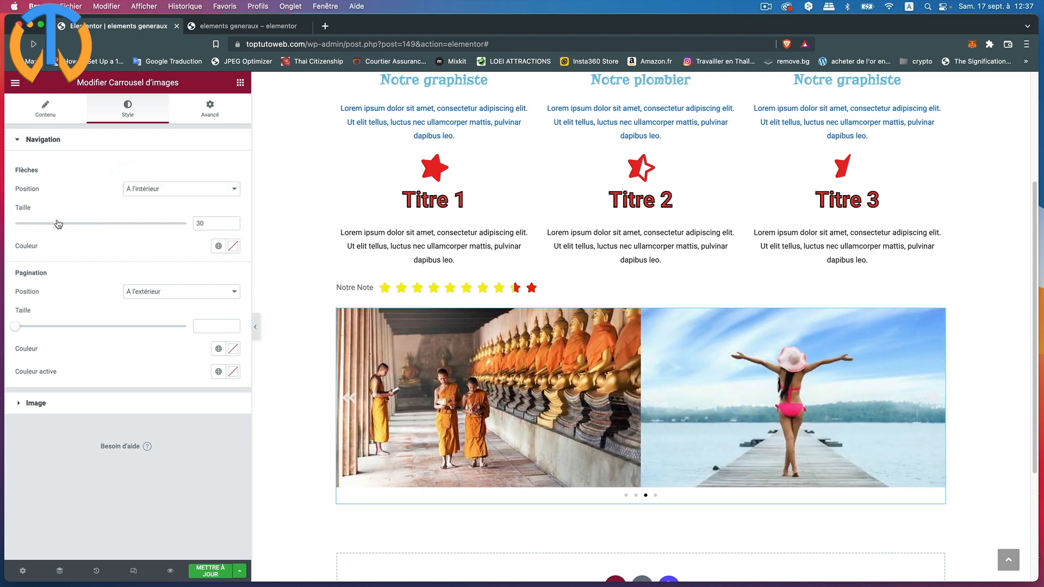
{"action": "left_click", "coordinate": [233, 246]}
{"action": "left_click_drag", "start_coordinate": [158, 309], "coordinate": [235, 282]}
{"action": "left_click", "coordinate": [128, 387]}
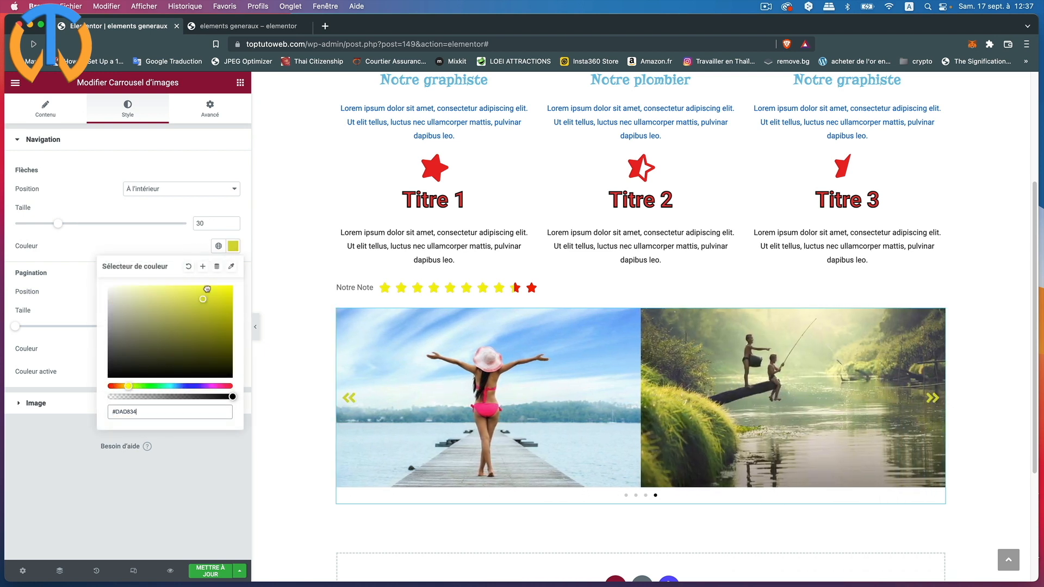
{"action": "left_click", "coordinate": [121, 239]}
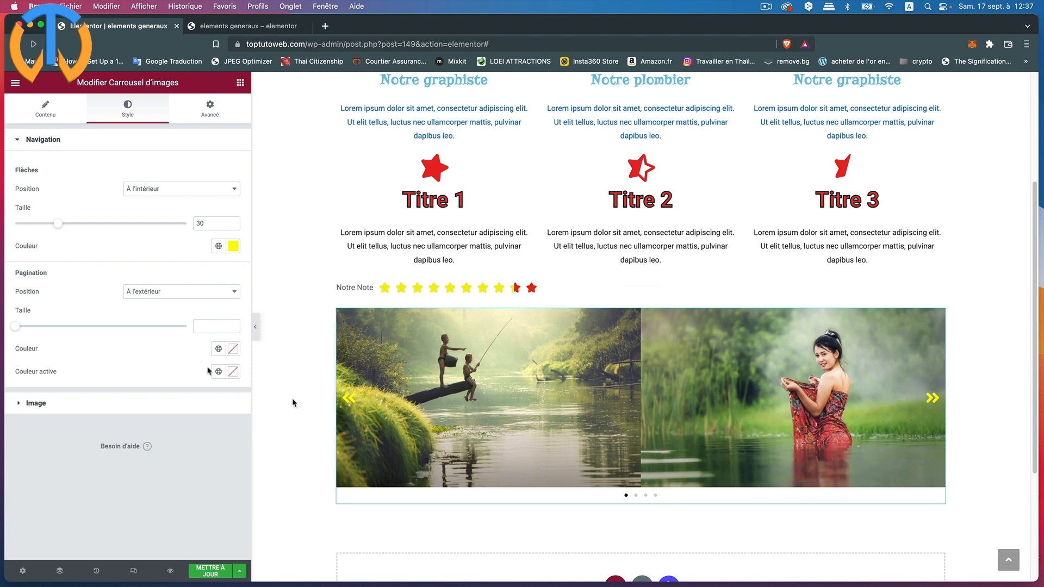
Keep the carousel's pagination position at À l'extérieur and set the pagination size to 8.
{"action": "left_click", "coordinate": [151, 296]}
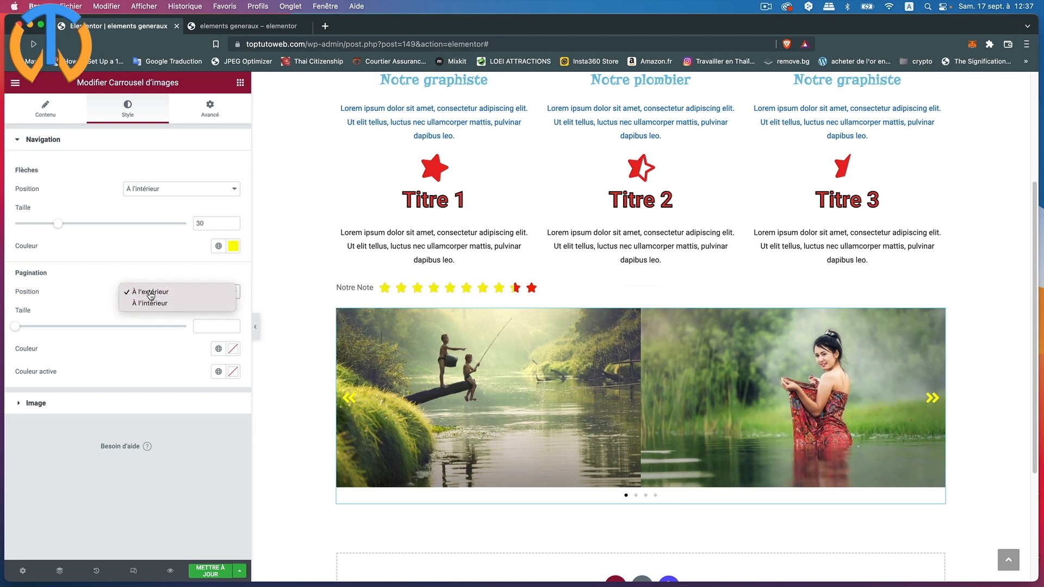
{"action": "left_click", "coordinate": [83, 317]}
{"action": "left_click_drag", "start_coordinate": [20, 327], "coordinate": [118, 327]}
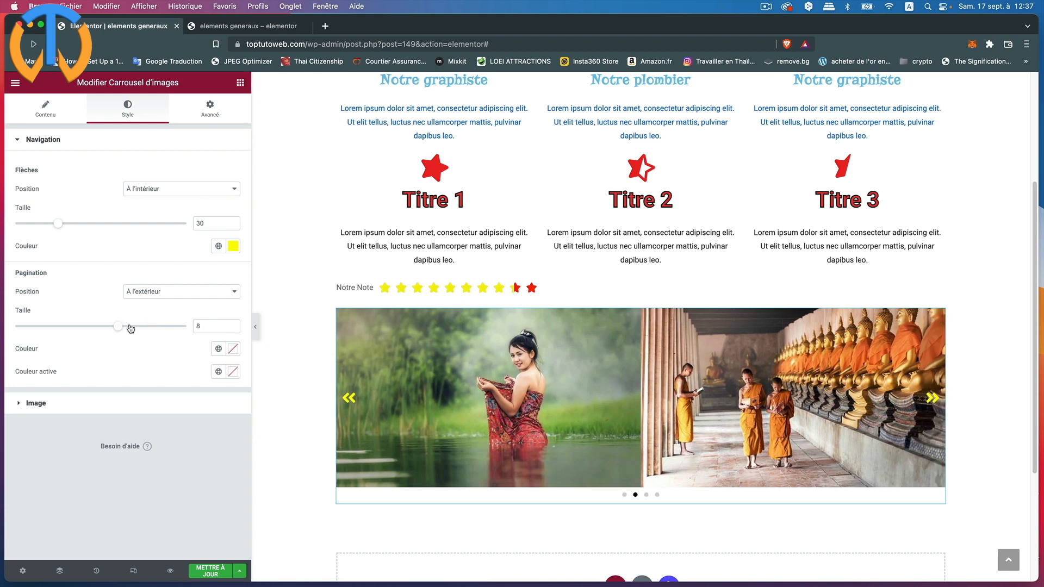
Change the carousel's image spacing to Personnalisé with a value of 3.
{"action": "left_click", "coordinate": [124, 407]}
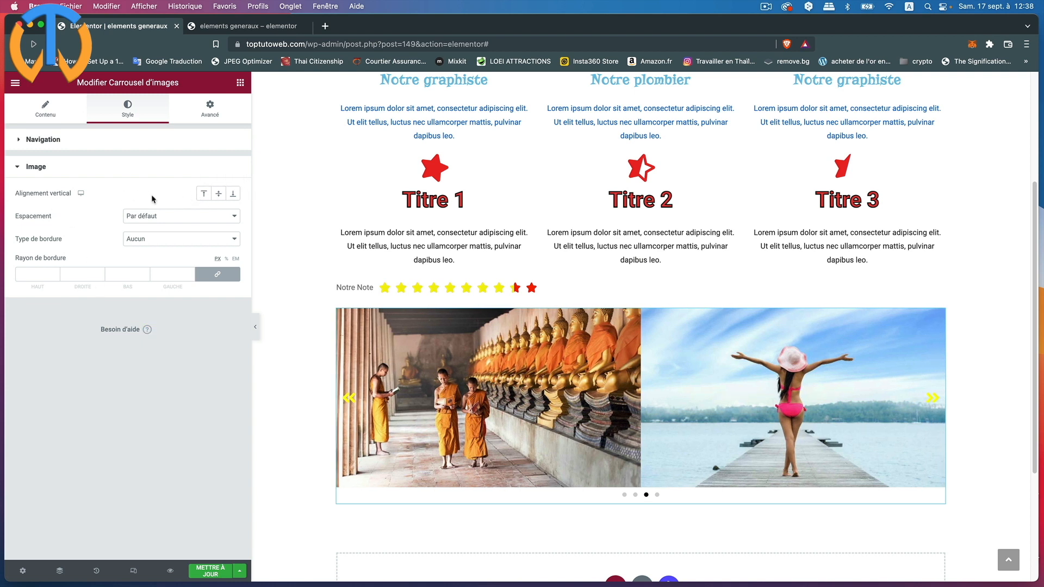
{"action": "left_click", "coordinate": [172, 218]}
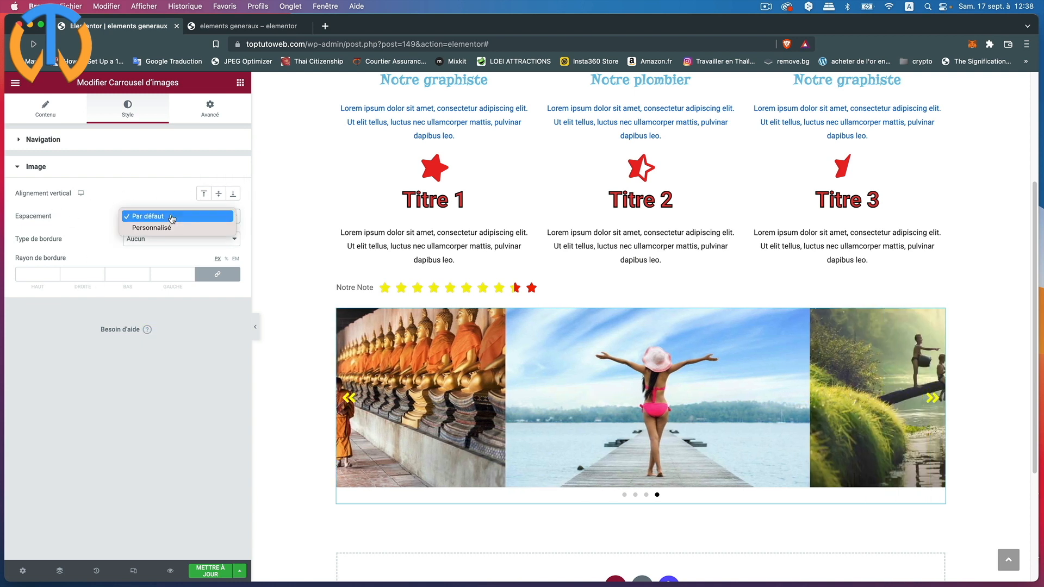
{"action": "left_click", "coordinate": [172, 226]}
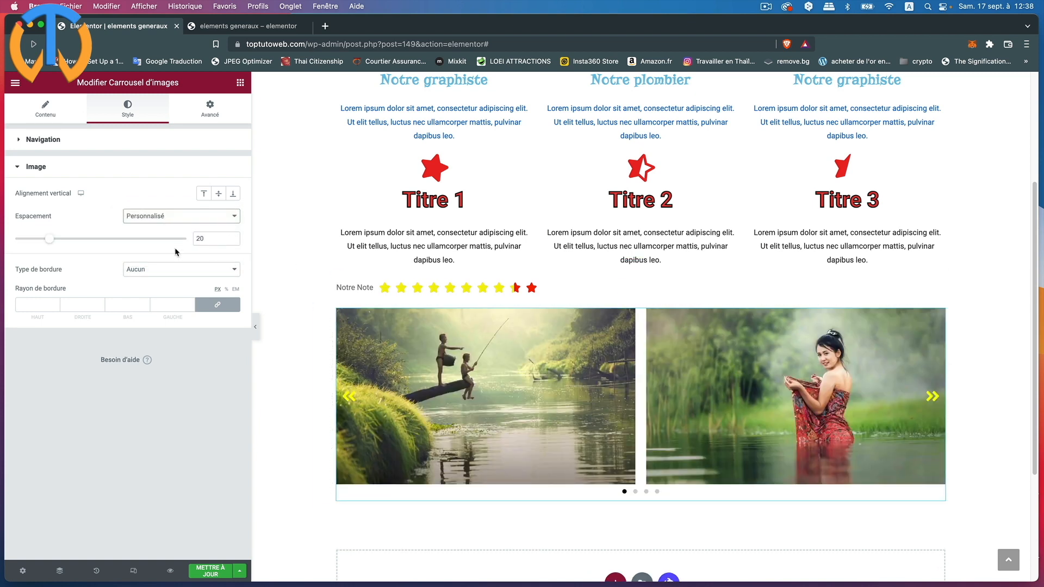
{"action": "left_click_drag", "start_coordinate": [48, 240], "coordinate": [19, 242]}
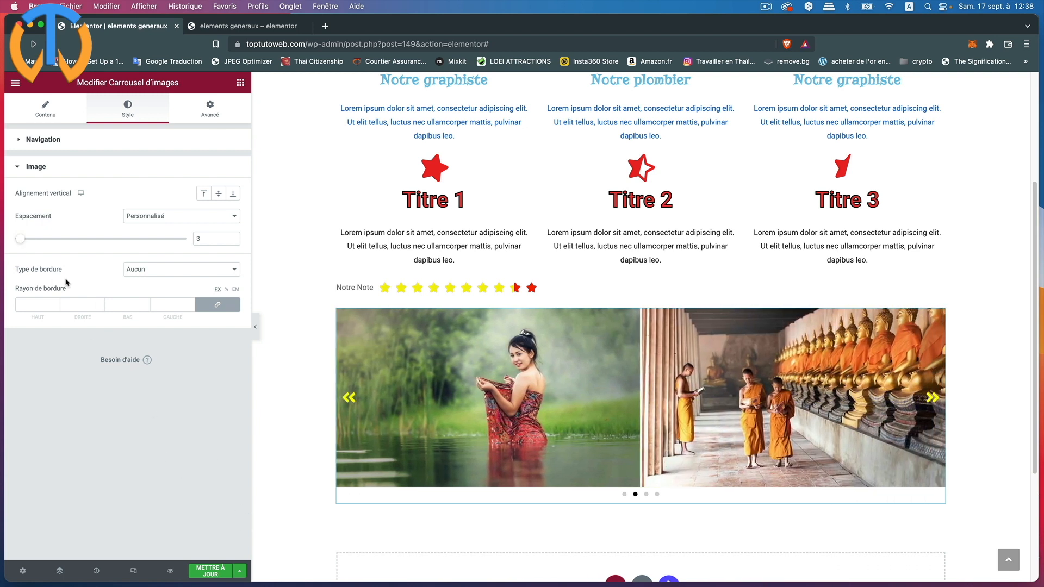
Try the Continue border type with a border radius of 9 on the carousel images, and return the border type to Aucun.
{"action": "left_click", "coordinate": [159, 270]}
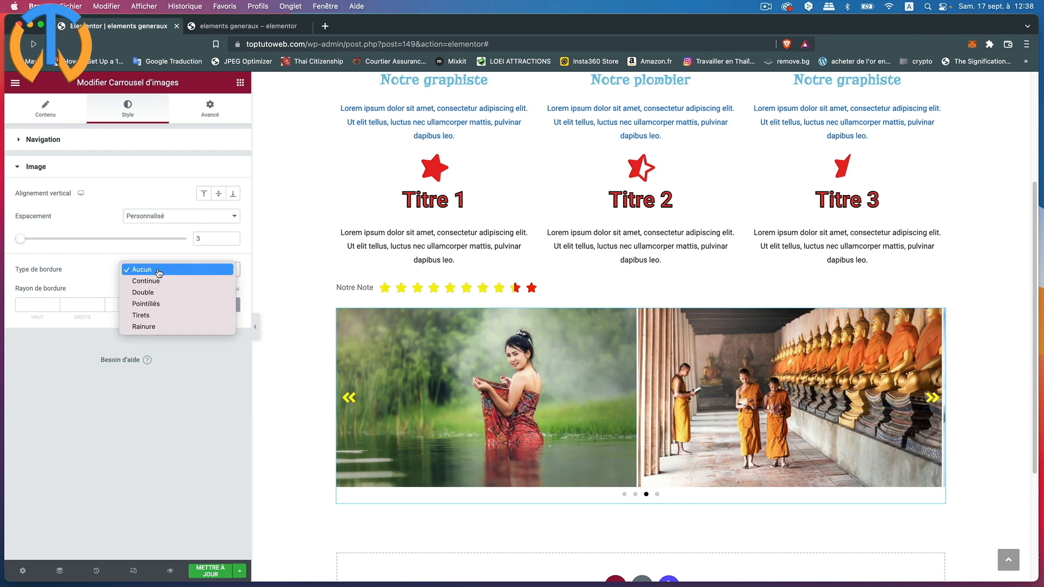
{"action": "left_click", "coordinate": [159, 271]}
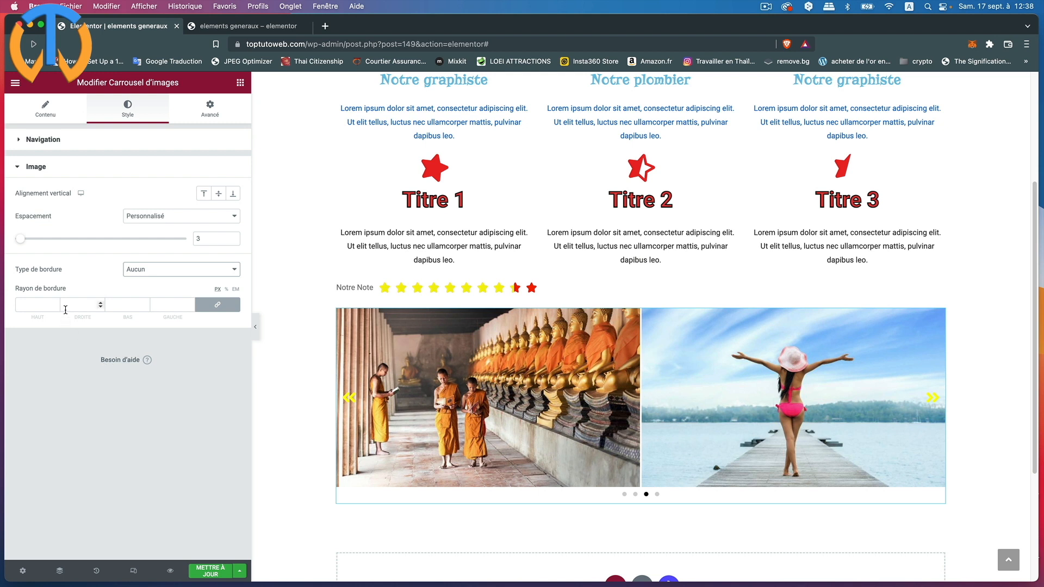
{"action": "left_click", "coordinate": [171, 273]}
{"action": "left_click", "coordinate": [163, 281]}
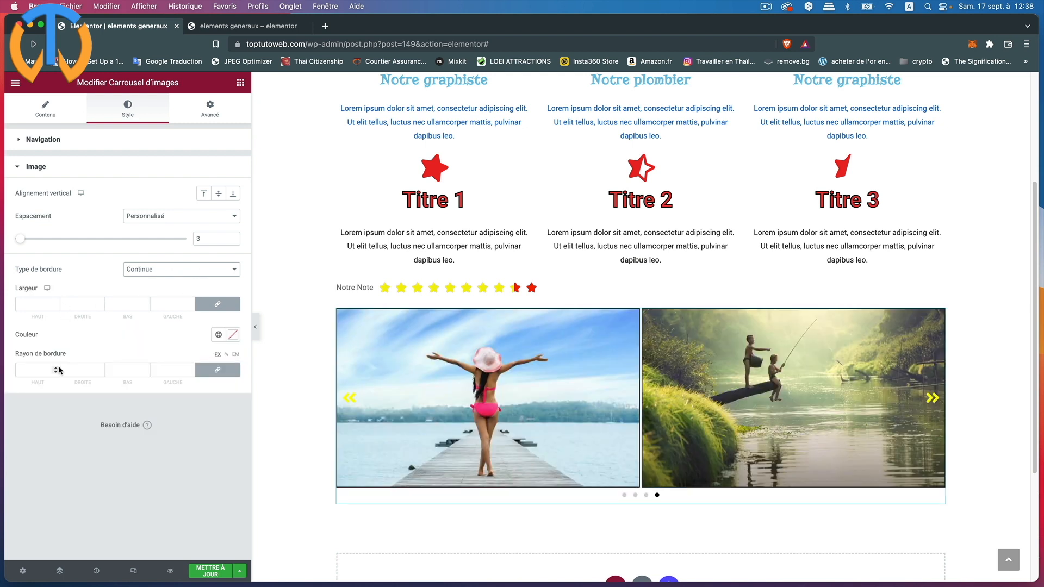
{"action": "left_click", "coordinate": [56, 369]}
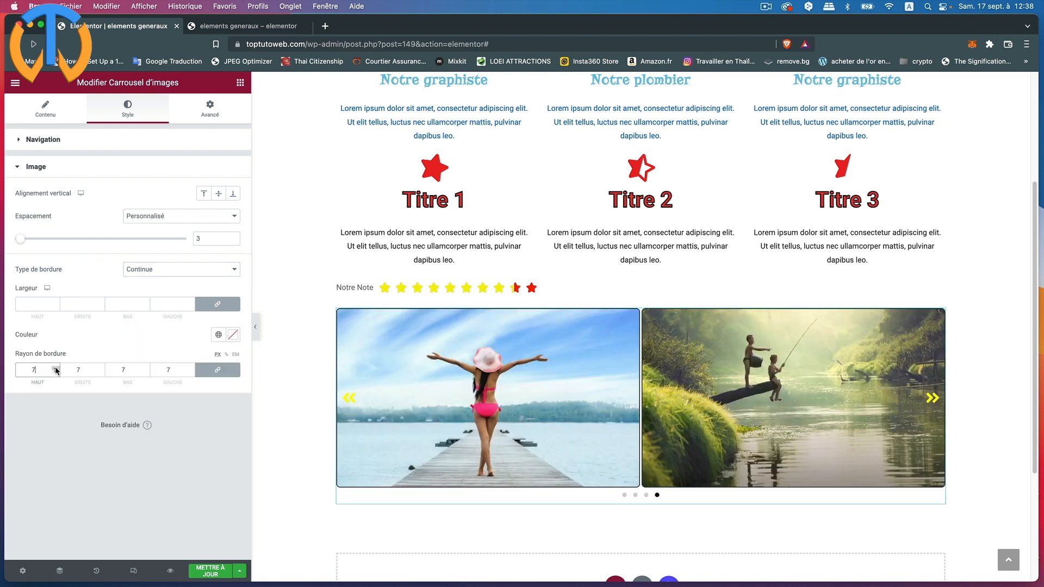
{"action": "left_click", "coordinate": [55, 368]}
{"action": "left_click", "coordinate": [55, 368]}
{"action": "left_click", "coordinate": [137, 271]}
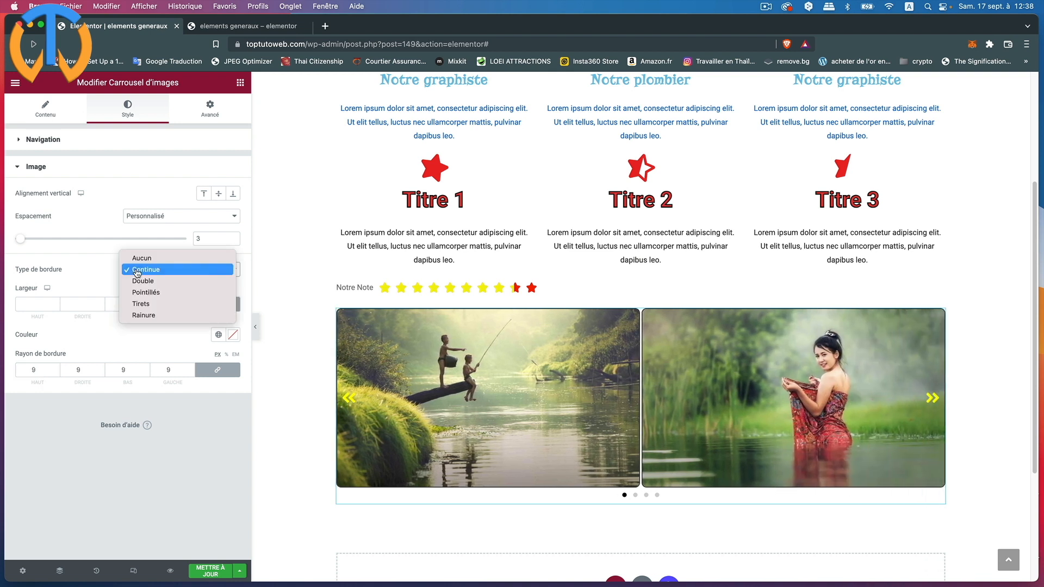
{"action": "left_click", "coordinate": [140, 258]}
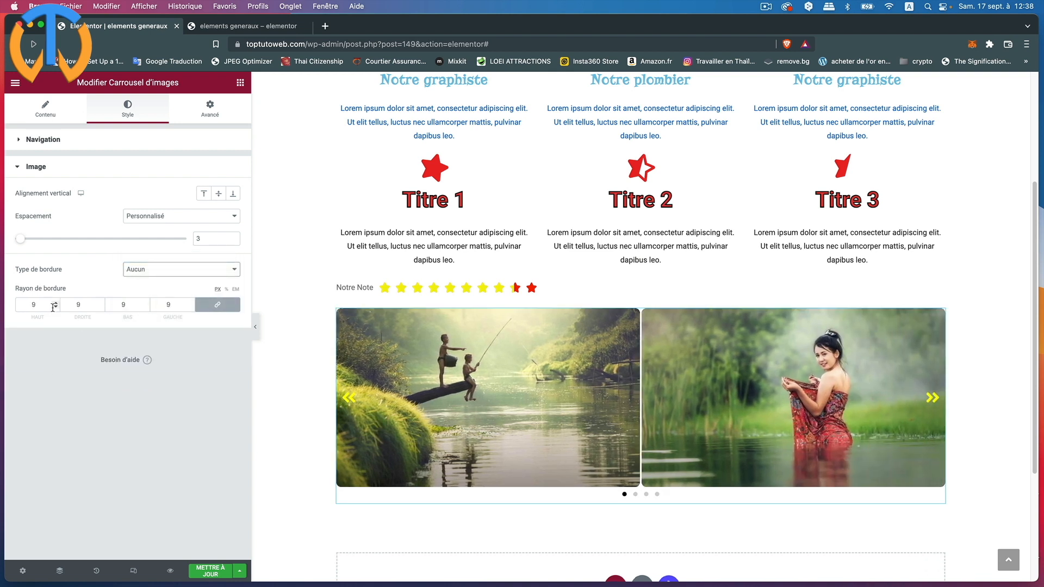
Set the border radius of the carousel images to 15 on all four corners.
{"action": "left_click", "coordinate": [56, 303]}
{"action": "left_click", "coordinate": [56, 303]}
{"action": "left_click", "coordinate": [56, 303]}
{"action": "left_click", "coordinate": [56, 303]}
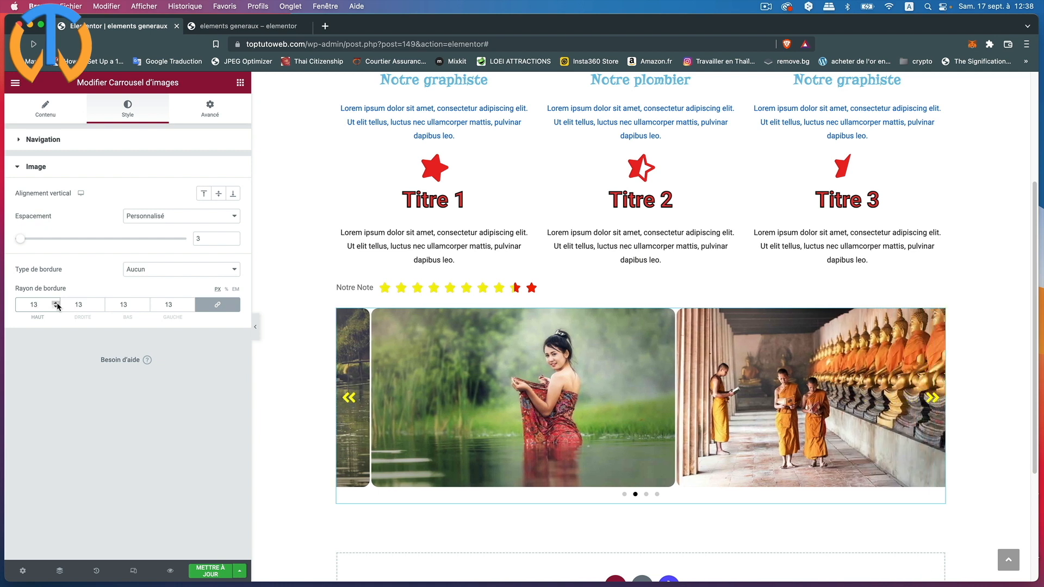
{"action": "left_click", "coordinate": [56, 303]}
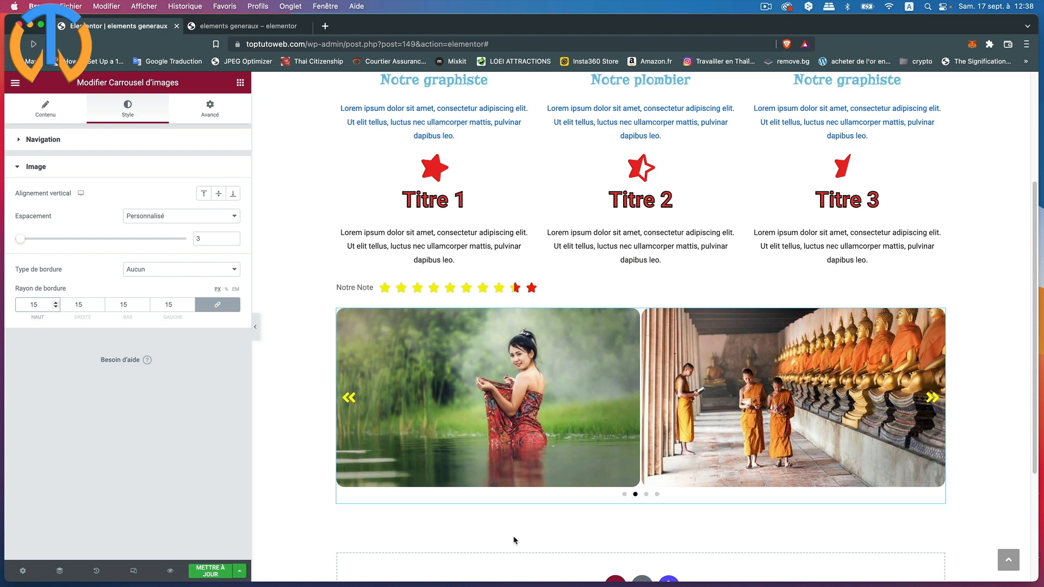
Add a Galerie basique widget in the empty section below the carousel and create its gallery from the six scenic photos, leaving out the three portrait icons.
{"action": "scroll", "coordinate": [507, 534], "scroll_direction": "down", "scroll_amount": 3}
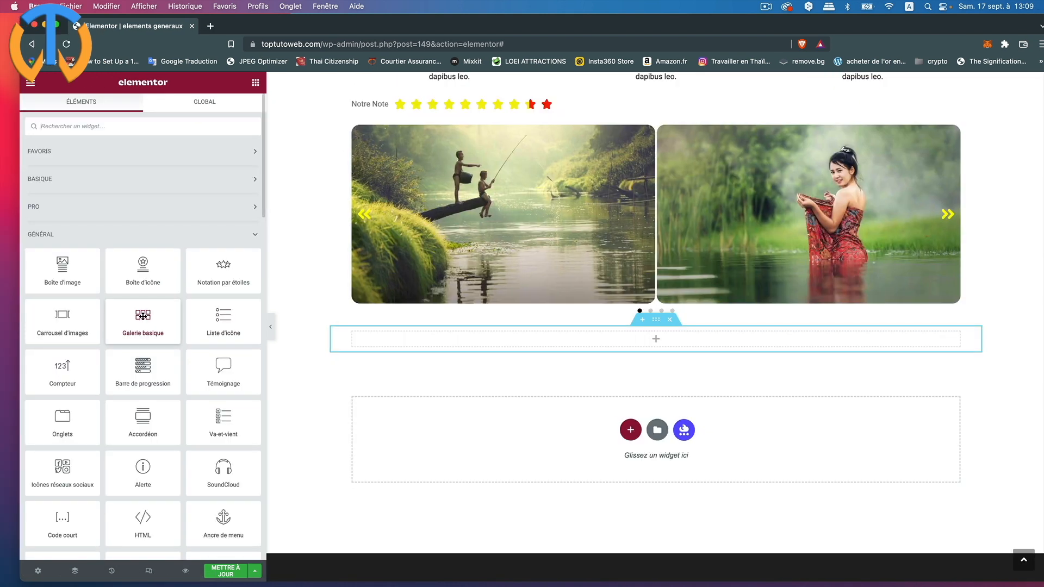
{"action": "left_click_drag", "start_coordinate": [143, 316], "coordinate": [451, 339]}
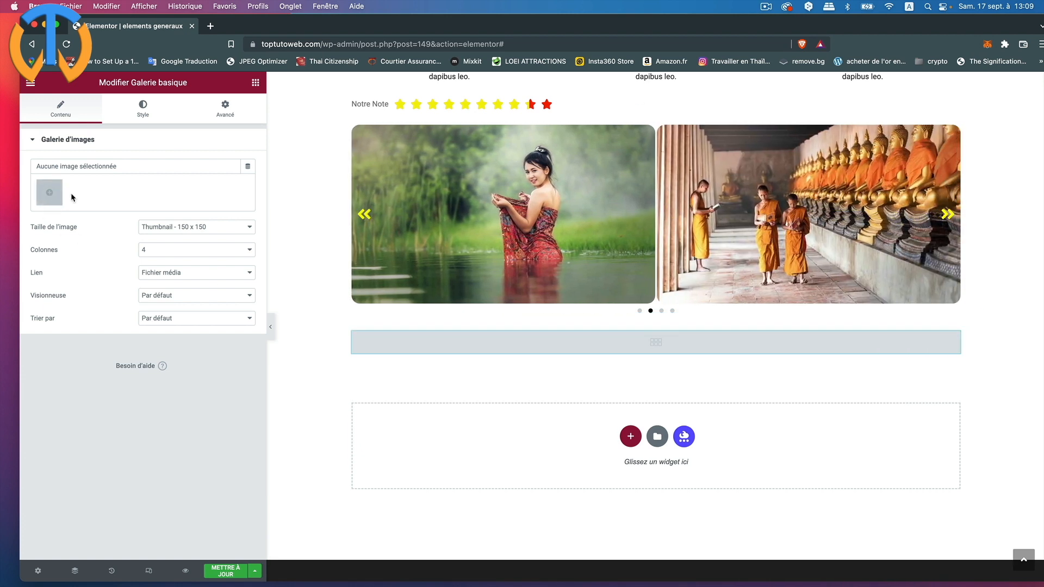
{"action": "left_click", "coordinate": [52, 197]}
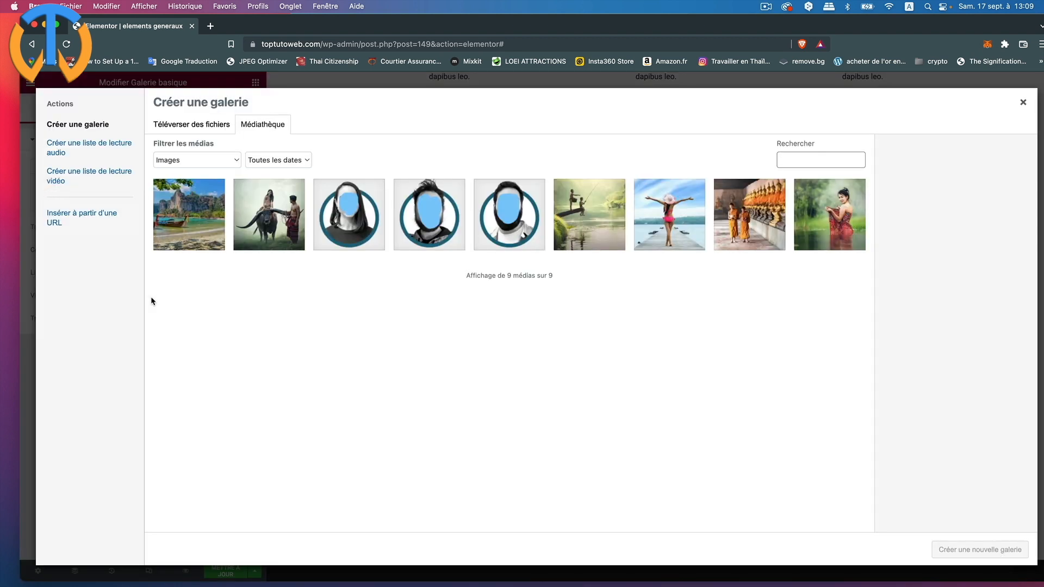
{"action": "left_click", "coordinate": [185, 222]}
{"action": "left_click", "coordinate": [285, 230]}
{"action": "left_click", "coordinate": [608, 235]}
{"action": "left_click", "coordinate": [674, 223]}
{"action": "left_click", "coordinate": [748, 225]}
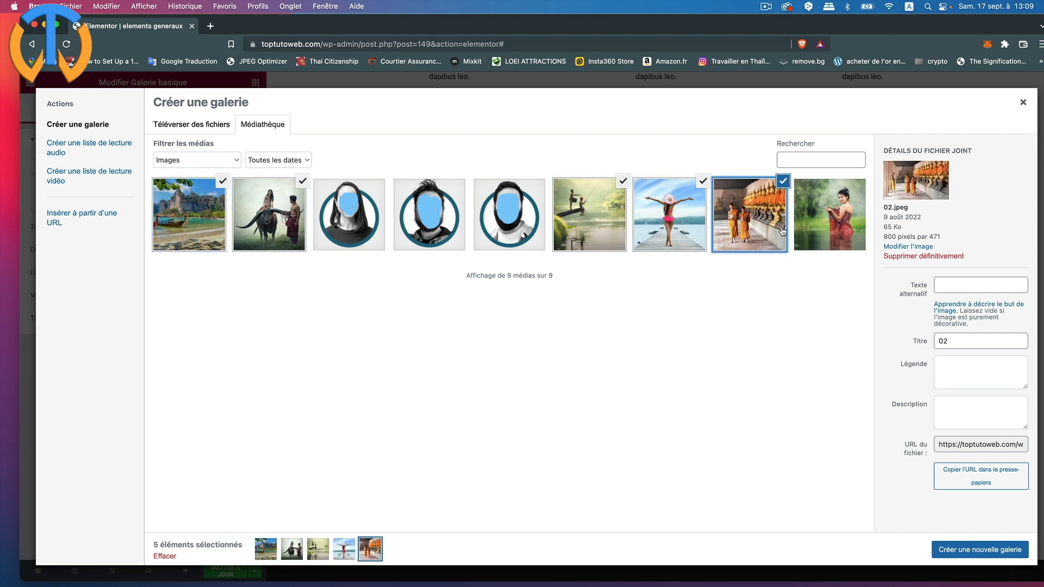
{"action": "left_click", "coordinate": [820, 230]}
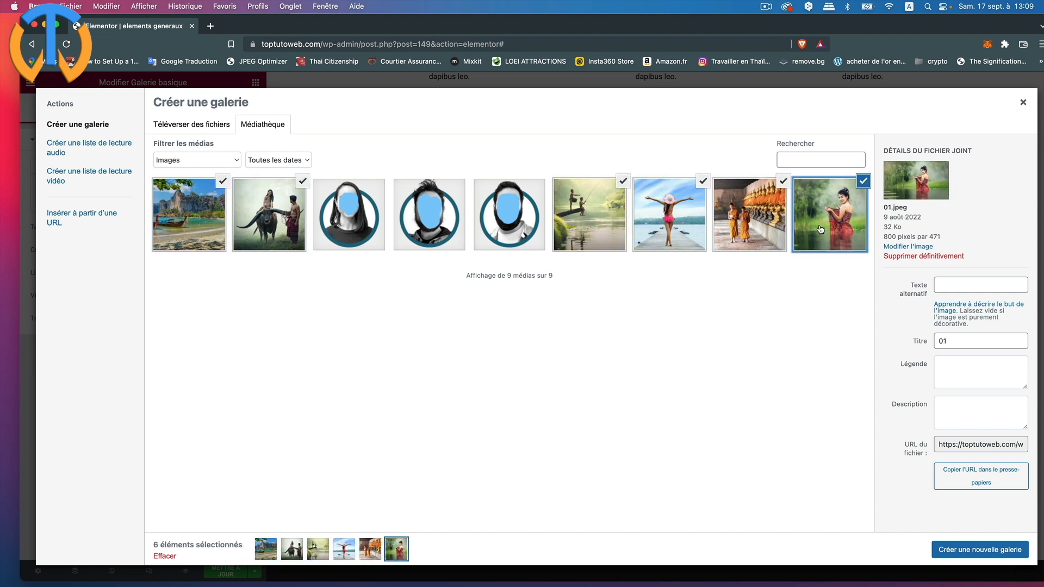
{"action": "left_click", "coordinate": [960, 551]}
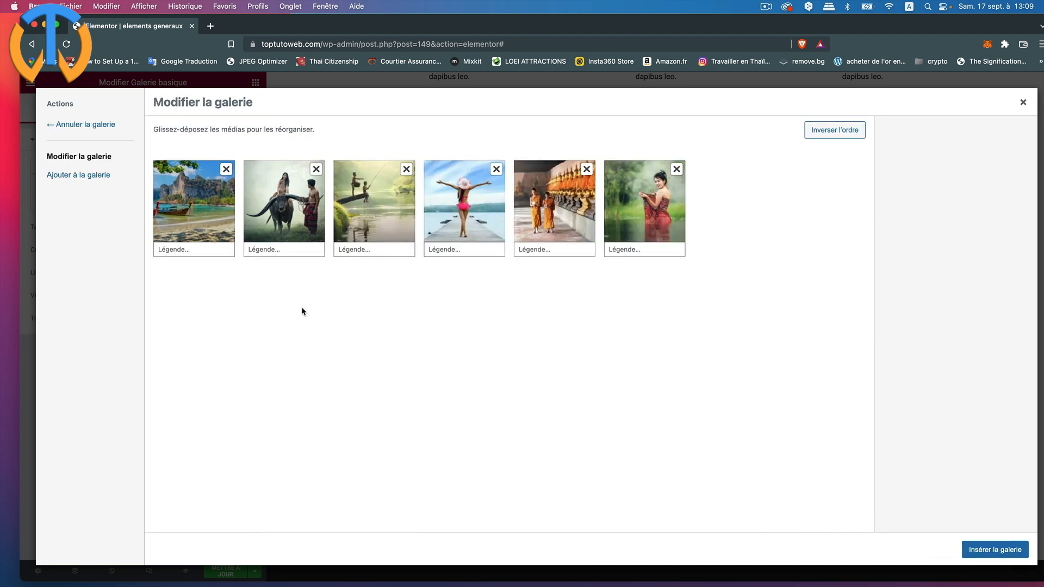
Move the fishing photo to second place, ahead of the buffalo photo, and insert the gallery.
{"action": "left_click_drag", "start_coordinate": [372, 226], "coordinate": [310, 240]}
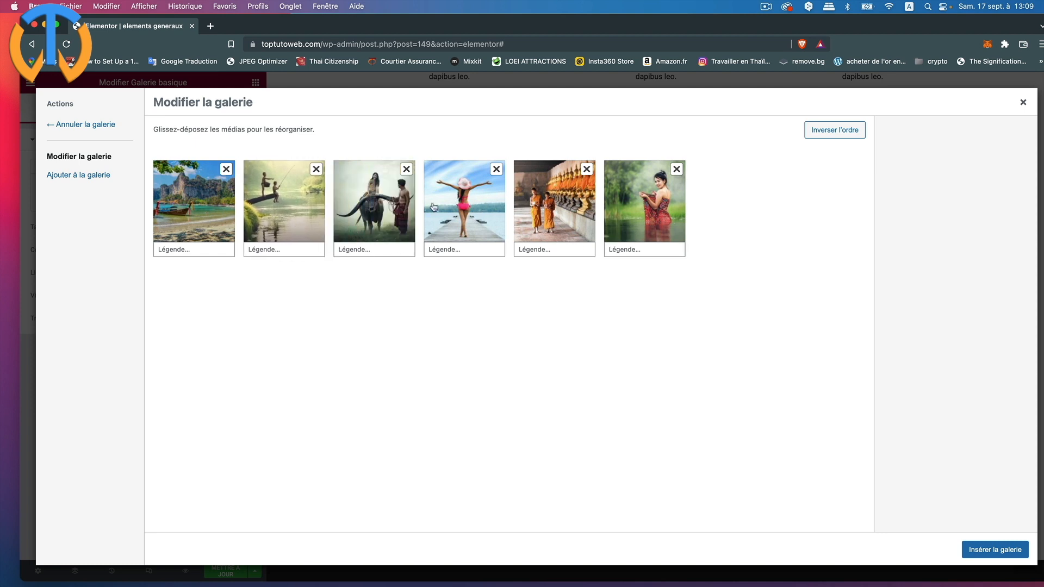
{"action": "left_click", "coordinate": [997, 548]}
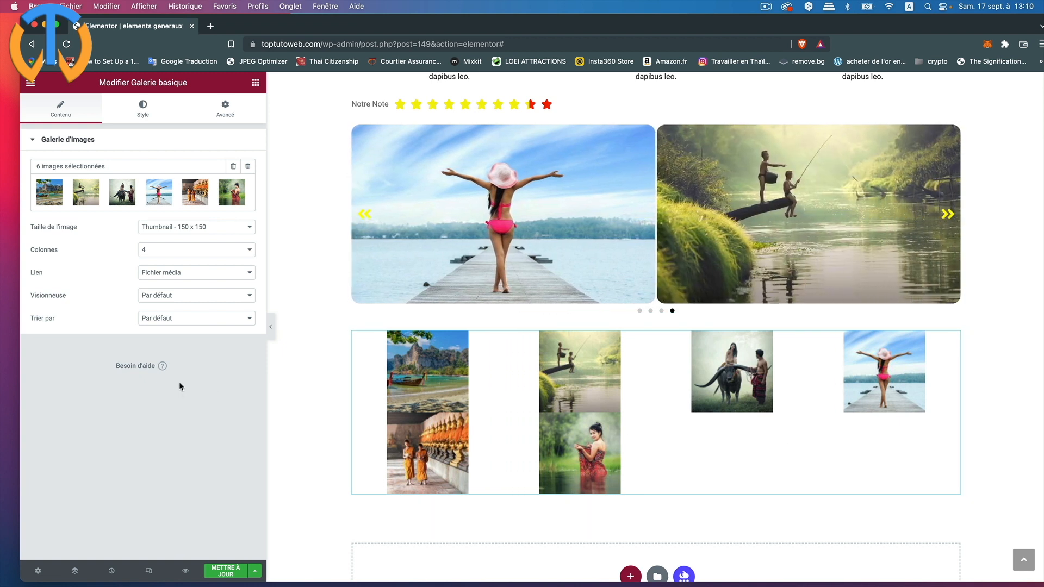
Set the gallery's image size to Entière with 3 columns, keeping Fichier média as the link.
{"action": "left_click", "coordinate": [175, 227]}
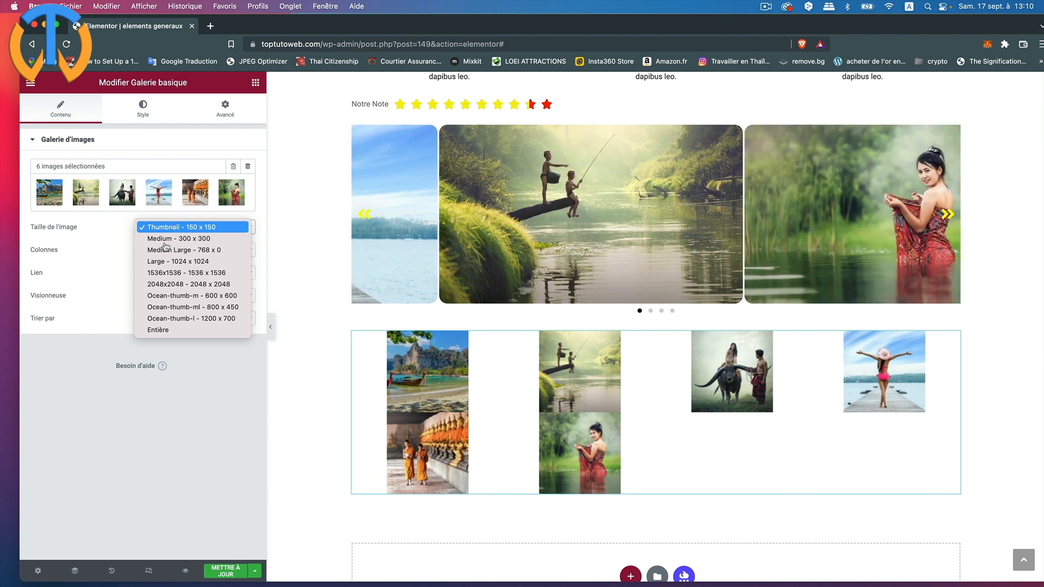
{"action": "left_click", "coordinate": [164, 331]}
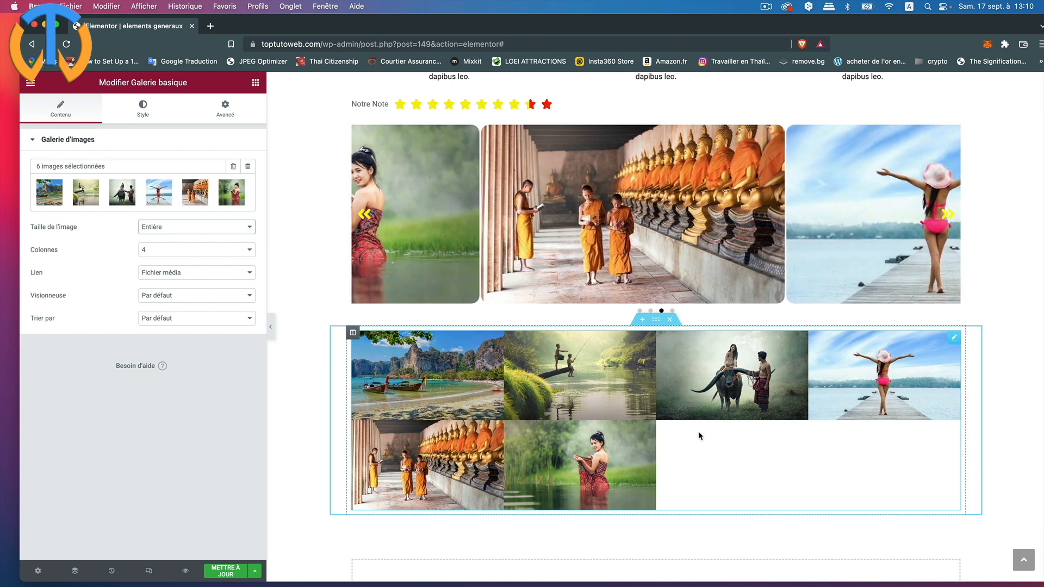
{"action": "left_click", "coordinate": [158, 250]}
{"action": "left_click", "coordinate": [156, 241]}
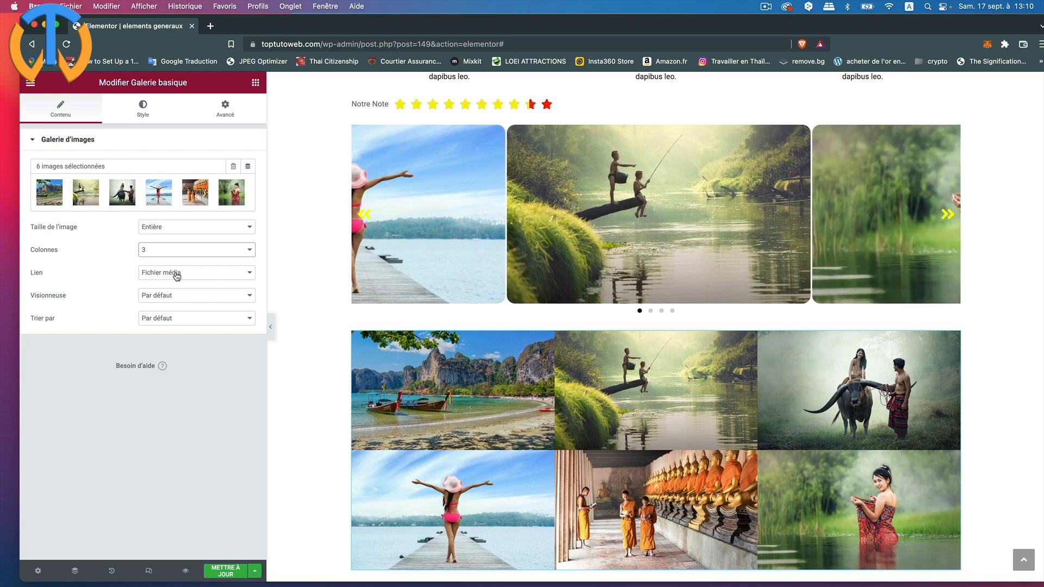
{"action": "left_click", "coordinate": [177, 277]}
{"action": "left_click", "coordinate": [177, 277]}
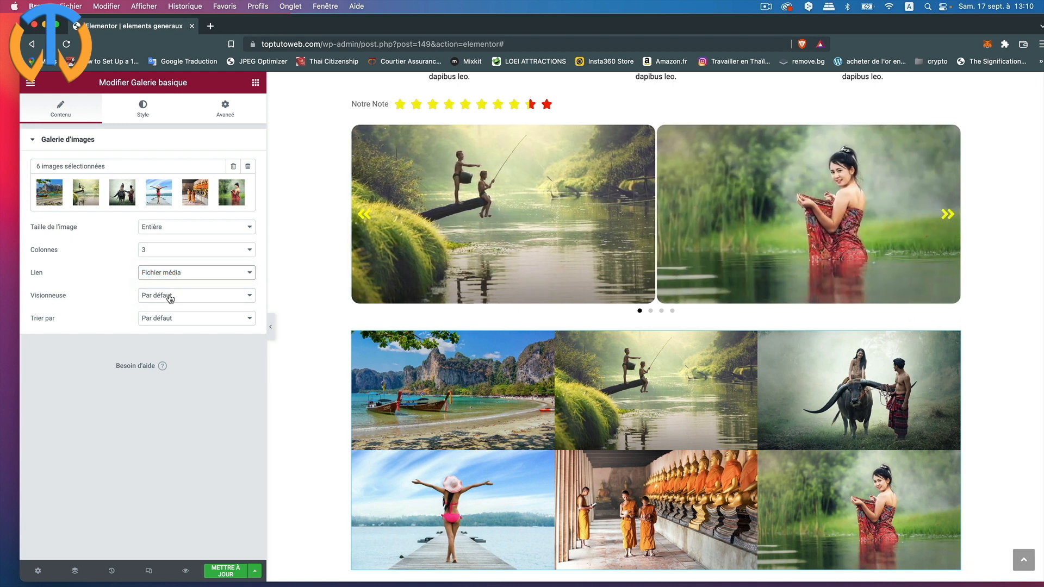
Set the gallery's Visionneuse option to Oui and update the page.
{"action": "left_click", "coordinate": [170, 298]}
{"action": "left_click", "coordinate": [163, 307]}
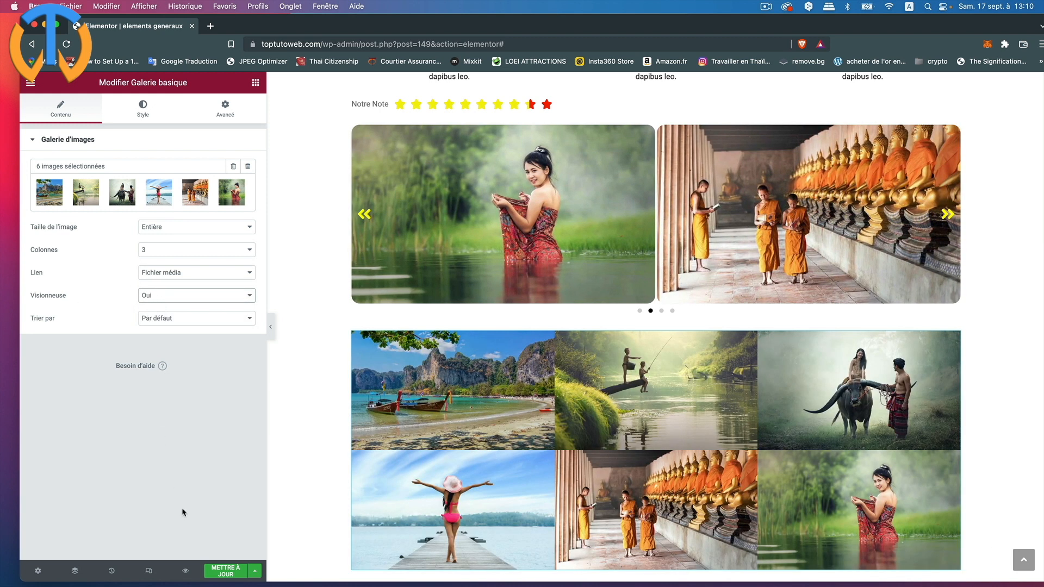
{"action": "left_click", "coordinate": [222, 572]}
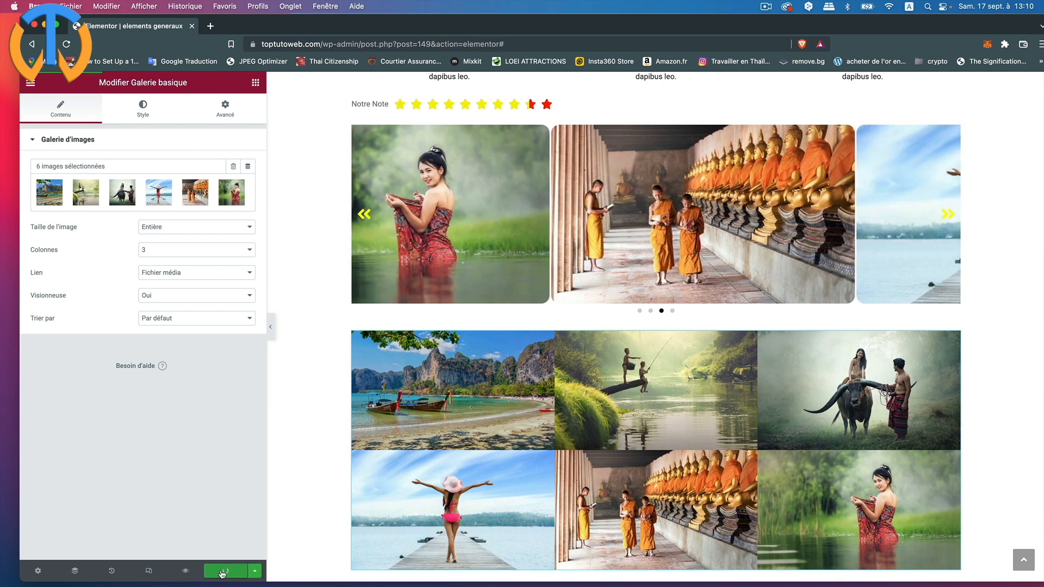
Preview the page, browse the gallery photos in the lightbox from the beach image onward, close it, and return to the editor.
{"action": "left_click", "coordinate": [185, 573]}
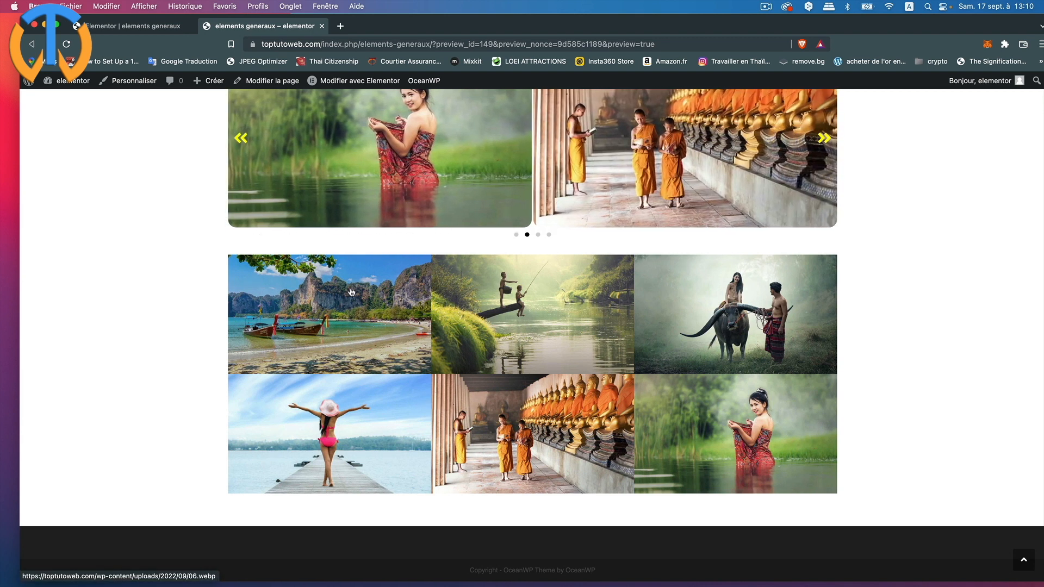
{"action": "left_click", "coordinate": [346, 327]}
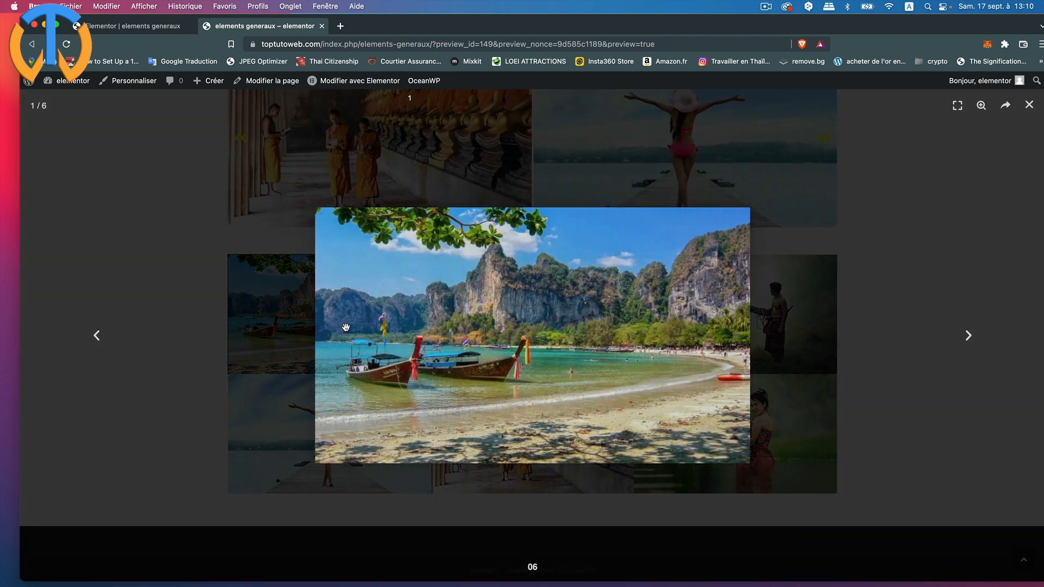
{"action": "left_click", "coordinate": [968, 336]}
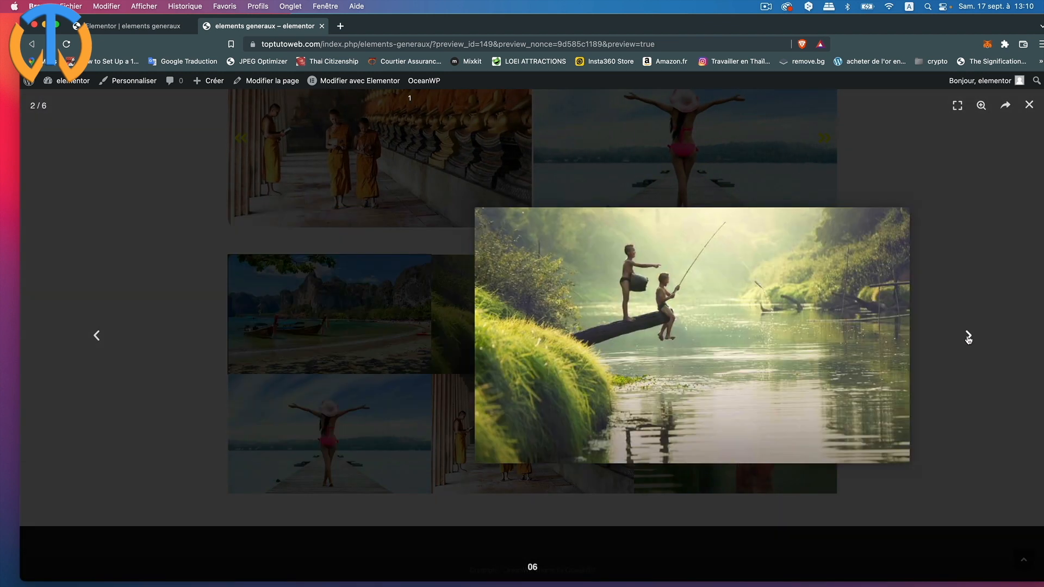
{"action": "left_click", "coordinate": [968, 336]}
{"action": "left_click", "coordinate": [968, 336]}
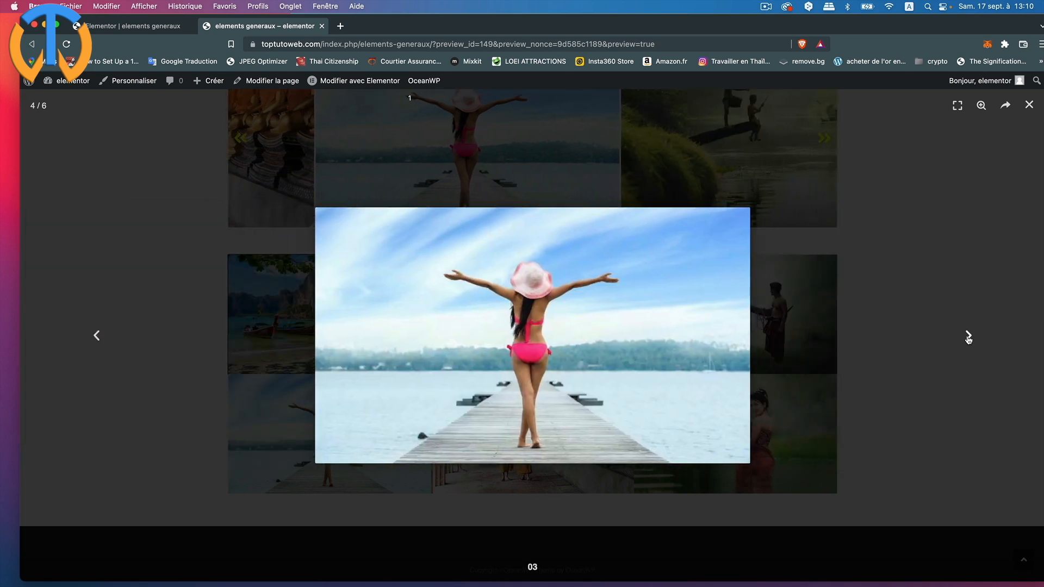
{"action": "left_click", "coordinate": [968, 336]}
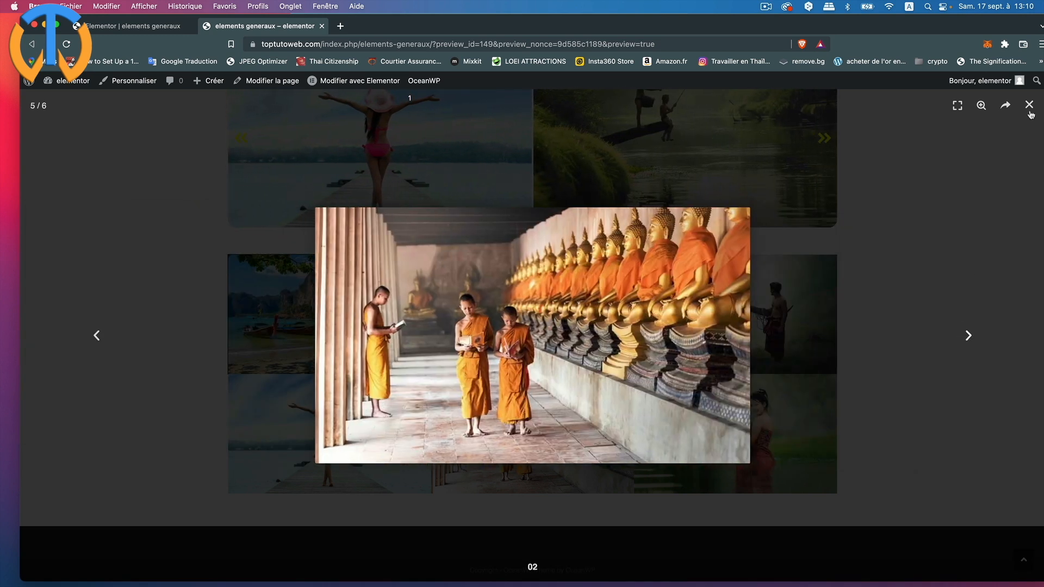
{"action": "left_click", "coordinate": [1027, 110]}
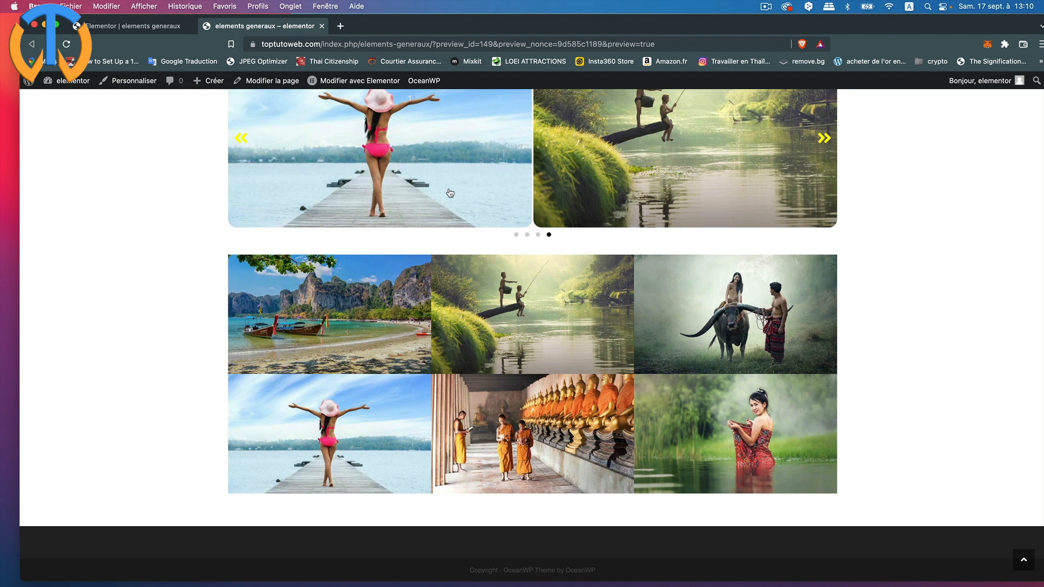
{"action": "left_click", "coordinate": [152, 27]}
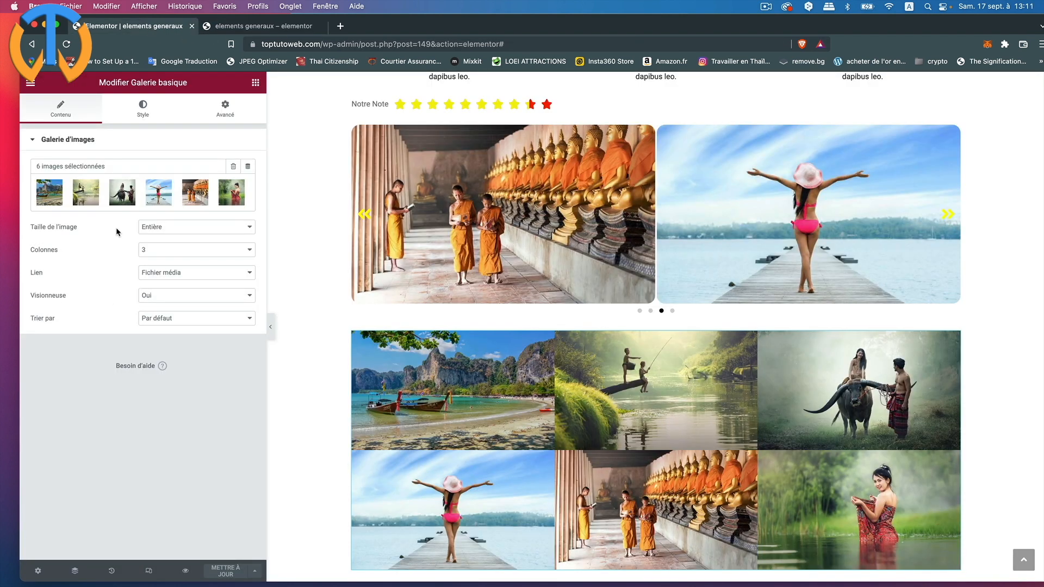
Set the spacing between the gallery images to Personnalisé with a value of 4.
{"action": "left_click", "coordinate": [142, 109]}
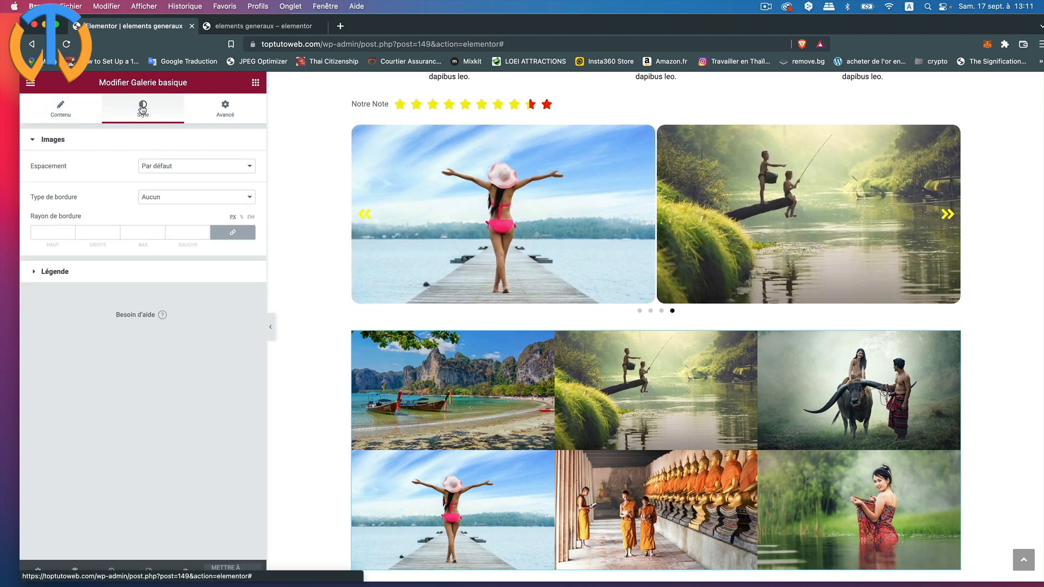
{"action": "left_click", "coordinate": [169, 171]}
{"action": "left_click", "coordinate": [168, 178]}
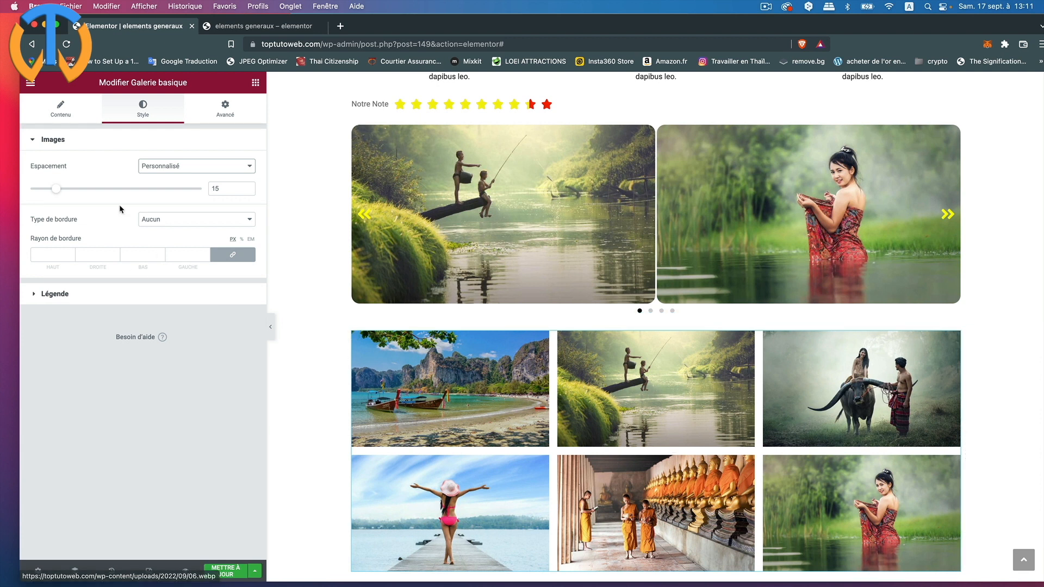
{"action": "left_click_drag", "start_coordinate": [55, 190], "coordinate": [38, 193]}
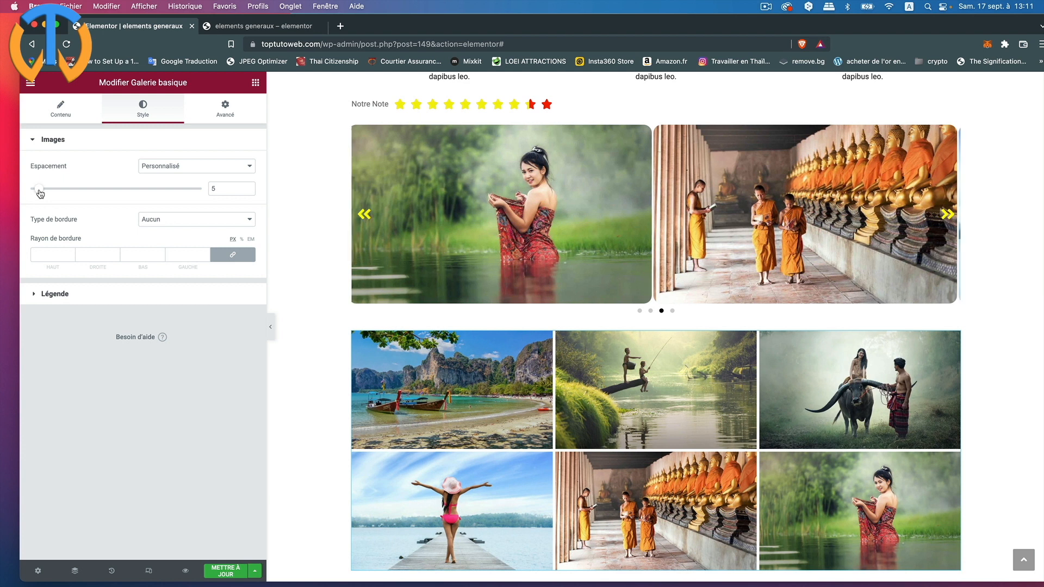
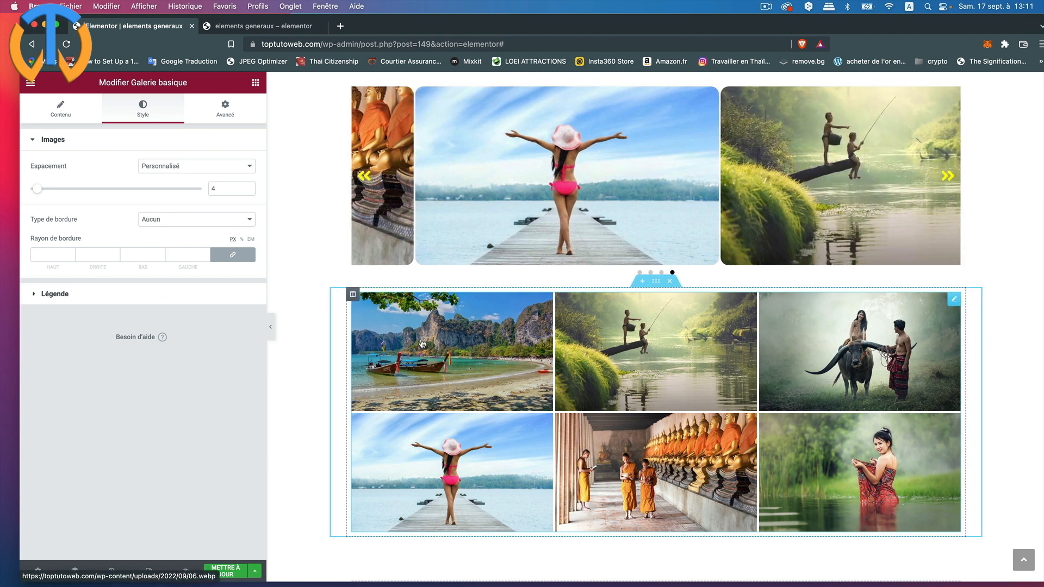
Set the border radius of the gallery images to 15 on all four corners.
{"action": "left_click", "coordinate": [71, 256]}
{"action": "type", "text": "3"}
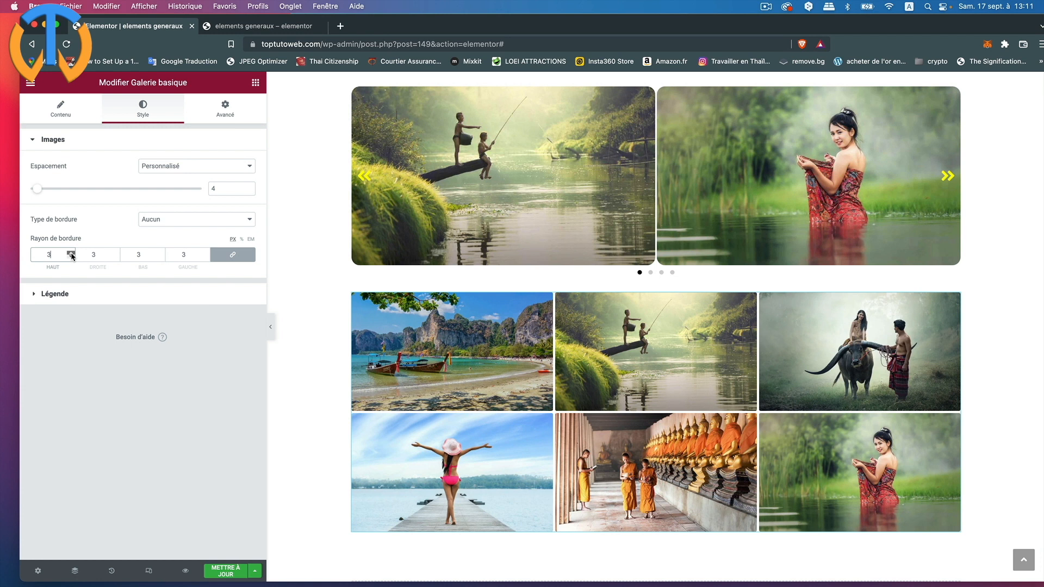
{"action": "left_click", "coordinate": [71, 255]}
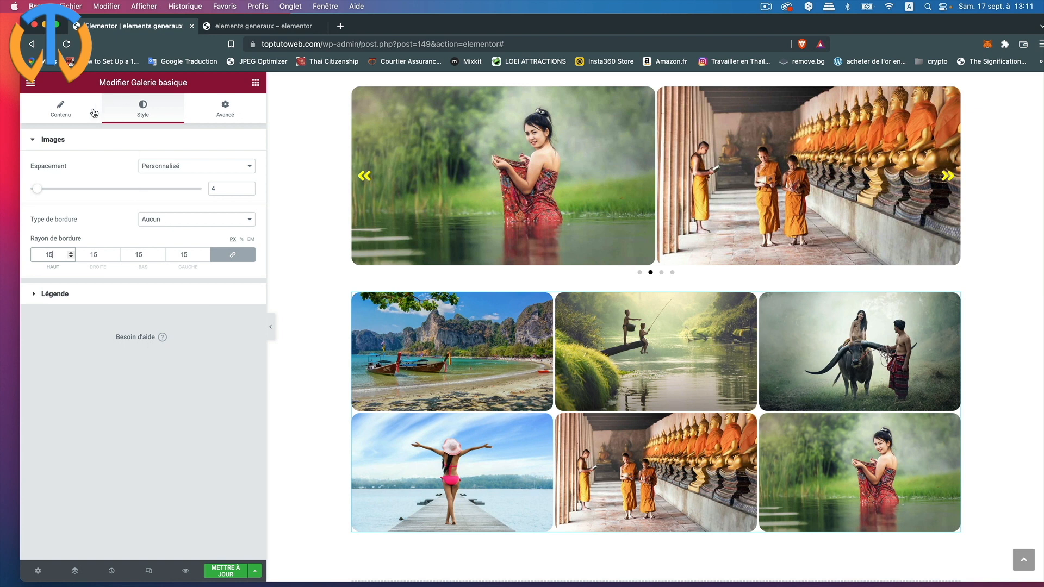
Review the gallery's Légende style settings and its display options, keeping Afficher.
{"action": "left_click", "coordinate": [35, 143]}
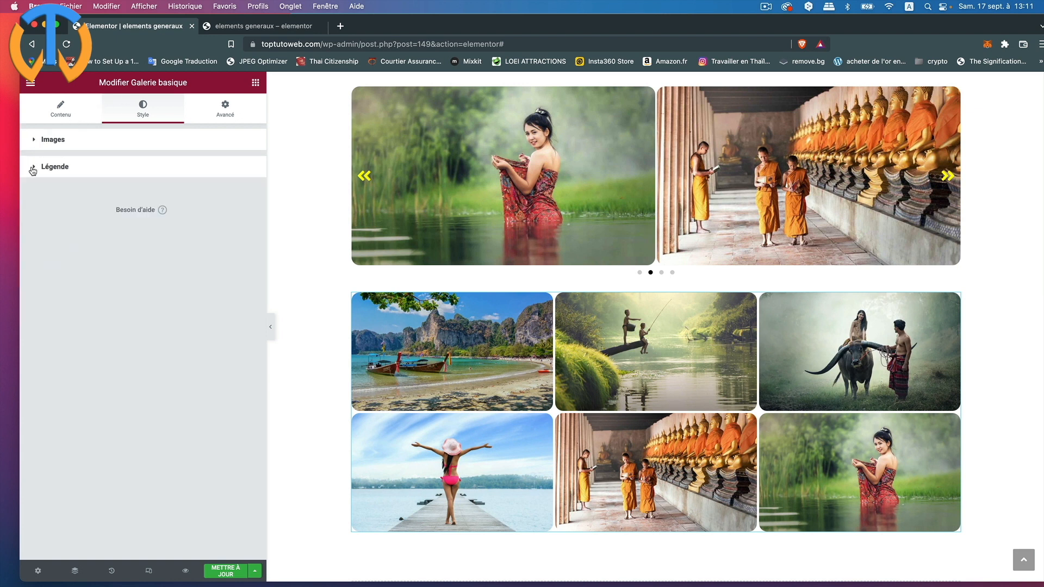
{"action": "left_click", "coordinate": [33, 169]}
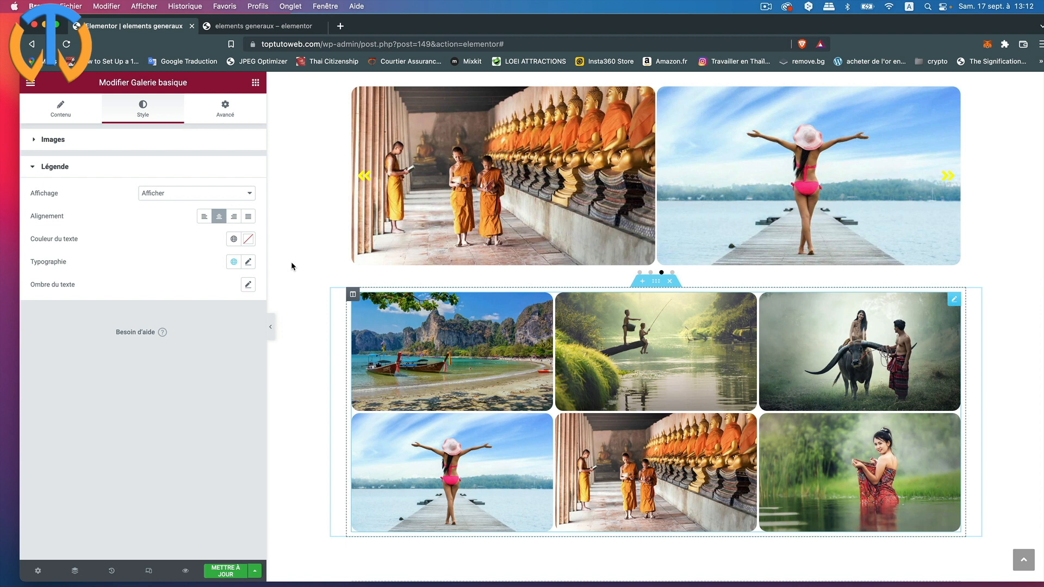
{"action": "left_click", "coordinate": [195, 197]}
{"action": "left_click", "coordinate": [193, 204]}
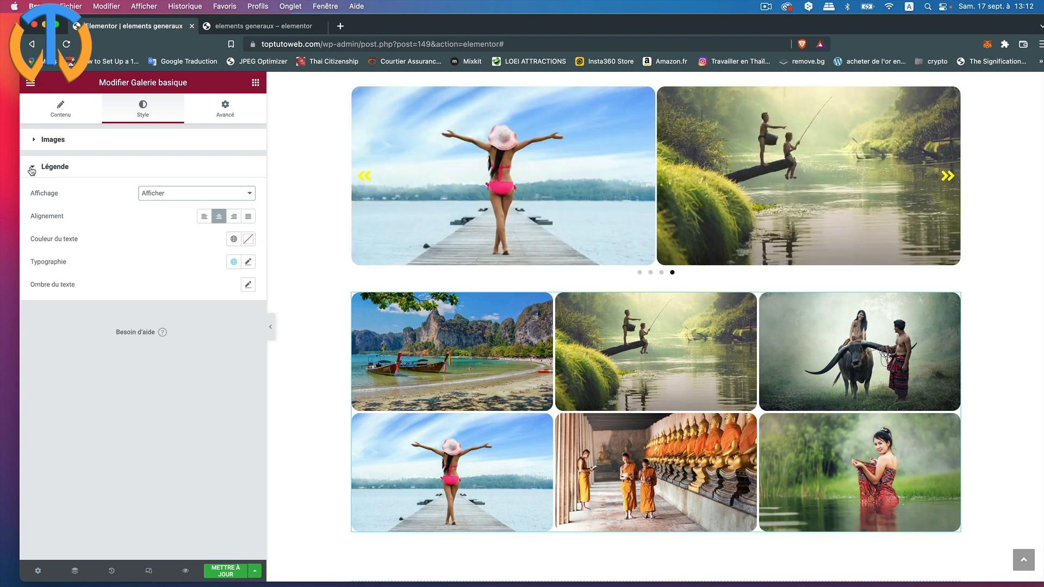
{"action": "left_click", "coordinate": [32, 171]}
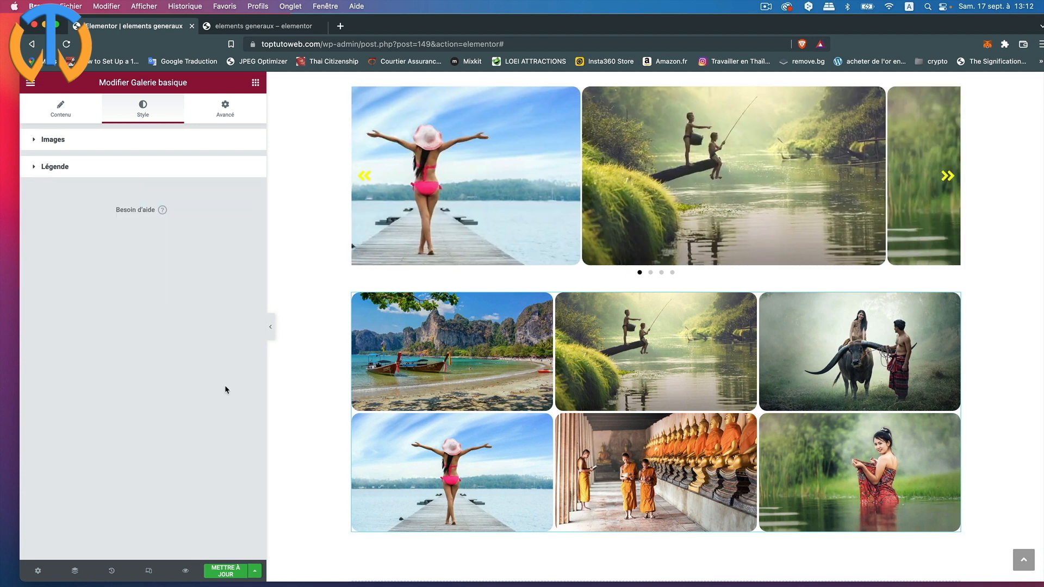
Add a Liste d'icône widget in the empty section below the gallery, try the inline layout, and restore the default layout.
{"action": "scroll", "coordinate": [699, 409], "scroll_direction": "down", "scroll_amount": 2}
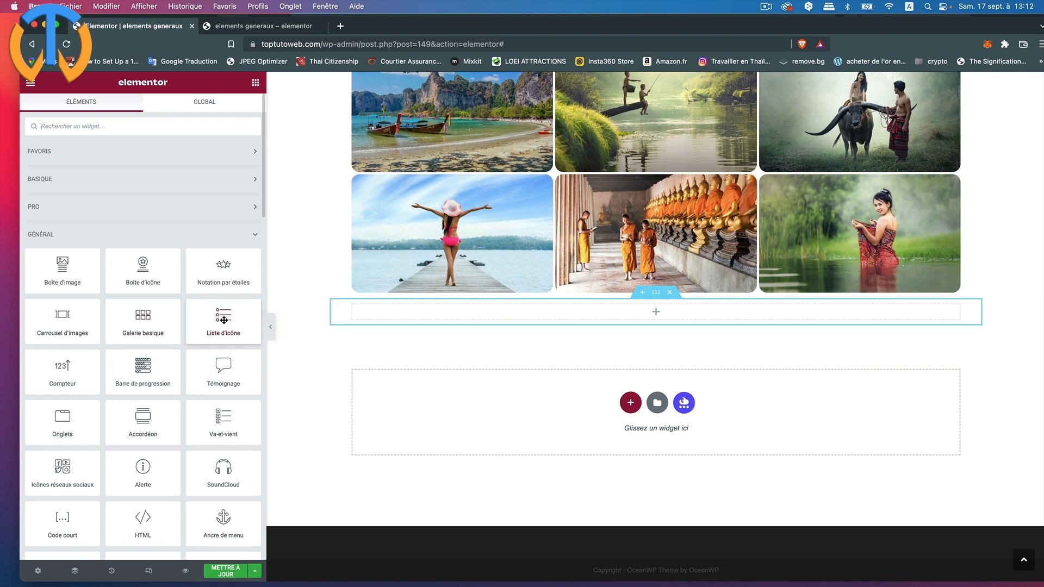
{"action": "left_click_drag", "start_coordinate": [224, 320], "coordinate": [409, 313]}
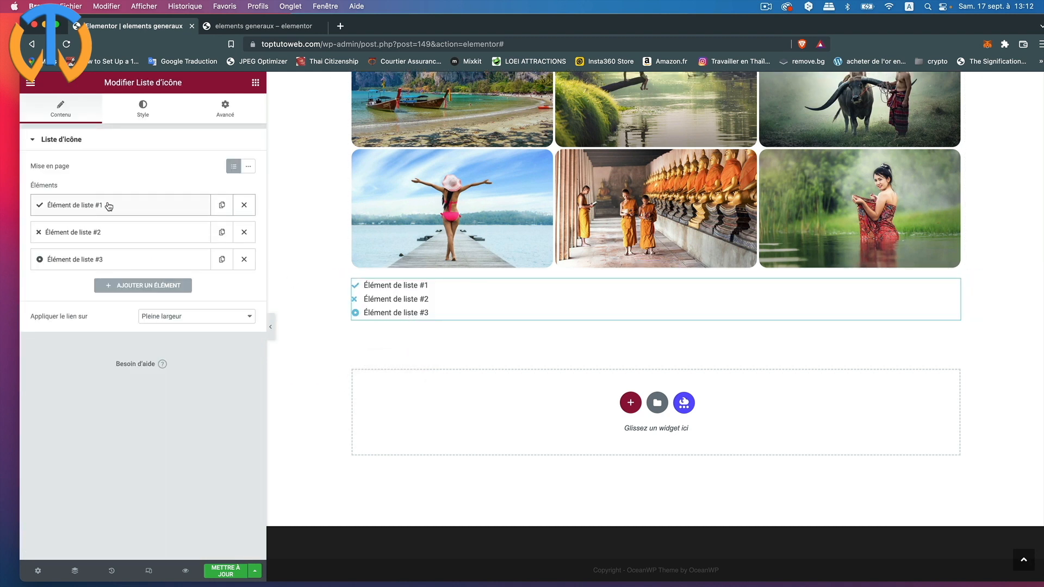
{"action": "left_click", "coordinate": [250, 167]}
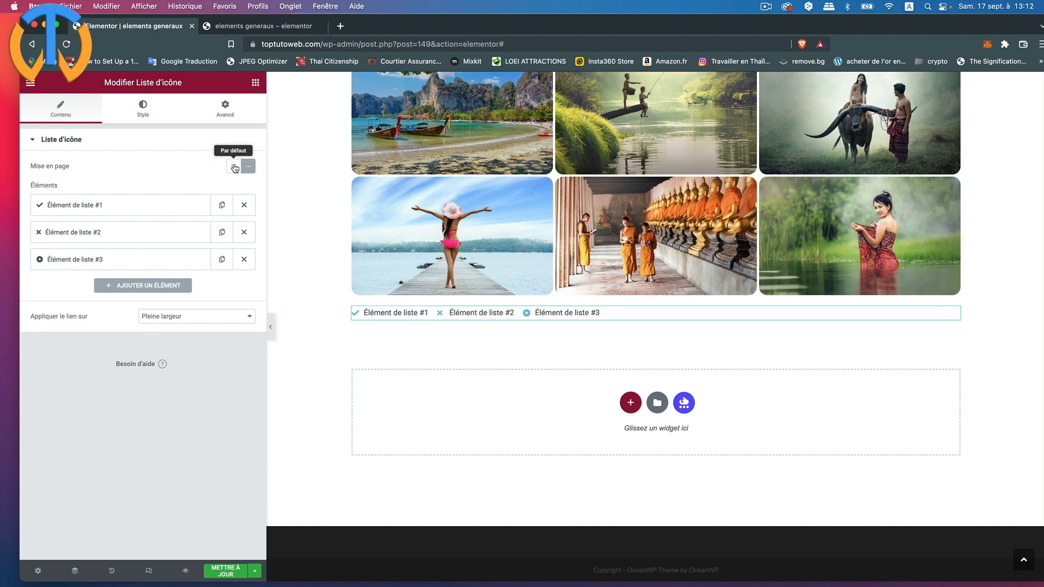
{"action": "left_click", "coordinate": [234, 167]}
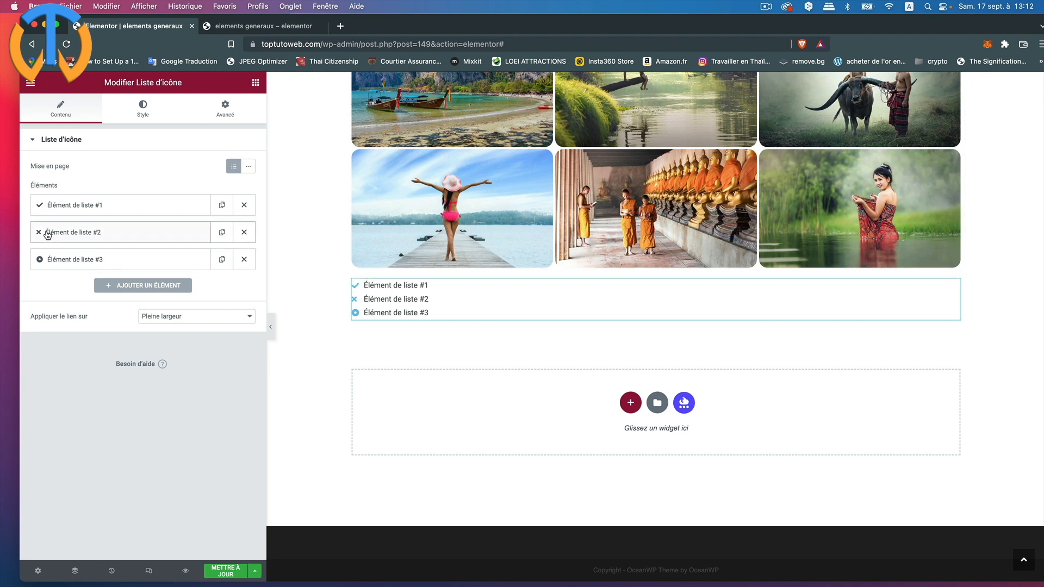
Add a fourth item to the icon list with the text "Changer le nom".
{"action": "left_click", "coordinate": [99, 286]}
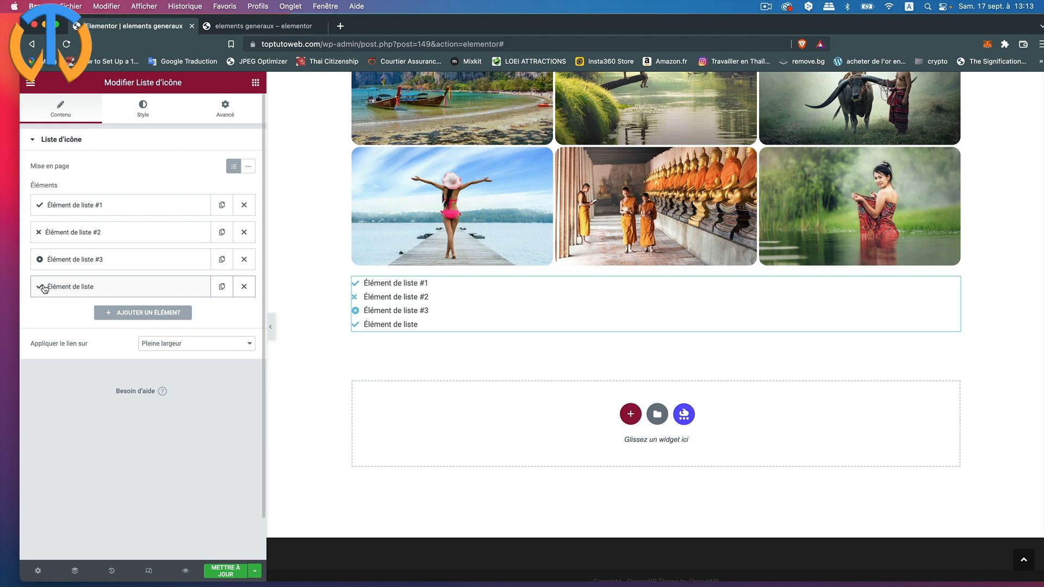
{"action": "left_click", "coordinate": [102, 287]}
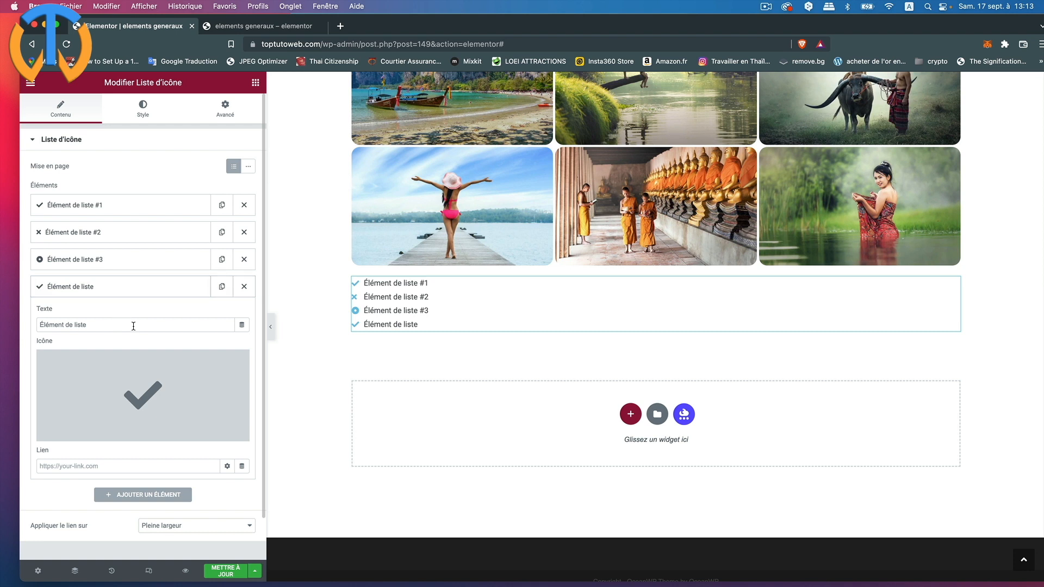
{"action": "left_click_drag", "start_coordinate": [92, 328], "coordinate": [23, 325]}
{"action": "type", "text": "Changer le nom"}
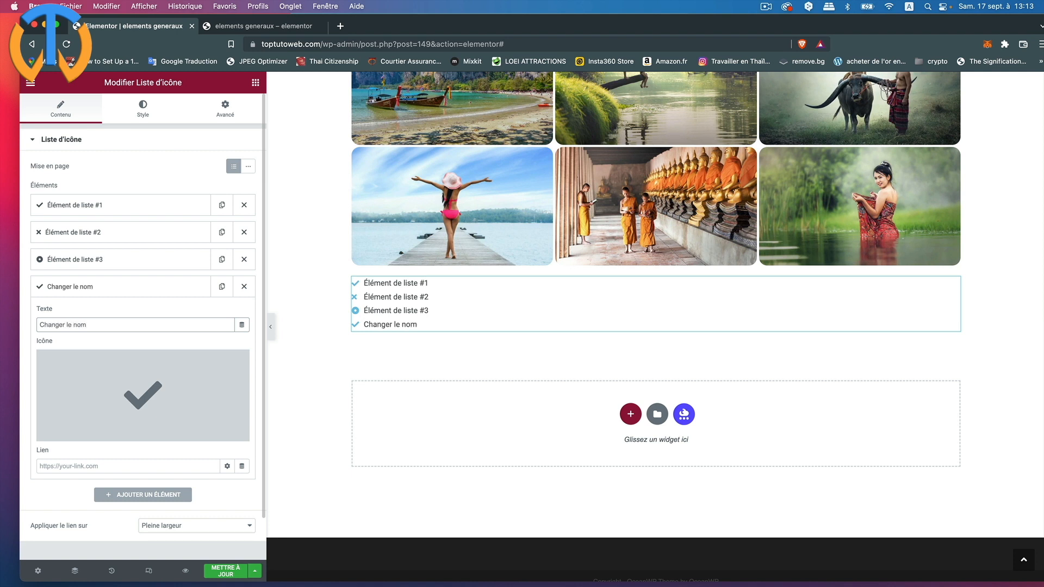
Replace the fourth list item's check mark icon with a right-pointing chevron in a filled circle.
{"action": "mouse_move", "coordinate": [127, 405]}
{"action": "left_click", "coordinate": [96, 431]}
{"action": "left_click", "coordinate": [499, 397]}
{"action": "left_click", "coordinate": [836, 537]}
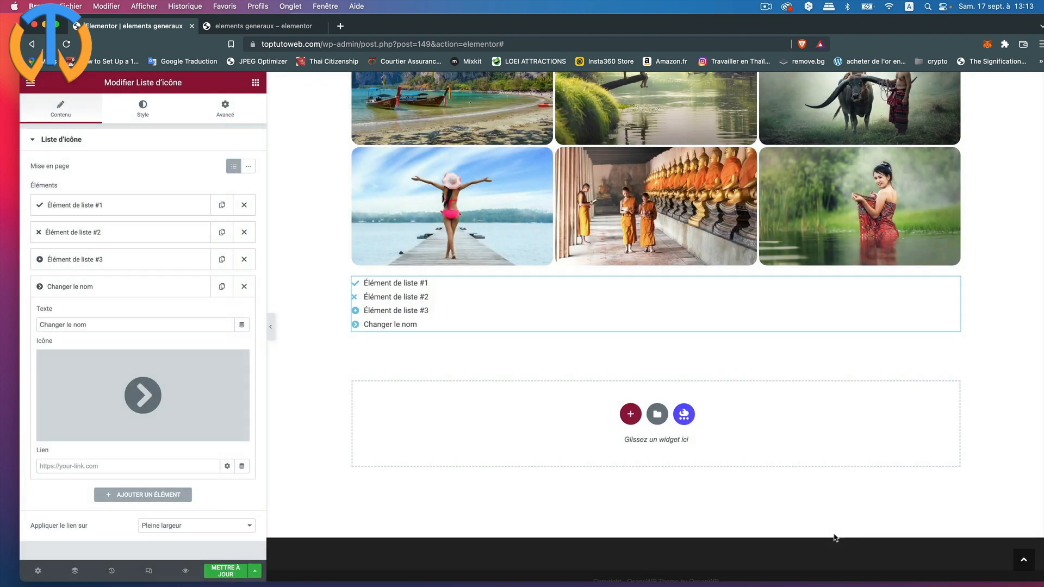
Check the choices for where the list's link applies, keeping Pleine largeur, and collapse the fourth item.
{"action": "scroll", "coordinate": [126, 475], "scroll_direction": "down", "scroll_amount": 2}
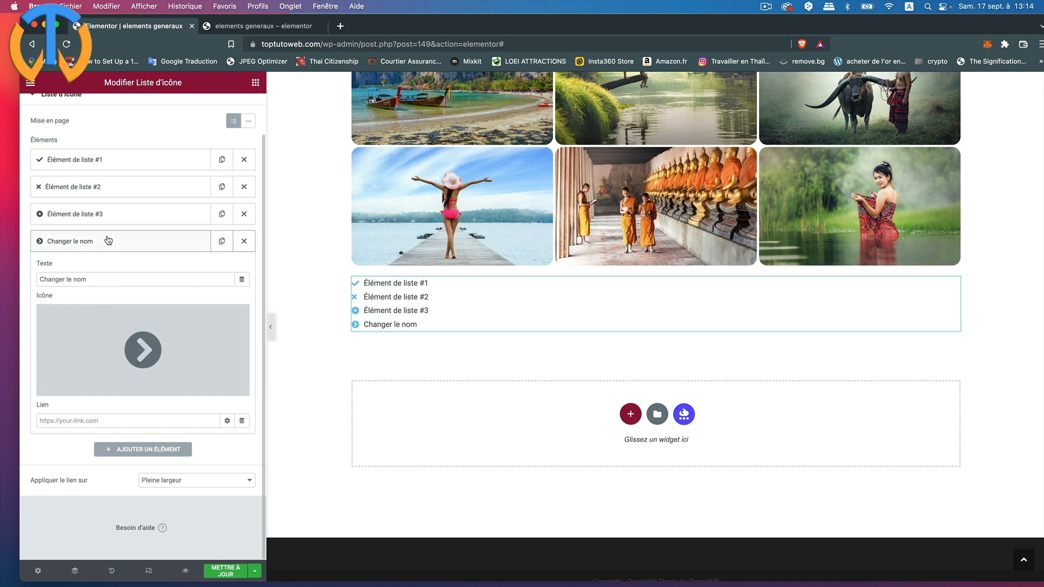
{"action": "left_click", "coordinate": [178, 484]}
{"action": "left_click", "coordinate": [177, 482]}
{"action": "left_click", "coordinate": [89, 242]}
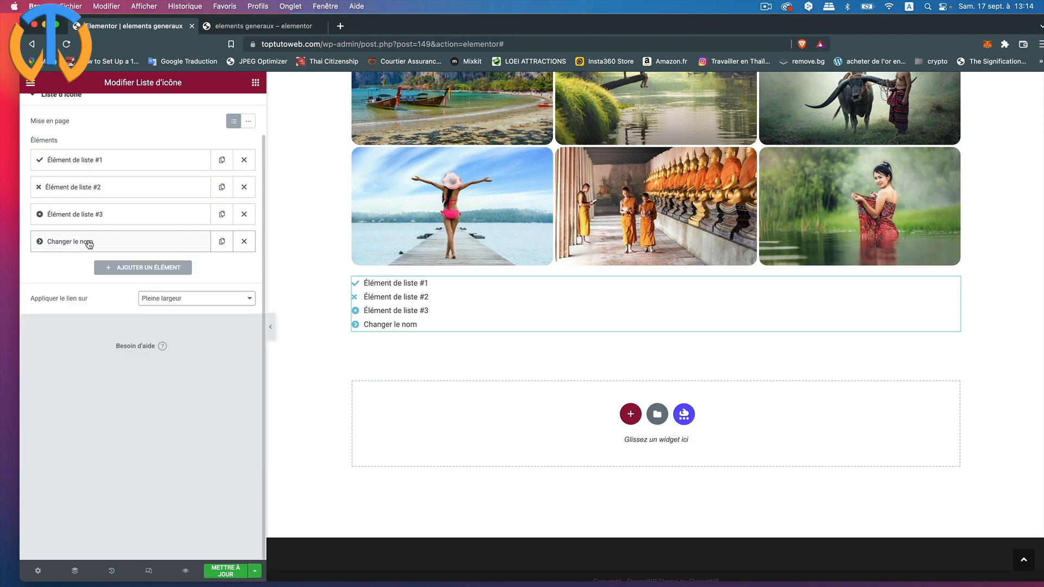
{"action": "scroll", "coordinate": [114, 135], "scroll_direction": "up", "scroll_amount": 2}
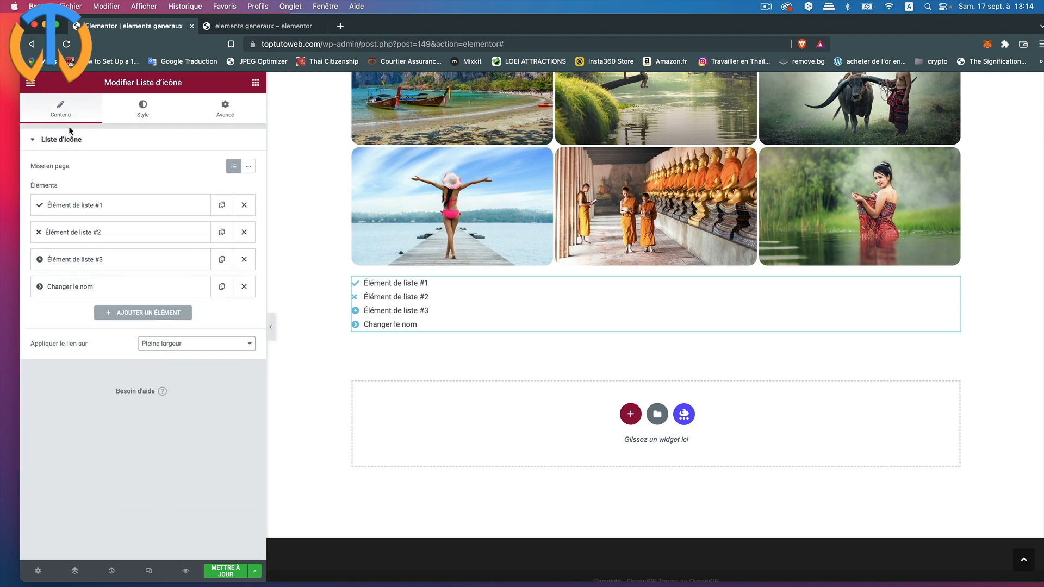
Set the space between the icon list's items to 9 and the icon size to 21.
{"action": "left_click", "coordinate": [139, 111]}
{"action": "left_click_drag", "start_coordinate": [32, 178], "coordinate": [63, 179]}
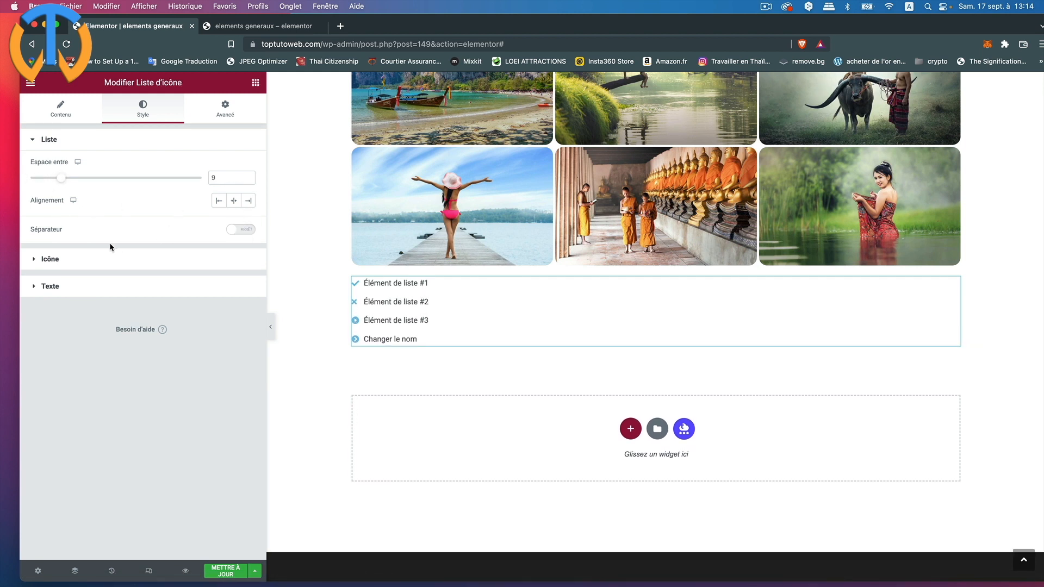
{"action": "left_click", "coordinate": [38, 263]}
{"action": "mouse_move", "coordinate": [45, 251]}
{"action": "left_mouse_down"}
{"action": "mouse_move", "coordinate": [67, 251]}
{"action": "mouse_move", "coordinate": [58, 252]}
{"action": "left_mouse_up"}
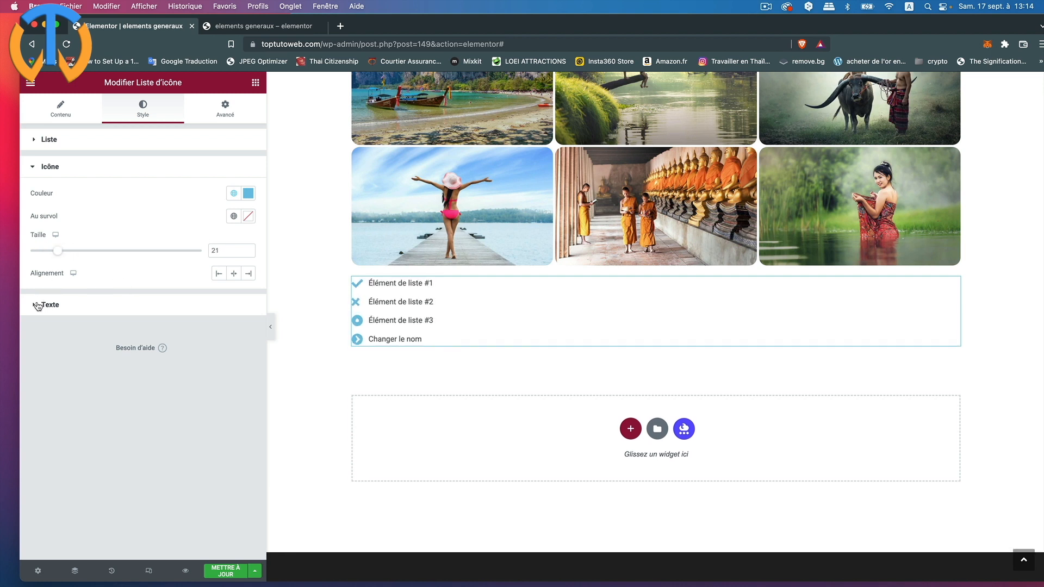
Slightly increase the text indent of the icon list's items.
{"action": "left_click", "coordinate": [38, 305]}
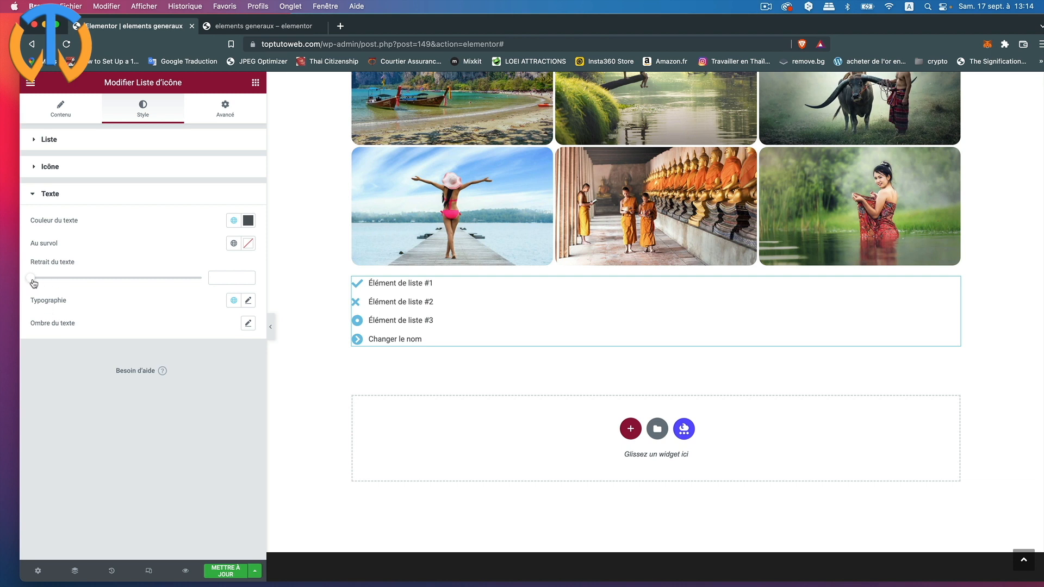
{"action": "left_click_drag", "start_coordinate": [32, 281], "coordinate": [57, 279]}
Add a Compteur widget in the empty section below the icon list.
{"action": "left_click", "coordinate": [579, 322]}
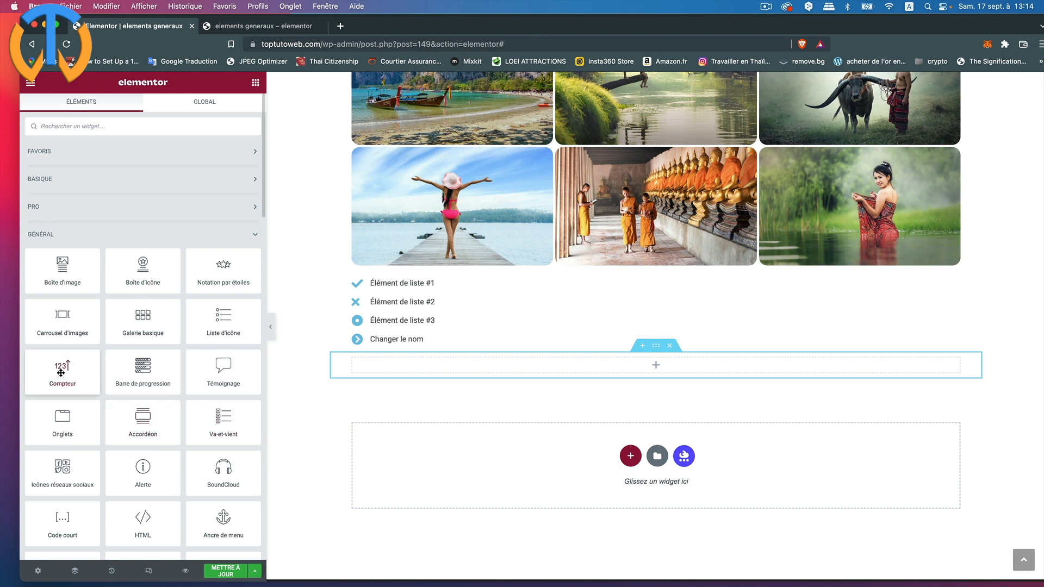
{"action": "left_click_drag", "start_coordinate": [61, 373], "coordinate": [487, 367]}
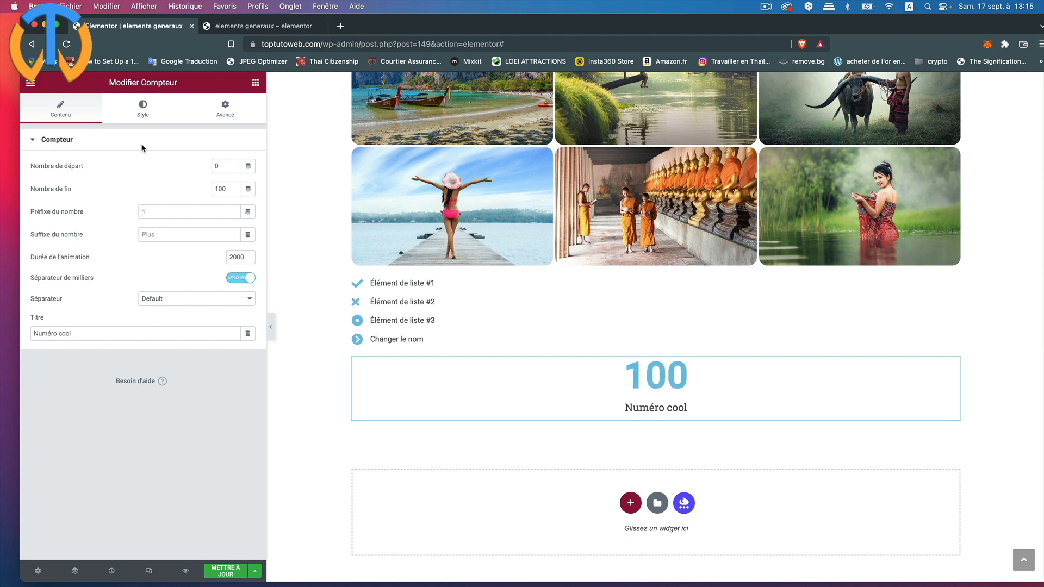
Set the counter's end number to 1582.
{"action": "double_click", "coordinate": [222, 188]}
{"action": "type", "text": "1582"}
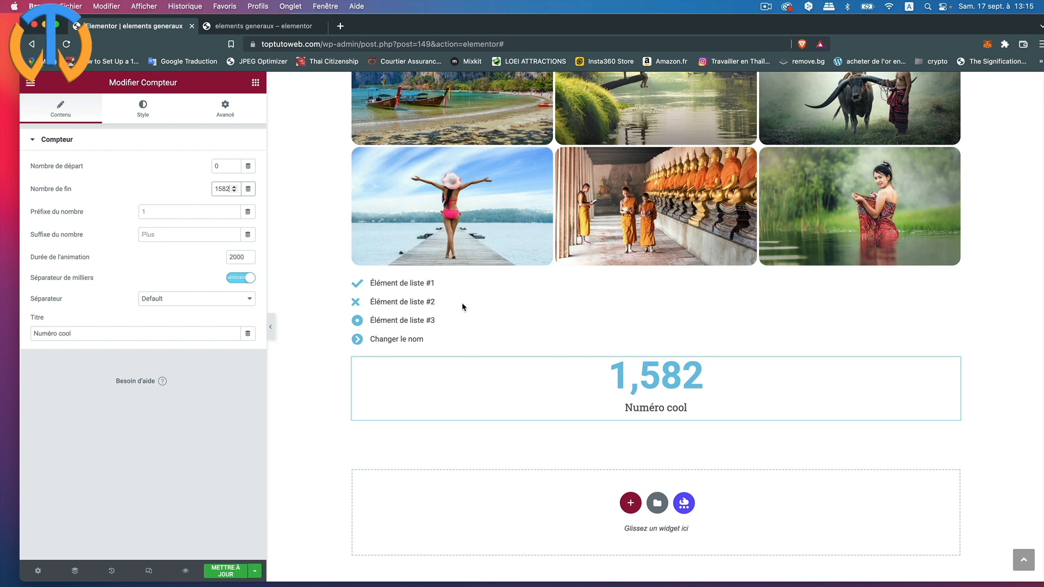
Give the counter's number the prefix "Envoi" and the suffix "colis".
{"action": "left_click", "coordinate": [142, 212]}
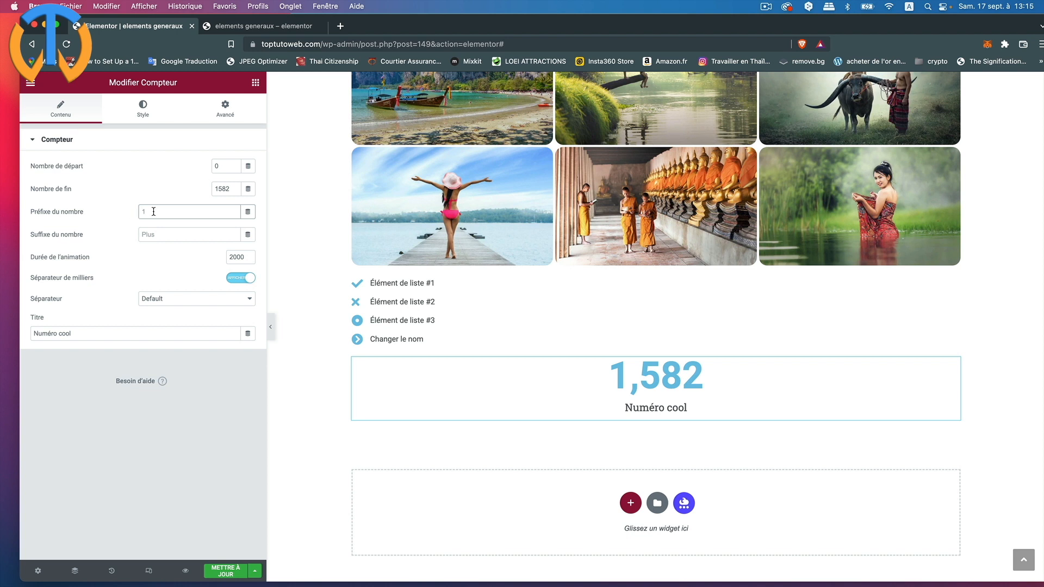
{"action": "type", "text": "Envol"}
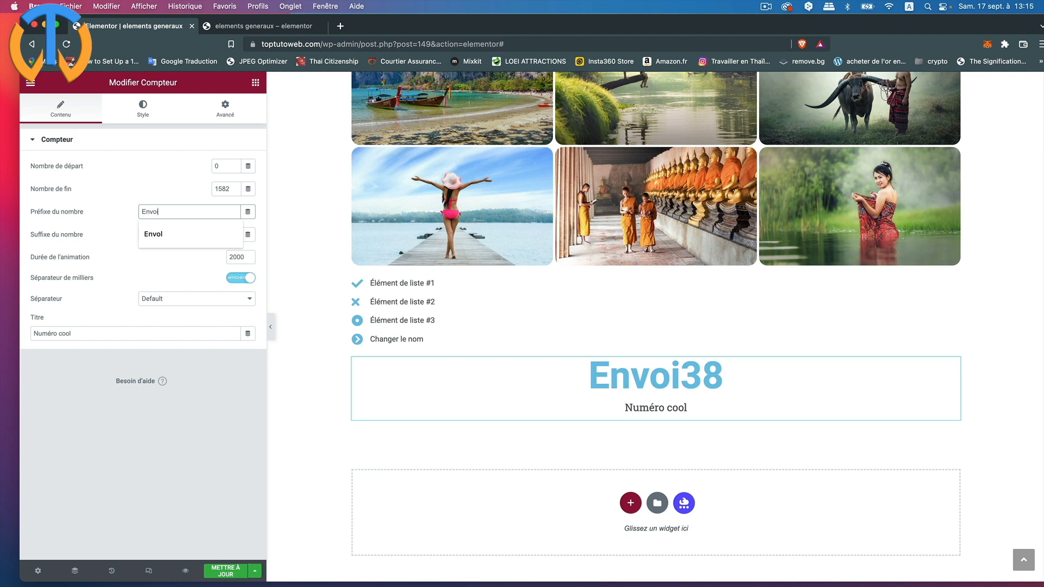
{"action": "left_click", "coordinate": [167, 211]}
{"action": "left_click", "coordinate": [157, 234]}
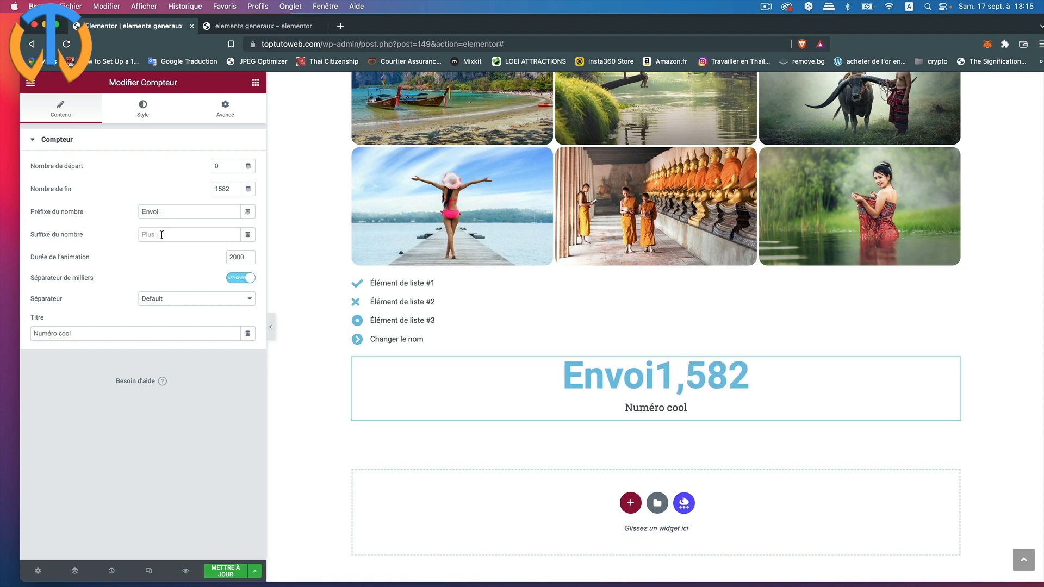
{"action": "type", "text": "colis"}
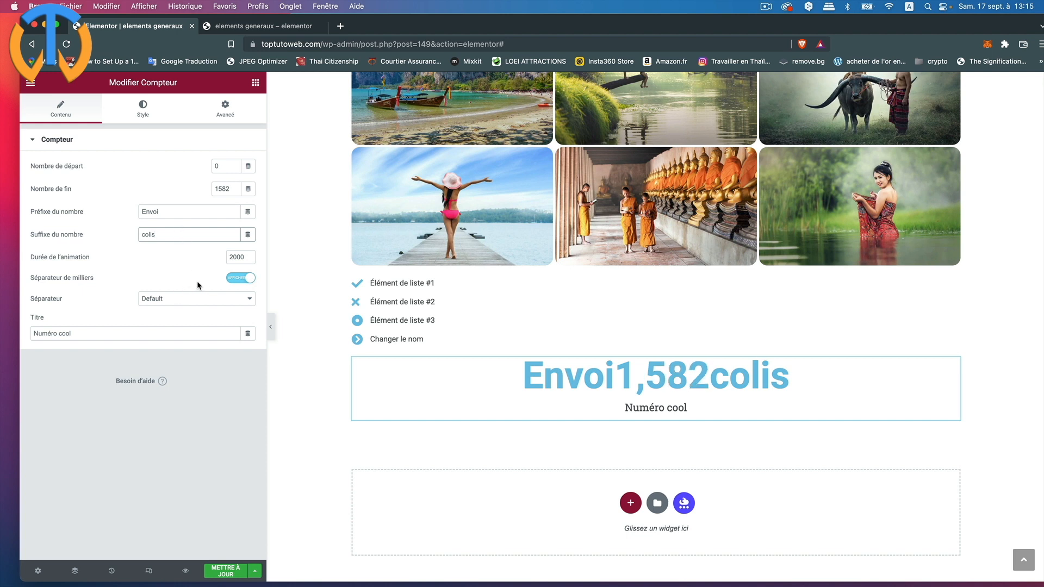
Set the counter's animation duration to 4000 and its thousands separator to Dot.
{"action": "double_click", "coordinate": [239, 257]}
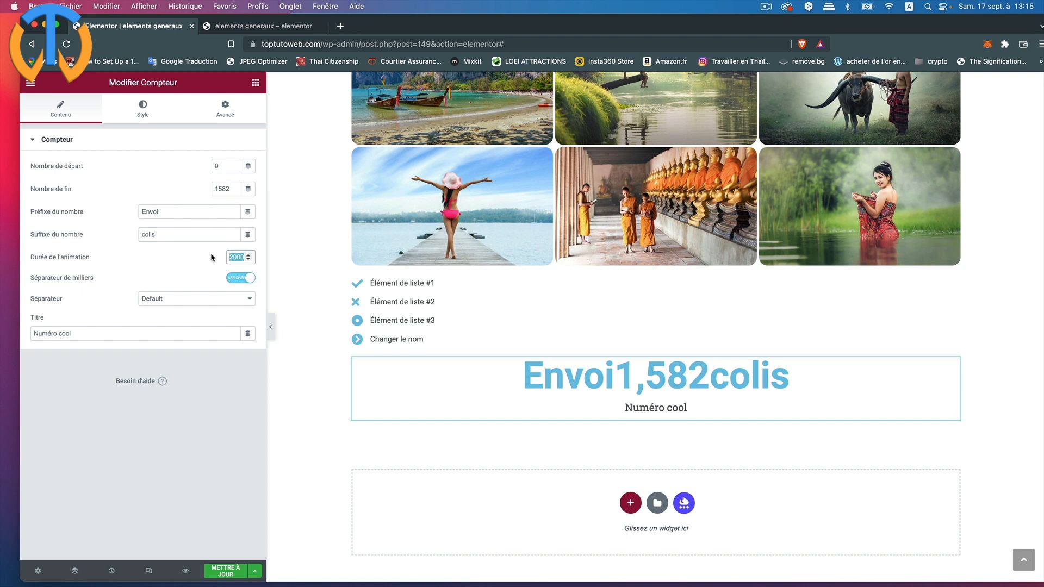
{"action": "type", "text": "4000"}
{"action": "left_click", "coordinate": [153, 300]}
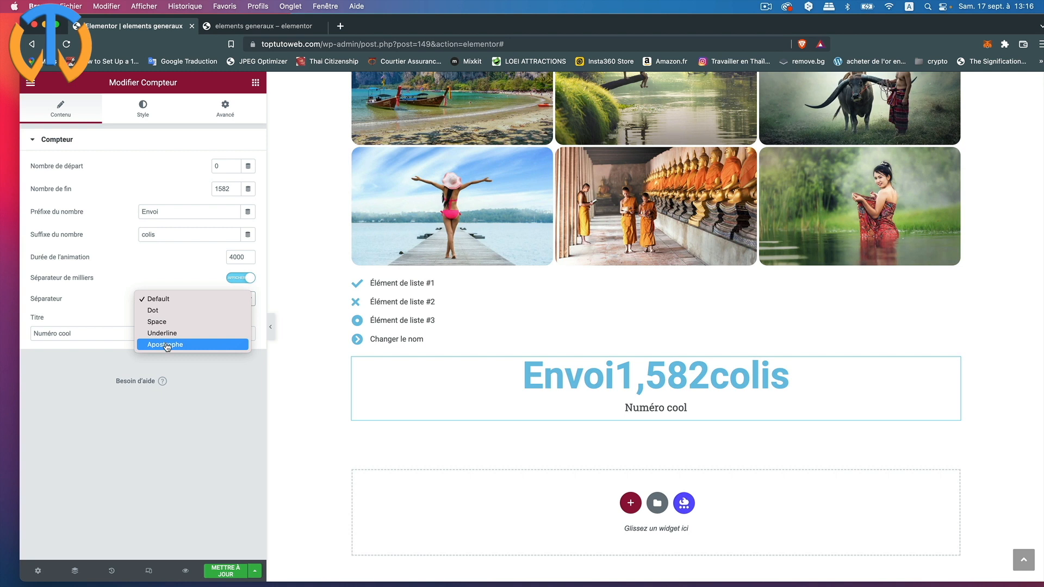
{"action": "left_click", "coordinate": [158, 314]}
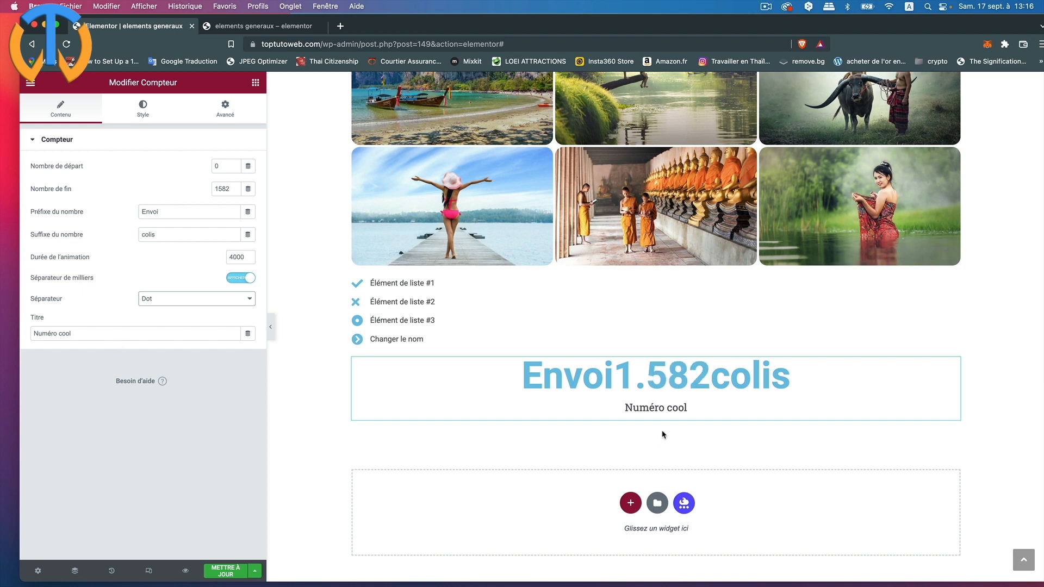
Replace the counter's title with "Super cool".
{"action": "left_click_drag", "start_coordinate": [81, 331], "coordinate": [13, 335]}
{"action": "type", "text": "Super cool"}
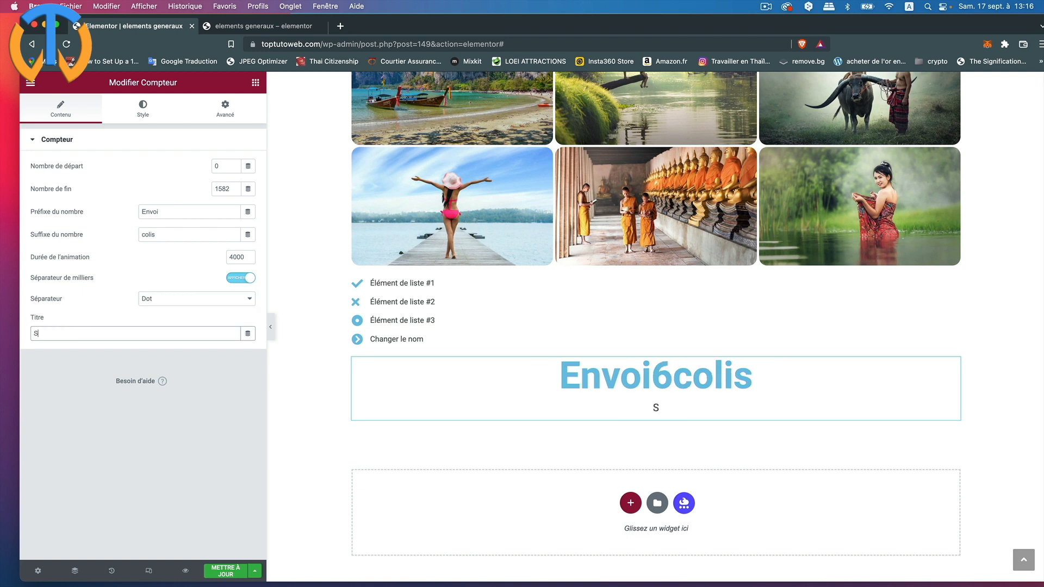
Set the font size of the counter's number to 72 px in its typography settings.
{"action": "left_click", "coordinate": [142, 108]}
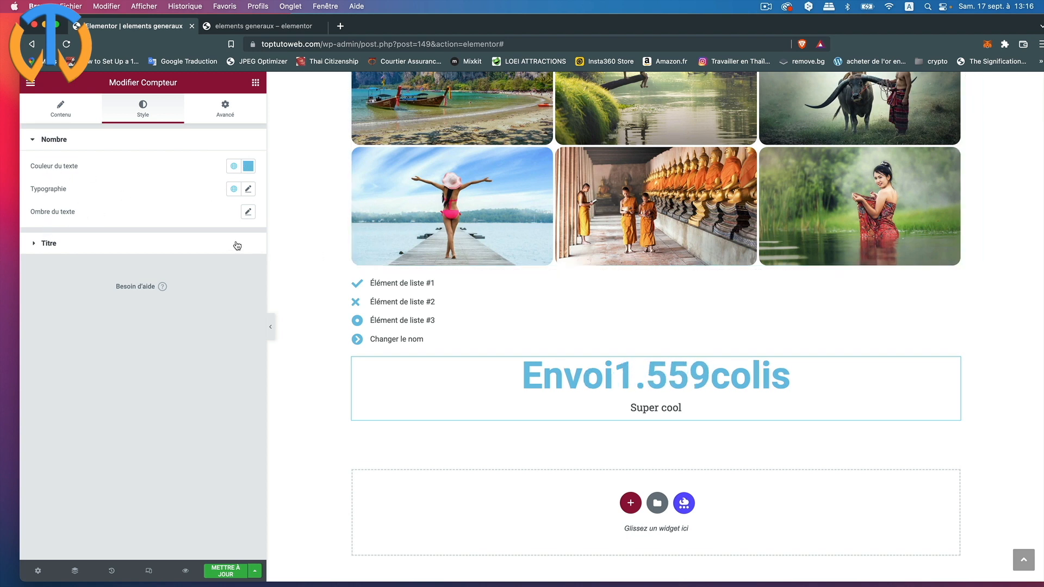
{"action": "left_click", "coordinate": [248, 189]}
{"action": "left_click_drag", "start_coordinate": [46, 277], "coordinate": [96, 275]}
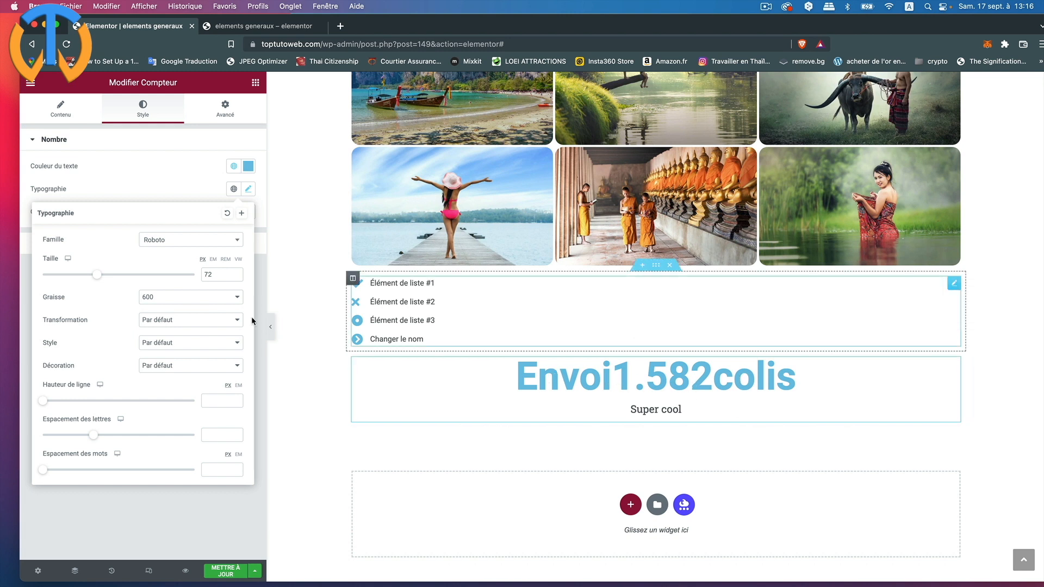
Clear both the prefix and the suffix of the counter's number.
{"action": "left_click", "coordinate": [64, 111]}
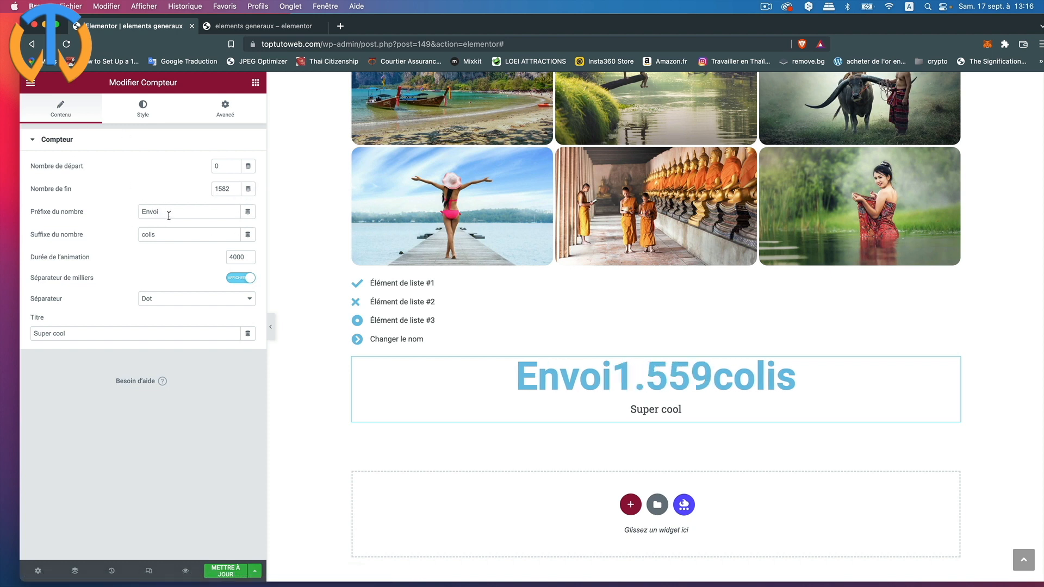
{"action": "left_click_drag", "start_coordinate": [164, 214], "coordinate": [114, 213]}
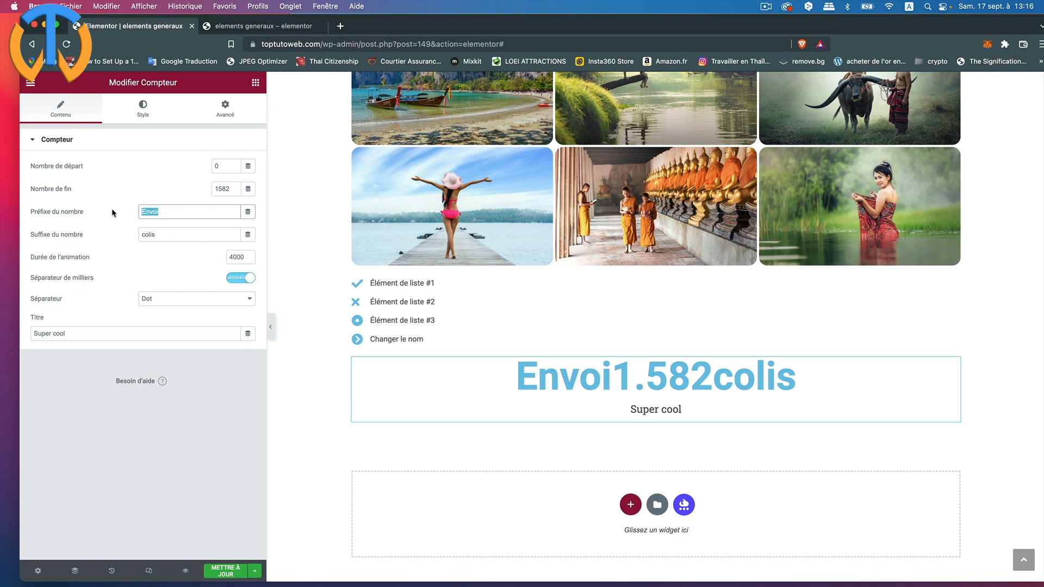
{"action": "key", "text": "BackSpace"}
{"action": "left_click_drag", "start_coordinate": [169, 236], "coordinate": [140, 235]}
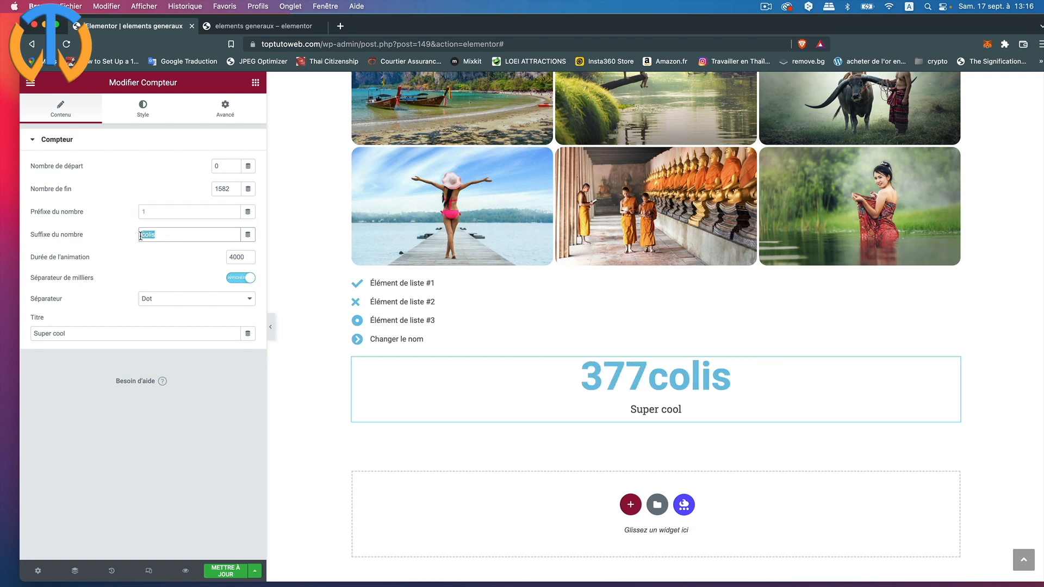
{"action": "key", "text": "BackSpace"}
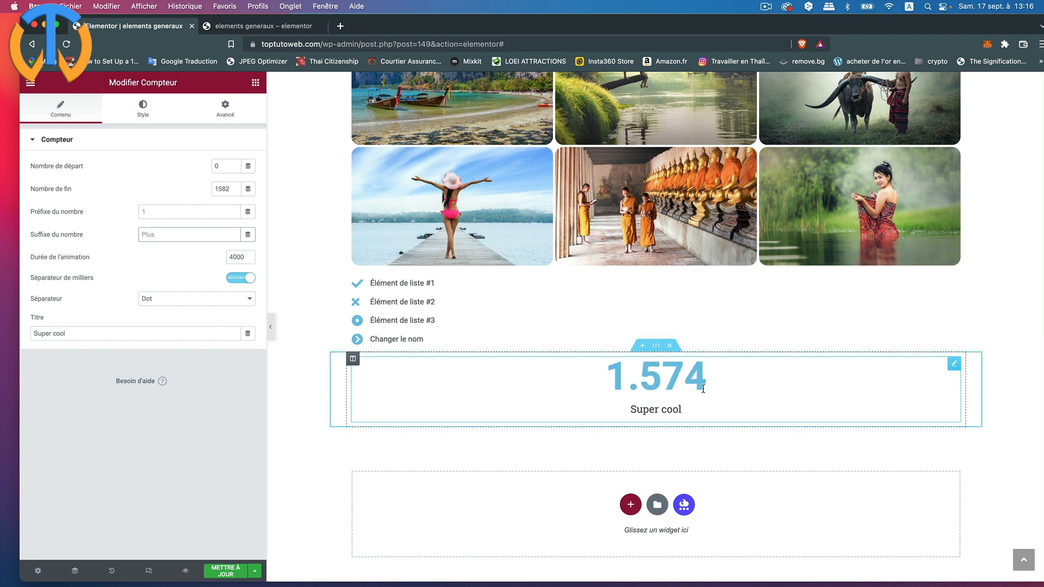
Open the counter's title text for editing.
{"action": "triple_click", "coordinate": [128, 337]}
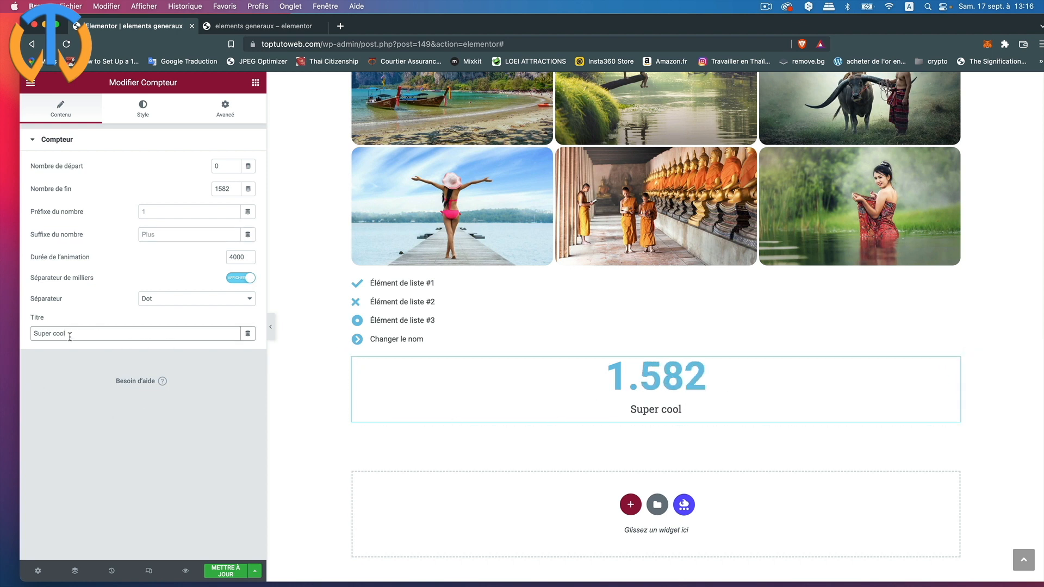
Title the counter "Envois" and give its number a text shadow with horizontal 6, vertical 5 and a slightly reduced blur.
{"action": "type", "text": "Envois"}
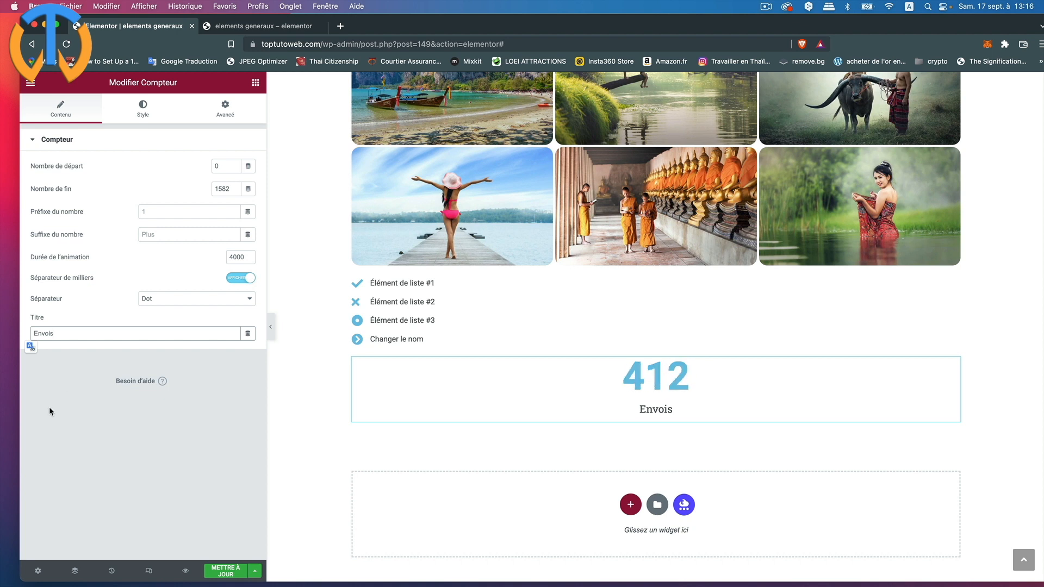
{"action": "left_click", "coordinate": [144, 106]}
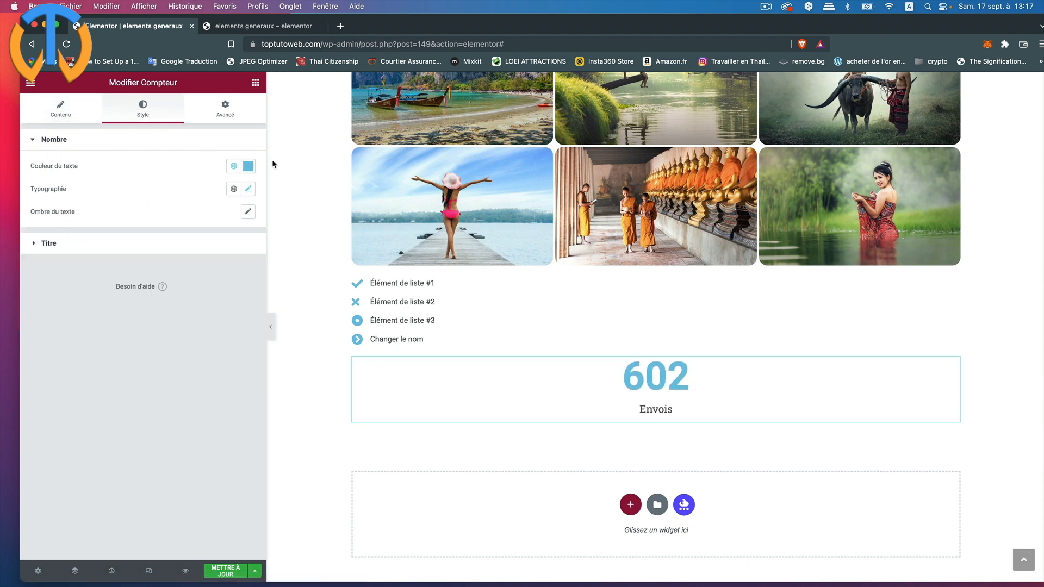
{"action": "left_click", "coordinate": [250, 214]}
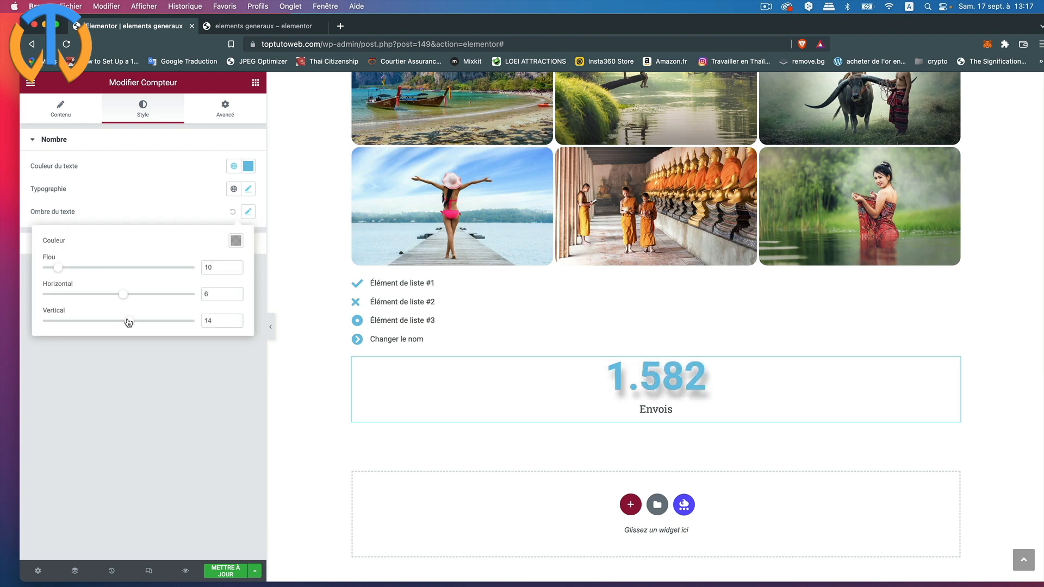
{"action": "left_click_drag", "start_coordinate": [129, 321], "coordinate": [122, 322]}
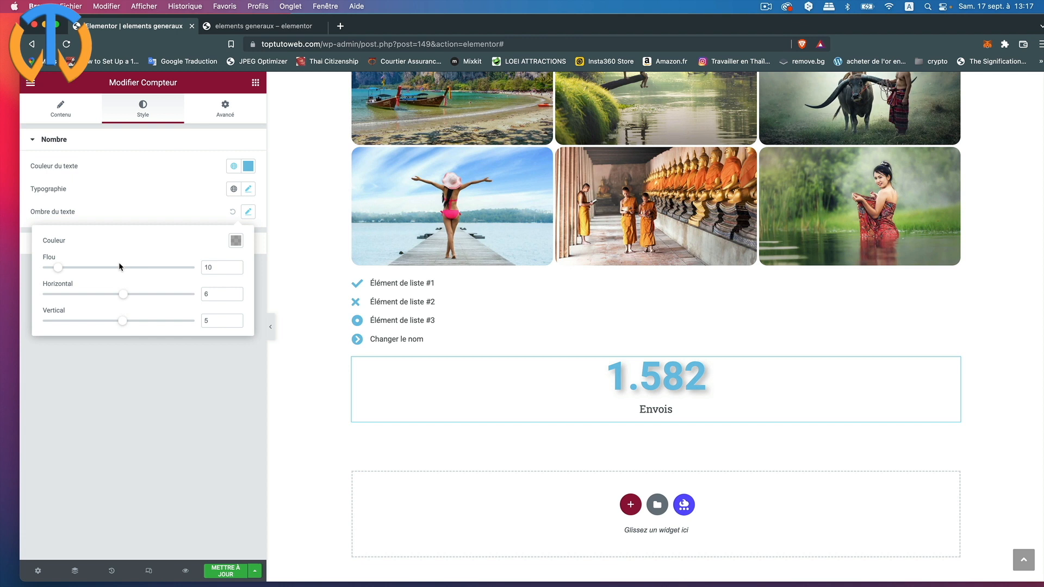
{"action": "left_click_drag", "start_coordinate": [59, 269], "coordinate": [53, 272]}
{"action": "left_click", "coordinate": [157, 187]}
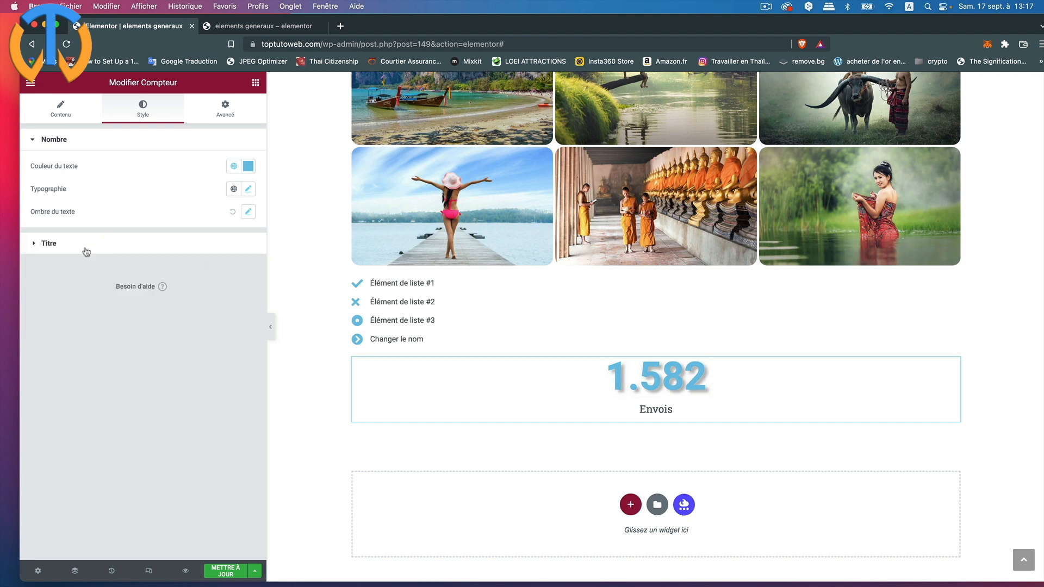
{"action": "left_click", "coordinate": [50, 245]}
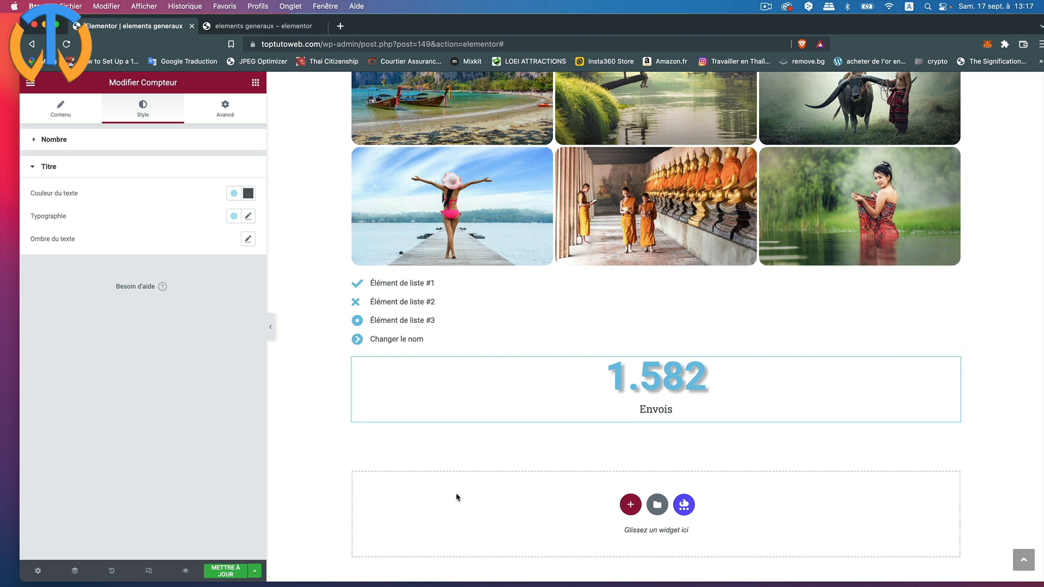
Add a progress bar widget in a new section below the counter and title it "Mes amis".
{"action": "left_click", "coordinate": [631, 505]}
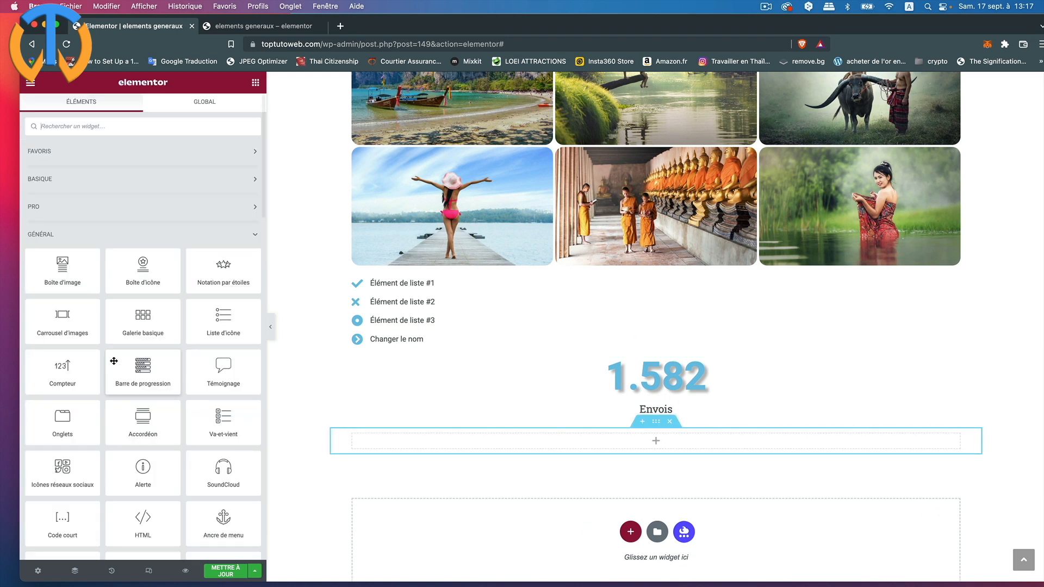
{"action": "left_click_drag", "start_coordinate": [140, 368], "coordinate": [495, 439]}
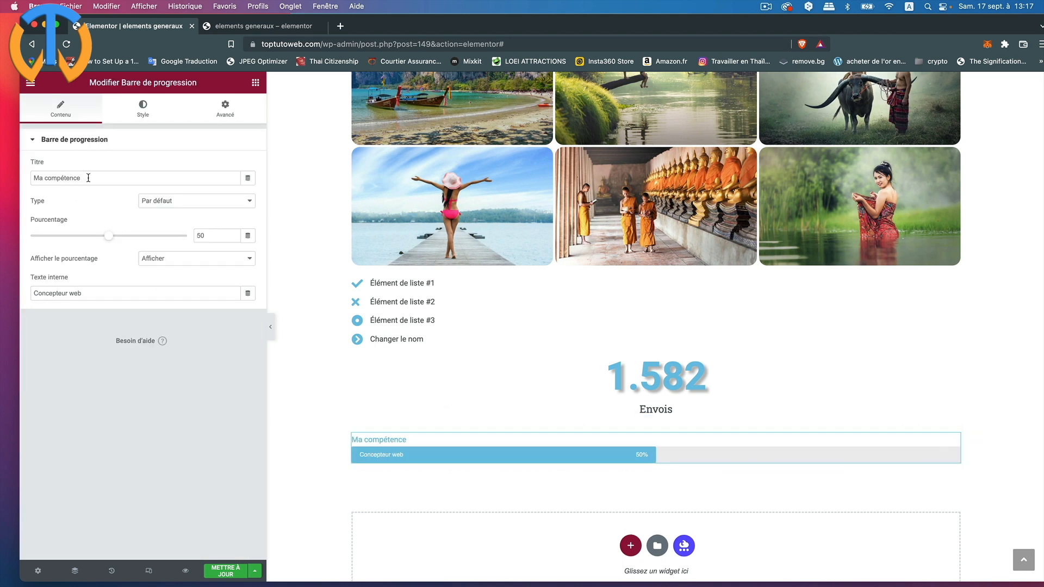
{"action": "left_click_drag", "start_coordinate": [88, 178], "coordinate": [11, 178]}
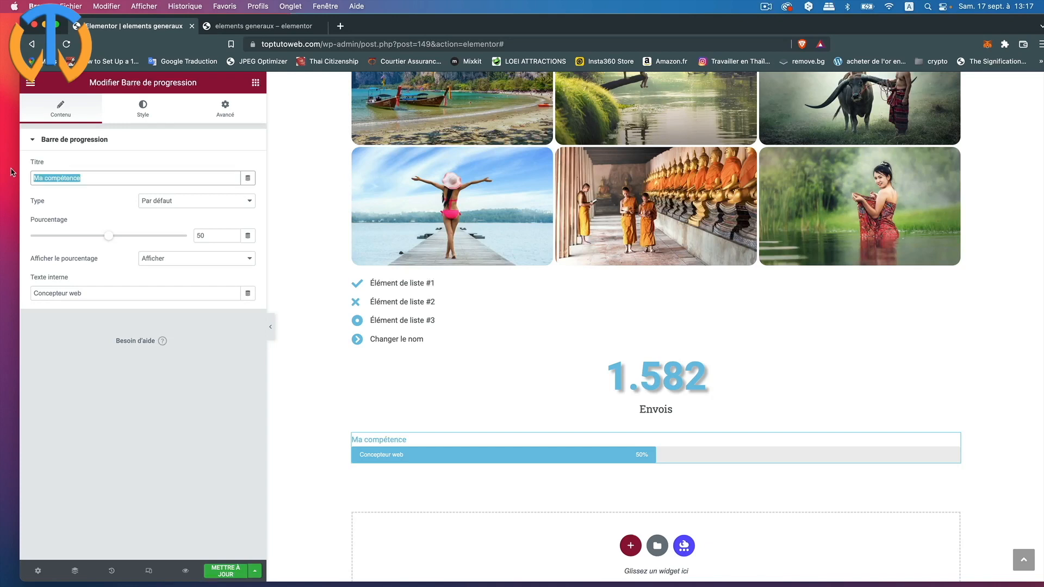
{"action": "type", "text": "Mes amis"}
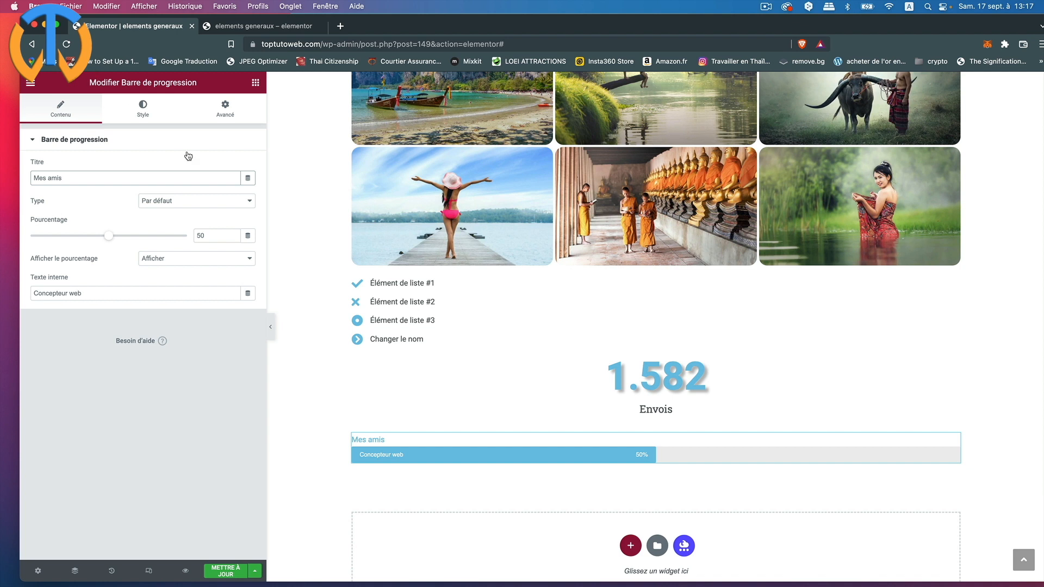
Keep the progress bar's type as Par défaut and set its percentage to 74.
{"action": "left_click", "coordinate": [187, 202]}
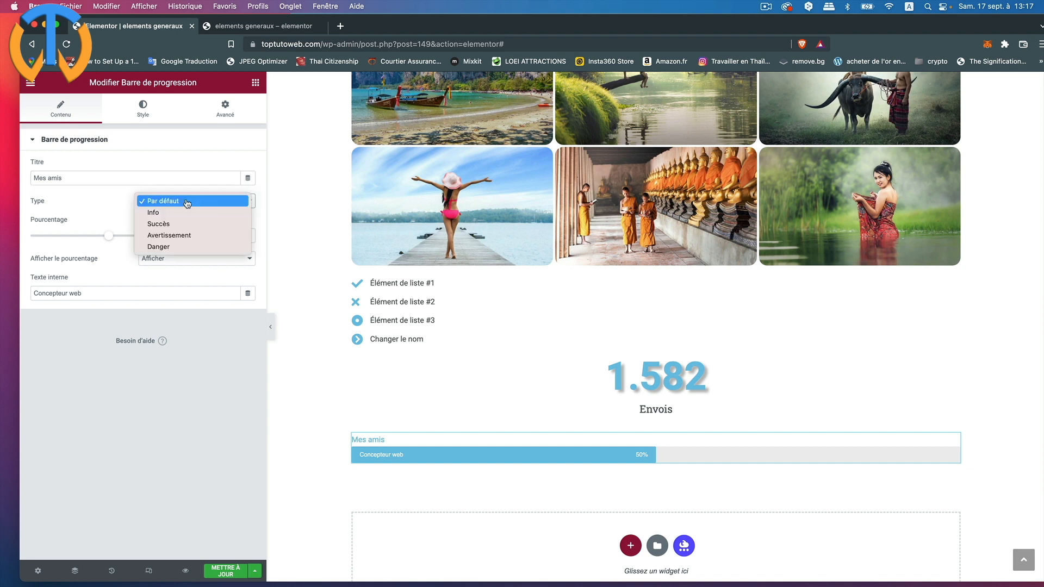
{"action": "left_click", "coordinate": [185, 203]}
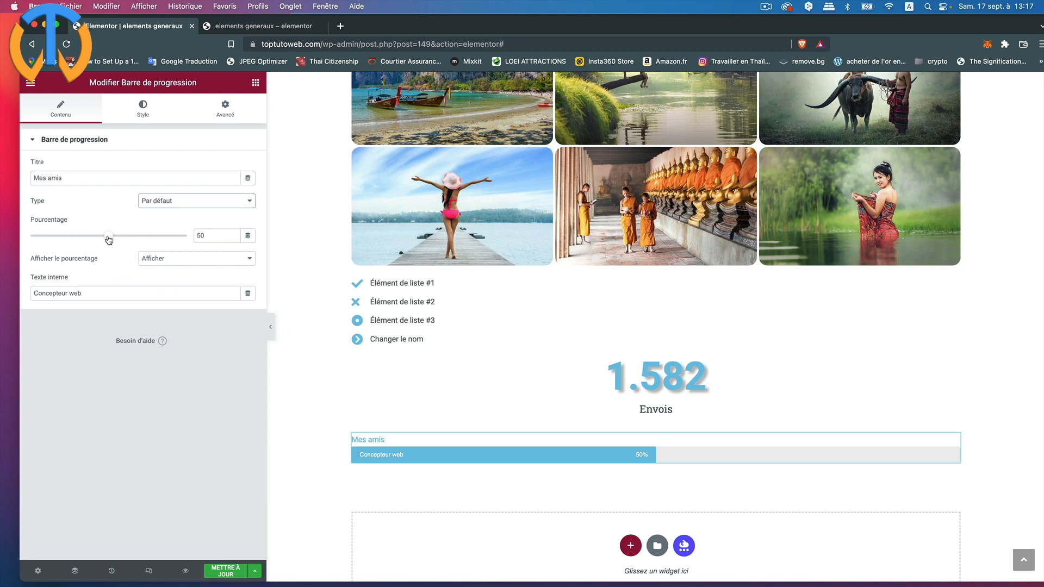
{"action": "left_click_drag", "start_coordinate": [108, 237], "coordinate": [146, 236]}
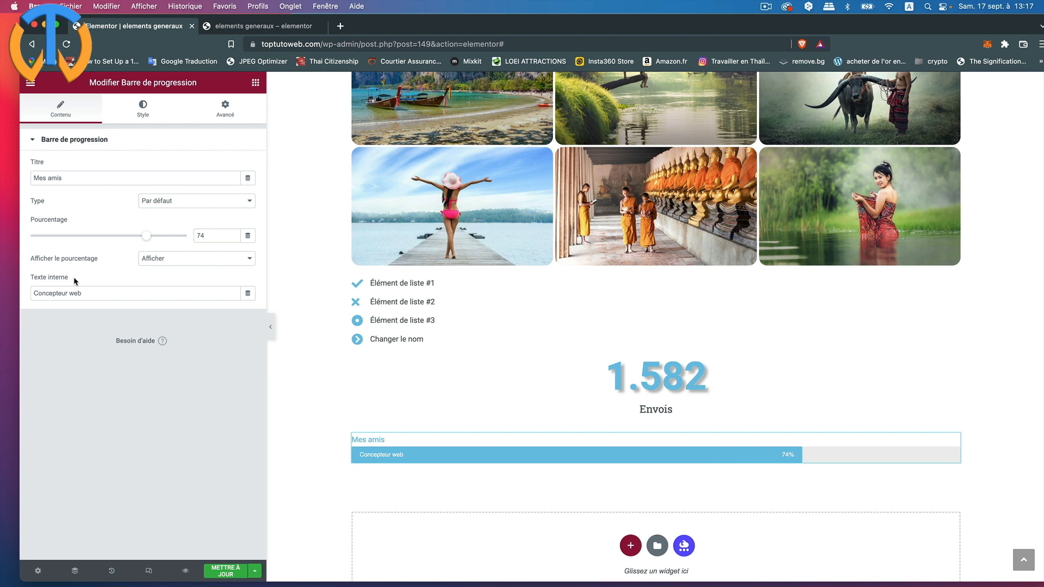
Try hiding the progress bar's percentage with Masquer, and restore it to Afficher.
{"action": "left_click", "coordinate": [179, 259]}
{"action": "left_click", "coordinate": [177, 272]}
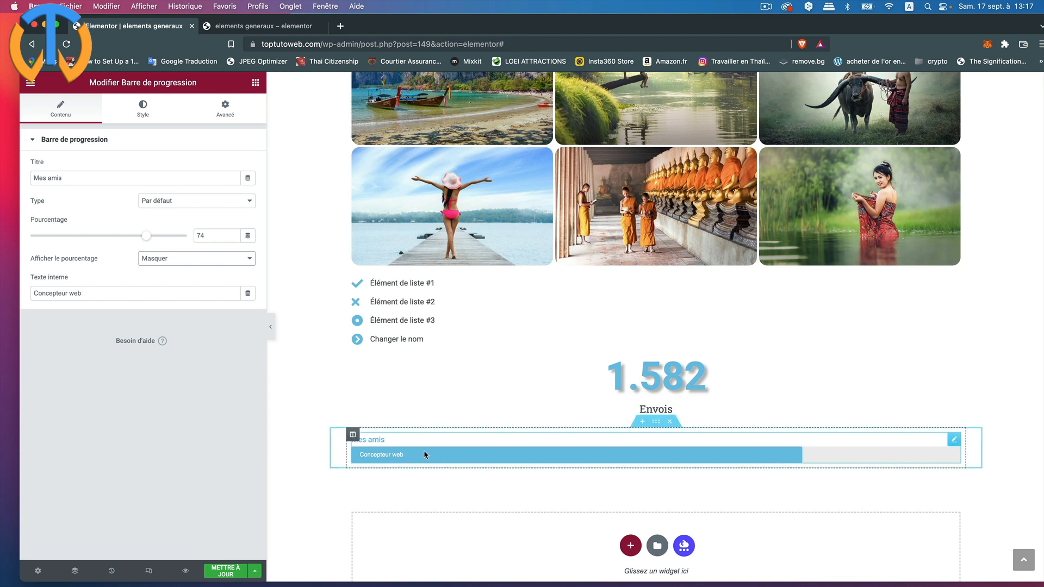
{"action": "left_click", "coordinate": [202, 262]}
{"action": "left_click", "coordinate": [196, 247]}
Change the fill colour of the progress bar to a dark slate grey.
{"action": "left_click", "coordinate": [146, 109]}
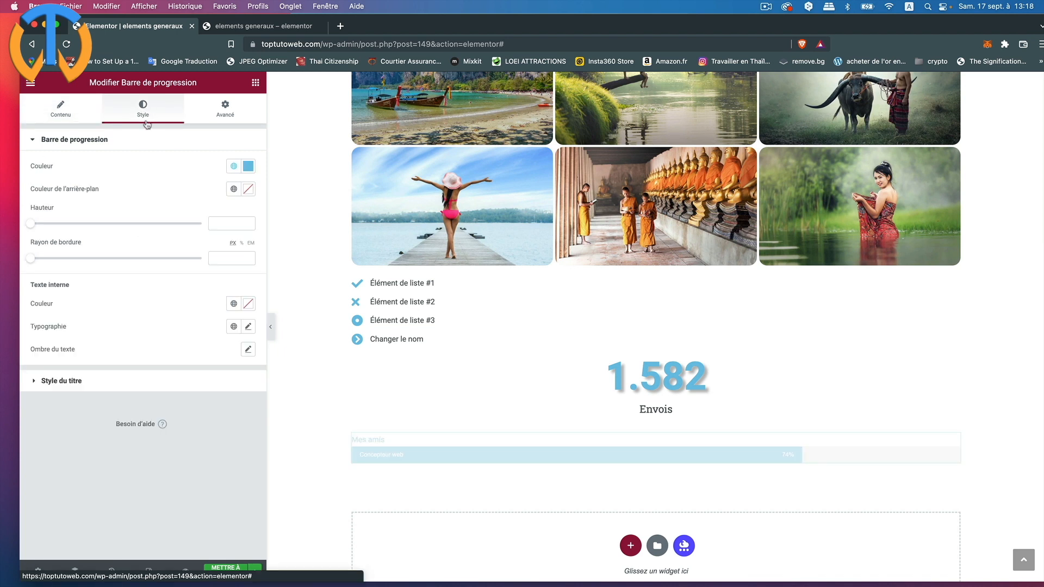
{"action": "left_click", "coordinate": [253, 168]}
{"action": "left_click", "coordinate": [178, 232]}
{"action": "left_click", "coordinate": [147, 254]}
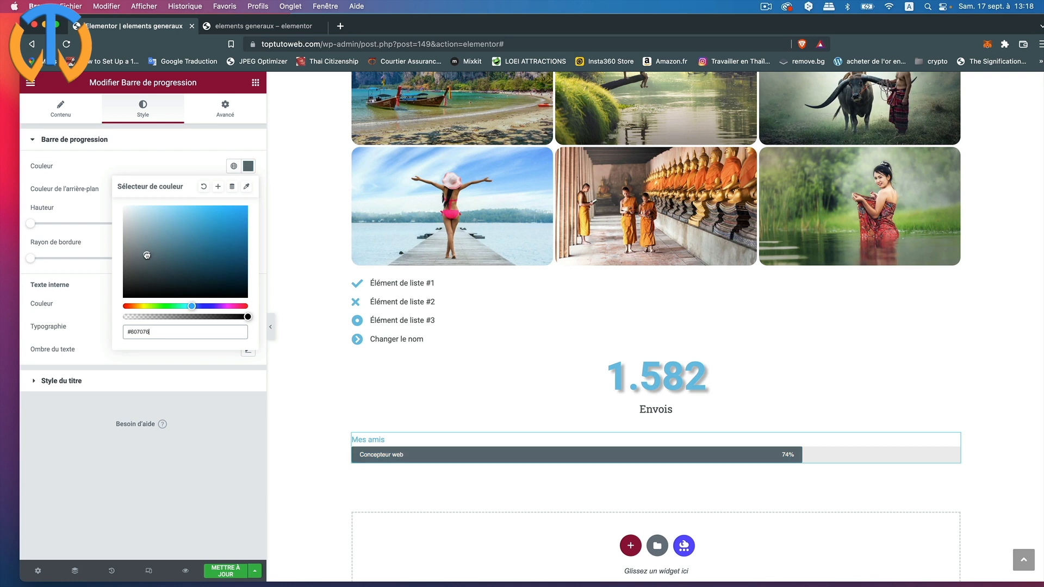
{"action": "left_click", "coordinate": [115, 148]}
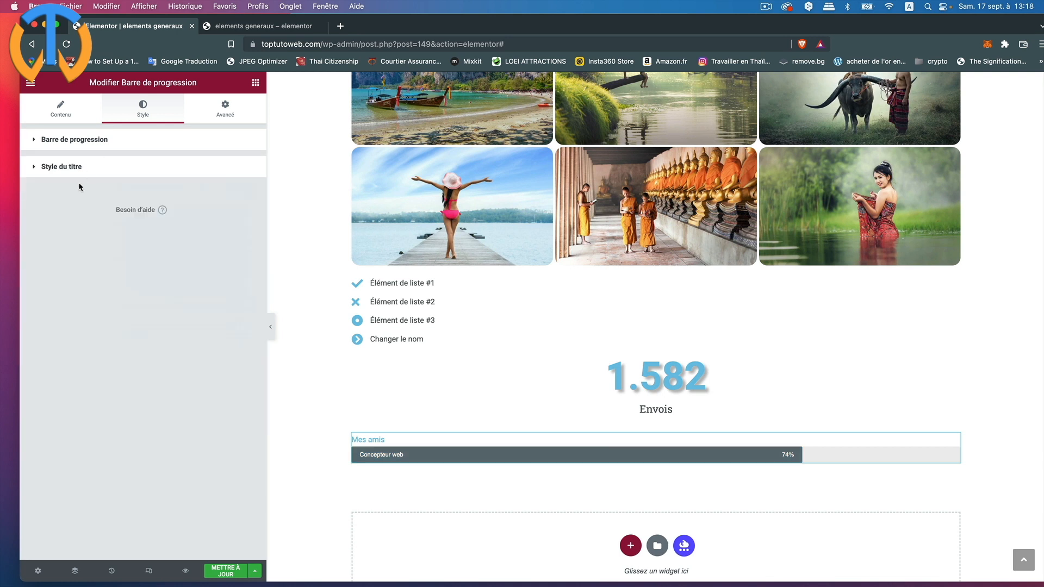
Set the progress bar's height to 35 and its border radius to 0.
{"action": "left_click", "coordinate": [33, 140]}
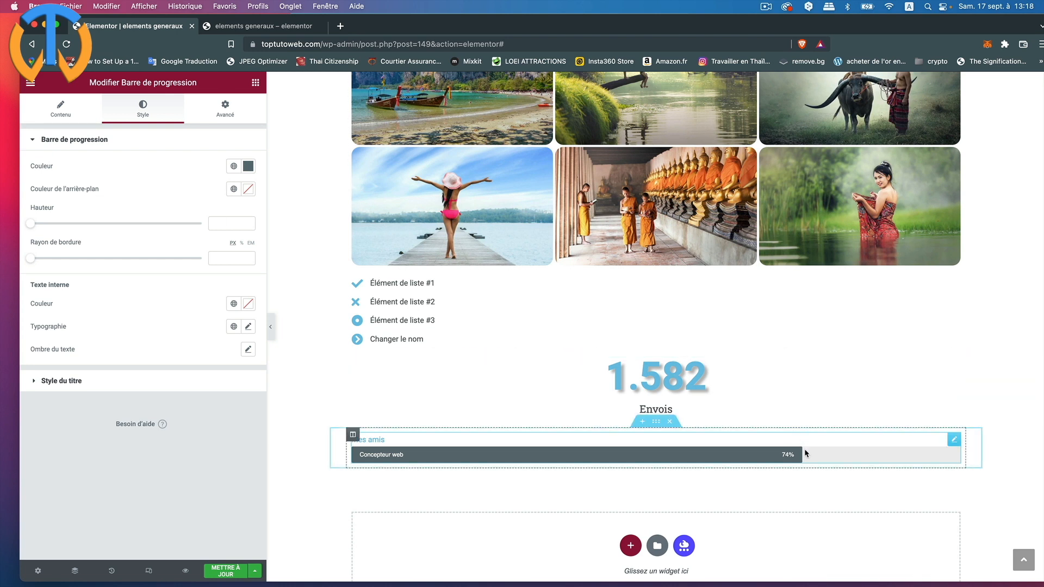
{"action": "left_click_drag", "start_coordinate": [26, 223], "coordinate": [88, 224]}
{"action": "mouse_move", "coordinate": [34, 258]}
{"action": "left_mouse_down"}
{"action": "mouse_move", "coordinate": [87, 260]}
{"action": "mouse_move", "coordinate": [18, 259]}
{"action": "left_mouse_up"}
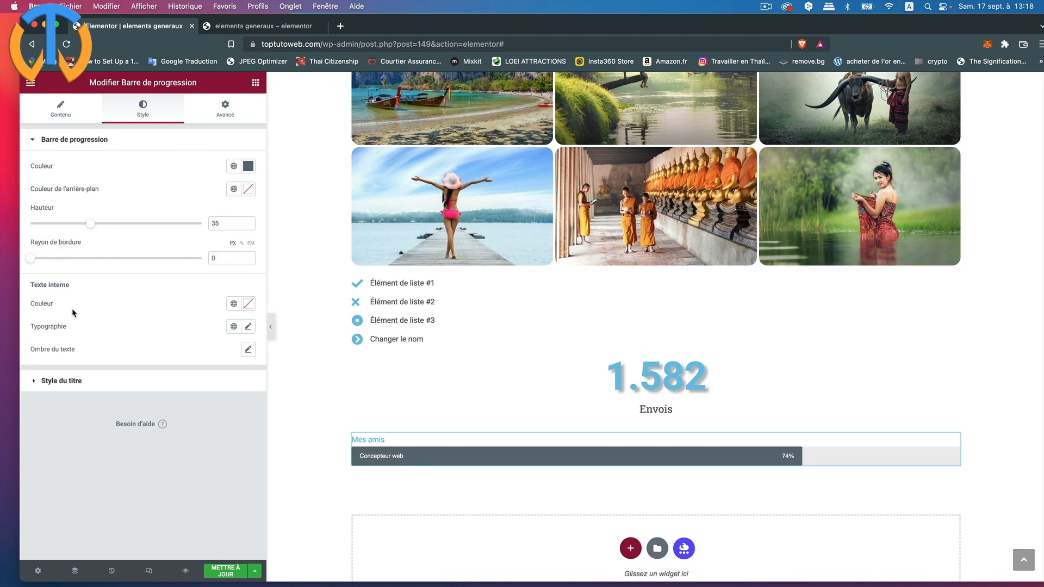
Set the text colour of the progress bar's title to the grey-green #A2C0B6.
{"action": "left_click", "coordinate": [34, 383]}
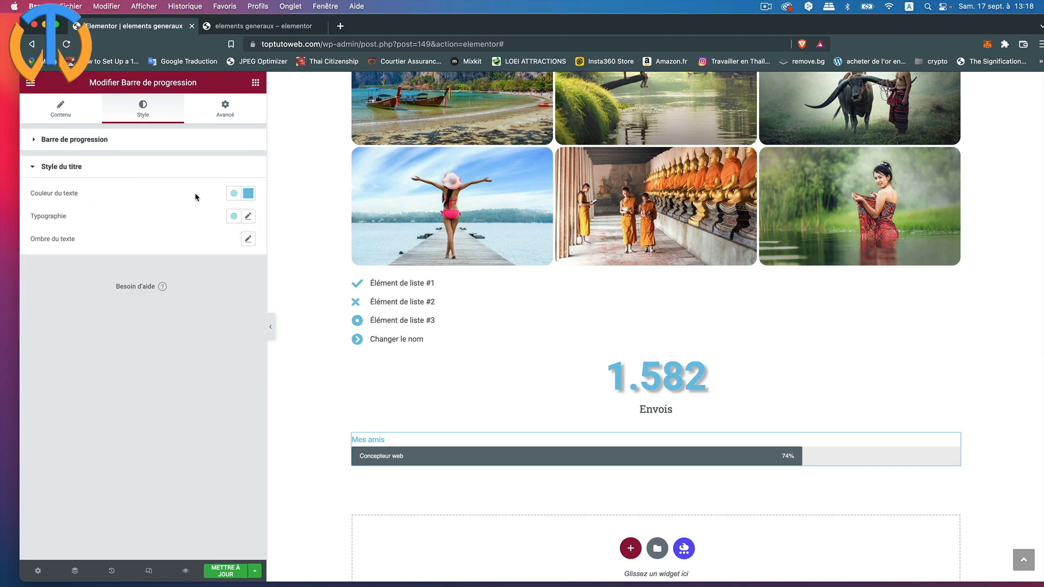
{"action": "left_click", "coordinate": [248, 194]}
{"action": "mouse_move", "coordinate": [185, 246]}
{"action": "left_mouse_down"}
{"action": "mouse_move", "coordinate": [147, 300]}
{"action": "mouse_move", "coordinate": [125, 297]}
{"action": "mouse_move", "coordinate": [227, 324]}
{"action": "mouse_move", "coordinate": [210, 297]}
{"action": "mouse_move", "coordinate": [144, 273]}
{"action": "mouse_move", "coordinate": [142, 256]}
{"action": "left_mouse_up"}
{"action": "left_click", "coordinate": [178, 334]}
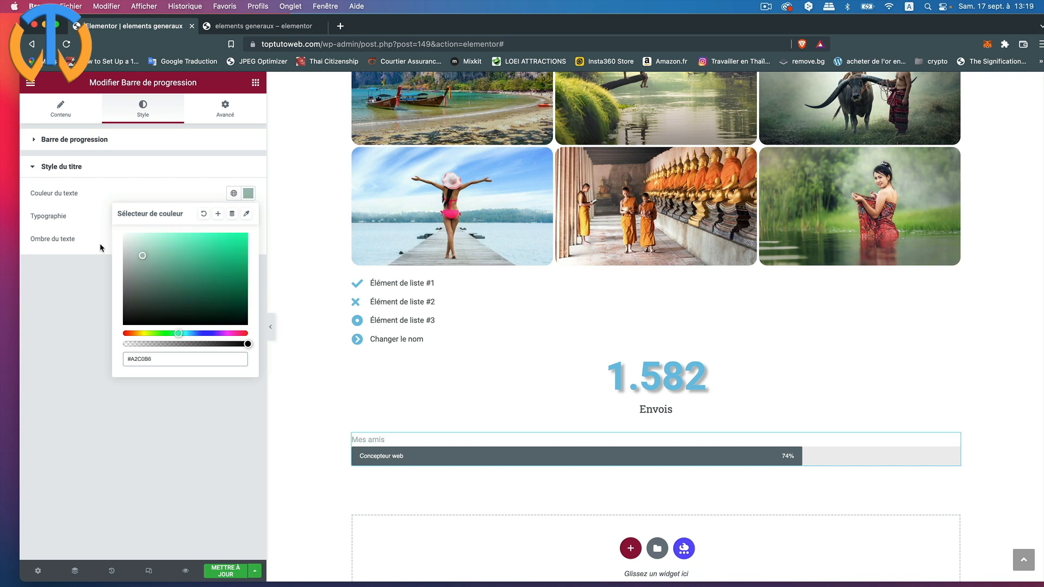
{"action": "left_click", "coordinate": [94, 229]}
Enlarge the font size of the progress bar's title in its typography settings.
{"action": "left_click", "coordinate": [248, 218]}
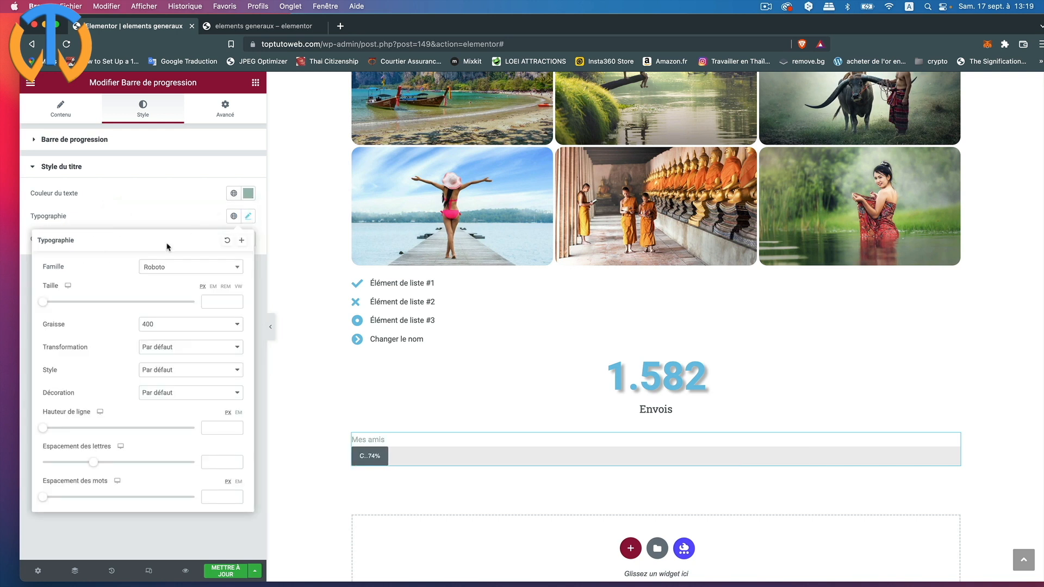
{"action": "left_click_drag", "start_coordinate": [44, 300], "coordinate": [63, 303]}
{"action": "left_click", "coordinate": [116, 216]}
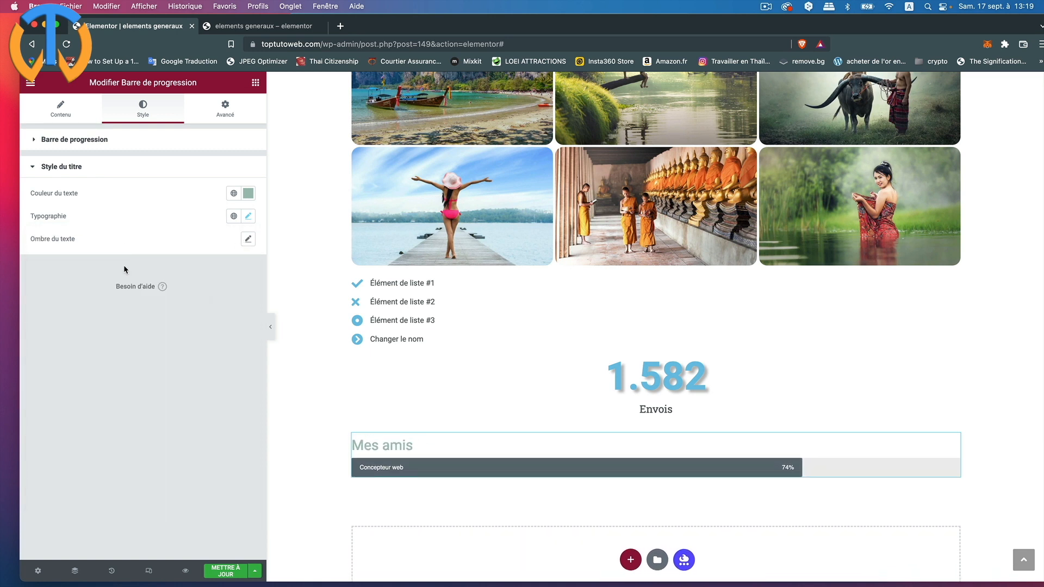
Add a testimonial widget (Témoignage) in a new section below the progress bar.
{"action": "scroll", "coordinate": [712, 414], "scroll_direction": "down", "scroll_amount": 3}
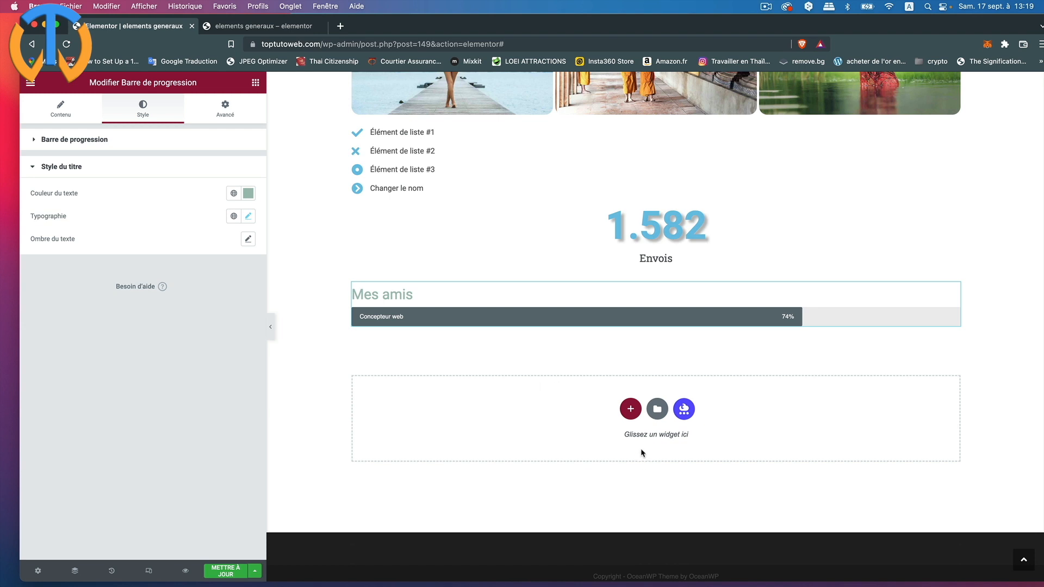
{"action": "left_click", "coordinate": [631, 409]}
{"action": "left_click", "coordinate": [501, 438]}
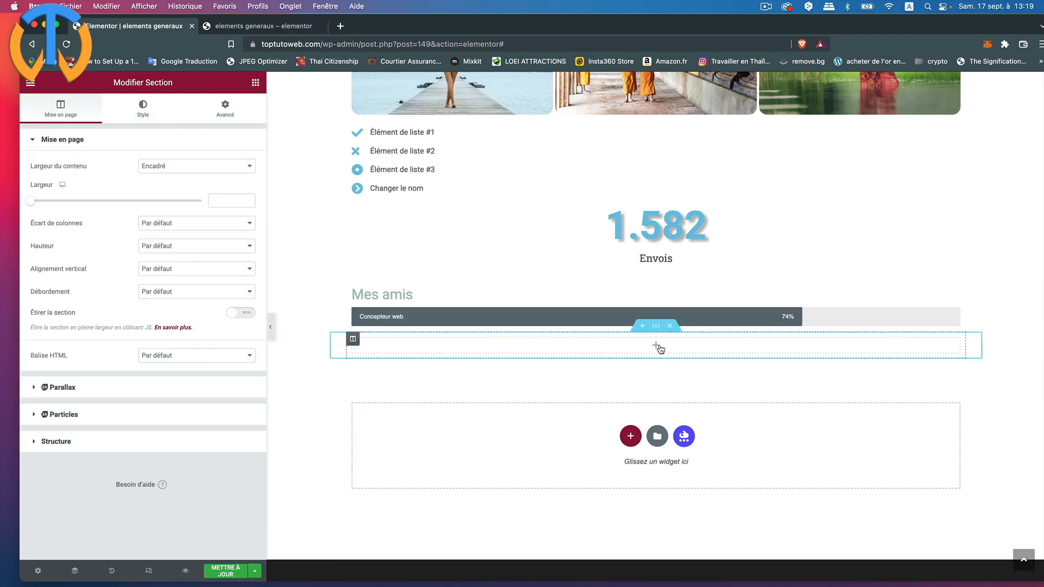
{"action": "left_click", "coordinate": [658, 347]}
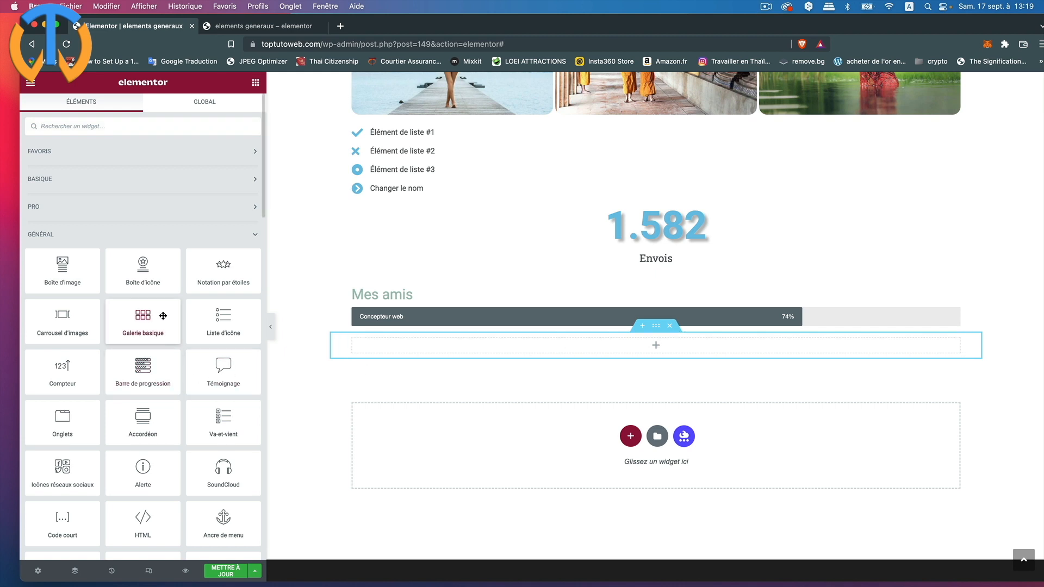
{"action": "left_click_drag", "start_coordinate": [223, 371], "coordinate": [476, 351]}
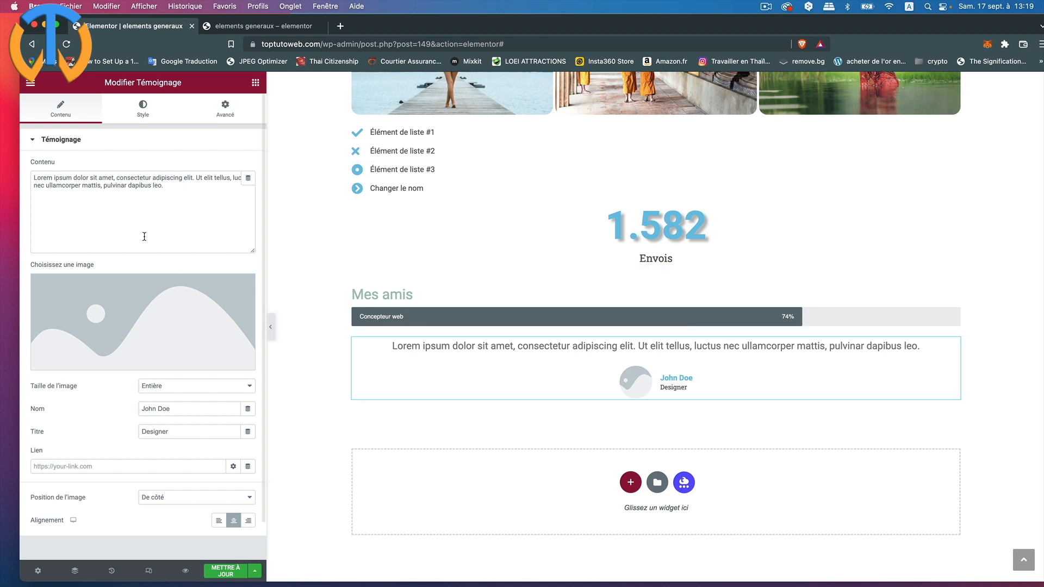
Insert the portrait 03.png from the media library as the testimonial's image.
{"action": "left_click", "coordinate": [113, 340]}
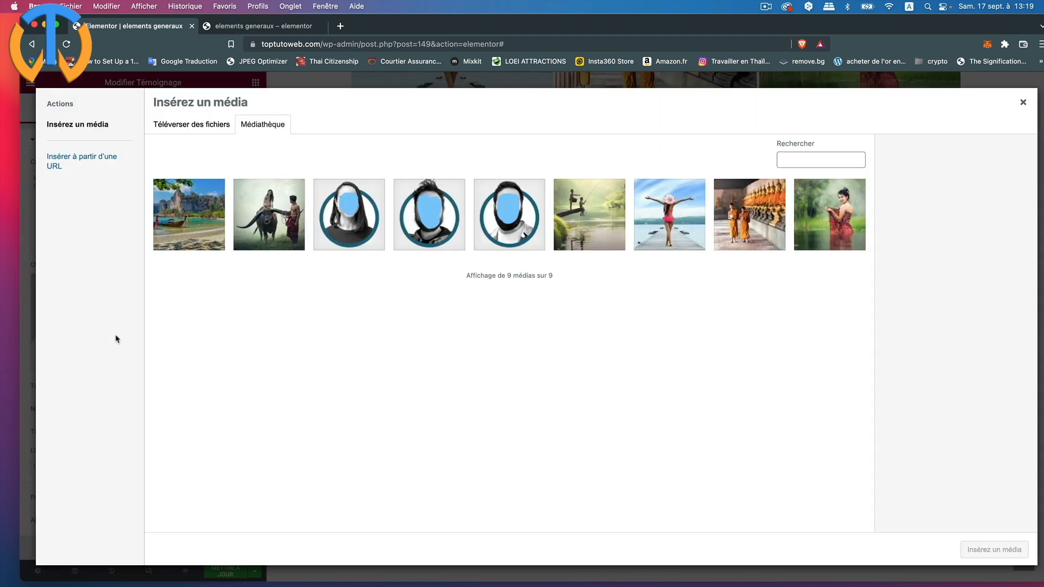
{"action": "left_click", "coordinate": [358, 217]}
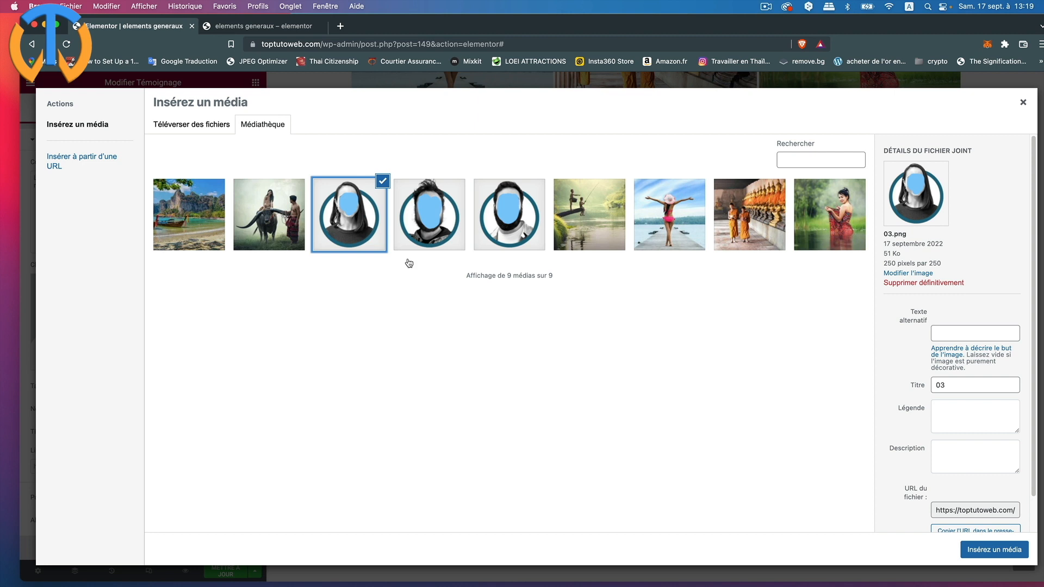
{"action": "left_click", "coordinate": [993, 549]}
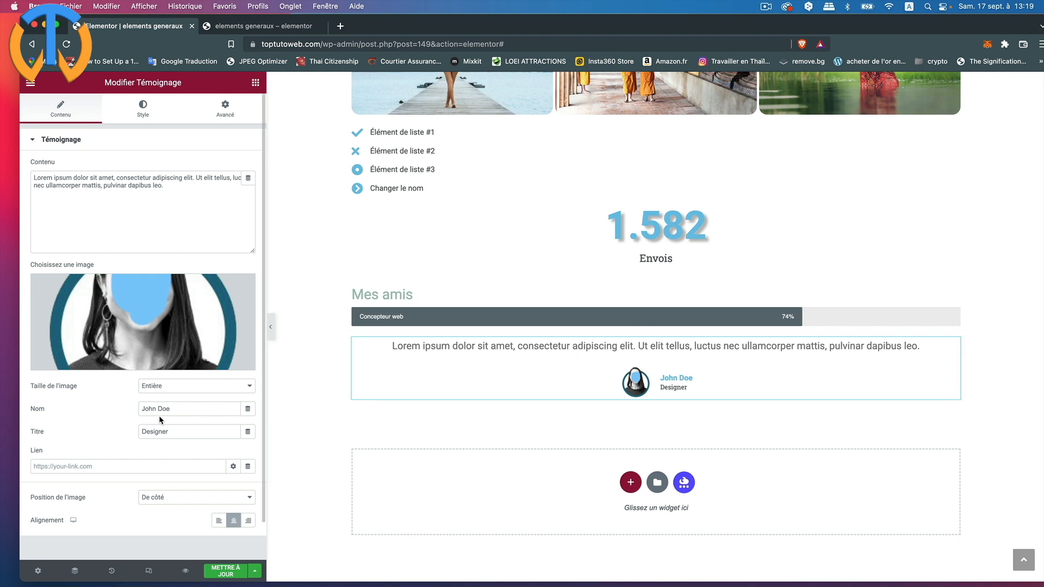
Try the testimonial's image position Haut and return it to De côté.
{"action": "scroll", "coordinate": [159, 414], "scroll_direction": "down", "scroll_amount": 2}
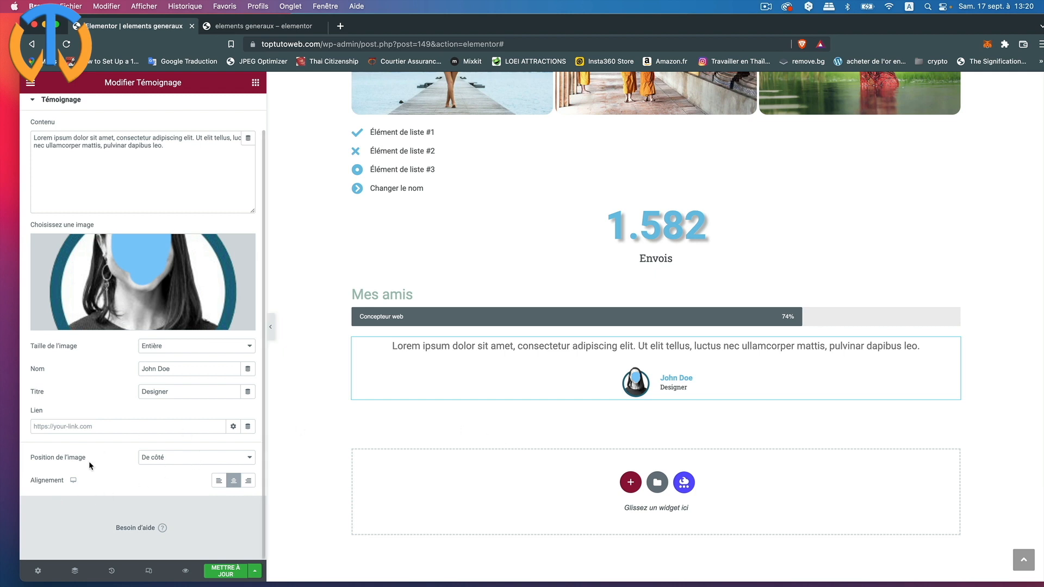
{"action": "left_click", "coordinate": [166, 463]}
{"action": "left_click", "coordinate": [167, 470]}
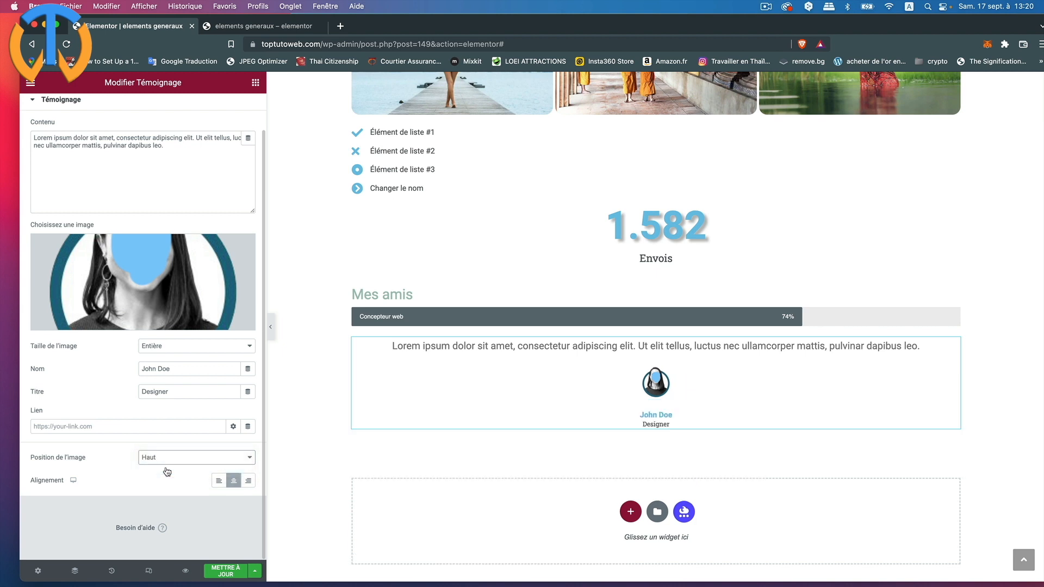
{"action": "left_click", "coordinate": [192, 458]}
{"action": "left_click", "coordinate": [185, 447]}
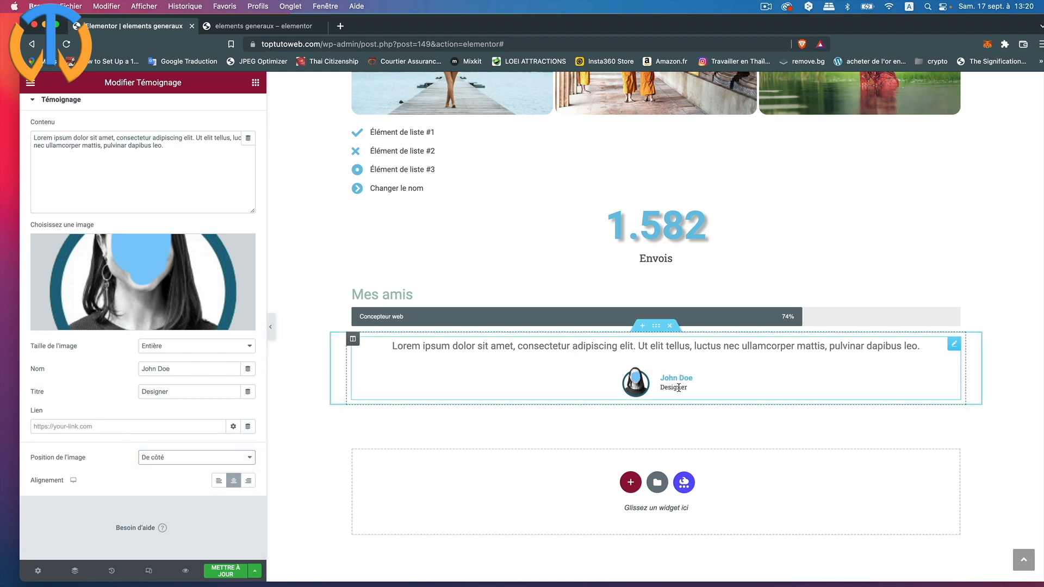
Try left and right alignment for the testimonial and return it to centred.
{"action": "left_click", "coordinate": [218, 481]}
{"action": "left_click", "coordinate": [233, 482]}
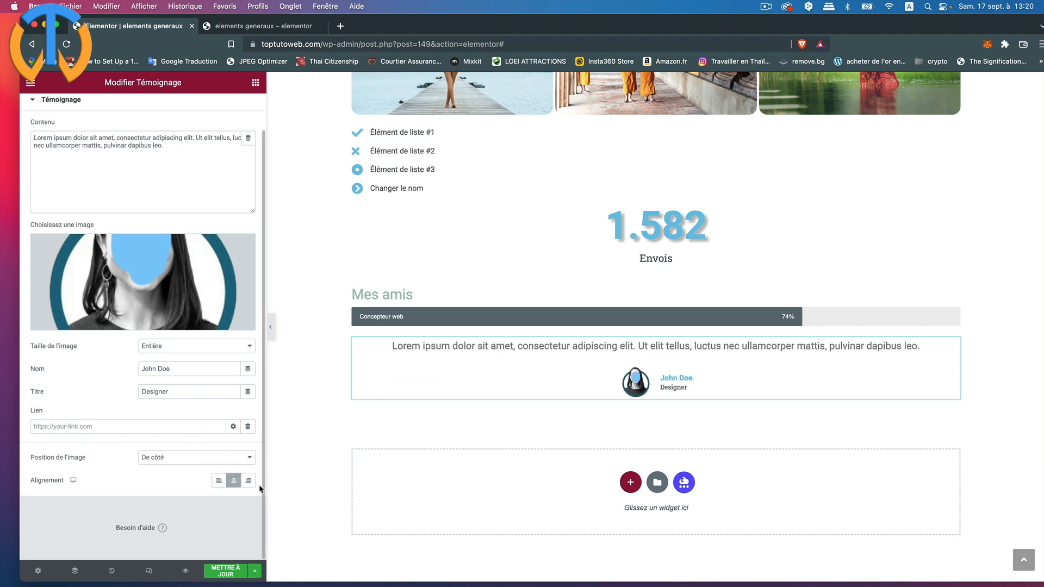
{"action": "left_click", "coordinate": [248, 481]}
{"action": "left_click", "coordinate": [234, 481]}
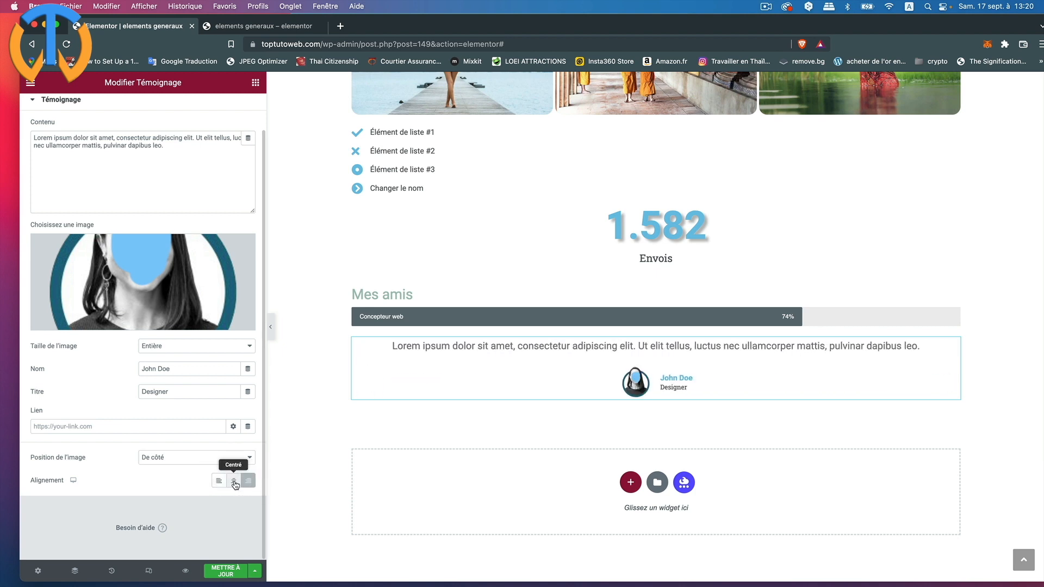
Set the testimonial's content text size to 17 px and its image size to 58.
{"action": "scroll", "coordinate": [94, 242], "scroll_direction": "up", "scroll_amount": 1}
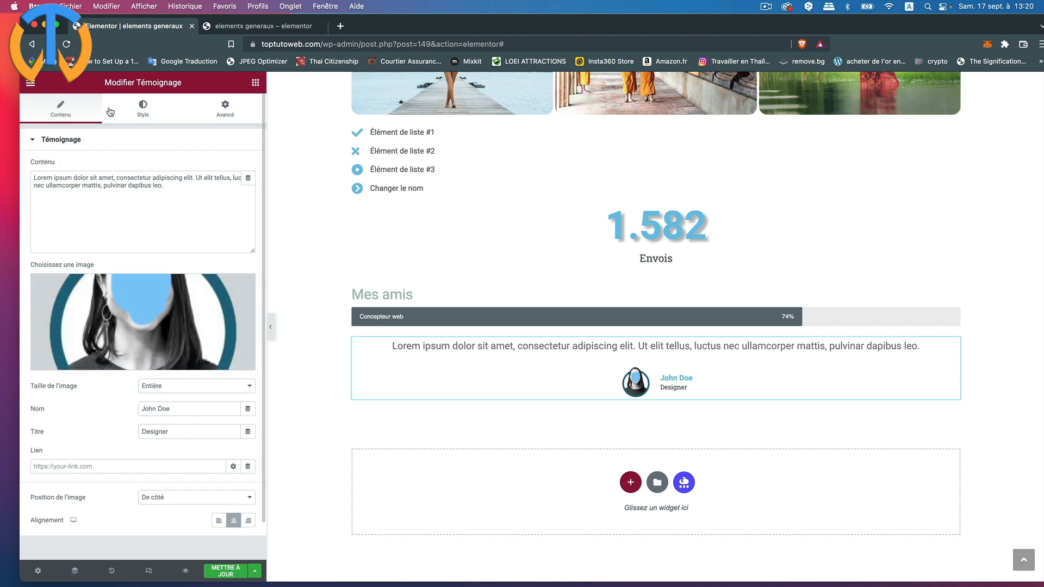
{"action": "left_click", "coordinate": [135, 112]}
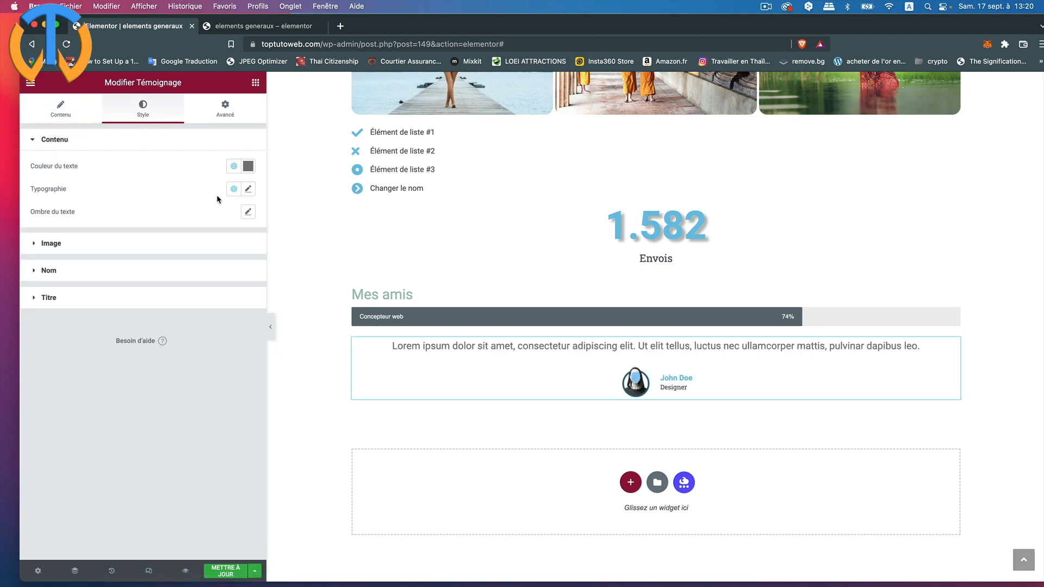
{"action": "left_click", "coordinate": [248, 188]}
{"action": "left_click_drag", "start_coordinate": [44, 278], "coordinate": [57, 277]}
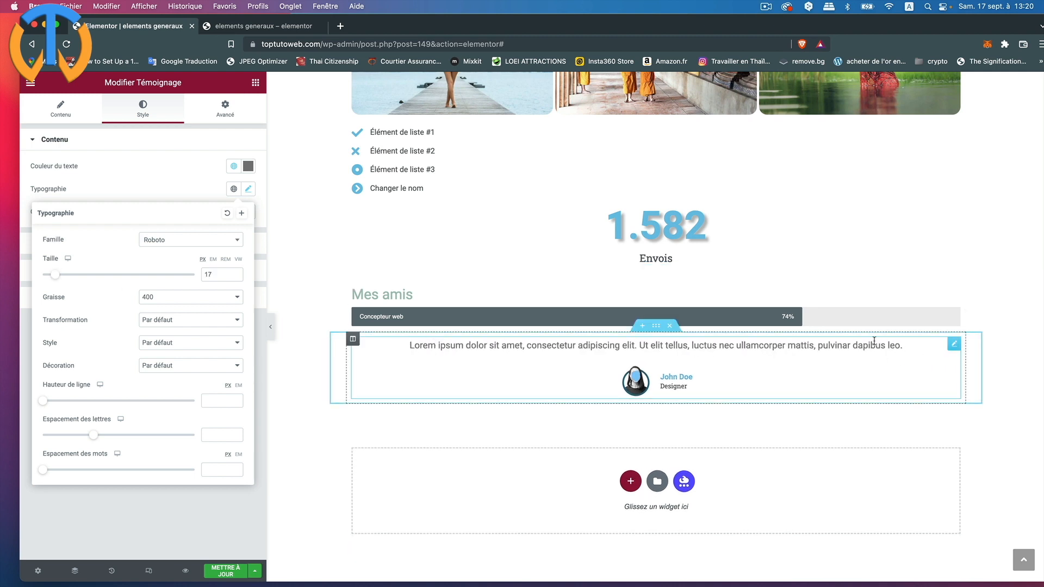
{"action": "left_click", "coordinate": [158, 175]}
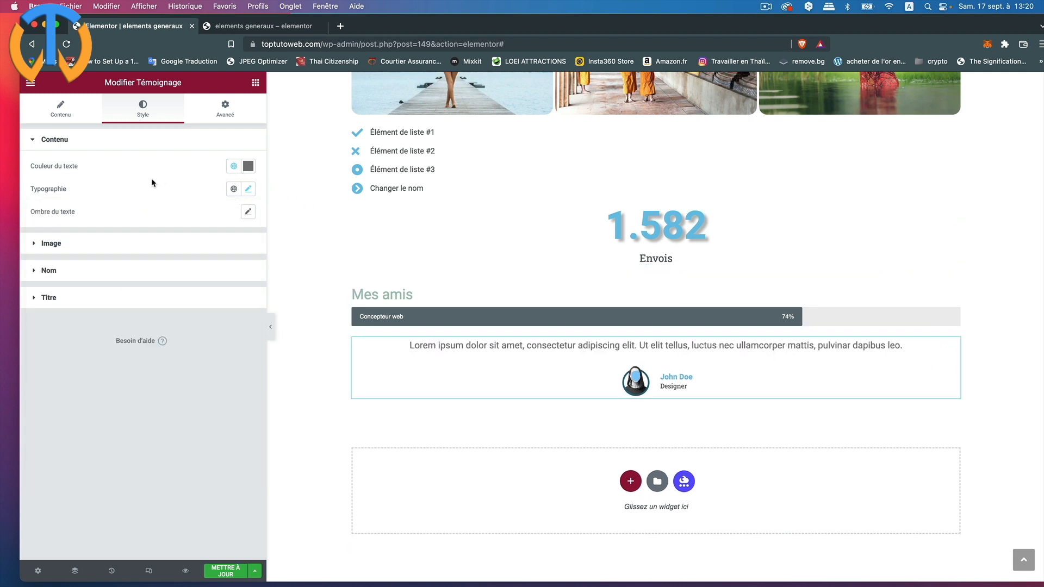
{"action": "left_click", "coordinate": [34, 246]}
{"action": "left_click_drag", "start_coordinate": [32, 211], "coordinate": [66, 205]}
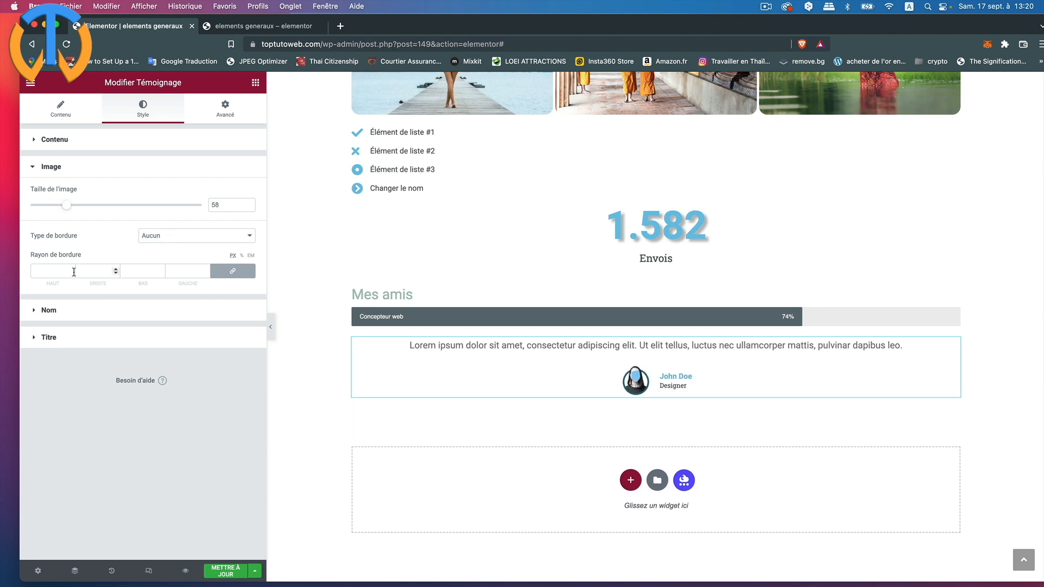
Set the typography size of the testimonial's title (Titre) to 17 px.
{"action": "left_click", "coordinate": [36, 311]}
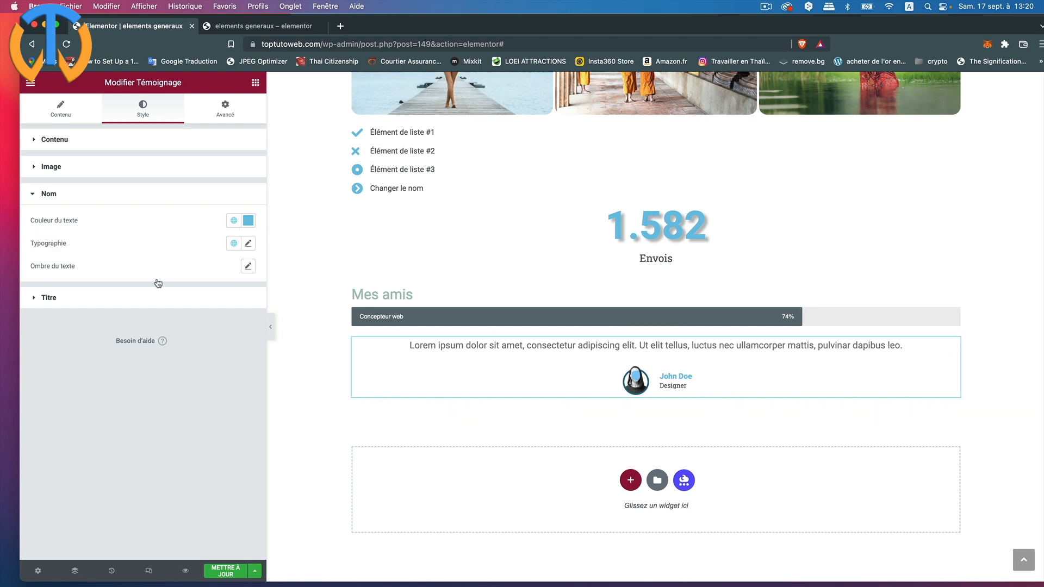
{"action": "left_click", "coordinate": [32, 298]}
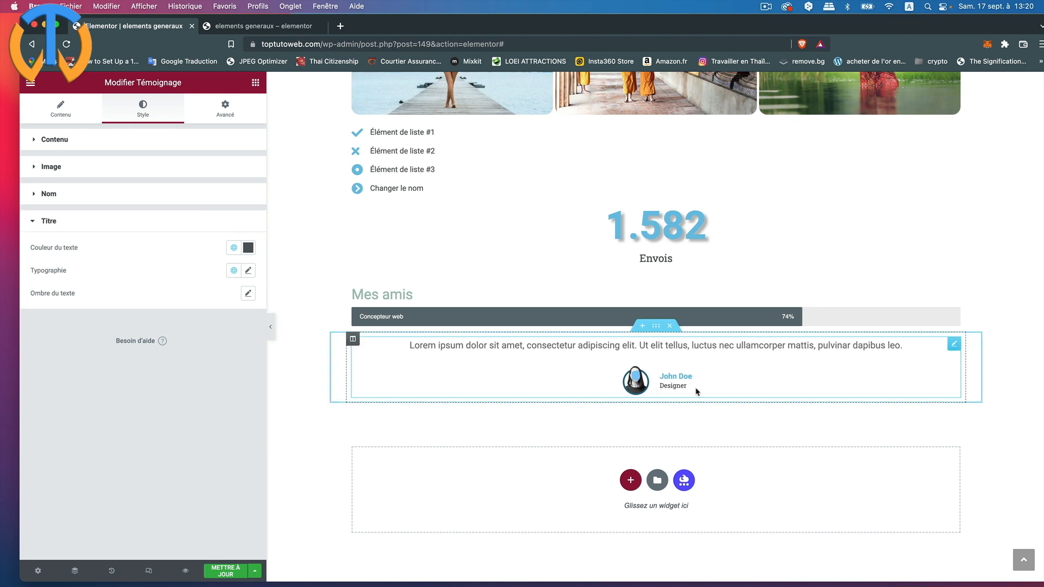
{"action": "left_click", "coordinate": [248, 271]}
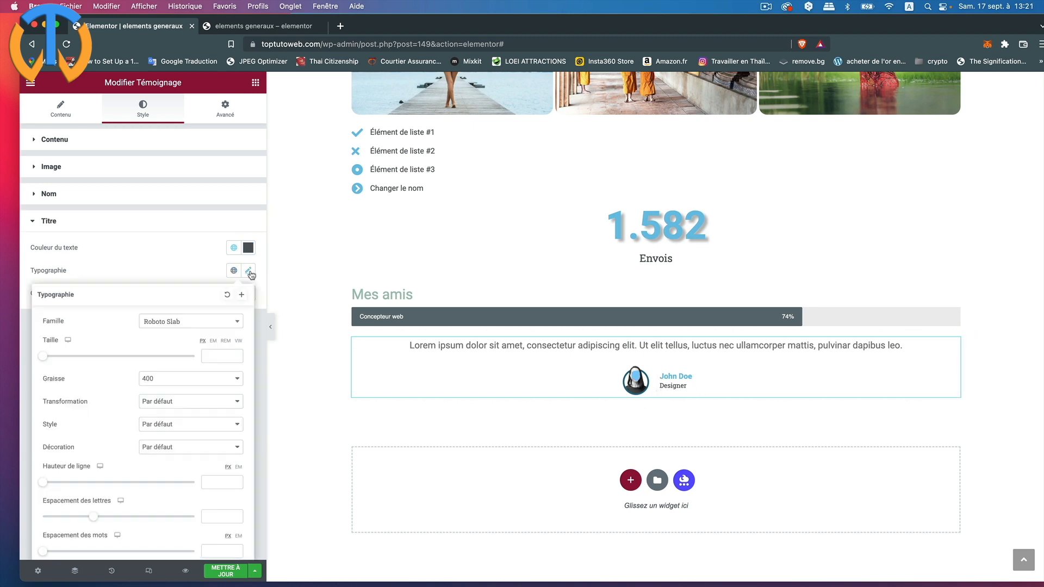
{"action": "left_click_drag", "start_coordinate": [43, 356], "coordinate": [56, 356]}
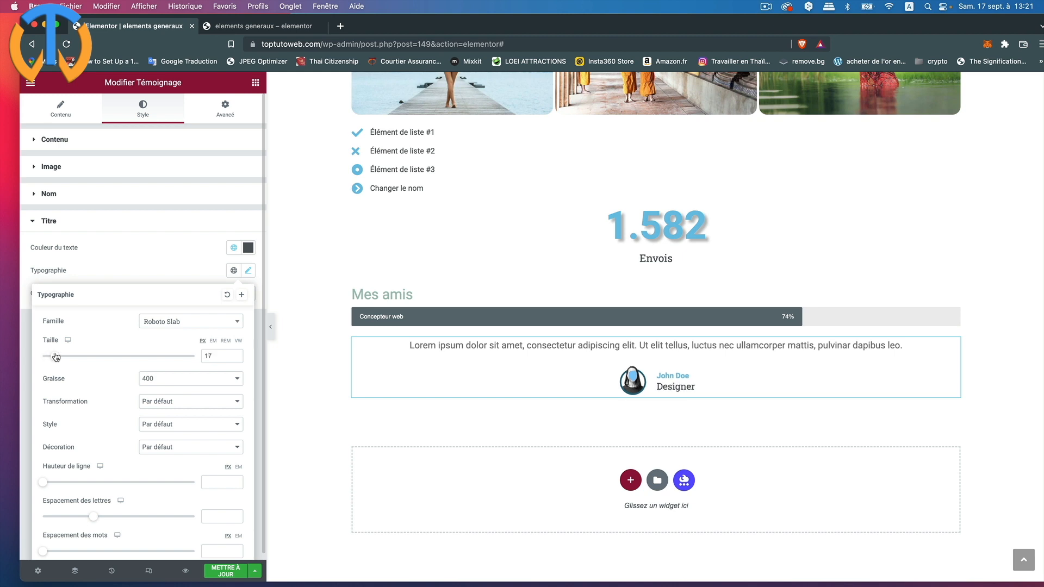
{"action": "left_click", "coordinate": [158, 268]}
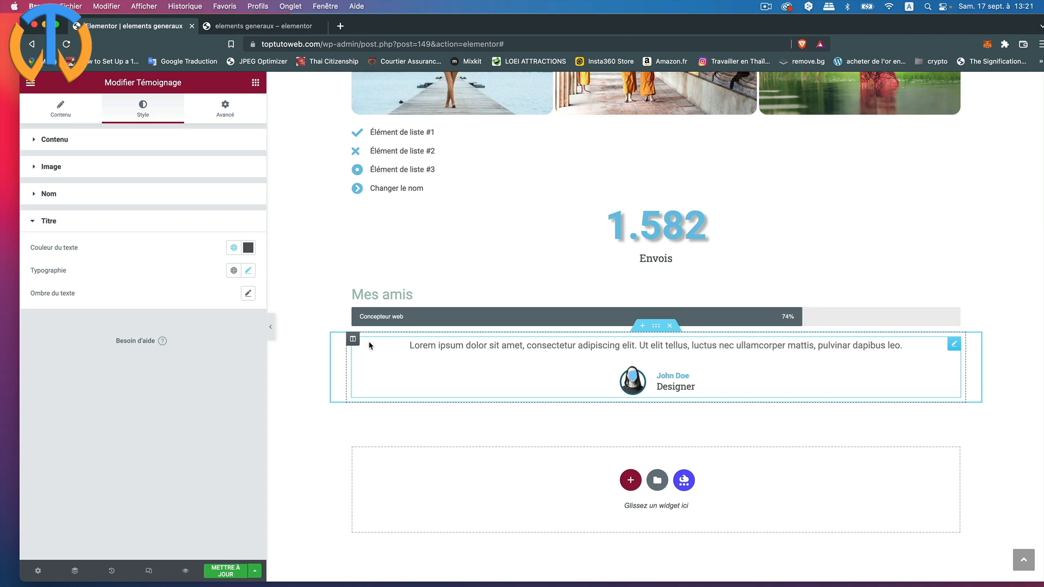
Duplicate the testimonial's column twice to lay out three testimonials side by side.
{"action": "right_click", "coordinate": [354, 341]}
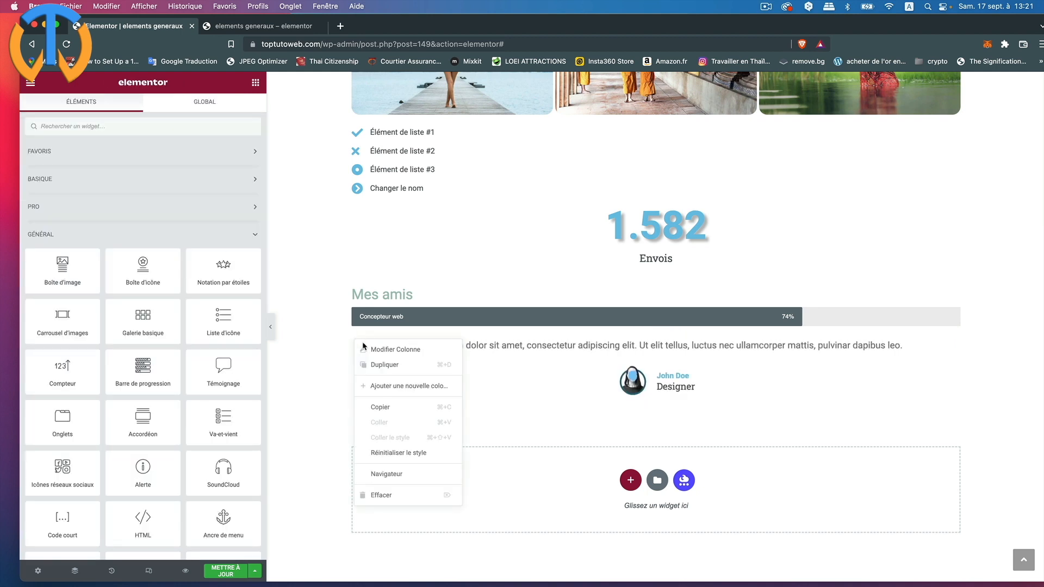
{"action": "left_click", "coordinate": [380, 365]}
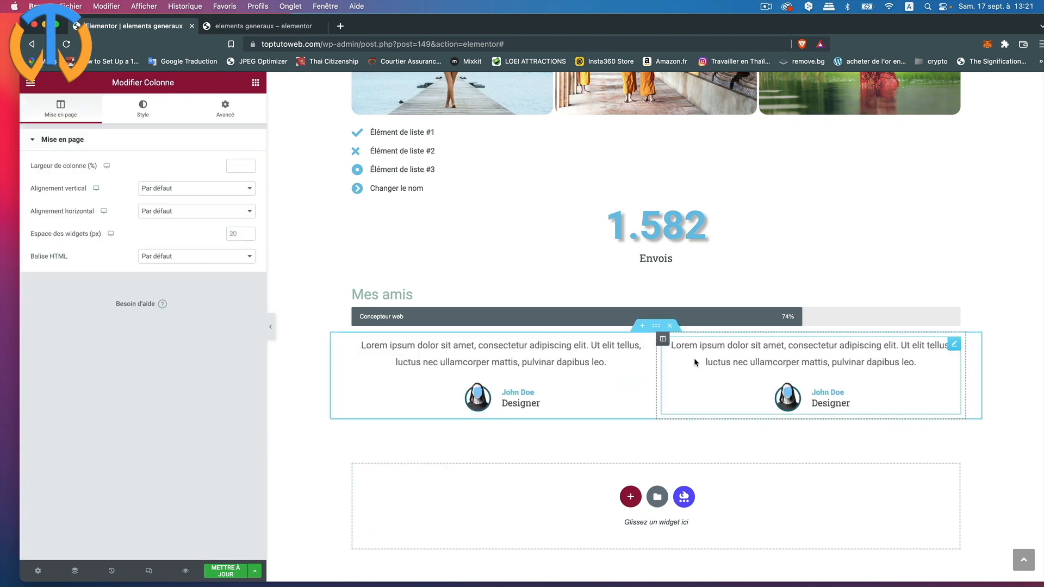
{"action": "right_click", "coordinate": [663, 340]}
{"action": "left_click", "coordinate": [681, 365]}
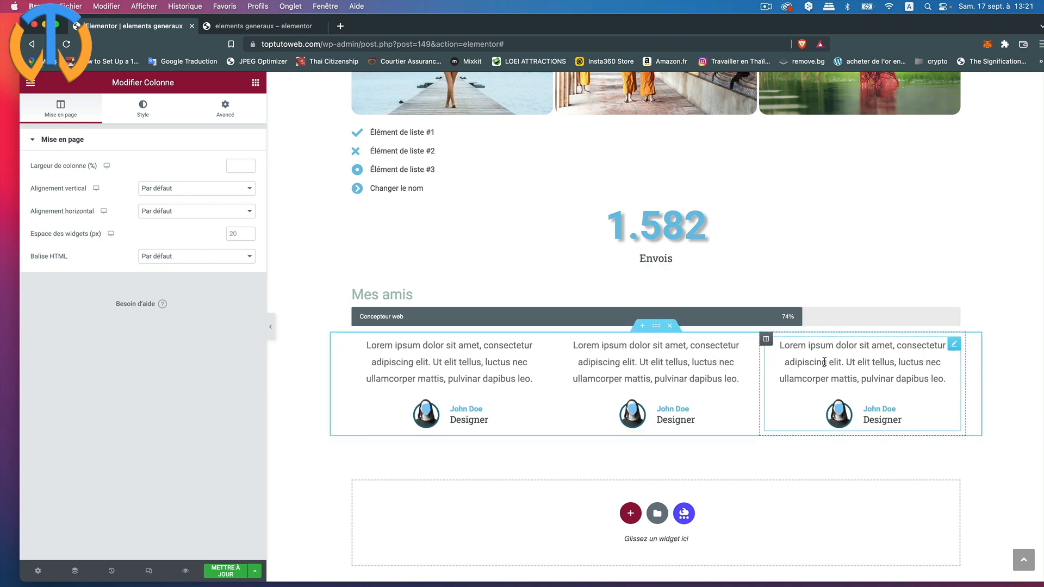
Replace the middle testimonial's image with 02.png from the media library and place the widget in the middle column.
{"action": "left_click_drag", "start_coordinate": [748, 343], "coordinate": [751, 342]}
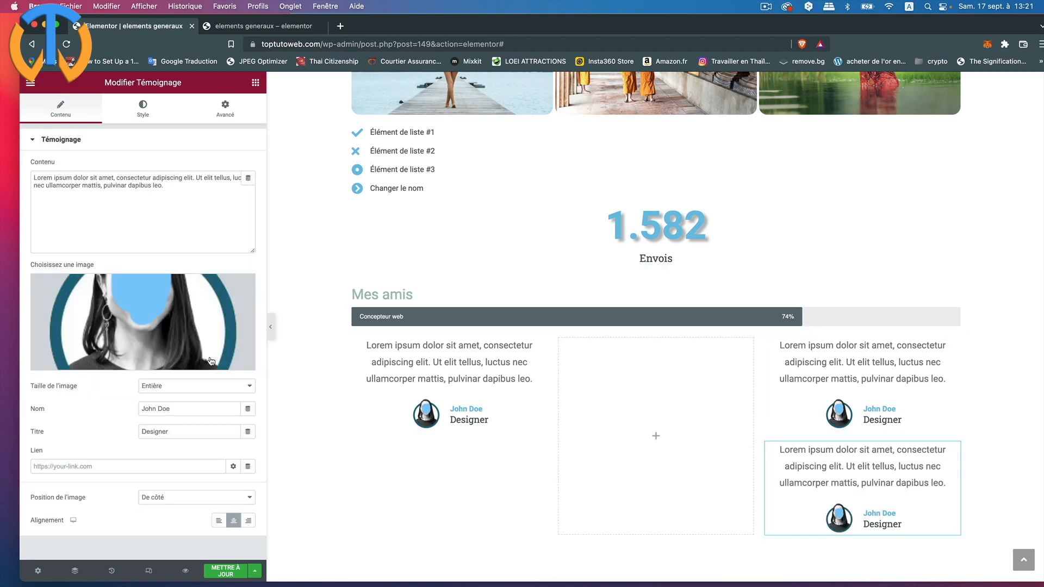
{"action": "left_click", "coordinate": [163, 344]}
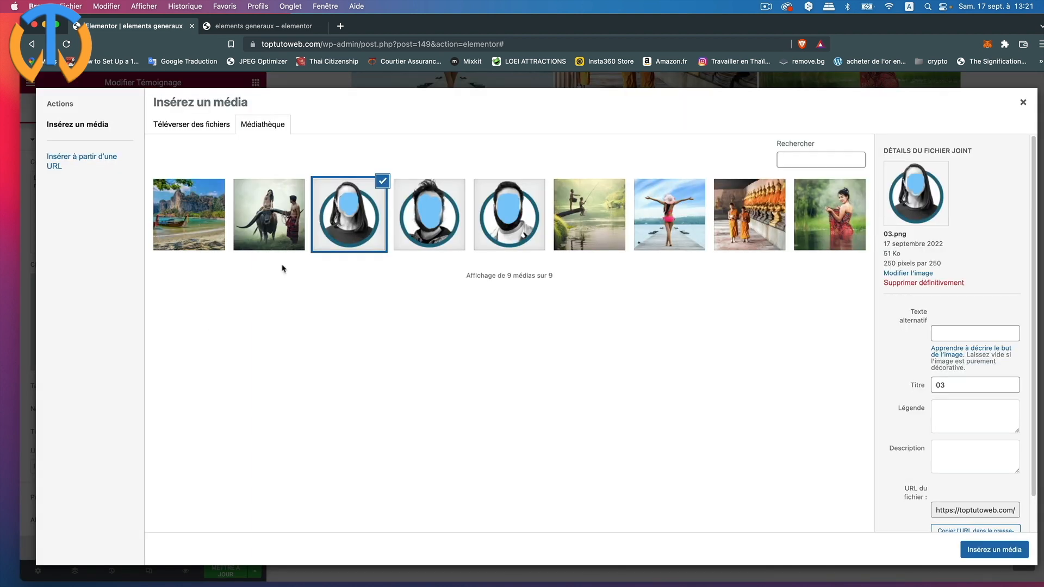
{"action": "left_click", "coordinate": [435, 235]}
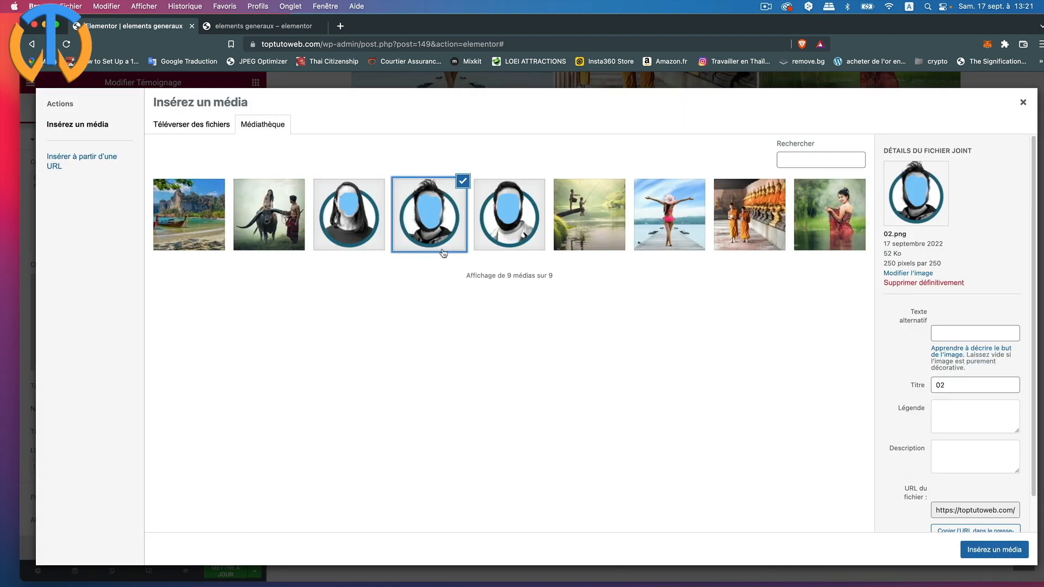
{"action": "left_click", "coordinate": [984, 546]}
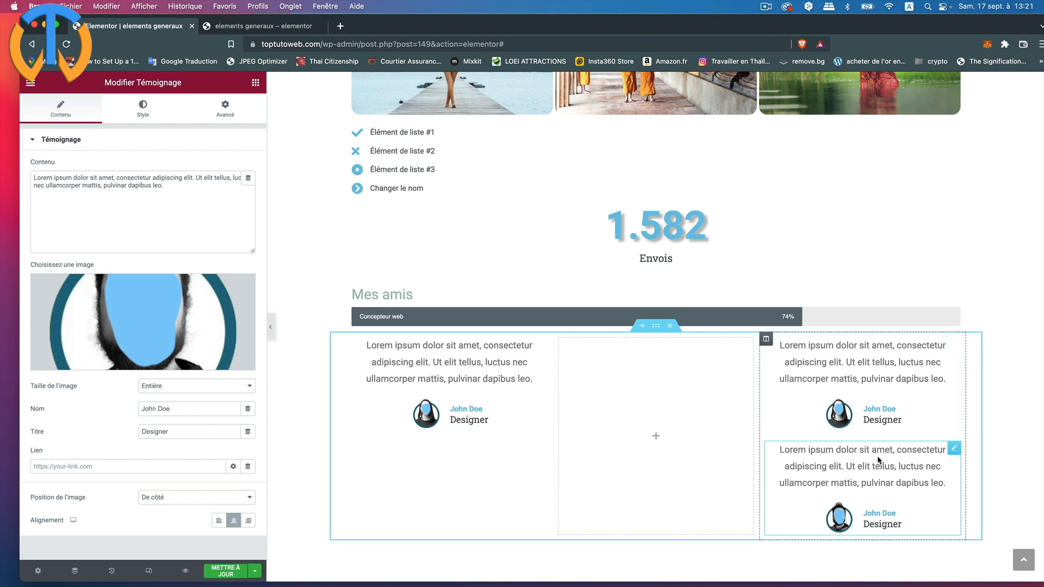
{"action": "left_click_drag", "start_coordinate": [783, 450], "coordinate": [653, 380]}
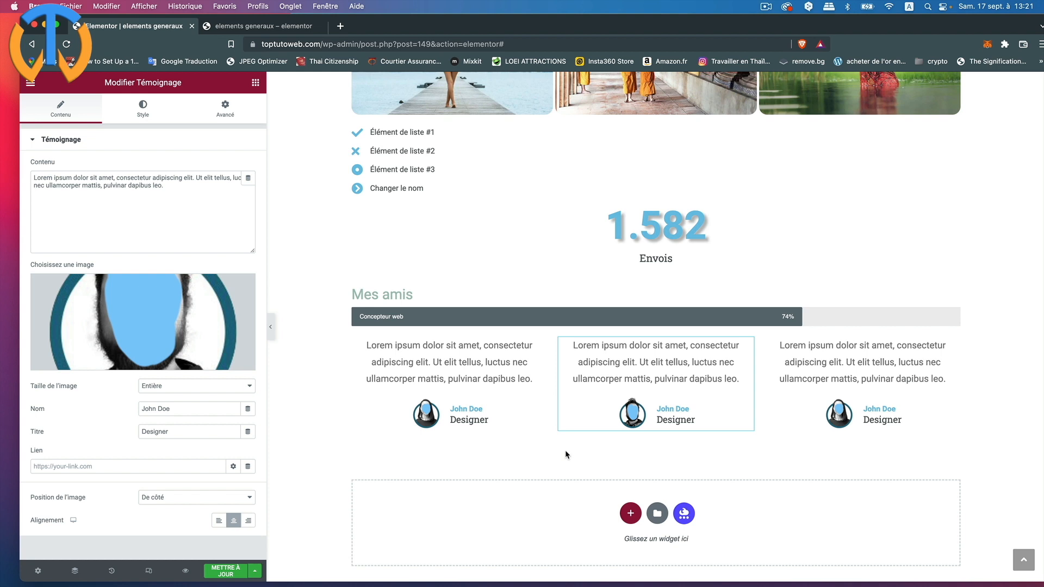
Duplicate the section holding the three testimonials and open the first testimonial of the copy for editing.
{"action": "scroll", "coordinate": [565, 448], "scroll_direction": "down", "scroll_amount": 1}
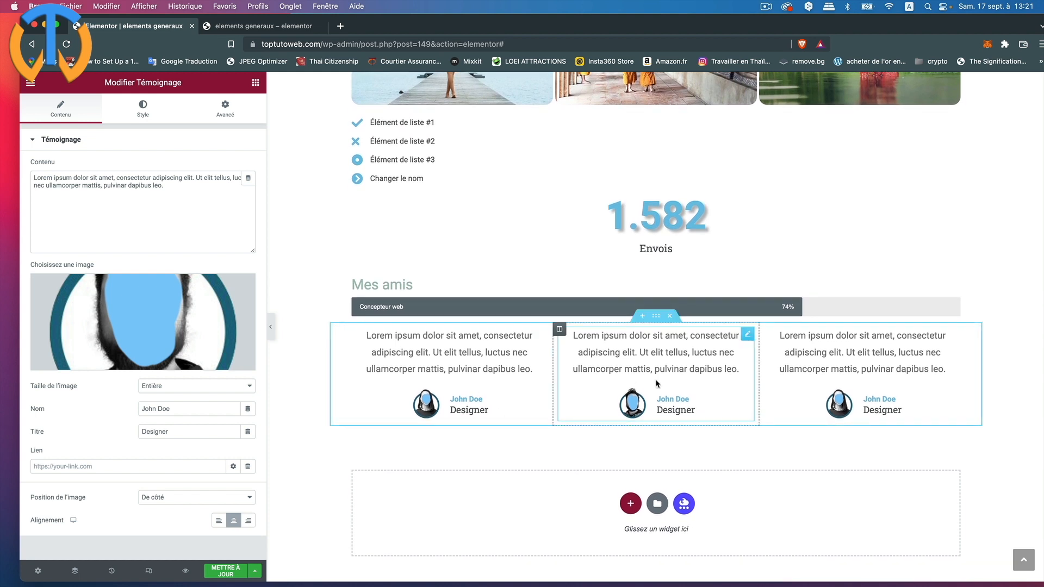
{"action": "right_click", "coordinate": [656, 317]}
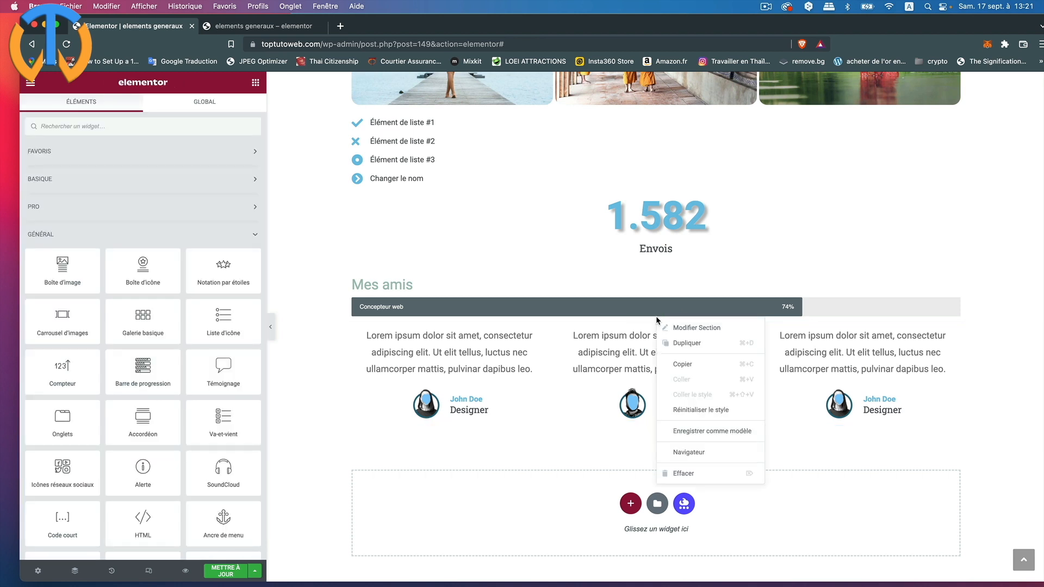
{"action": "left_click", "coordinate": [676, 344]}
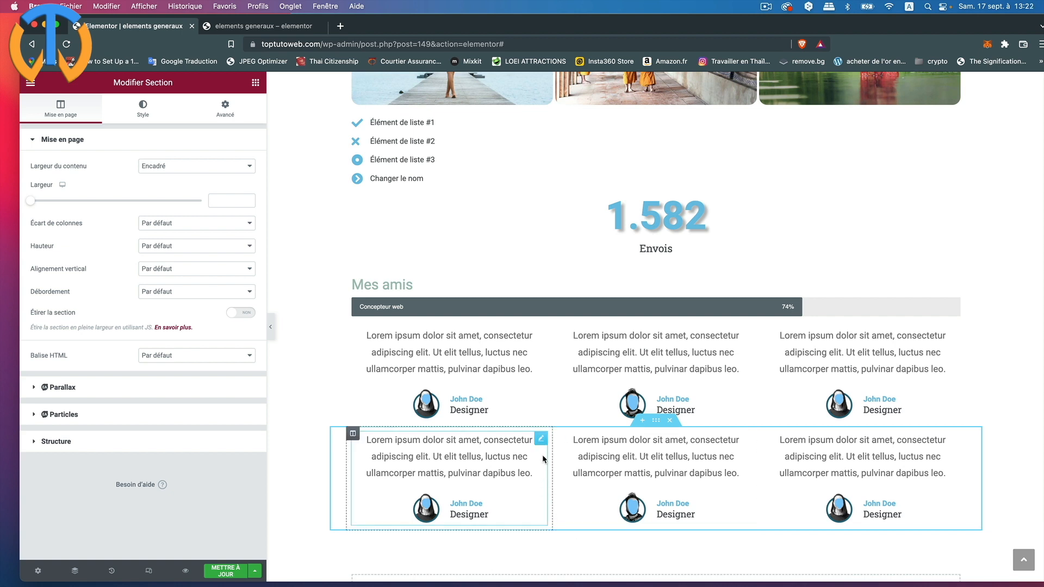
{"action": "left_click", "coordinate": [541, 439]}
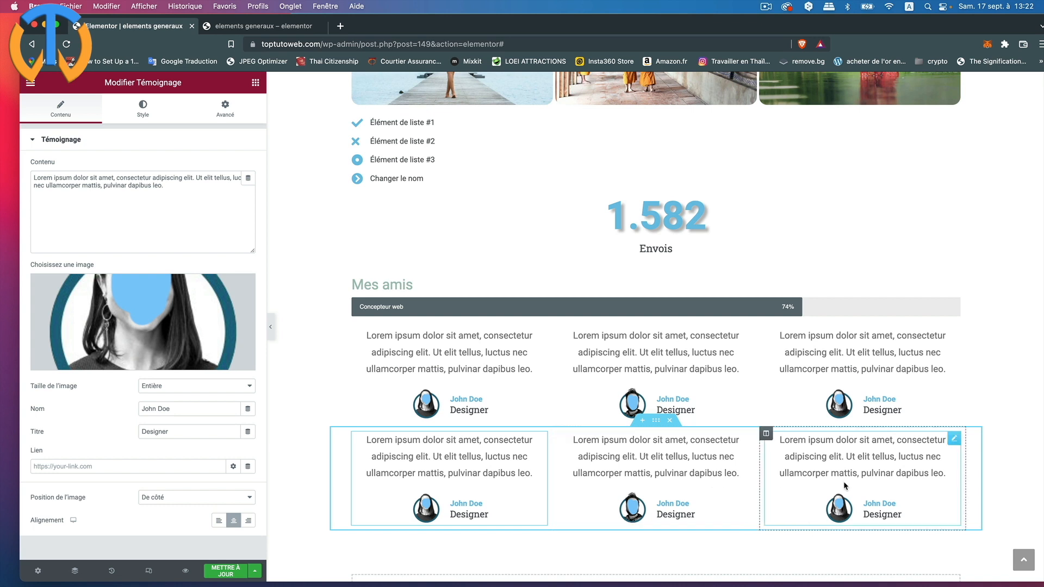
Add a tabs widget (Onglets) in a new section below the testimonials.
{"action": "scroll", "coordinate": [845, 484], "scroll_direction": "down", "scroll_amount": 1}
{"action": "scroll", "coordinate": [845, 484], "scroll_direction": "down", "scroll_amount": 5}
{"action": "scroll", "coordinate": [847, 485], "scroll_direction": "up", "scroll_amount": 2}
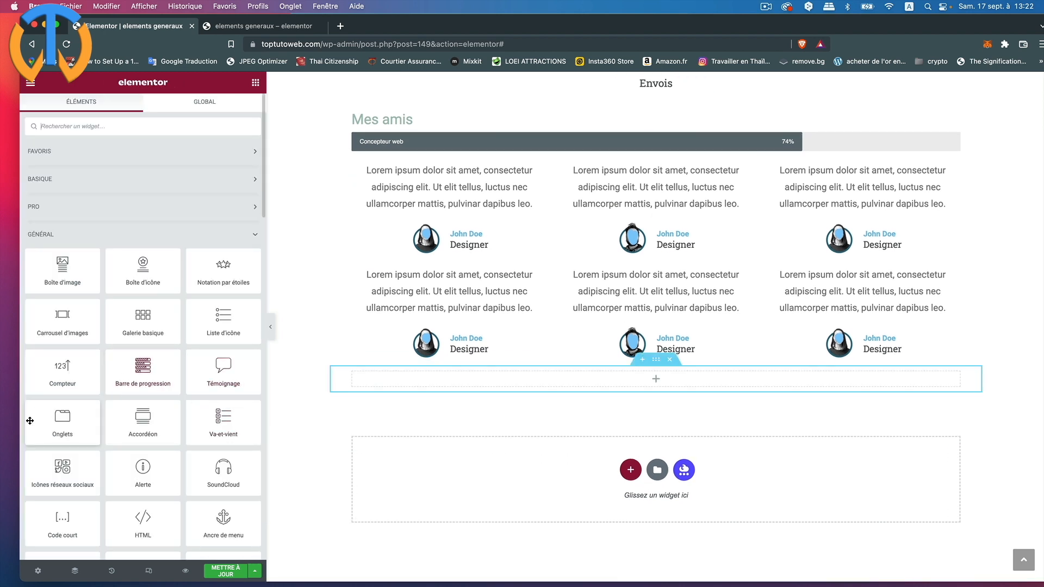
{"action": "left_click_drag", "start_coordinate": [53, 422], "coordinate": [391, 383]}
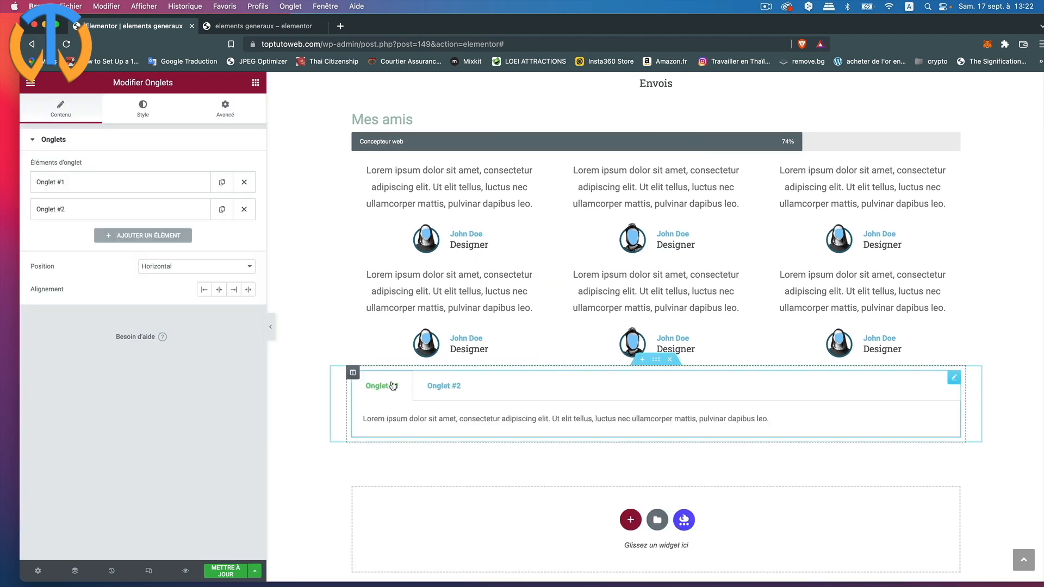
Add a third tab titled "Onglet 3" and replace its content with the copied Lorem ipsum paragraph.
{"action": "left_click", "coordinate": [134, 238]}
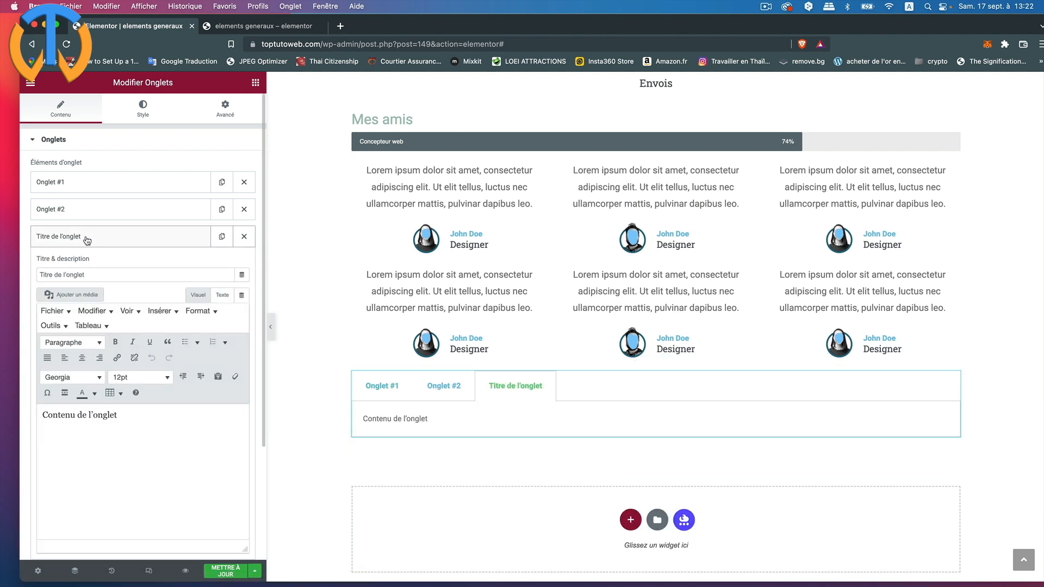
{"action": "left_click_drag", "start_coordinate": [92, 280], "coordinate": [33, 271]}
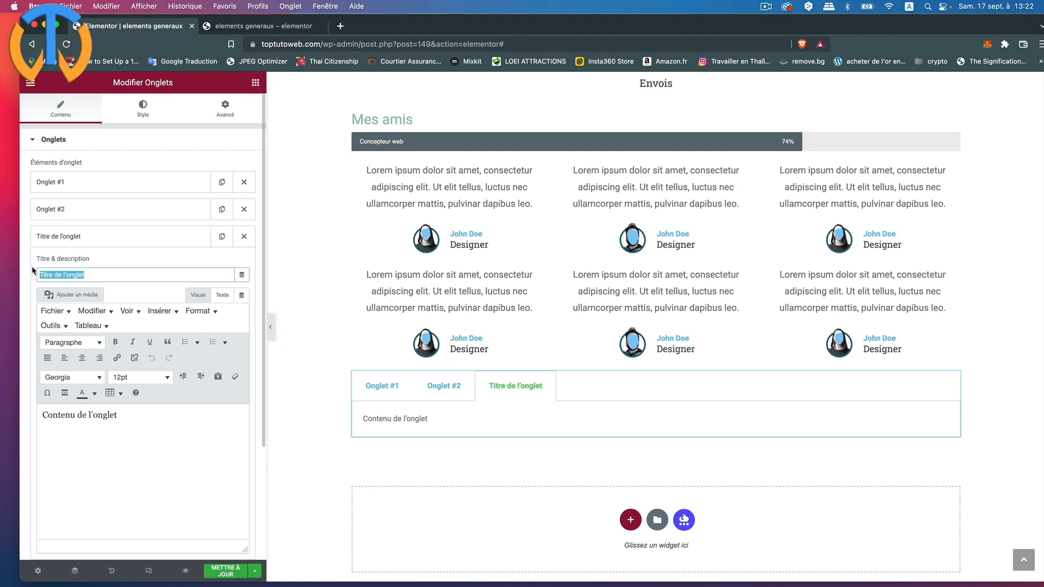
{"action": "type", "text": "Onglet 3"}
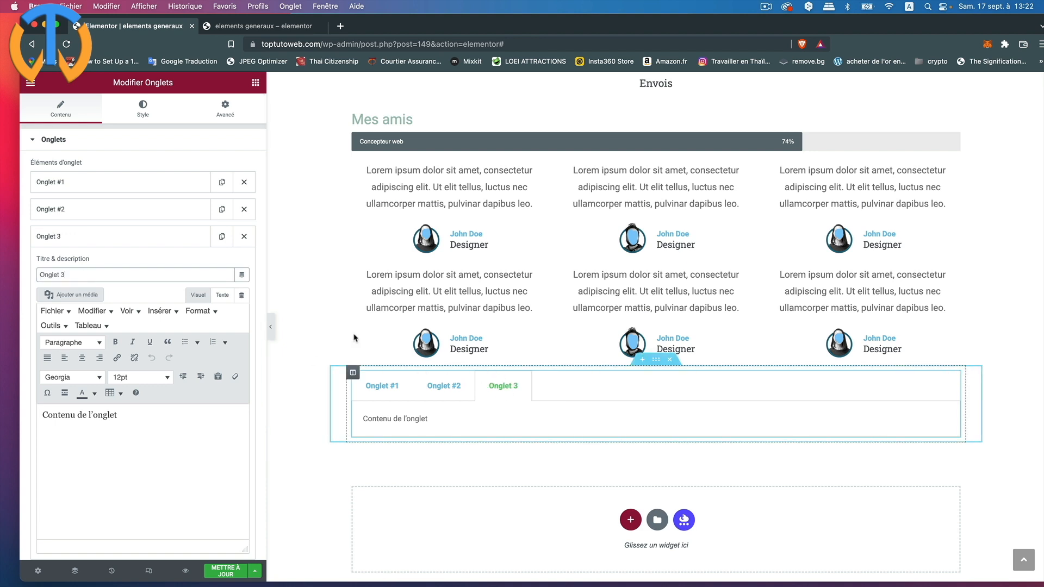
{"action": "left_click", "coordinate": [125, 421]}
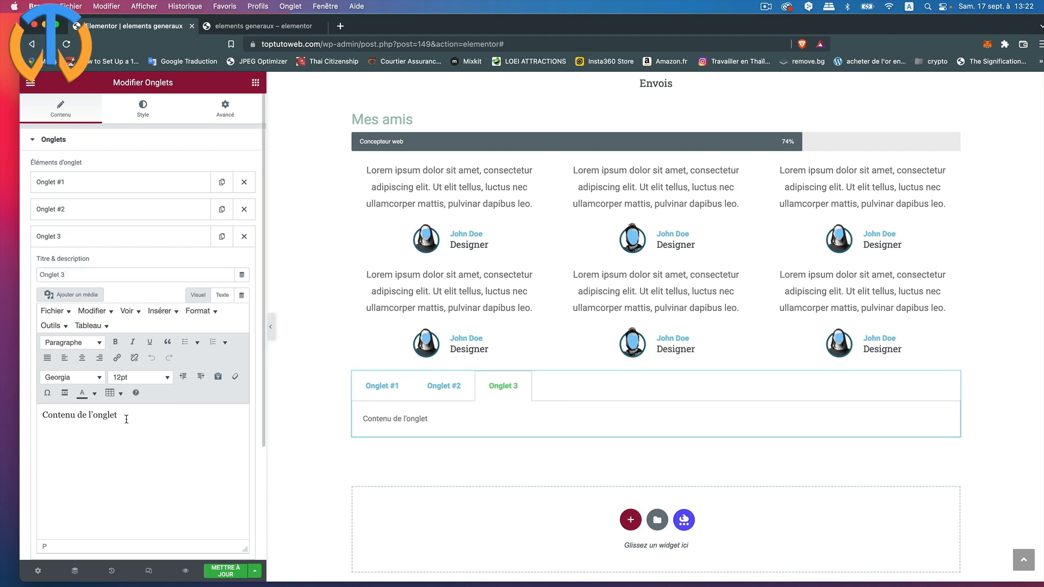
{"action": "right_click", "coordinate": [47, 419]}
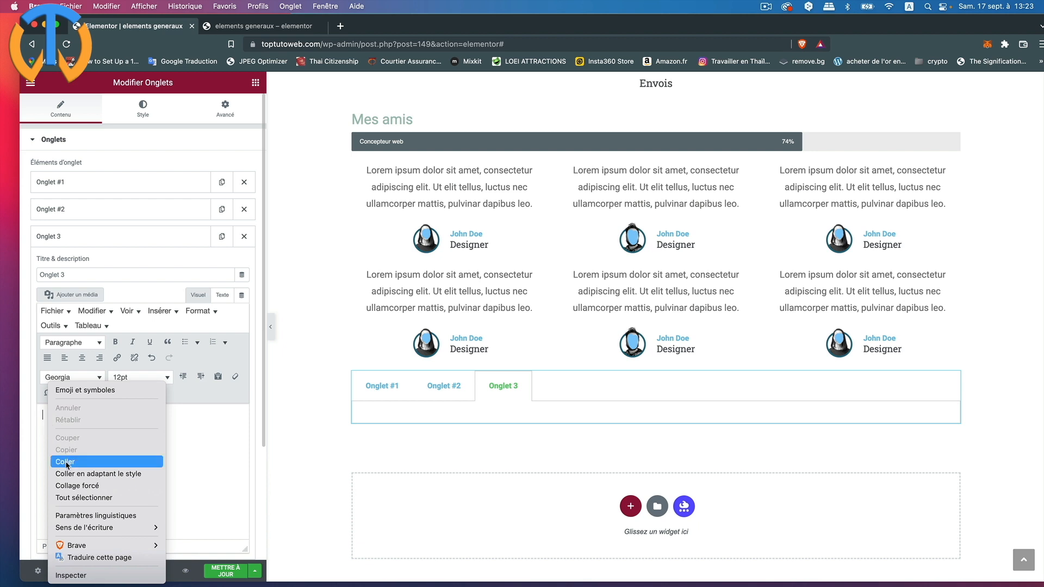
{"action": "left_click", "coordinate": [67, 465]}
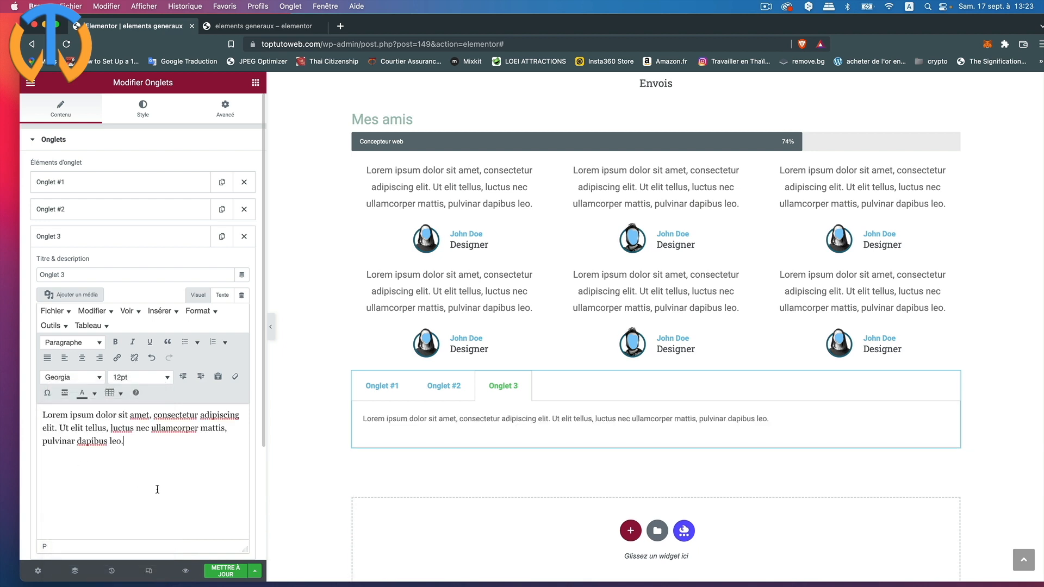
Preview the second and first tabs on the page and open the Onglet #1 and Onglet #2 items to view their contents.
{"action": "left_click", "coordinate": [447, 387]}
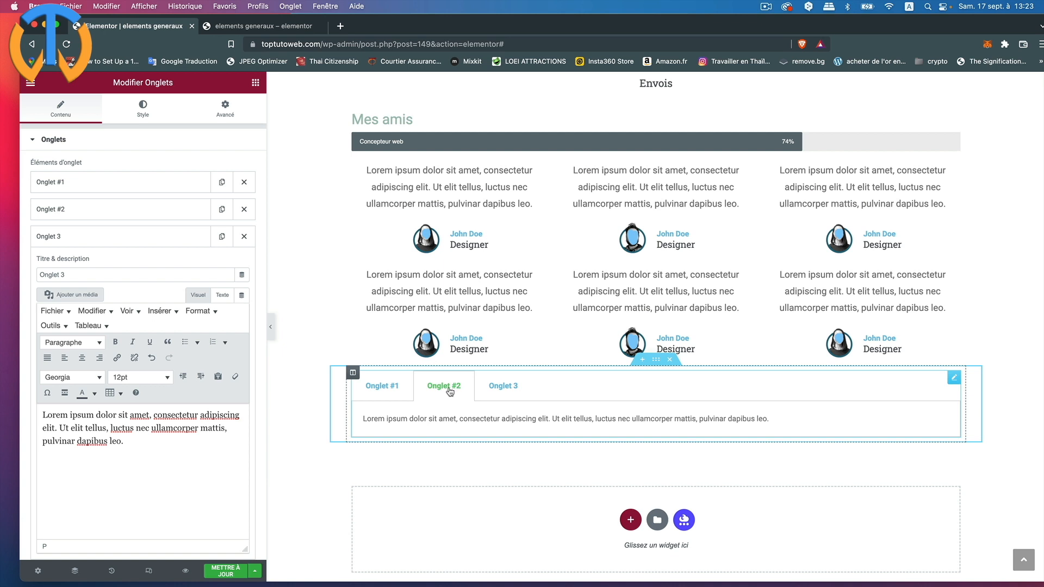
{"action": "left_click", "coordinate": [394, 392]}
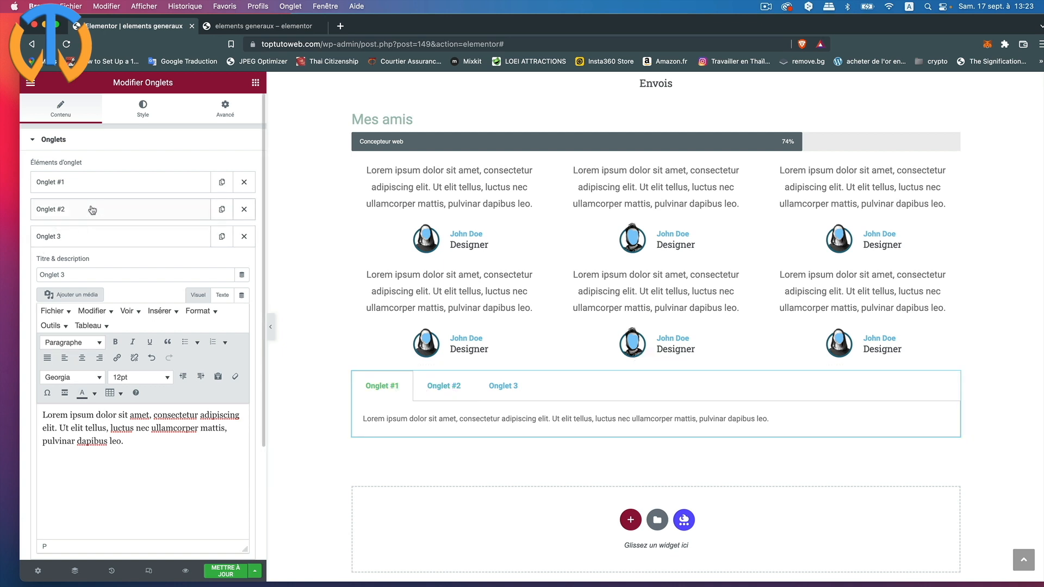
{"action": "left_click", "coordinate": [83, 187]}
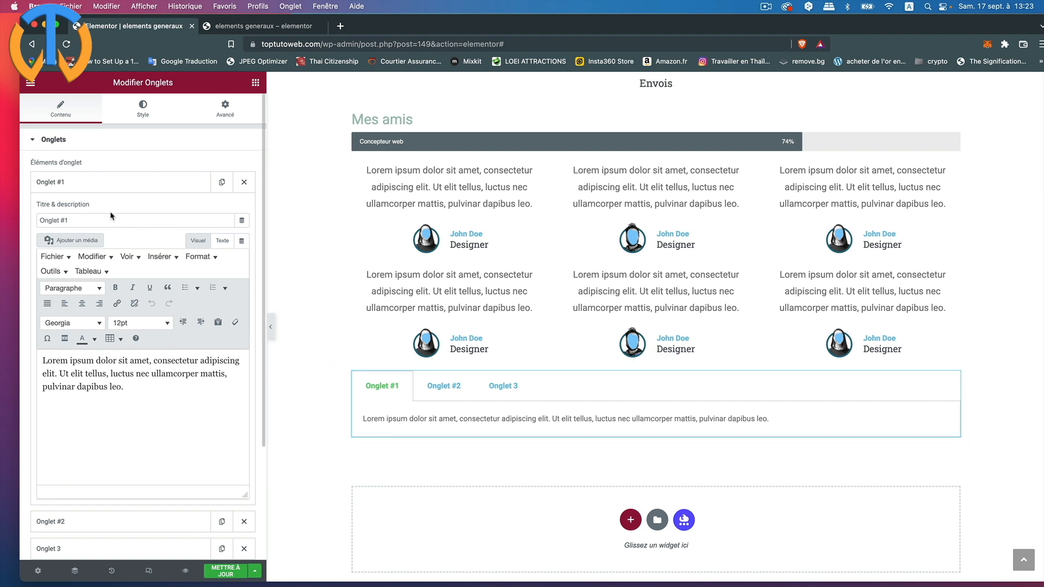
{"action": "left_click", "coordinate": [101, 184]}
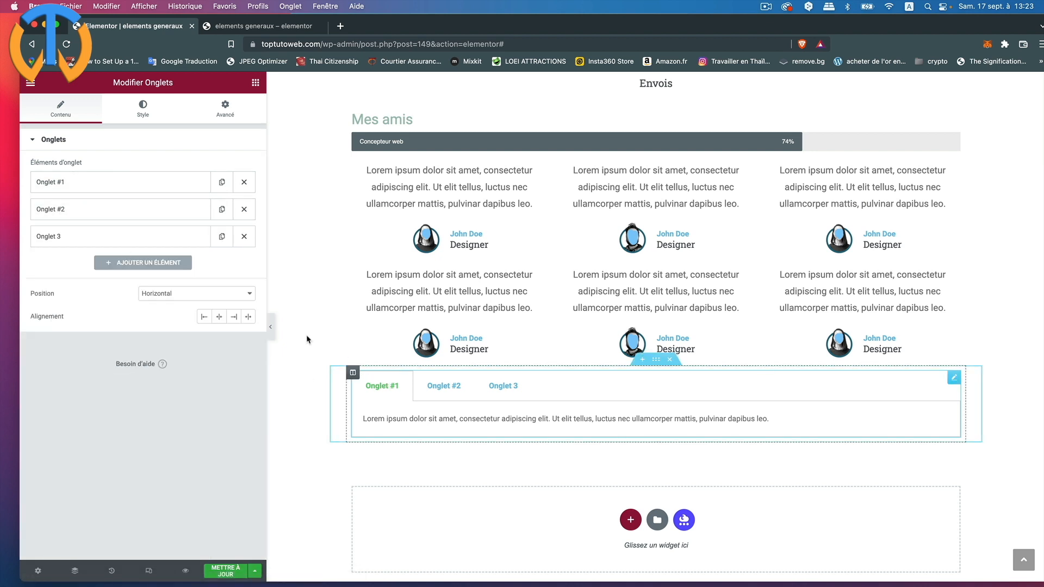
{"action": "left_click", "coordinate": [66, 214]}
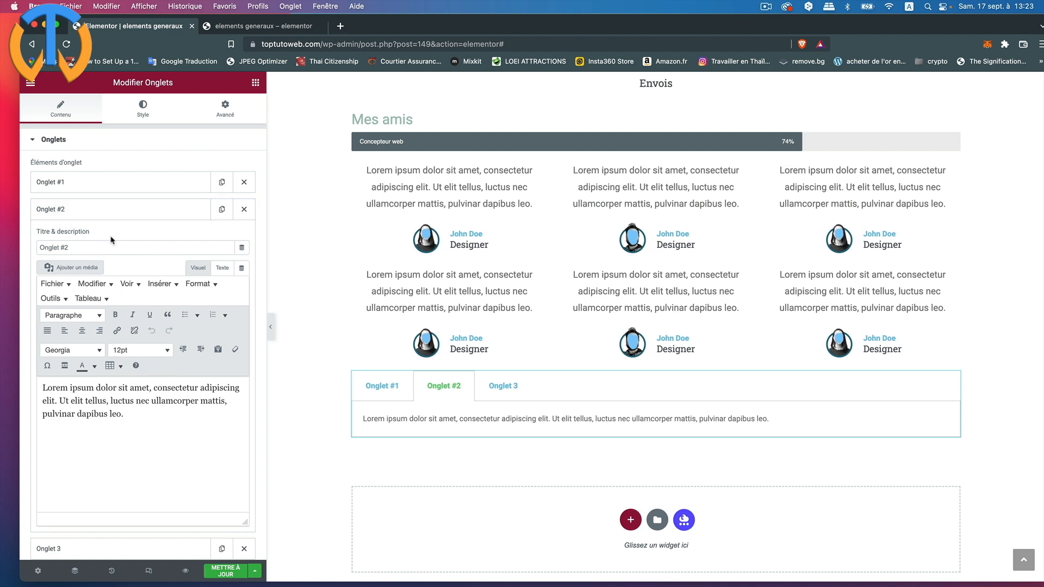
Insert the bearded man's portrait from the media library before the text of Onglet #2.
{"action": "left_click", "coordinate": [78, 269]}
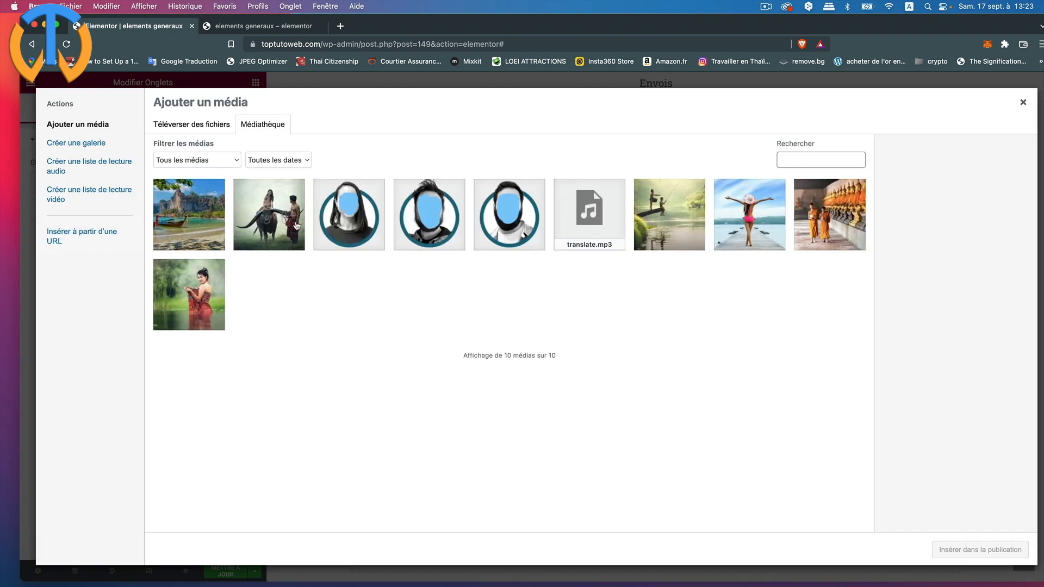
{"action": "left_click", "coordinate": [484, 218]}
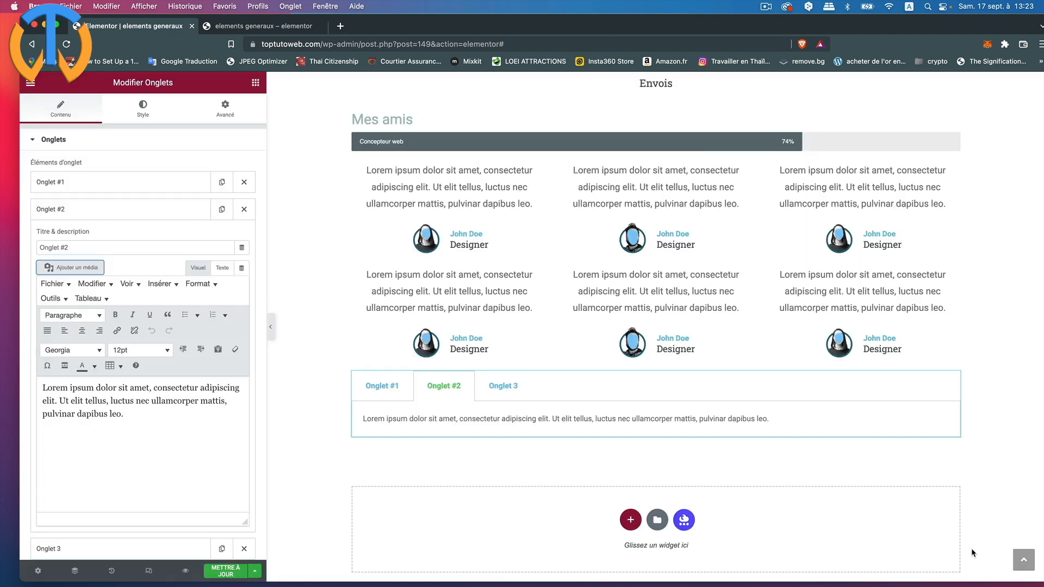
{"action": "left_click", "coordinate": [972, 550]}
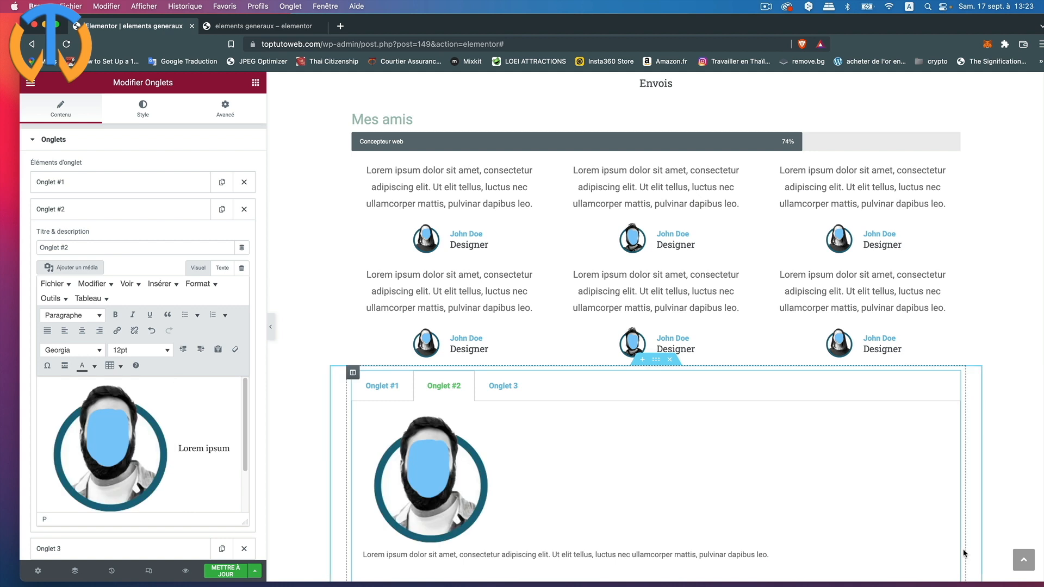
{"action": "scroll", "coordinate": [522, 503], "scroll_direction": "down", "scroll_amount": 5}
{"action": "scroll", "coordinate": [506, 435], "scroll_direction": "up", "scroll_amount": 3}
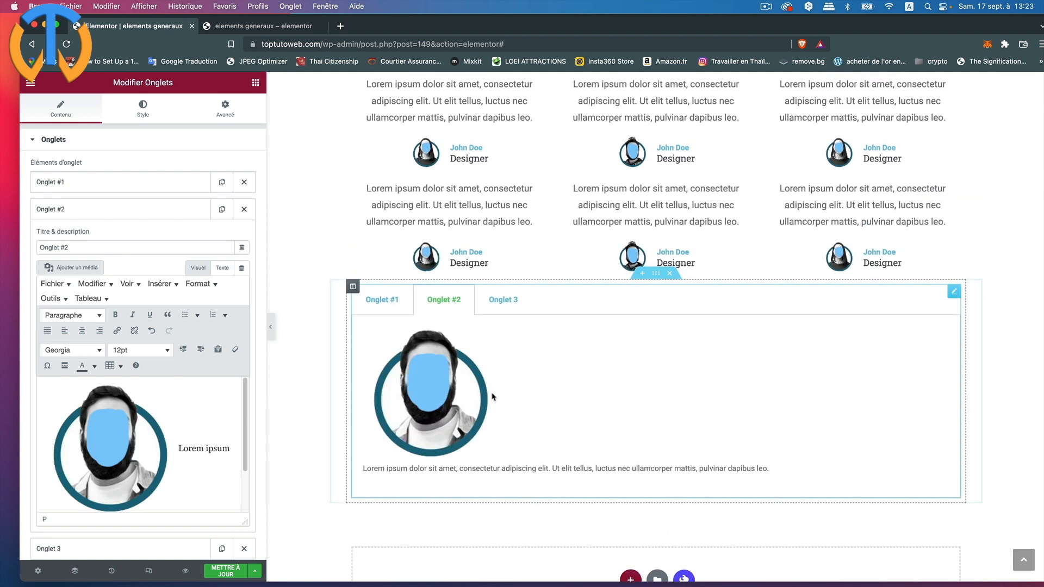
Preview the third, first and second tabs on the page to compare their contents.
{"action": "left_click", "coordinate": [496, 304]}
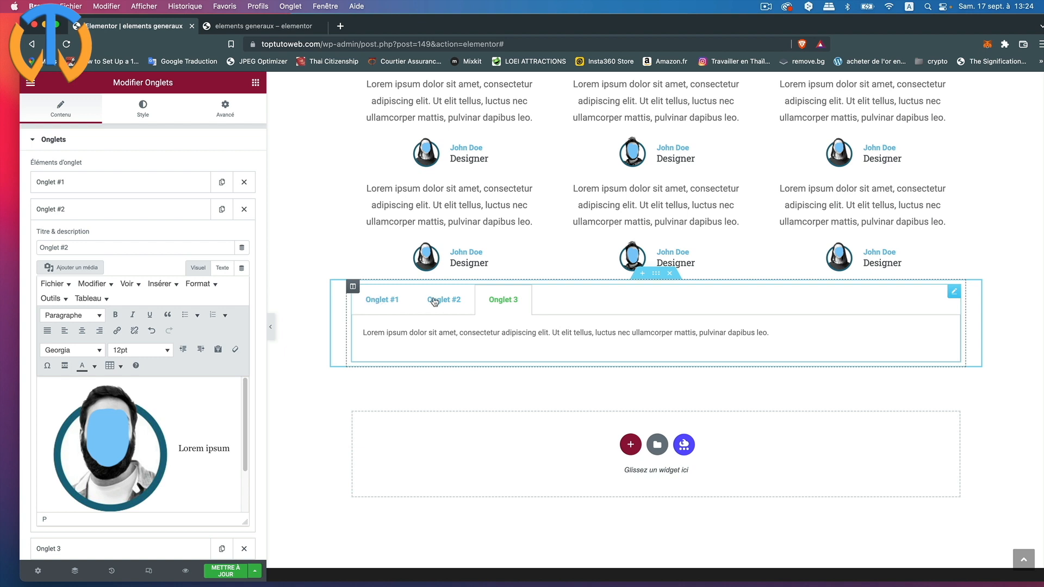
{"action": "left_click", "coordinate": [382, 304]}
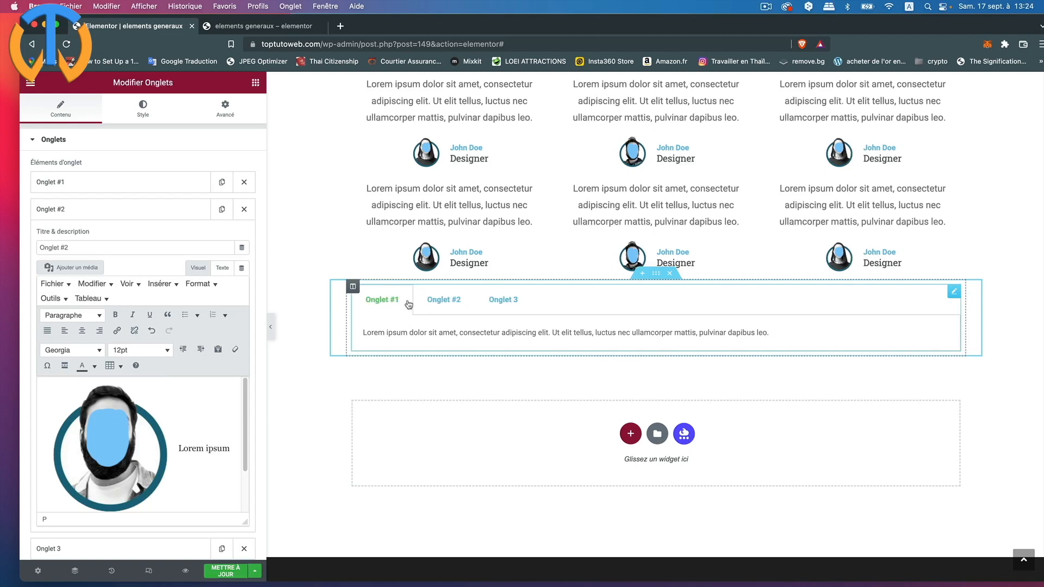
{"action": "left_click", "coordinate": [438, 298]}
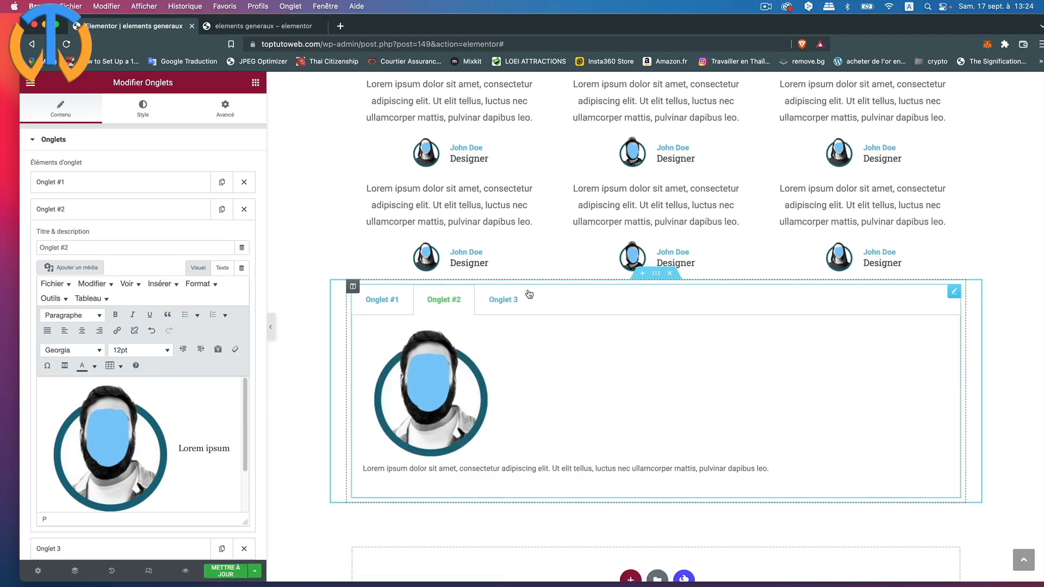
{"action": "left_click", "coordinate": [497, 299]}
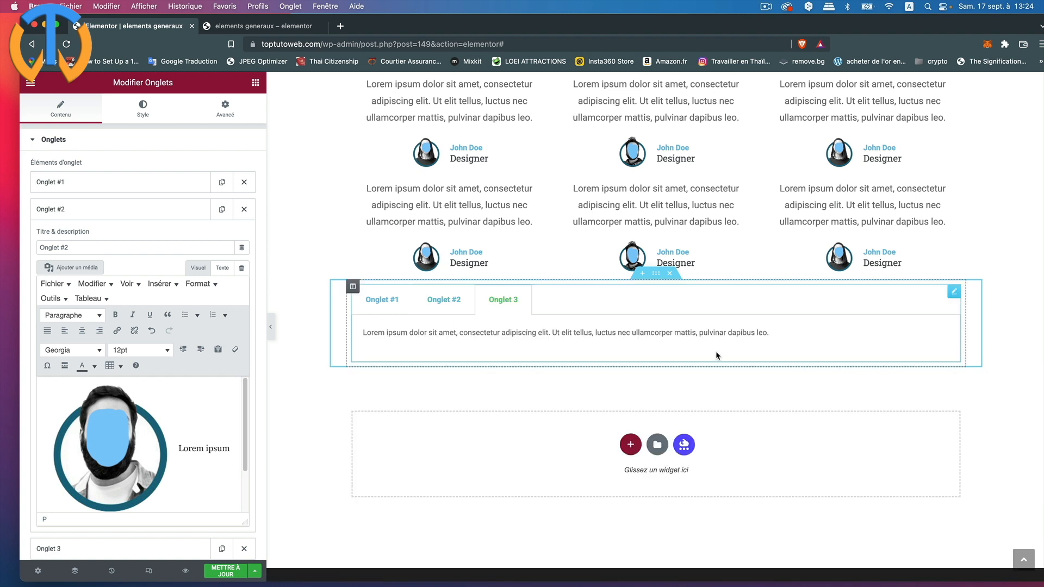
Set the tabs widget's position to Vertical, check its tabs on the page and centre their alignment.
{"action": "left_click", "coordinate": [102, 211]}
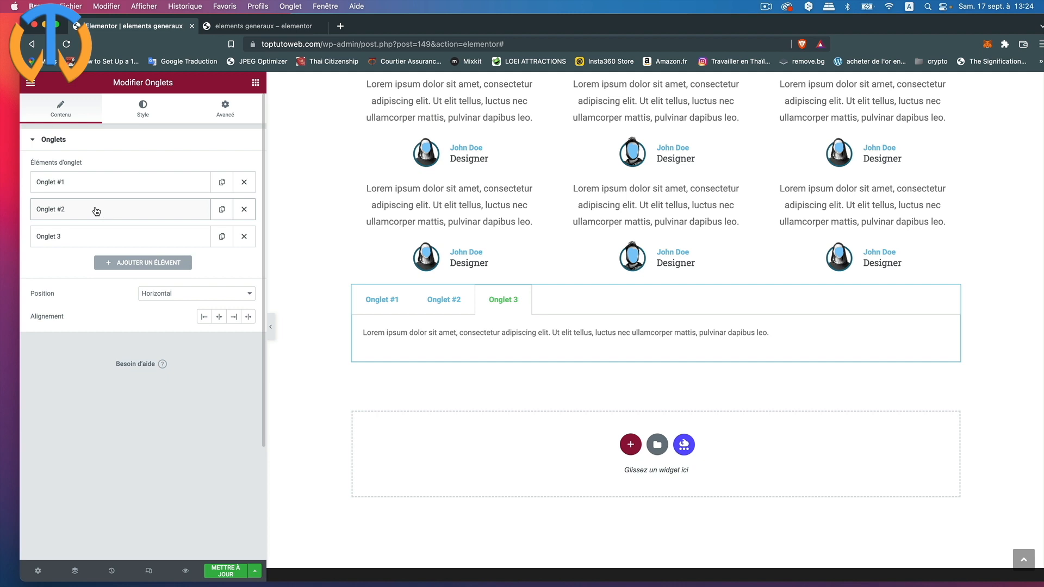
{"action": "left_click", "coordinate": [163, 294]}
{"action": "left_click", "coordinate": [164, 305]}
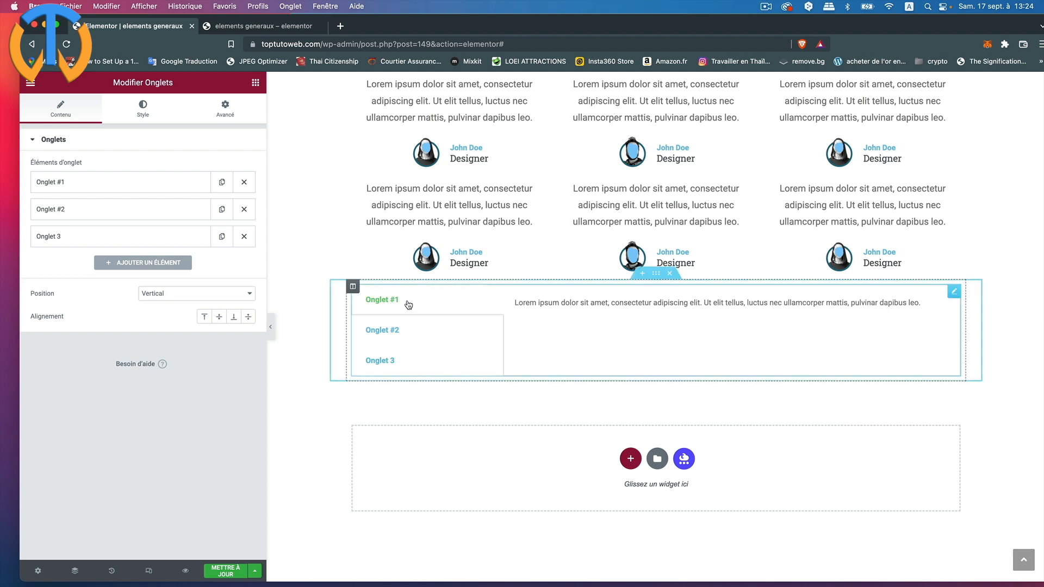
{"action": "left_click", "coordinate": [401, 328]}
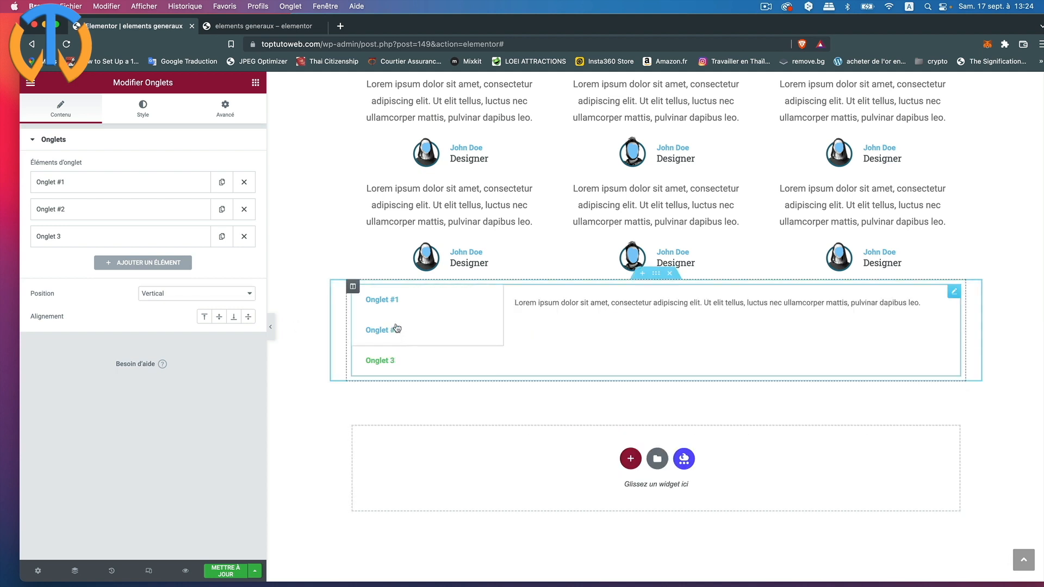
{"action": "left_click", "coordinate": [397, 300]}
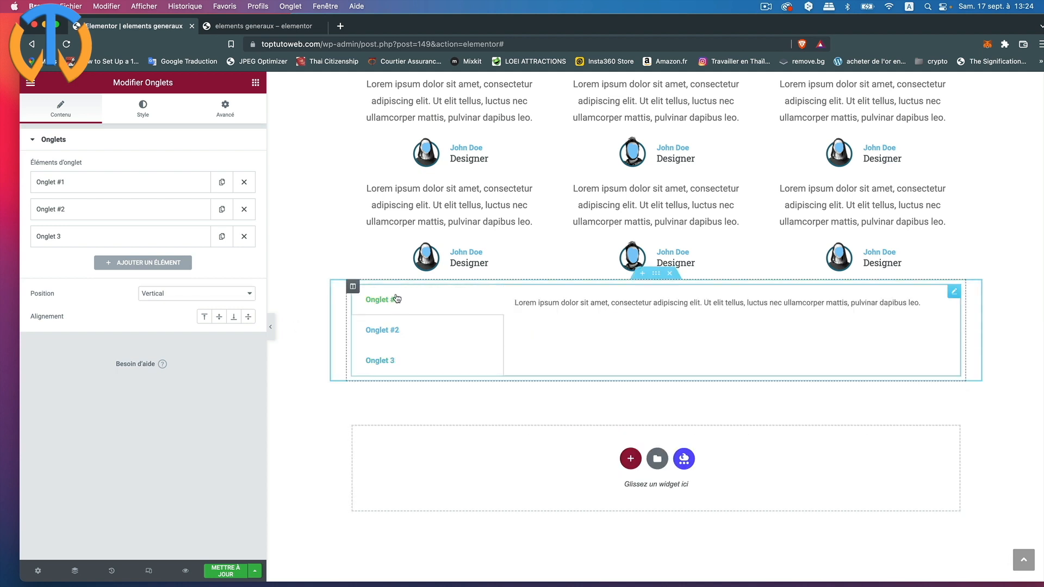
{"action": "left_click", "coordinate": [233, 318]}
{"action": "left_click", "coordinate": [220, 317]}
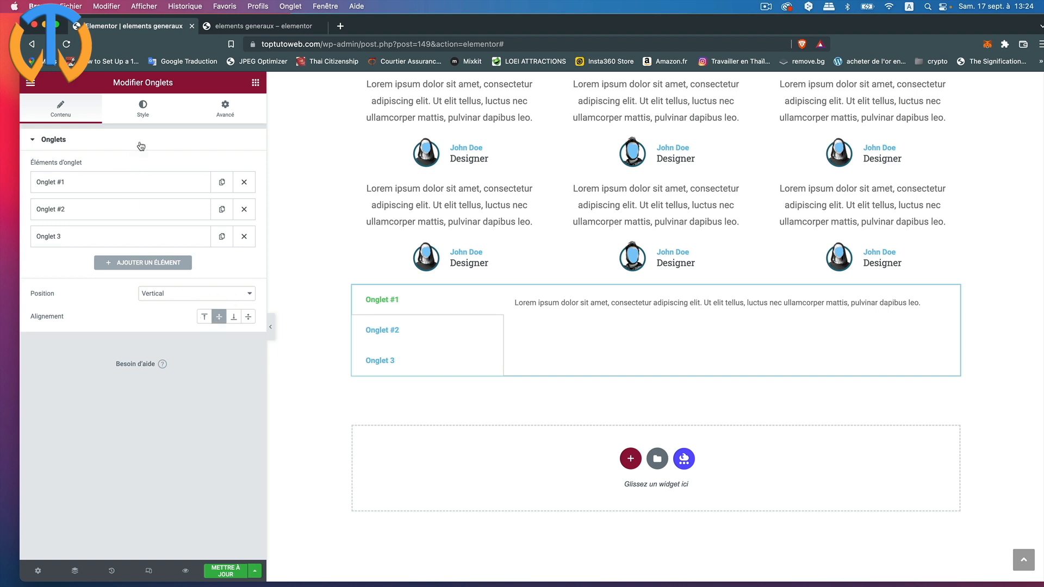
Set the tabs' navigation width (Largeur de navigation) to 13 and border width (Largeur de la bordure) to 3.
{"action": "left_click", "coordinate": [143, 110]}
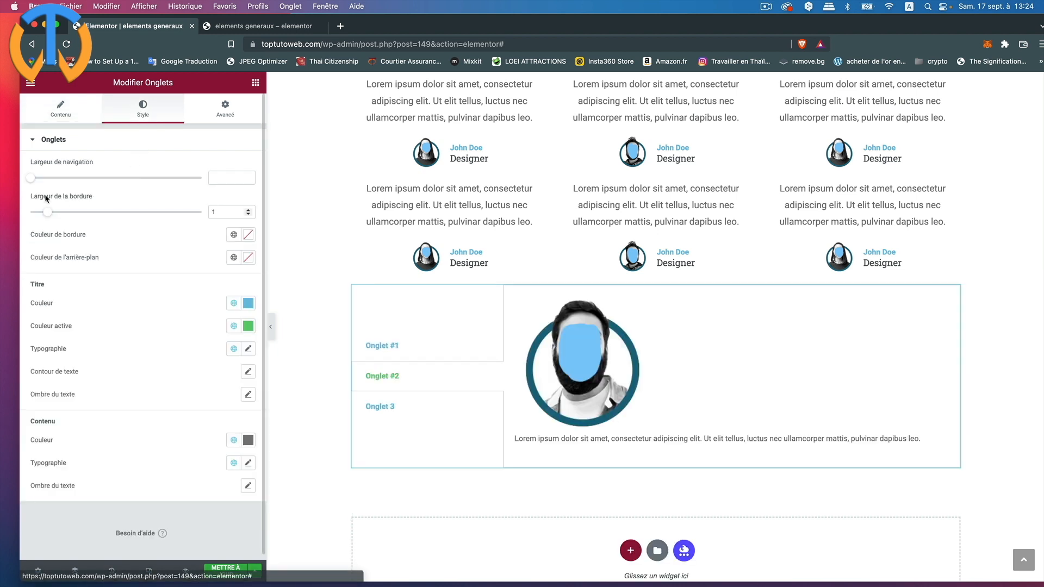
{"action": "left_click_drag", "start_coordinate": [31, 179], "coordinate": [73, 179]}
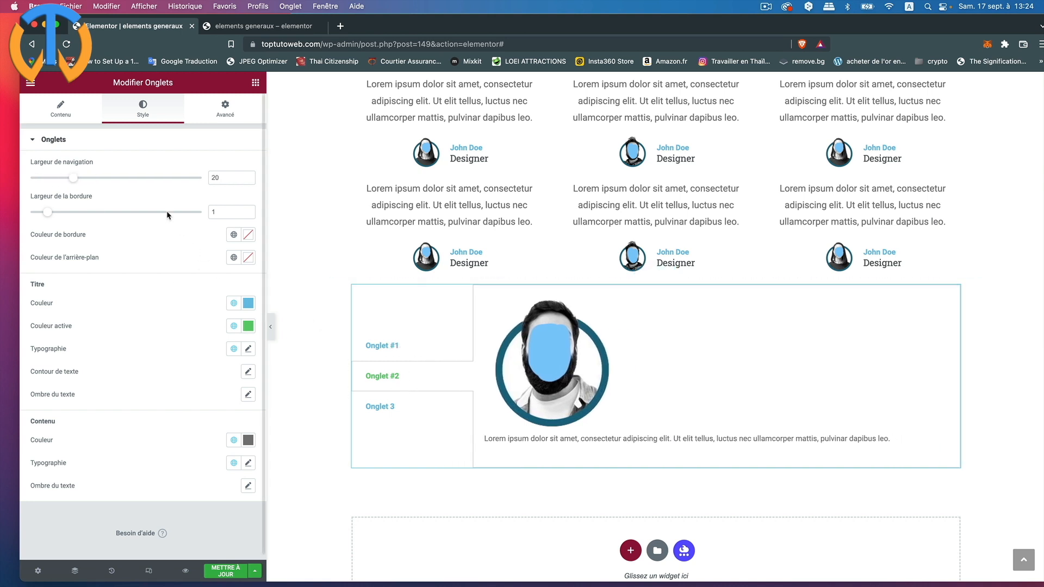
{"action": "left_click_drag", "start_coordinate": [73, 179], "coordinate": [73, 218]}
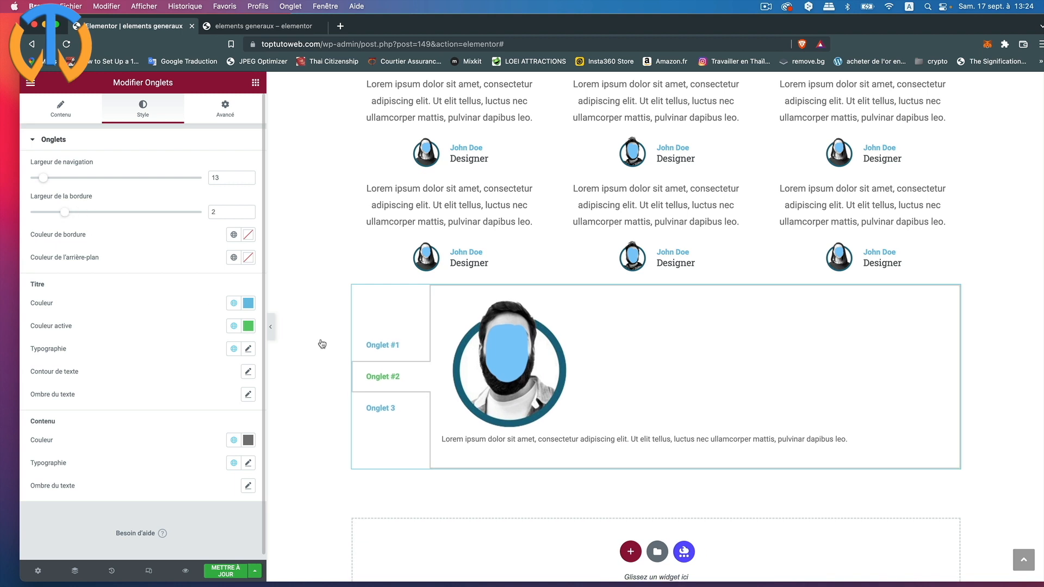
{"action": "left_click", "coordinate": [382, 345]}
{"action": "mouse_move", "coordinate": [65, 213]}
{"action": "left_mouse_down"}
{"action": "mouse_move", "coordinate": [93, 213]}
{"action": "mouse_move", "coordinate": [85, 214]}
{"action": "left_mouse_up"}
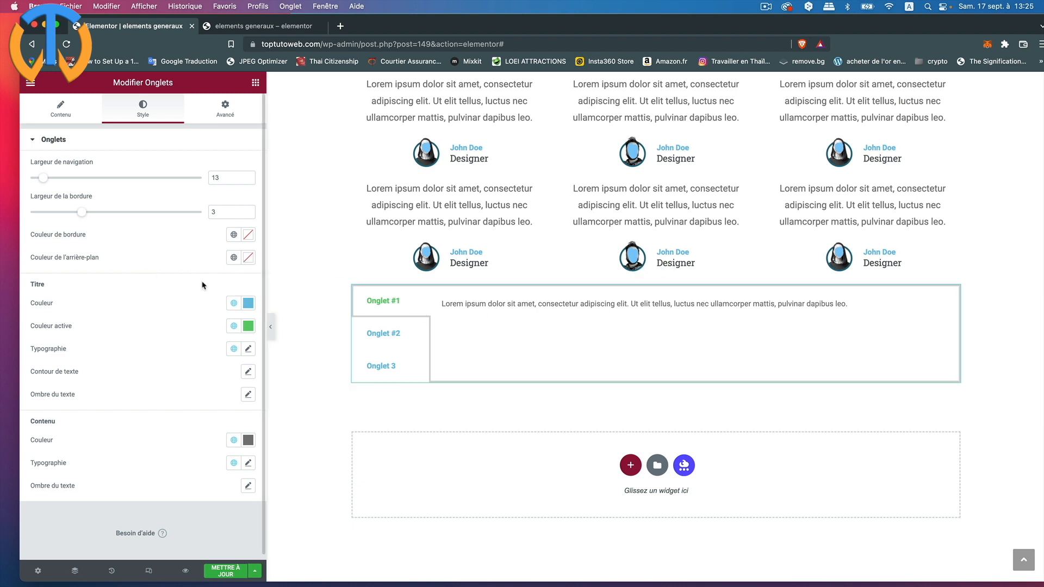
Give the tabs a light grey background of about #F3F1F1 and check it on each tab.
{"action": "left_click", "coordinate": [250, 259]}
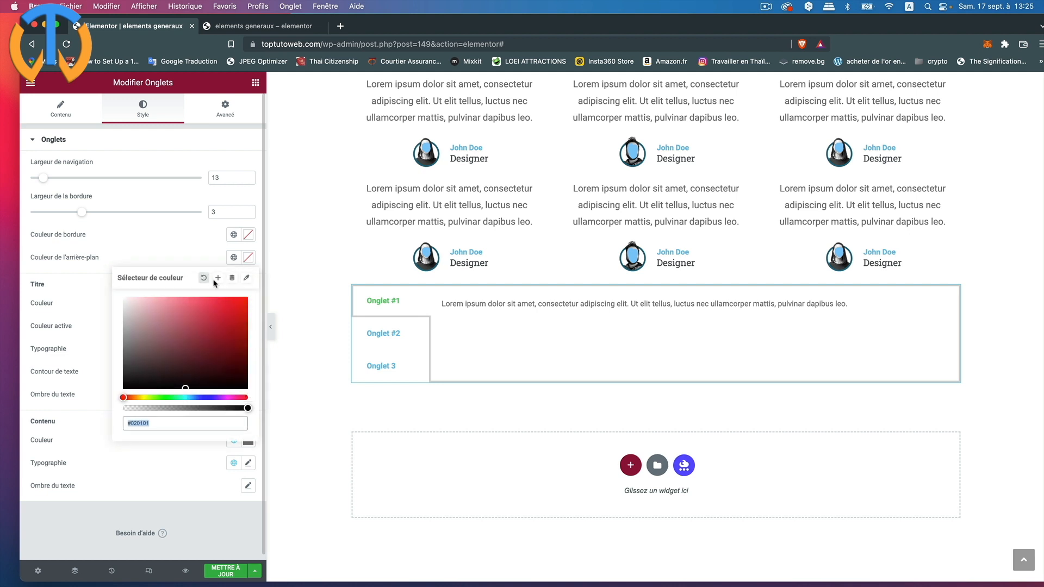
{"action": "left_click_drag", "start_coordinate": [185, 387], "coordinate": [124, 303]}
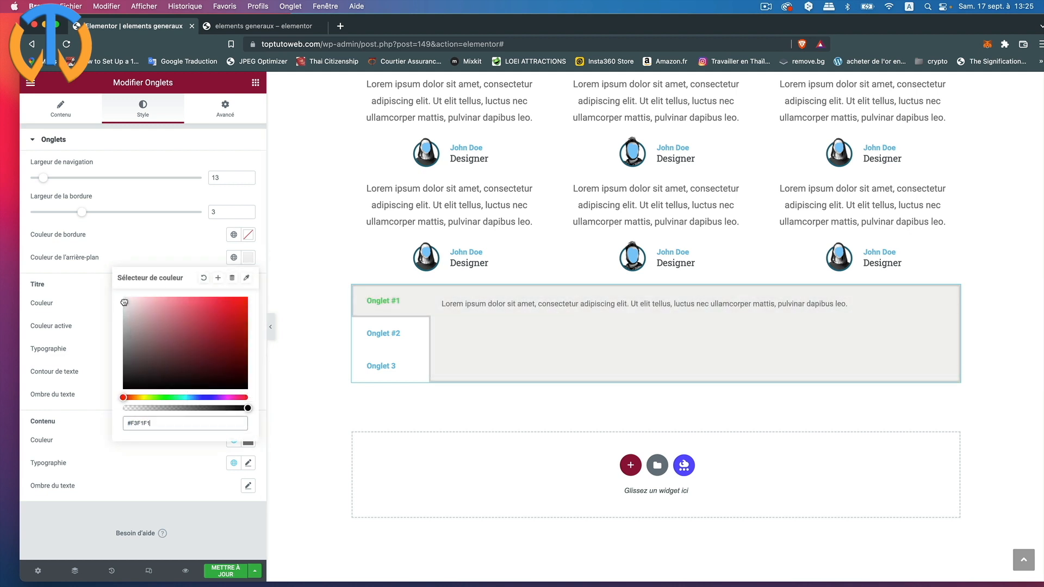
{"action": "left_click", "coordinate": [126, 234]}
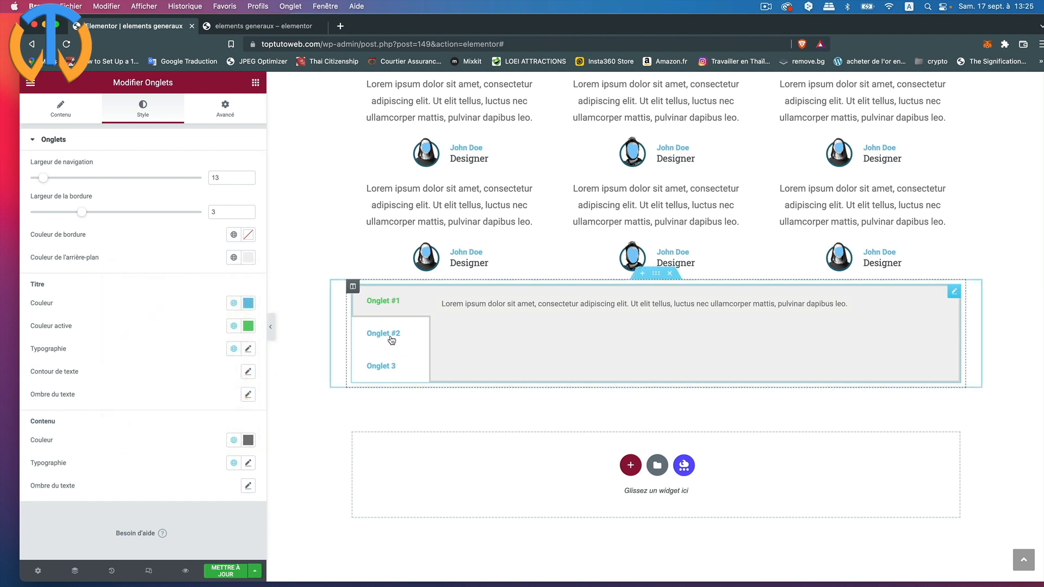
{"action": "left_click", "coordinate": [389, 334]}
{"action": "left_click", "coordinate": [385, 410]}
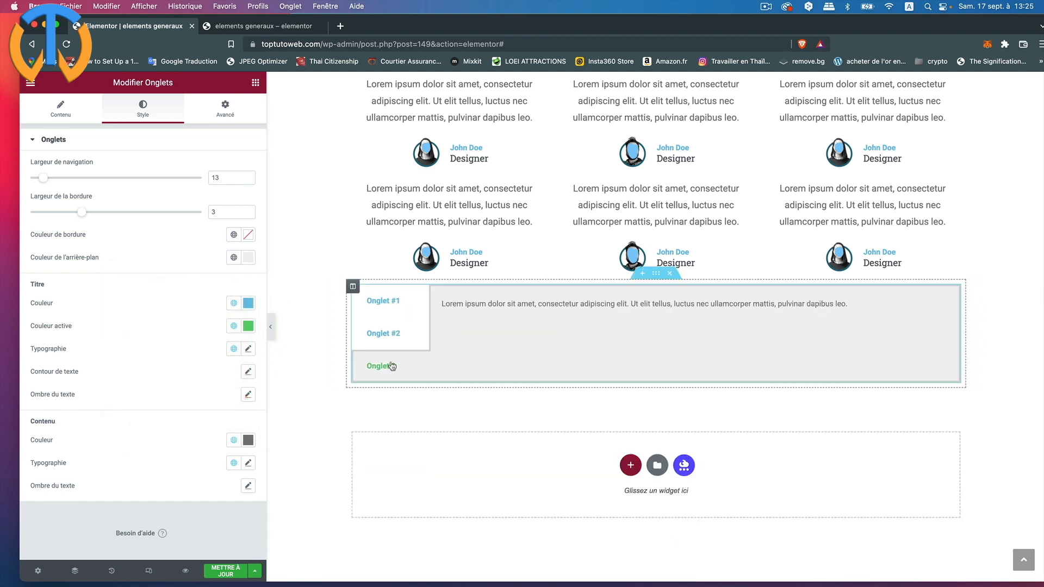
{"action": "left_click", "coordinate": [380, 309]}
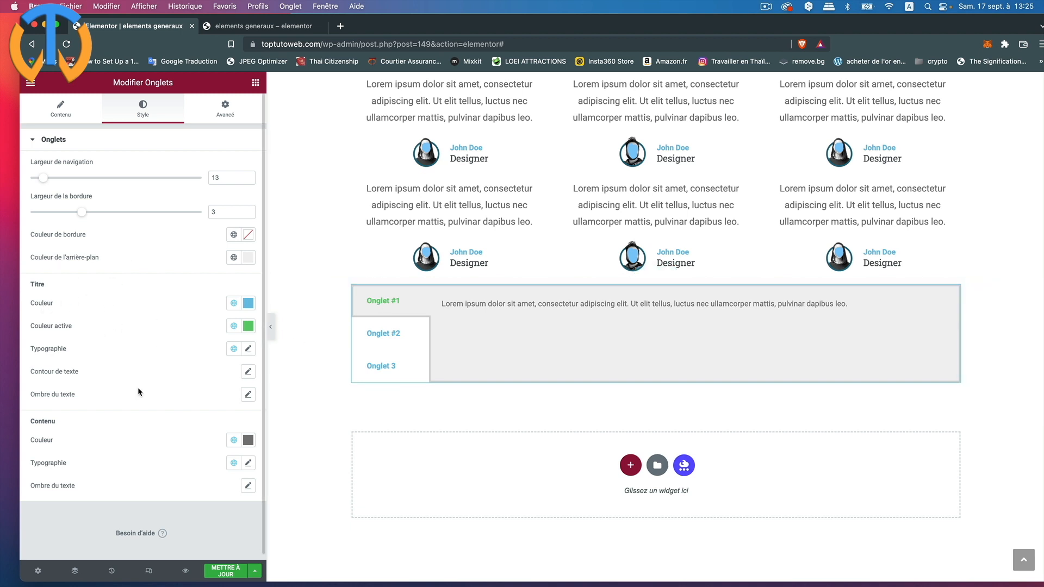
Set the tab title colour to grey #A3A3A4 and the active title colour to dark grey.
{"action": "scroll", "coordinate": [181, 373], "scroll_direction": "down", "scroll_amount": 1}
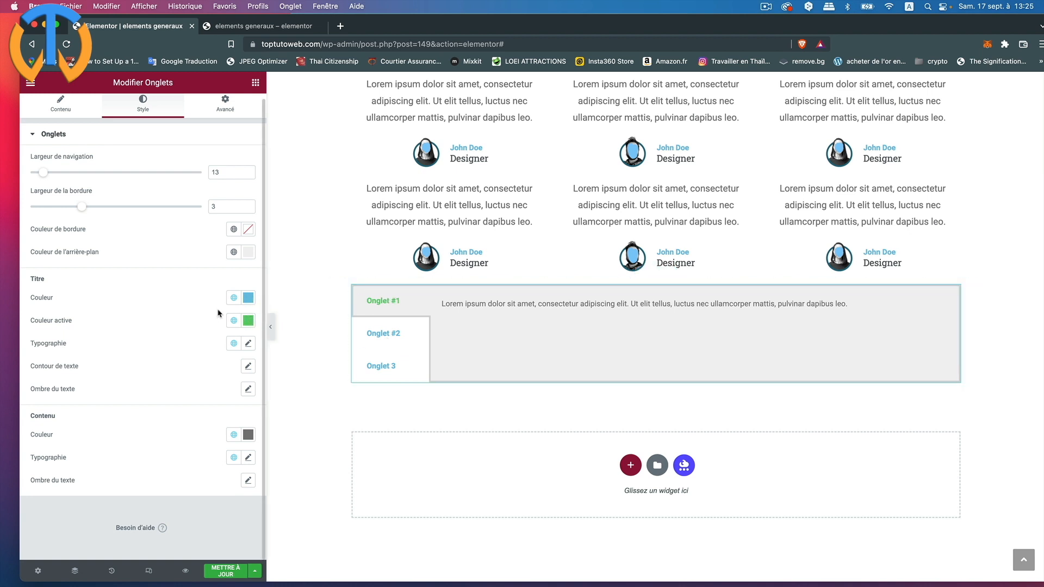
{"action": "left_click", "coordinate": [248, 298]}
{"action": "left_click_drag", "start_coordinate": [158, 413], "coordinate": [156, 333]}
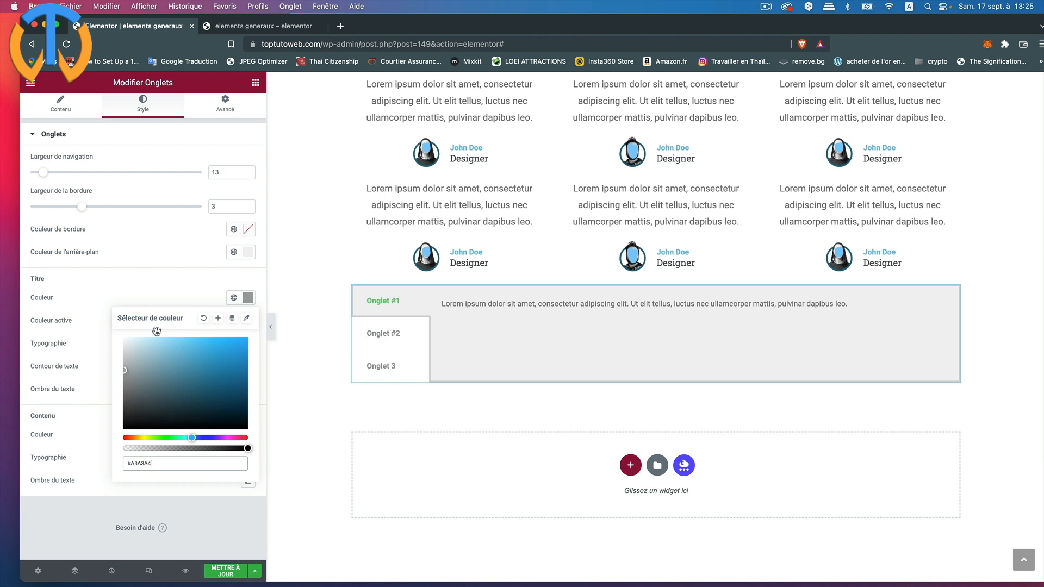
{"action": "left_click", "coordinate": [177, 269]}
{"action": "left_click", "coordinate": [254, 320]}
{"action": "left_click_drag", "start_coordinate": [134, 398], "coordinate": [127, 415]}
{"action": "double_click", "coordinate": [126, 295]}
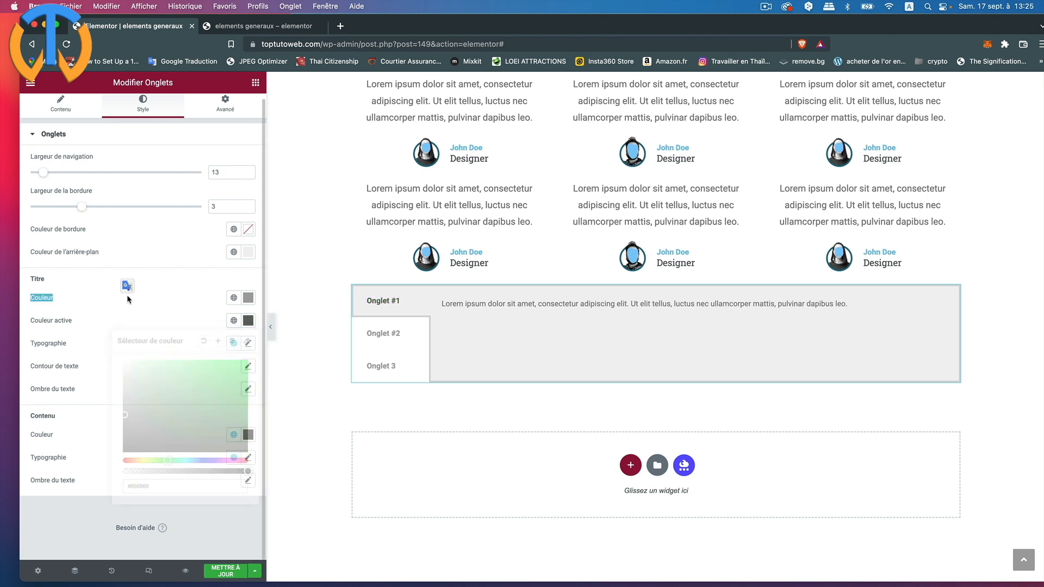
Preview all three vertical tabs on the page to examine the normal and active title colours.
{"action": "left_click", "coordinate": [373, 342]}
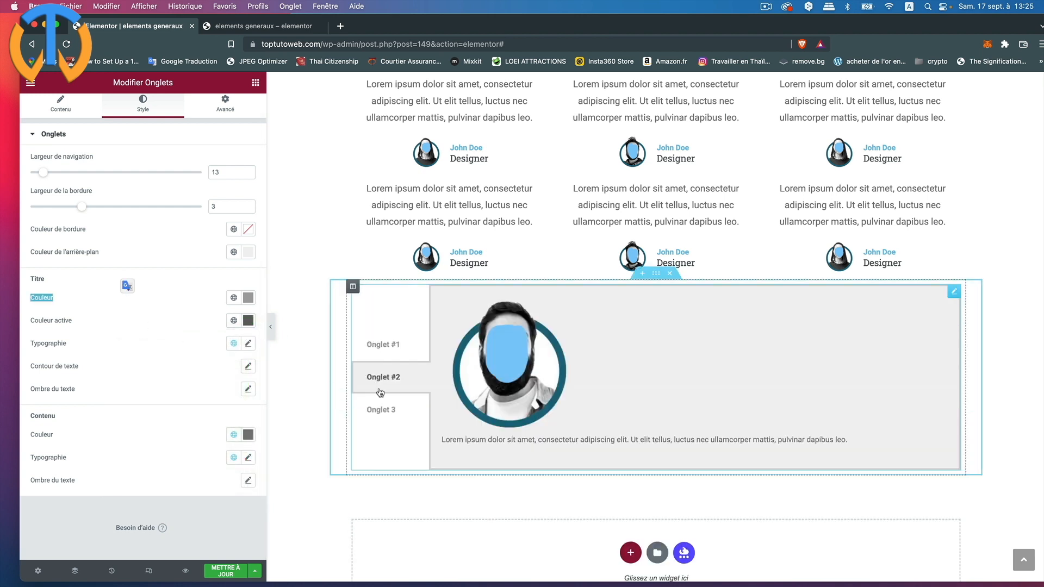
{"action": "left_click", "coordinate": [377, 410]}
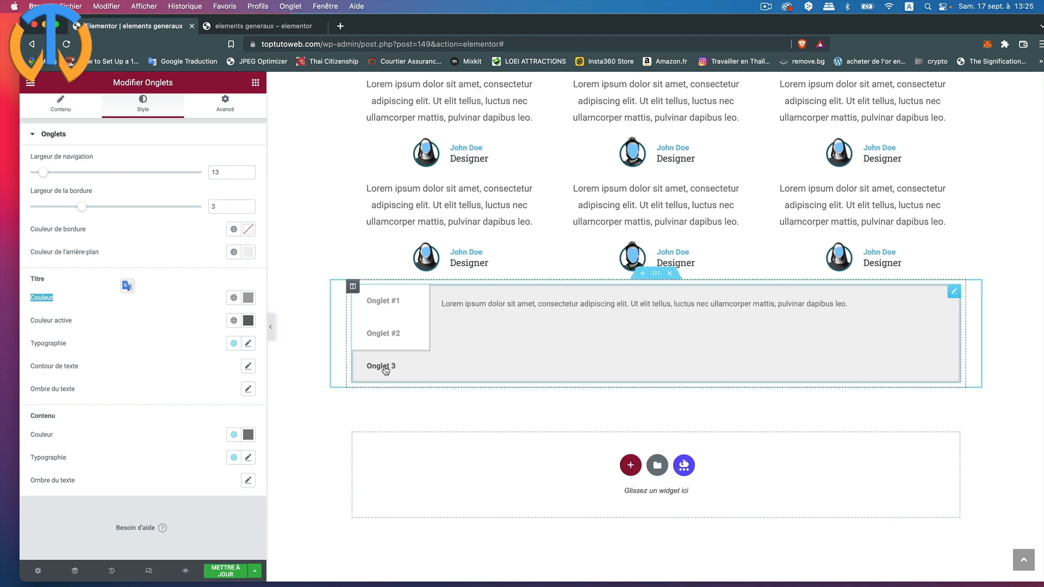
{"action": "left_click", "coordinate": [388, 304]}
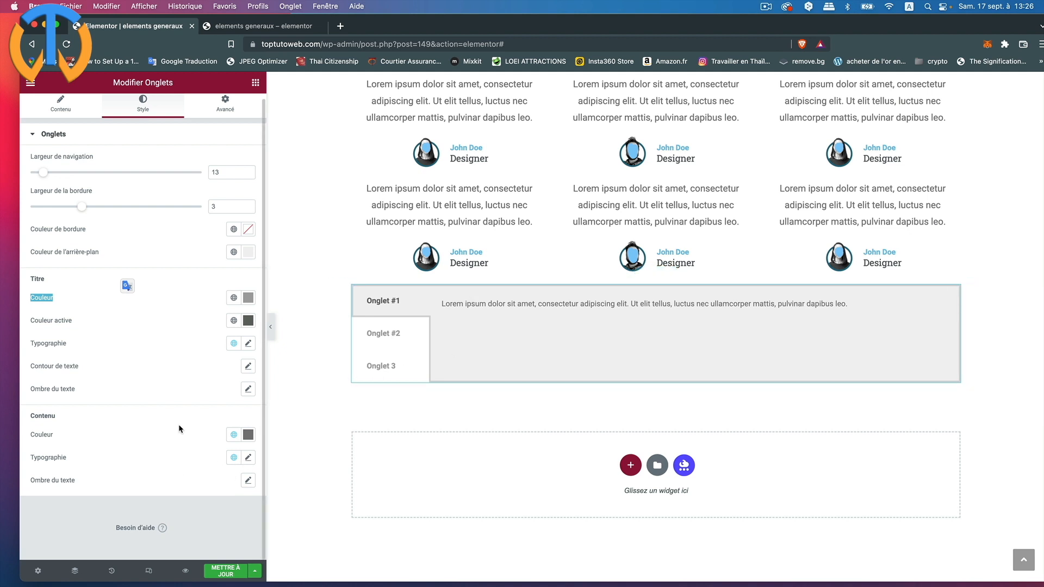
{"action": "scroll", "coordinate": [180, 429], "scroll_direction": "up", "scroll_amount": 1}
{"action": "left_click", "coordinate": [383, 335]}
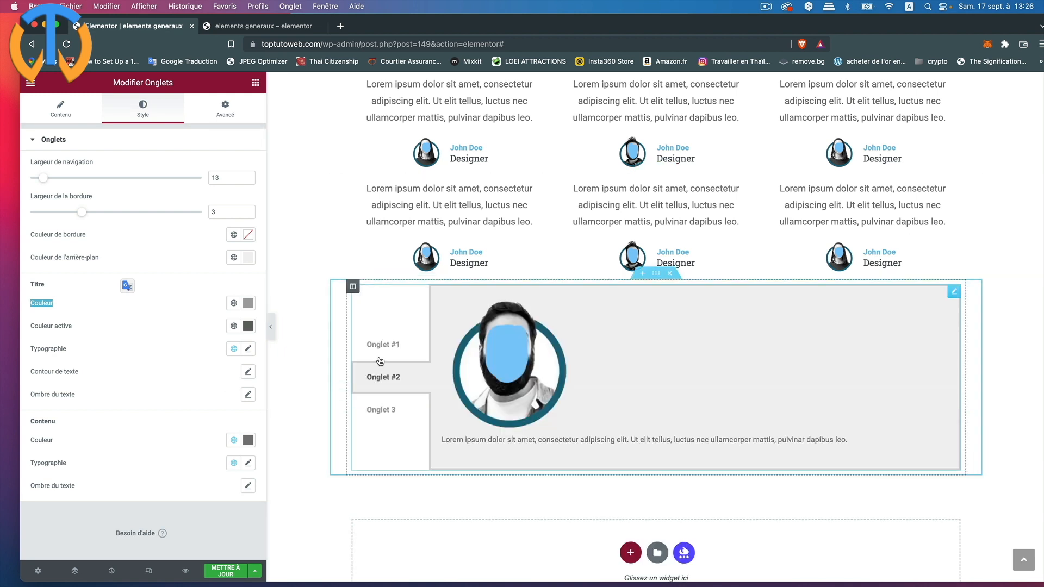
{"action": "left_click", "coordinate": [381, 366]}
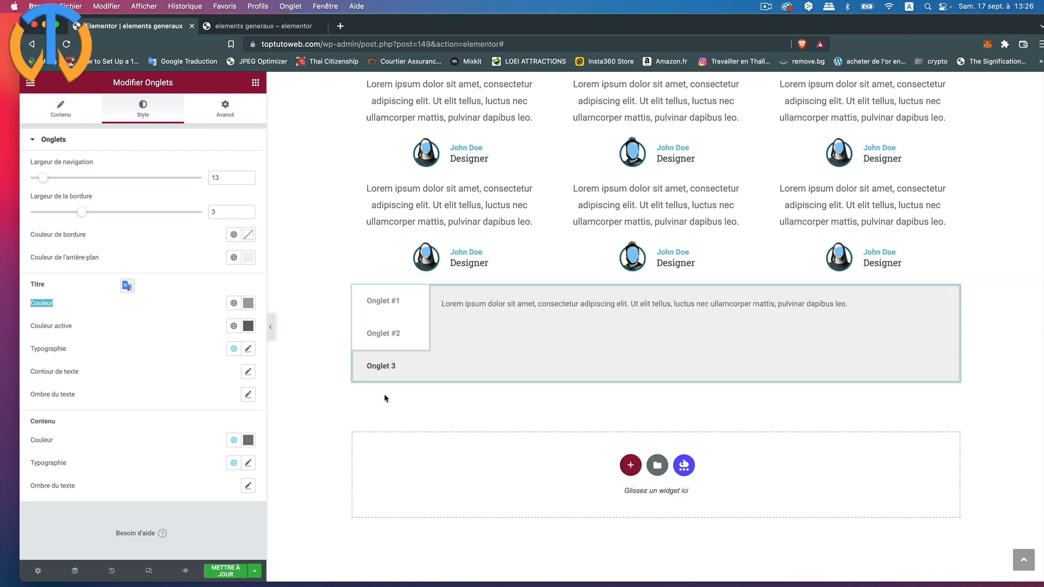
{"action": "left_click", "coordinate": [383, 302]}
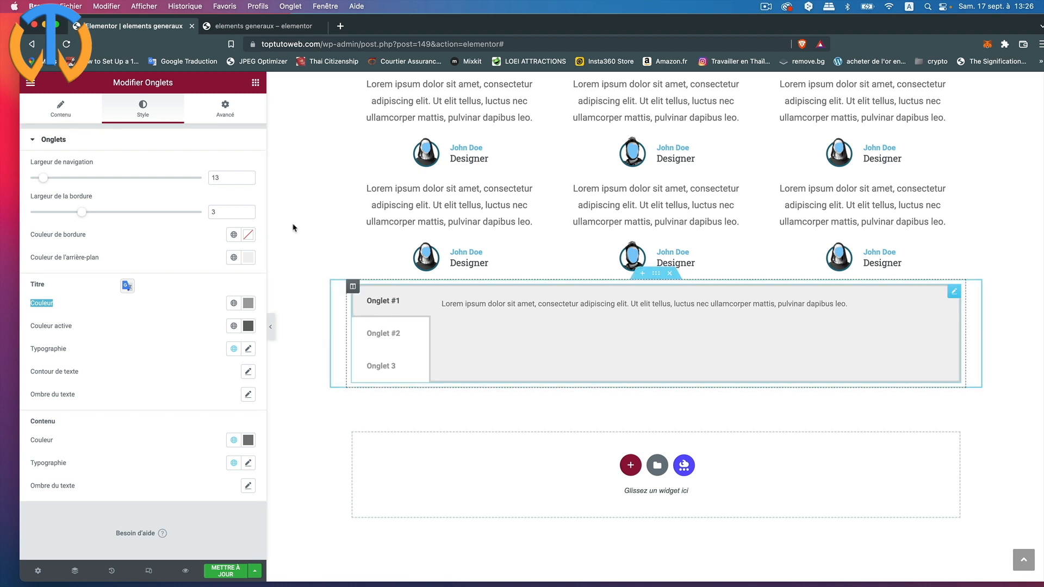
Set the tabs' position back to Horizontal and preview the restyled tabs on the page.
{"action": "left_click", "coordinate": [60, 109]}
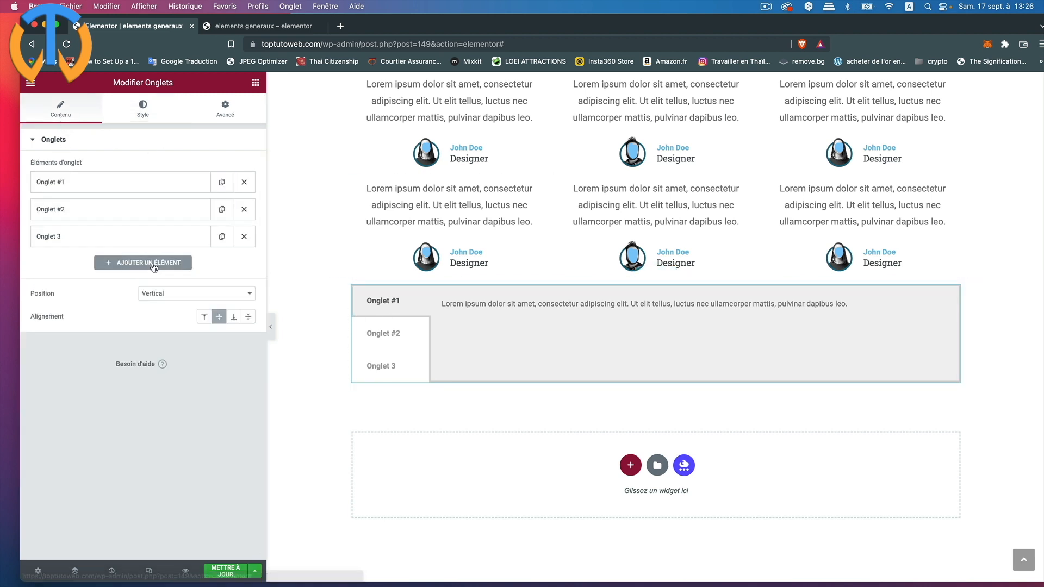
{"action": "left_click", "coordinate": [169, 293]}
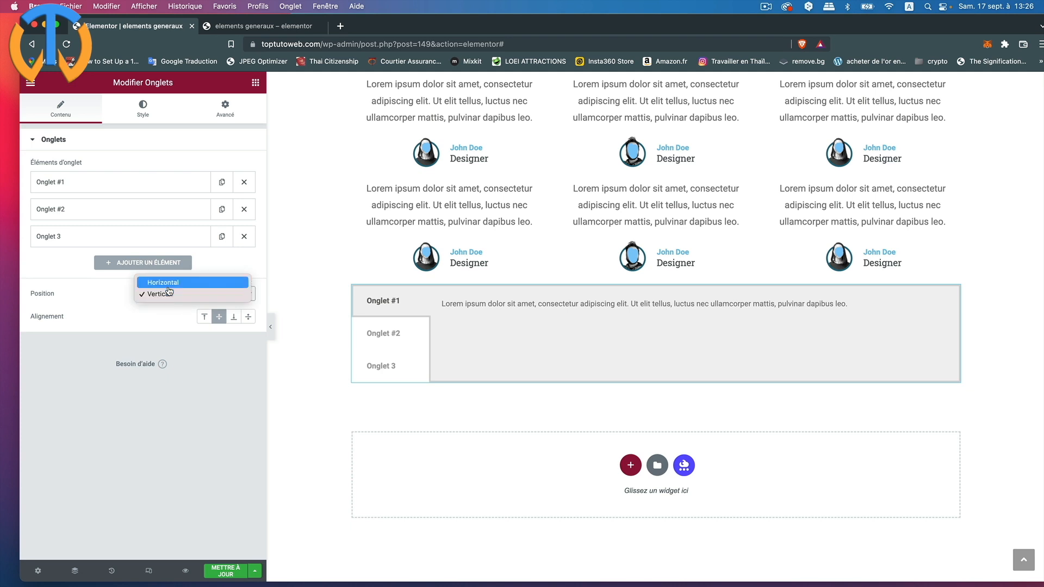
{"action": "left_click", "coordinate": [169, 288]}
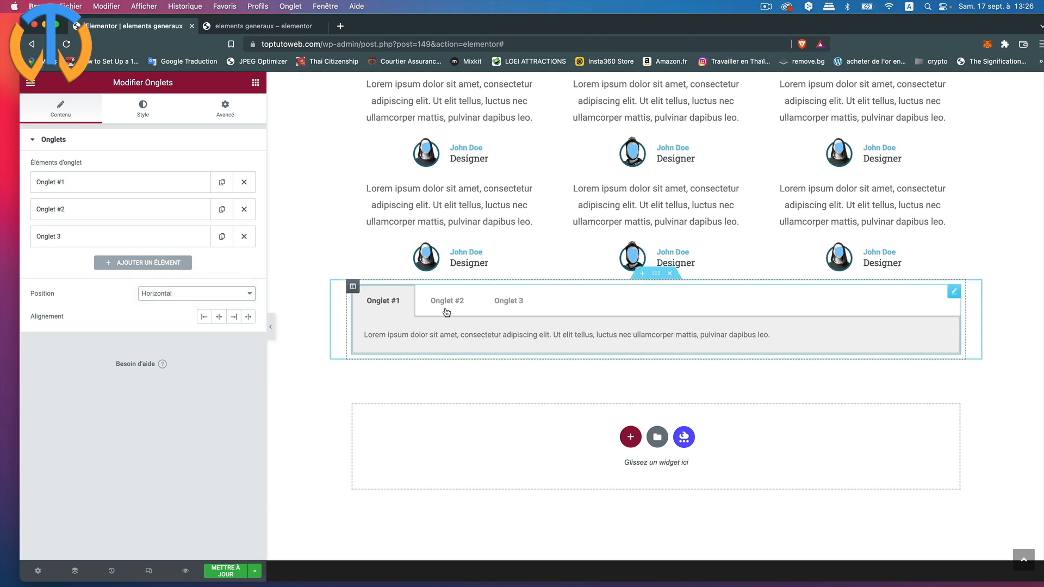
{"action": "left_click", "coordinate": [472, 311]}
{"action": "left_click", "coordinate": [507, 307]}
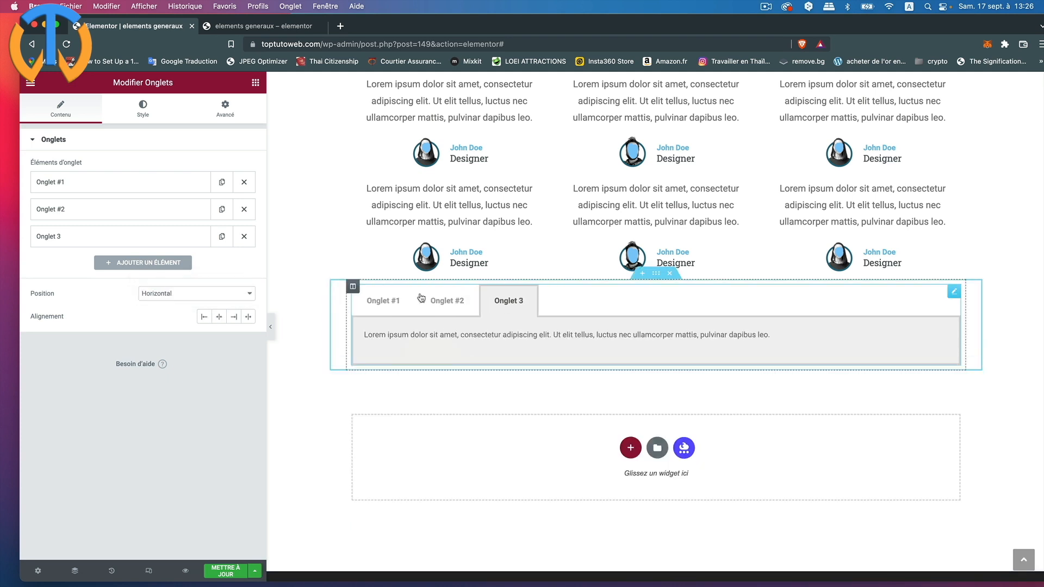
Add an Accordion widget in a new section below the tabs and collapse its first item.
{"action": "left_click", "coordinate": [384, 297]}
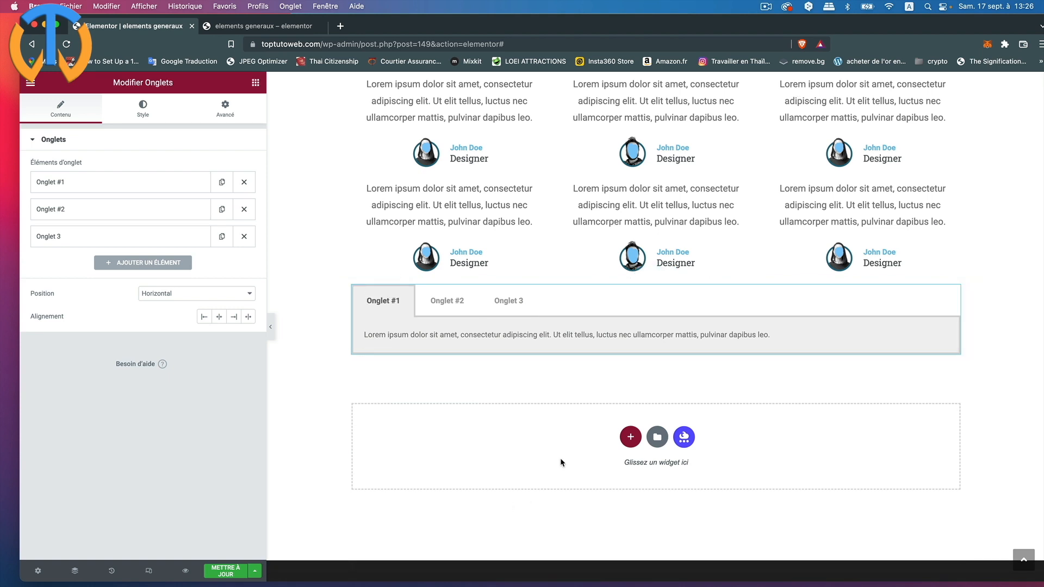
{"action": "left_click", "coordinate": [631, 437]}
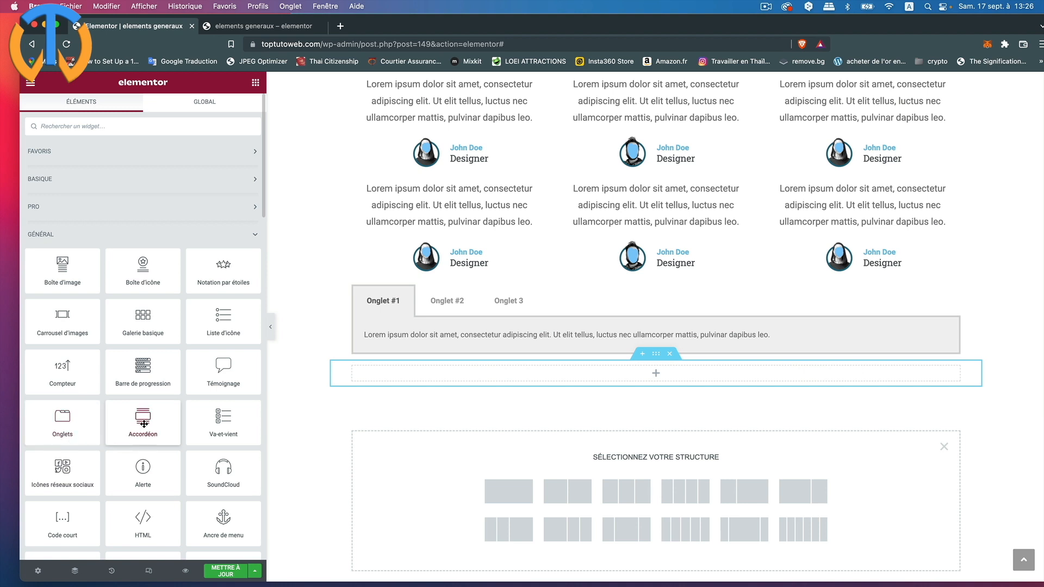
{"action": "left_click_drag", "start_coordinate": [144, 424], "coordinate": [429, 464]}
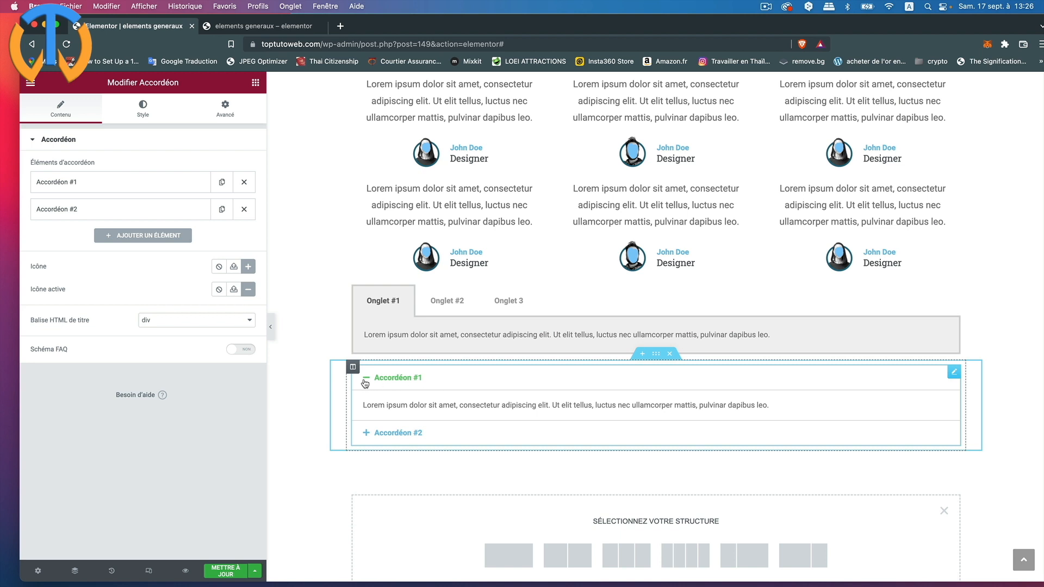
{"action": "left_click", "coordinate": [402, 379]}
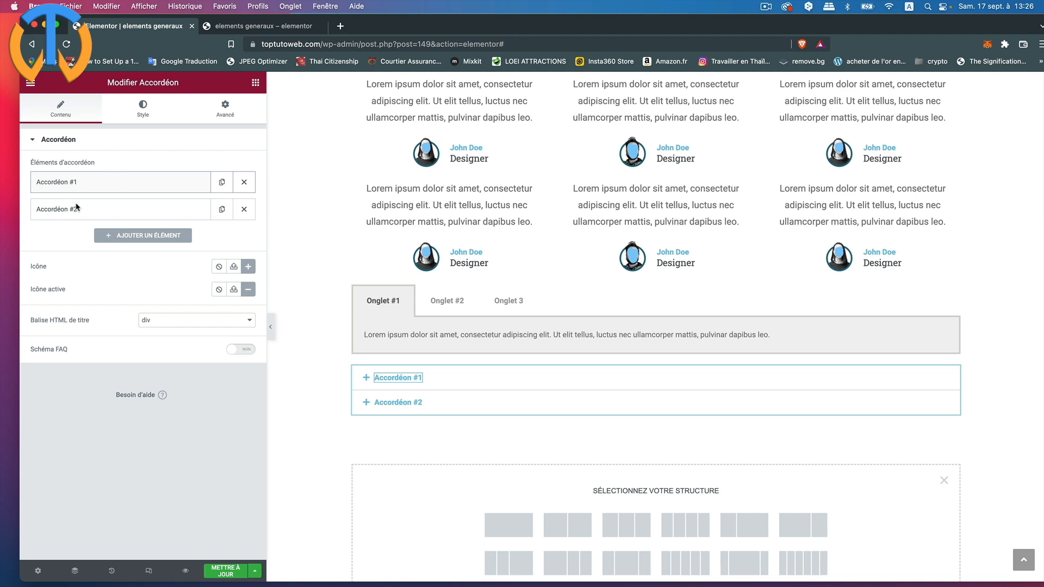
Add a third item to the accordion and title it "Accordéon 3".
{"action": "left_click", "coordinate": [146, 237]}
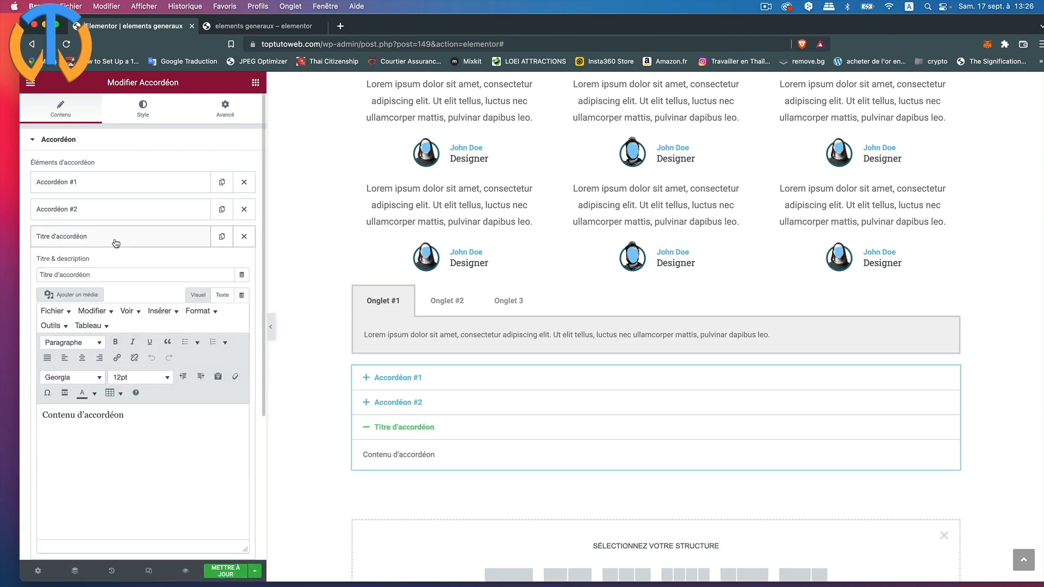
{"action": "left_click_drag", "start_coordinate": [98, 273], "coordinate": [34, 269]}
{"action": "type", "text": "Accordéon 3"}
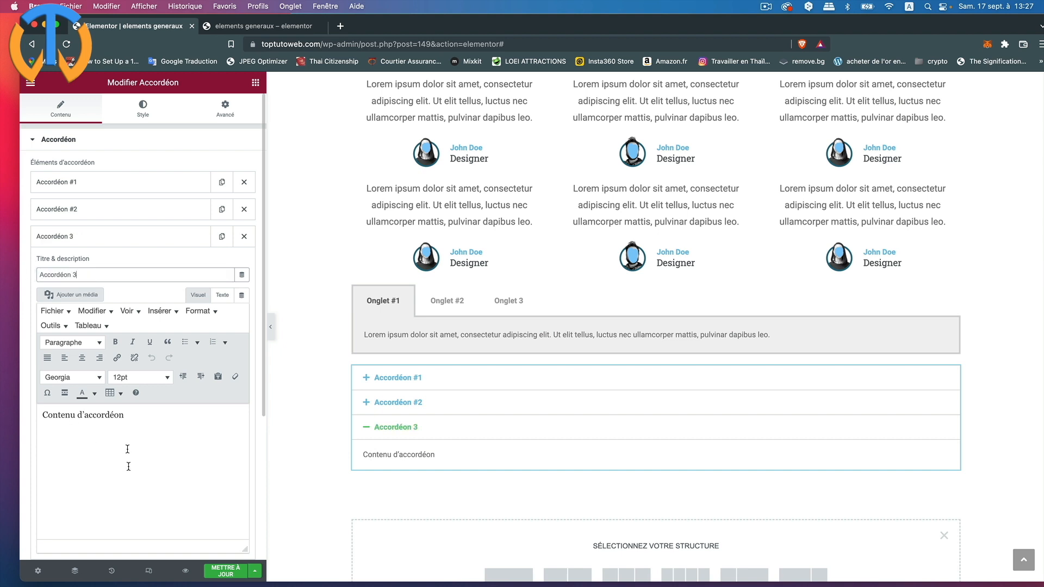
Replace the placeholder content of Accordéon 3 with the copied Lorem ipsum paragraph and close the item's settings.
{"action": "left_click", "coordinate": [129, 417]}
{"action": "left_click_drag", "start_coordinate": [129, 417], "coordinate": [38, 417]}
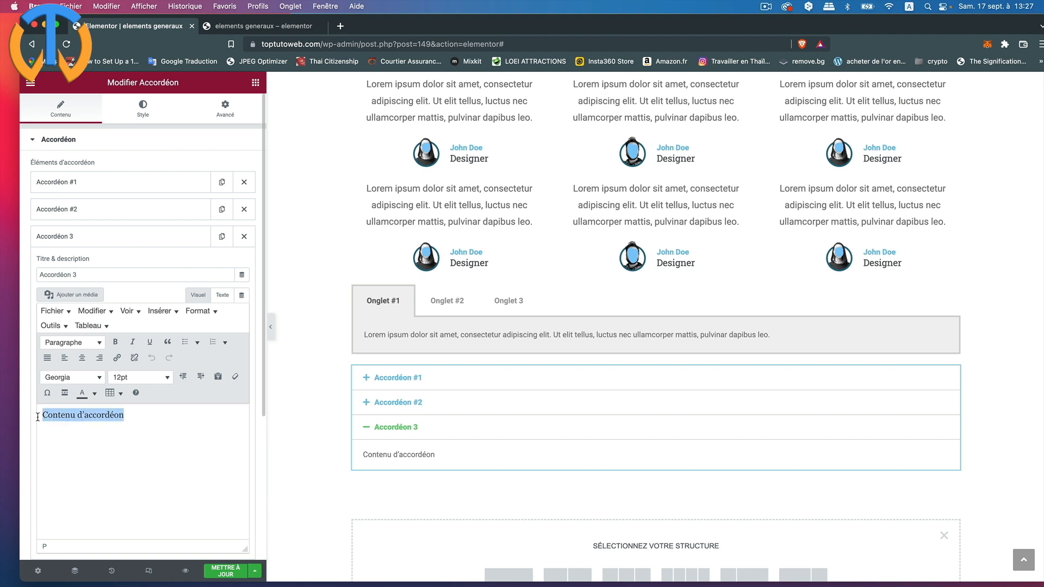
{"action": "key", "text": "BackSpace"}
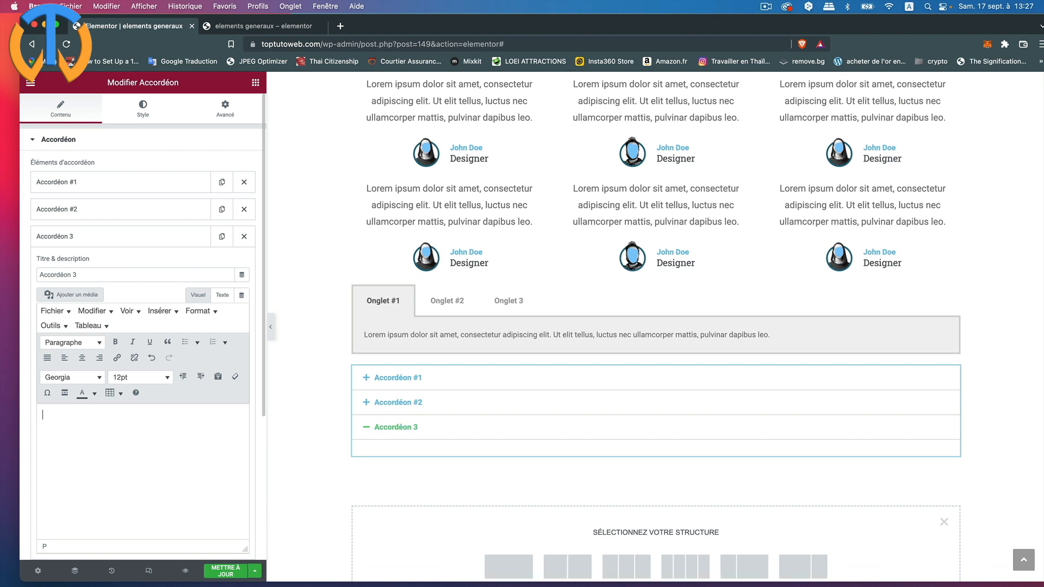
{"action": "right_click", "coordinate": [48, 414]}
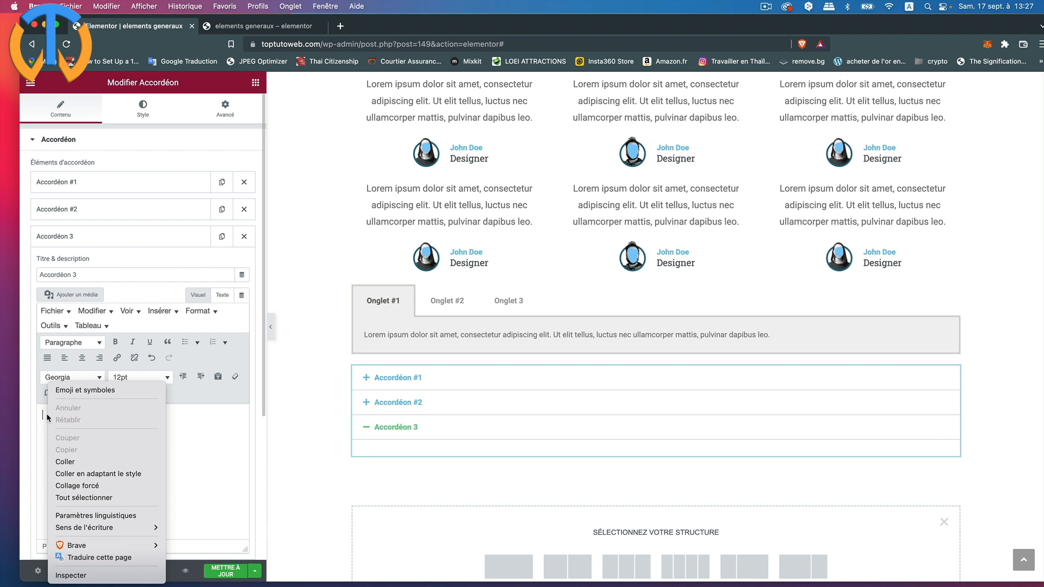
{"action": "left_click", "coordinate": [71, 464]}
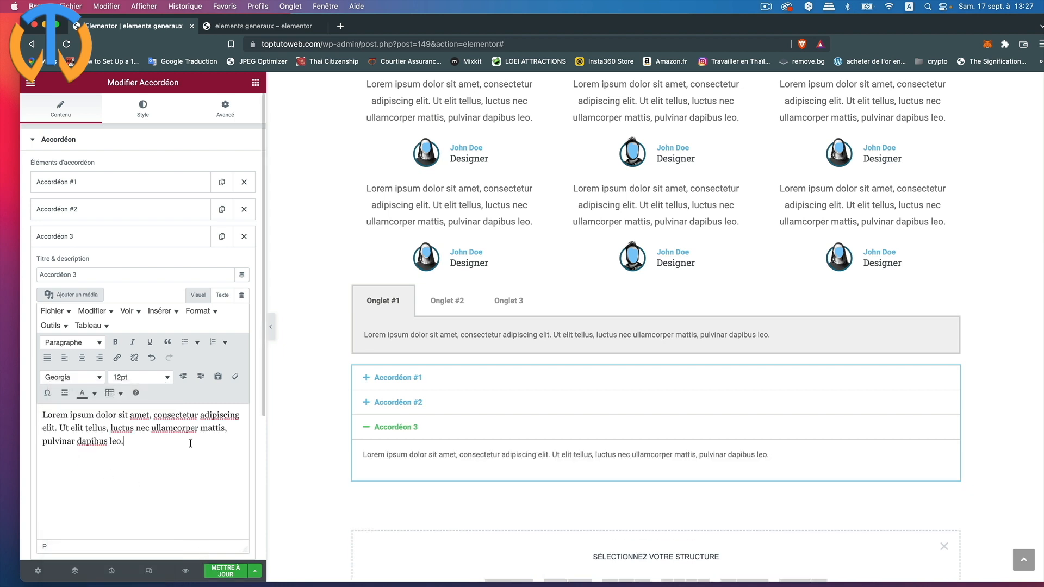
{"action": "left_click", "coordinate": [86, 237]}
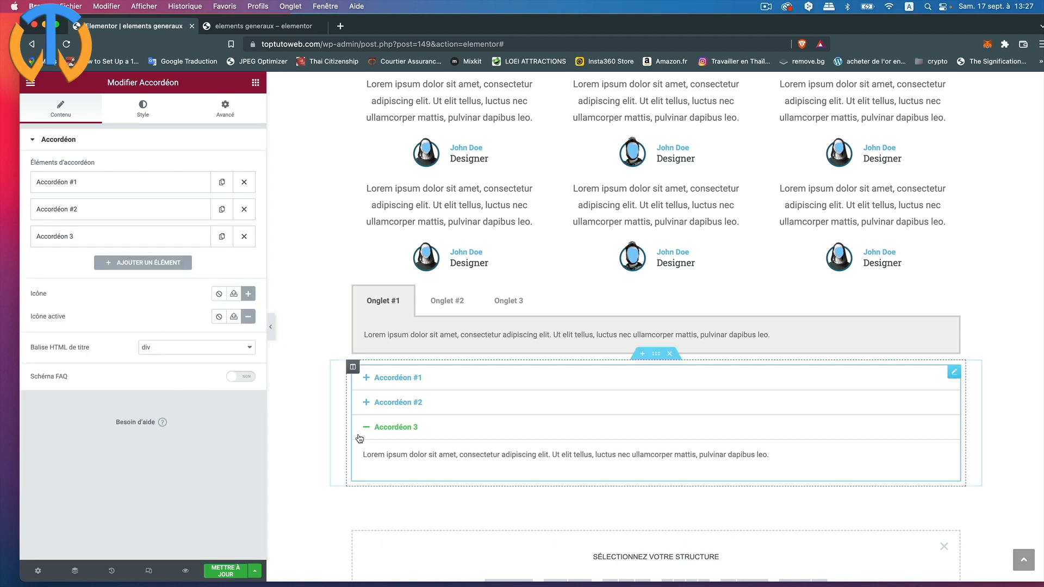
Insert the river fishing photo from the media library into Accordéon #1's content and test opening and closing Accordéon #2 on the page.
{"action": "left_click", "coordinate": [58, 184]}
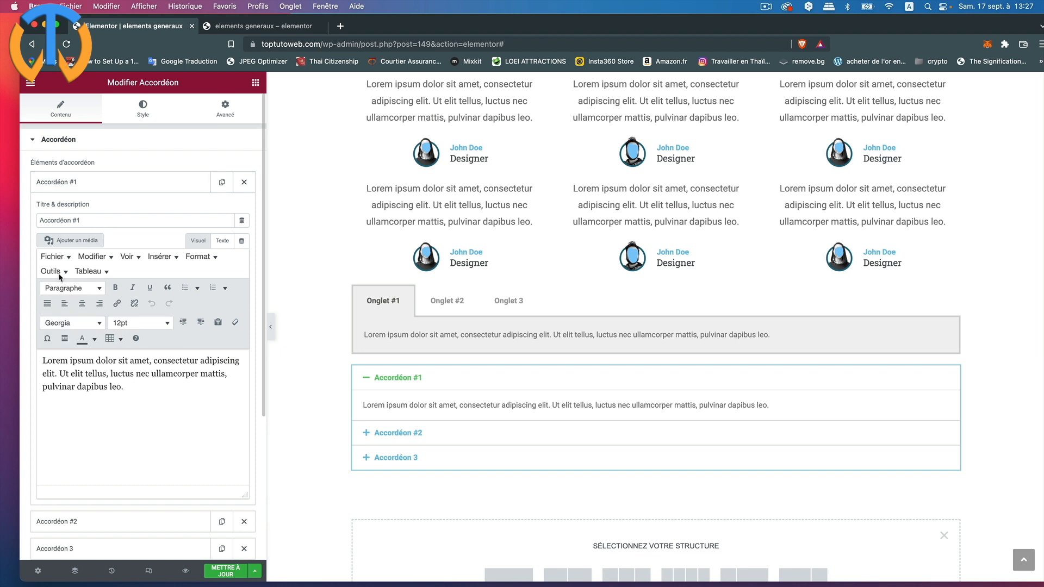
{"action": "left_click", "coordinate": [65, 242]}
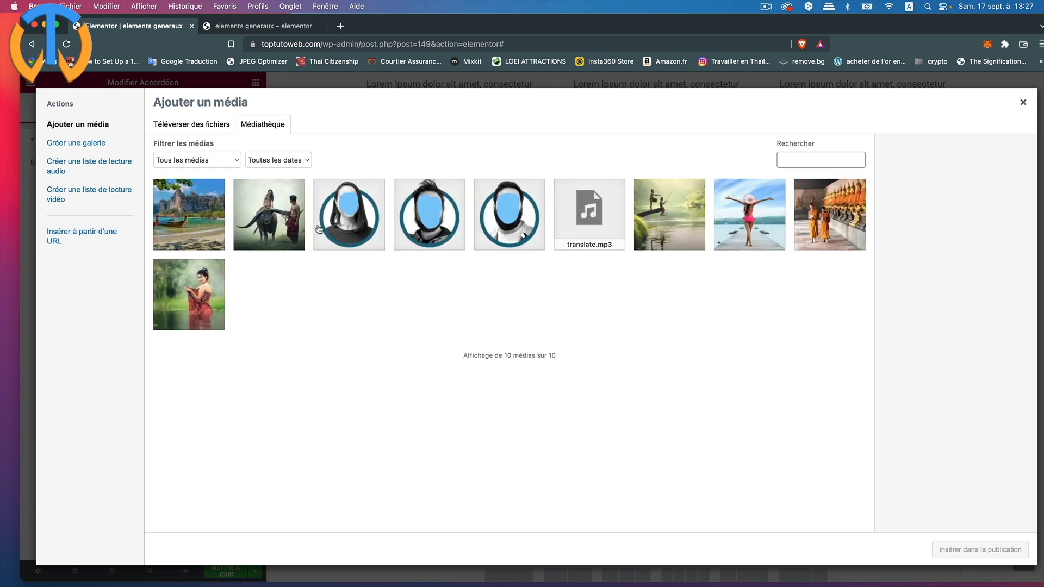
{"action": "left_click", "coordinate": [659, 228]}
{"action": "left_click", "coordinate": [973, 549]}
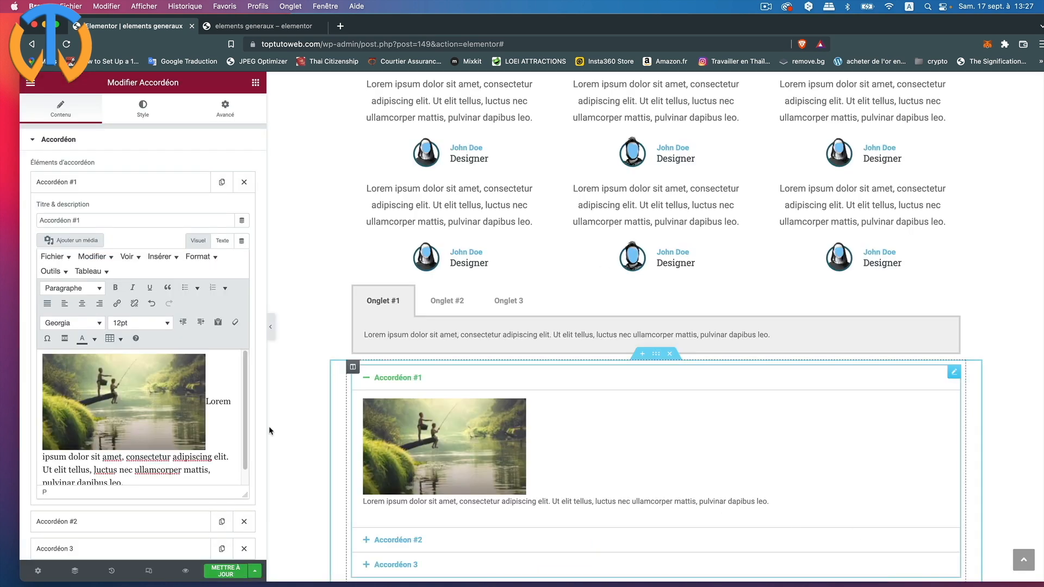
{"action": "scroll", "coordinate": [122, 396], "scroll_direction": "down", "scroll_amount": 1}
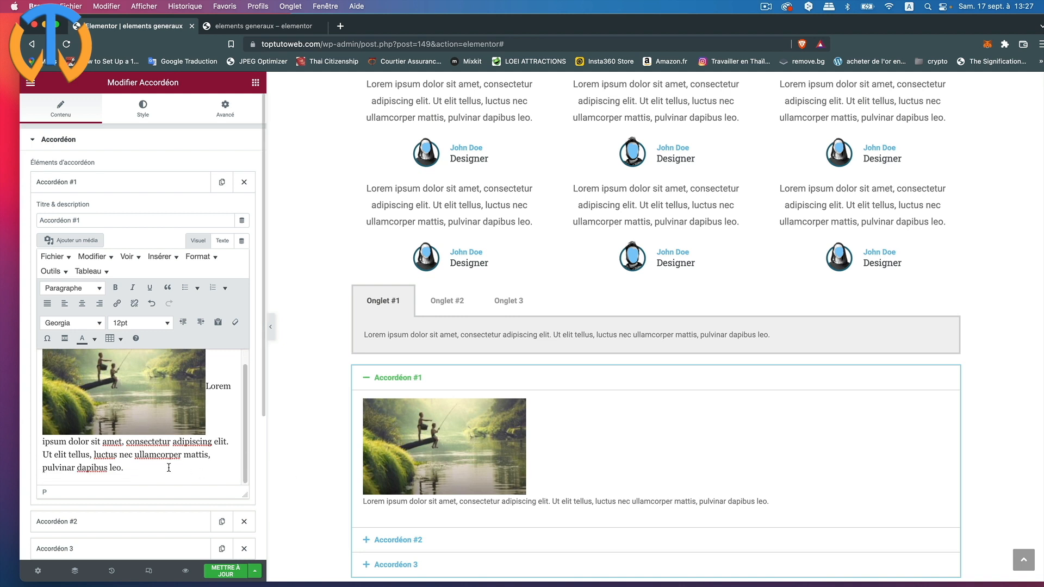
{"action": "left_click", "coordinate": [97, 185]}
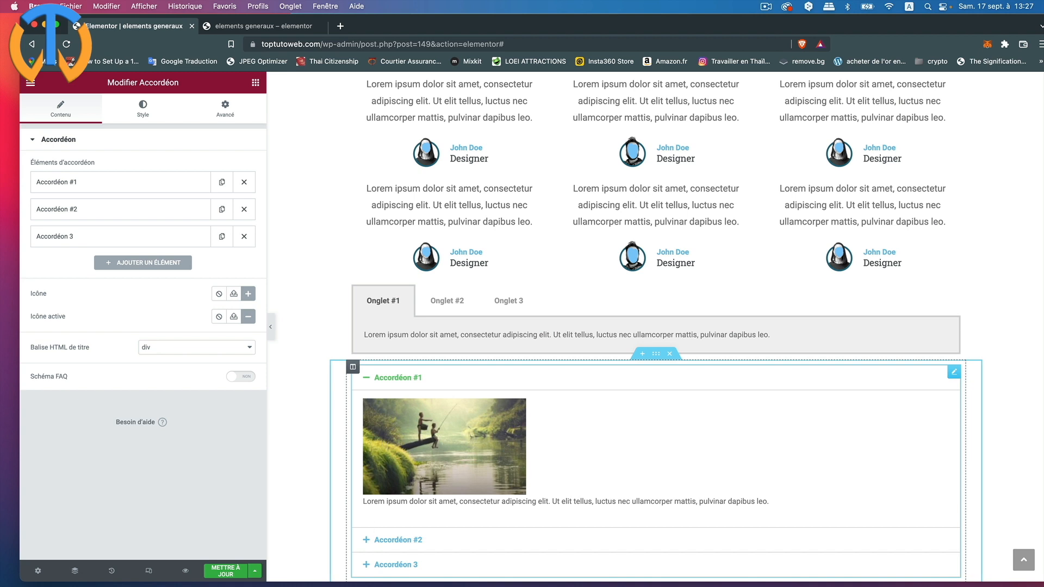
{"action": "left_click", "coordinate": [367, 542]}
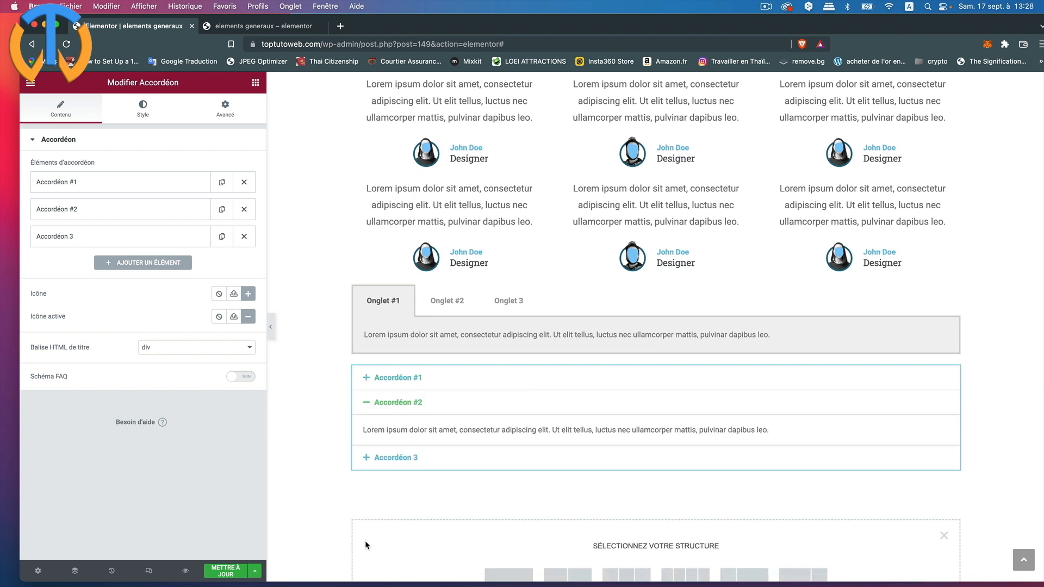
{"action": "left_click", "coordinate": [366, 403]}
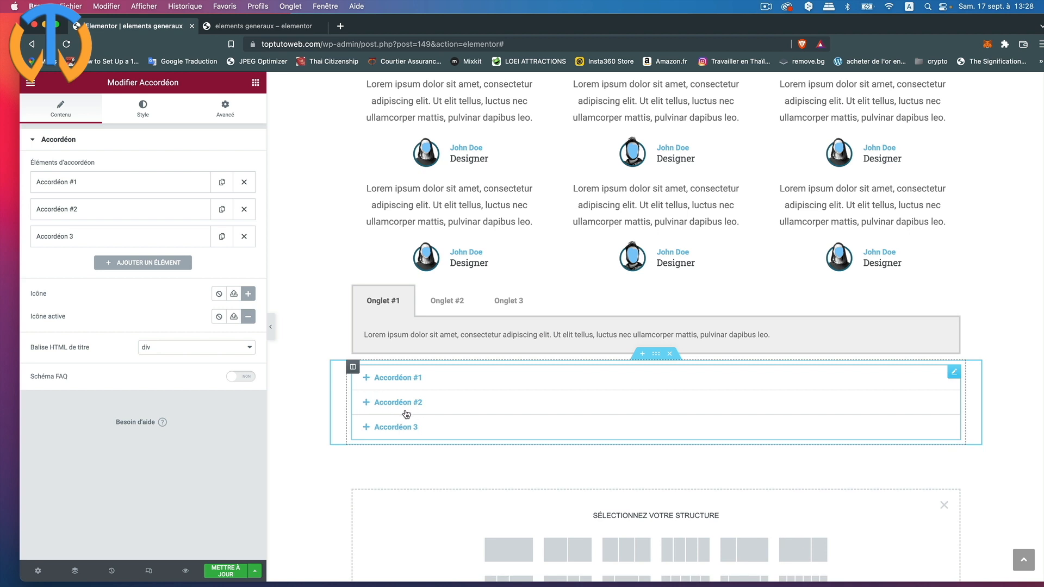
Set the accordion's icon to the down chevron and its active icon to the up chevron, and collapse the first item.
{"action": "left_click", "coordinate": [248, 295]}
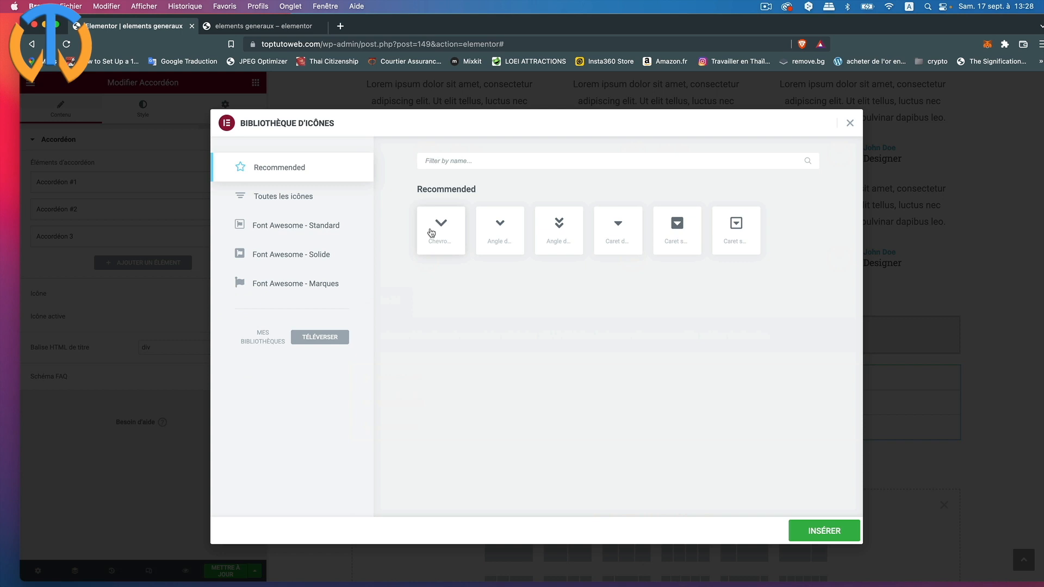
{"action": "left_click", "coordinate": [440, 228]}
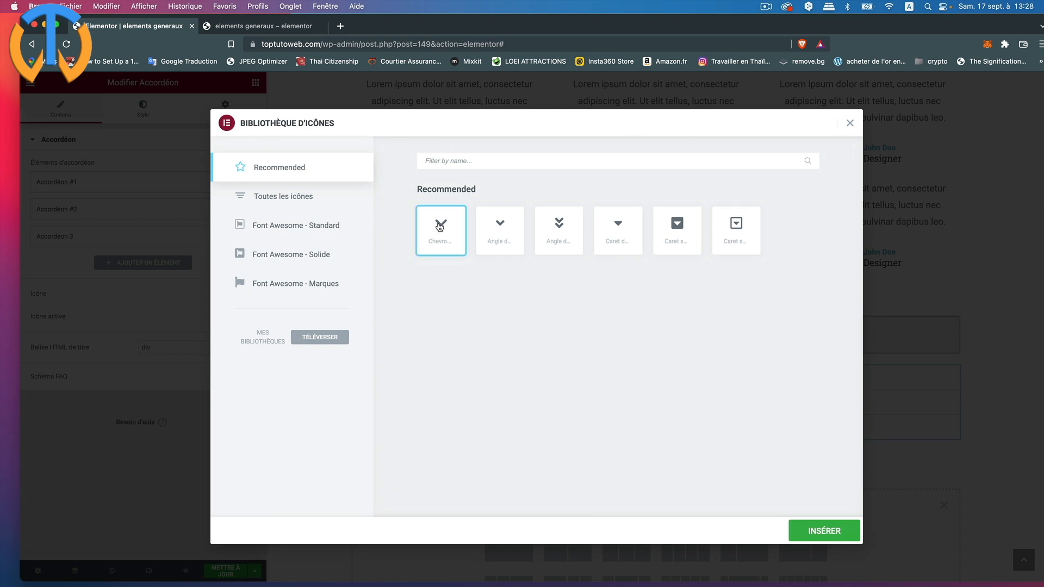
{"action": "left_click", "coordinate": [834, 530]}
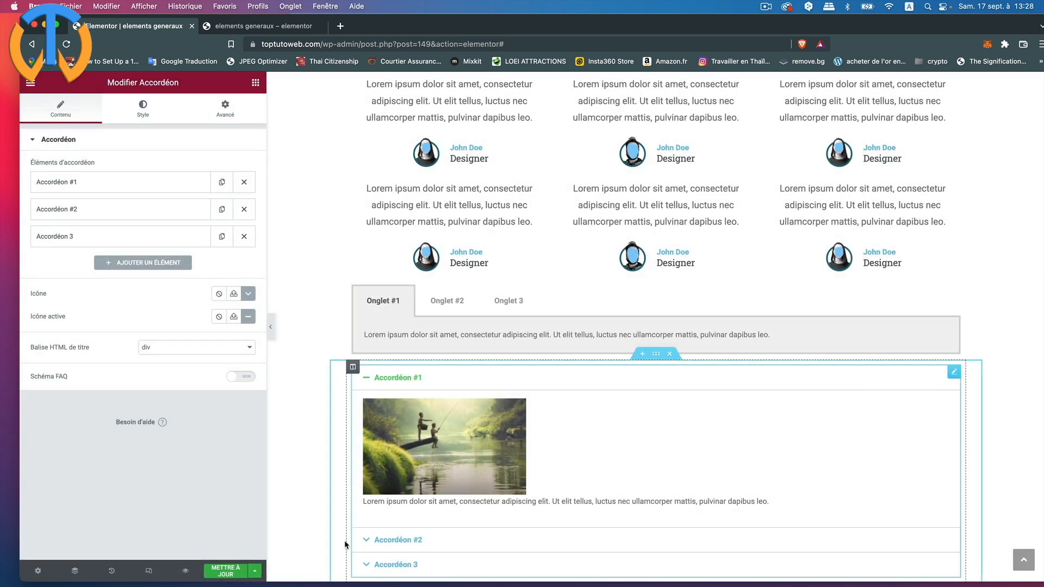
{"action": "left_click", "coordinate": [248, 316]}
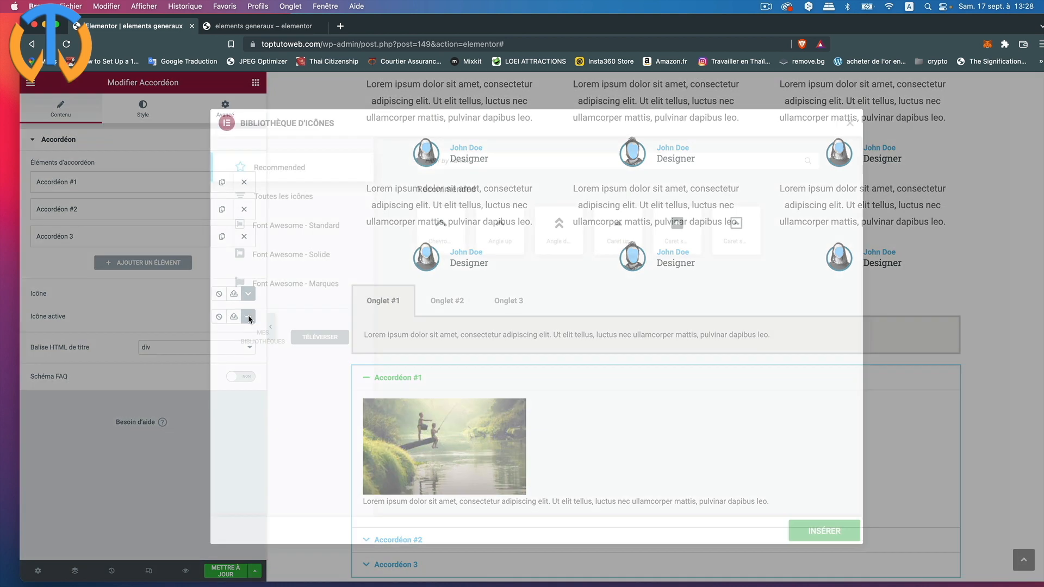
{"action": "left_click", "coordinate": [445, 231]}
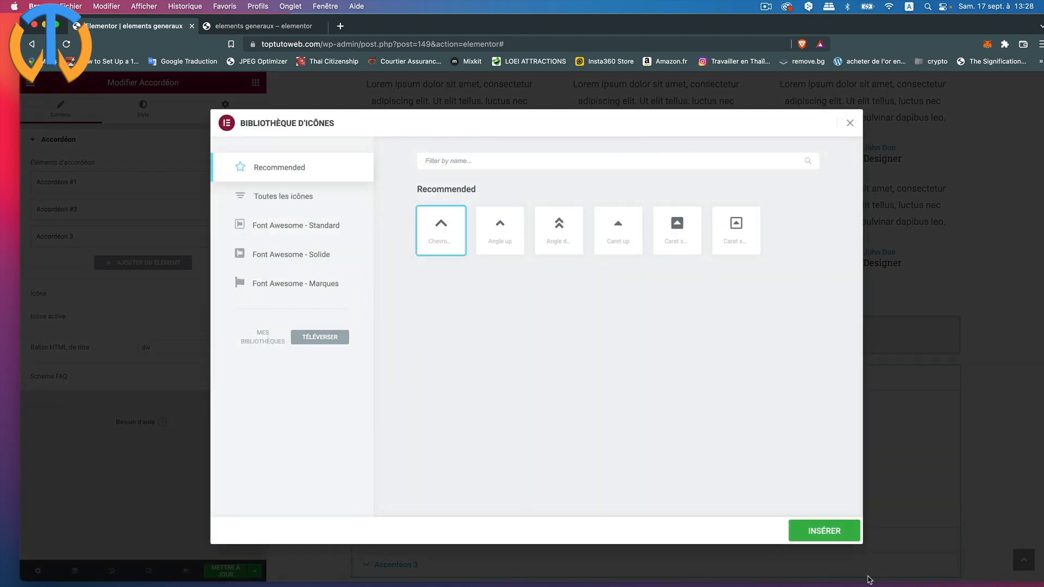
{"action": "left_click", "coordinate": [830, 529]}
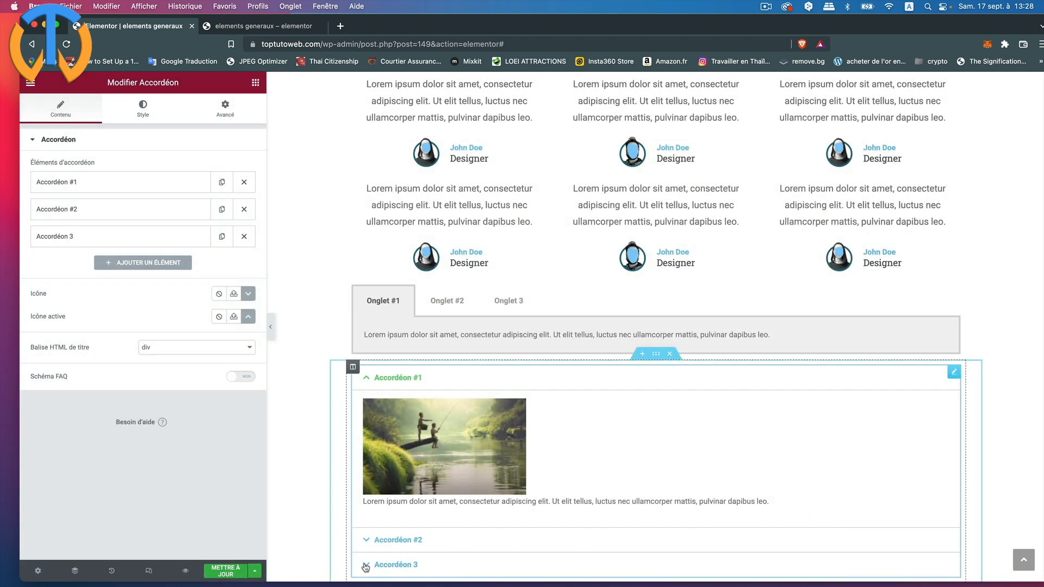
{"action": "left_click", "coordinate": [367, 379]}
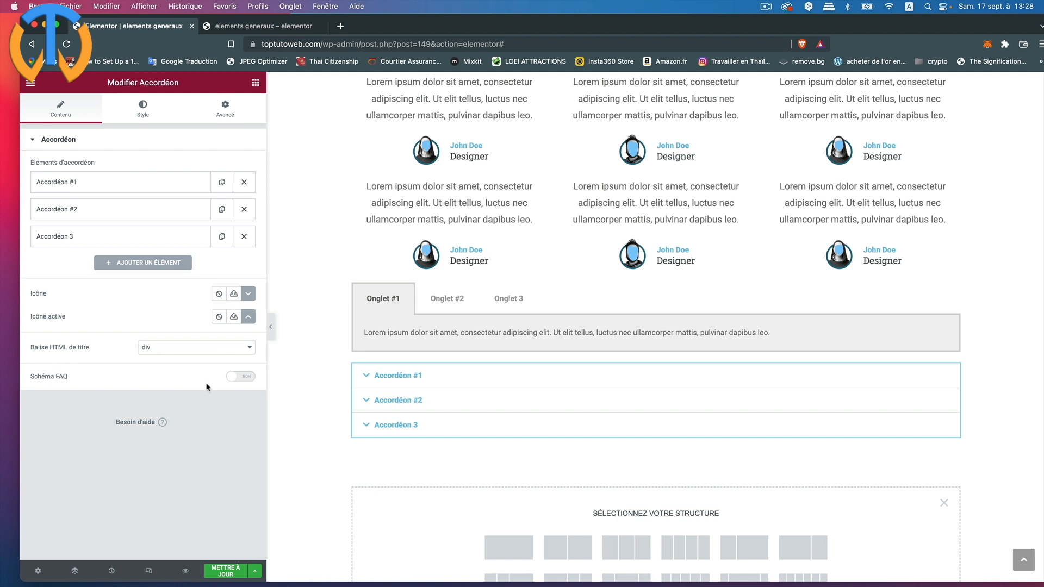
Enable the accordion's FAQ schema and test opening and closing its items on the page.
{"action": "left_click", "coordinate": [253, 381]}
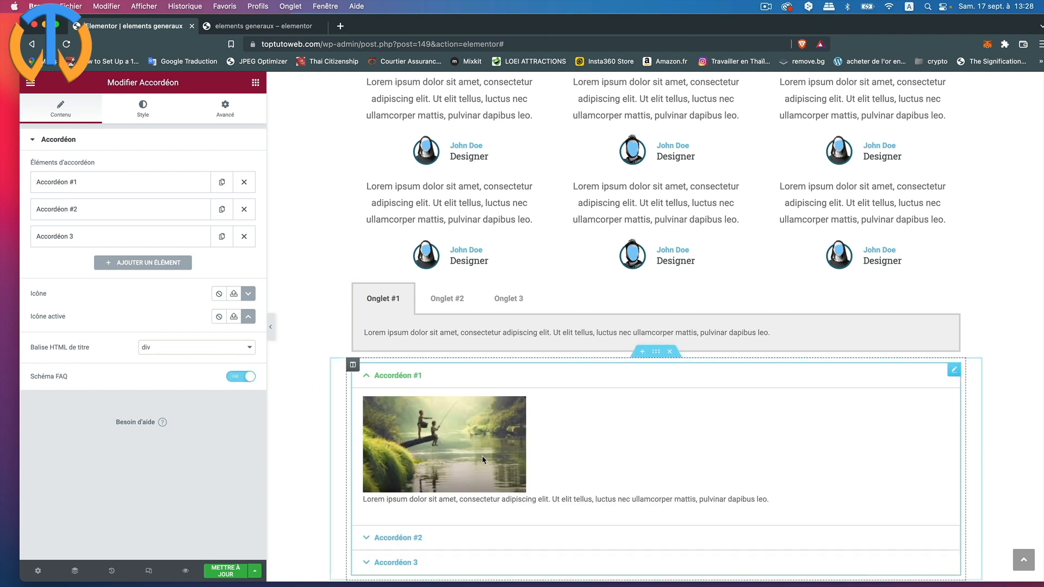
{"action": "left_click", "coordinate": [368, 378]}
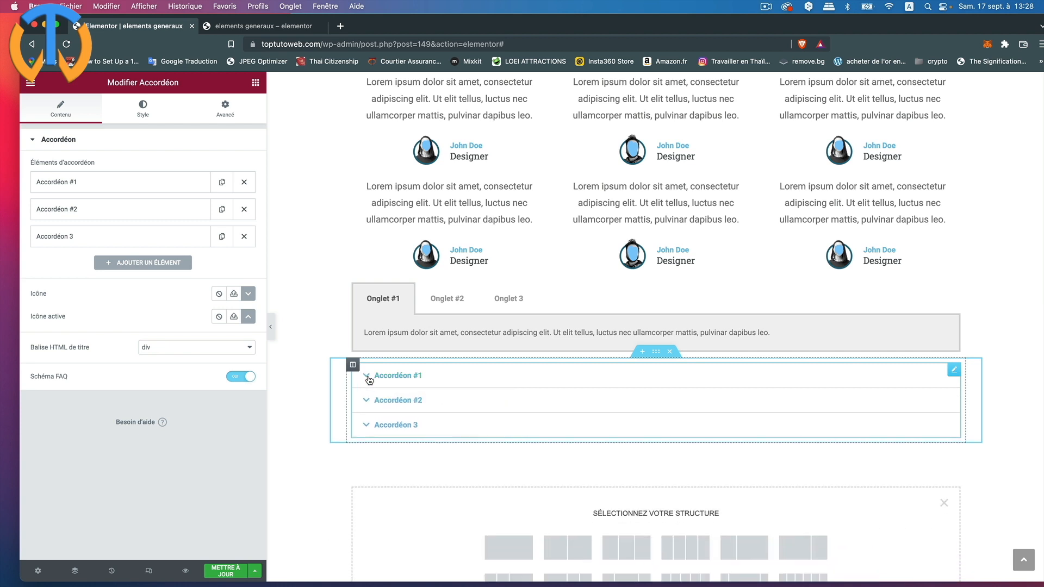
{"action": "left_click", "coordinate": [369, 401]}
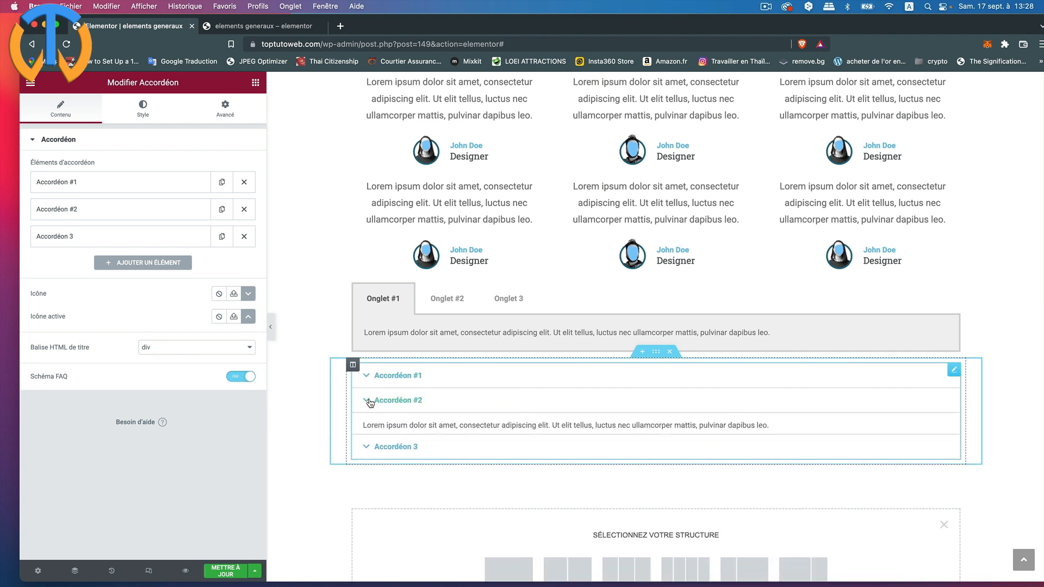
{"action": "left_click", "coordinate": [370, 402]}
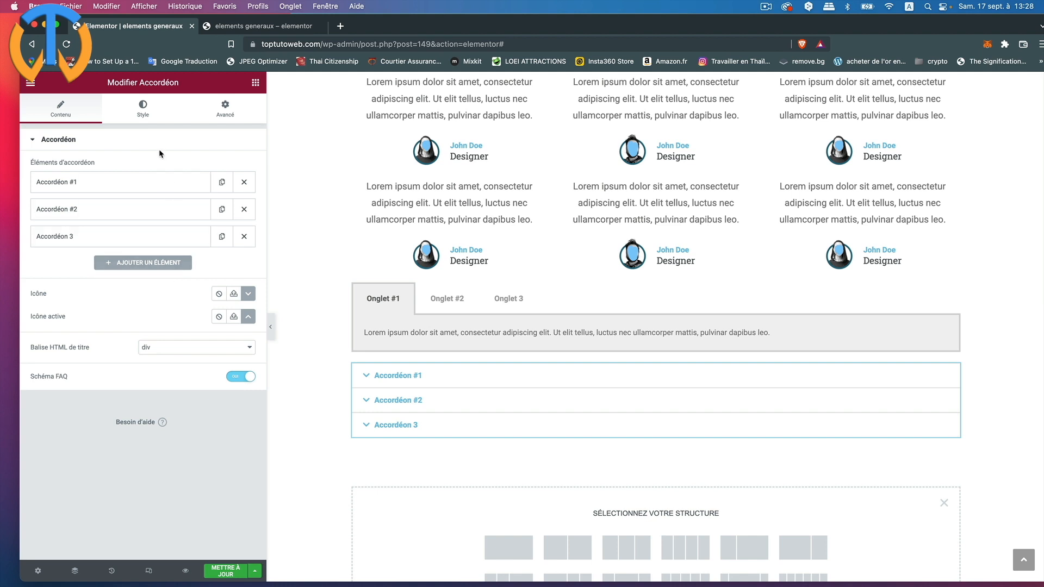
Collapse the first item and set the accordion's border width to 4.
{"action": "left_click", "coordinate": [141, 111]}
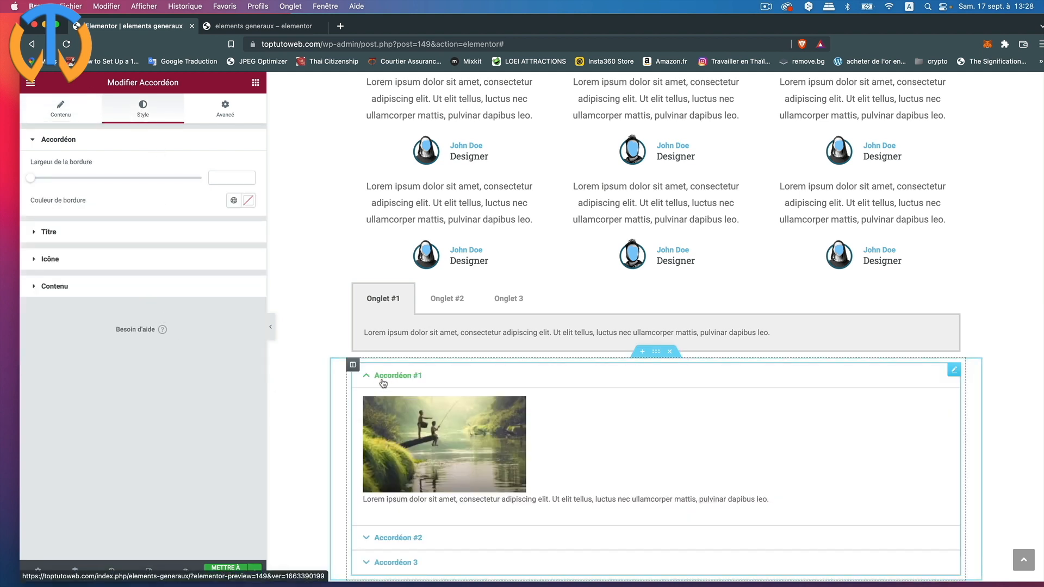
{"action": "left_click", "coordinate": [364, 377]}
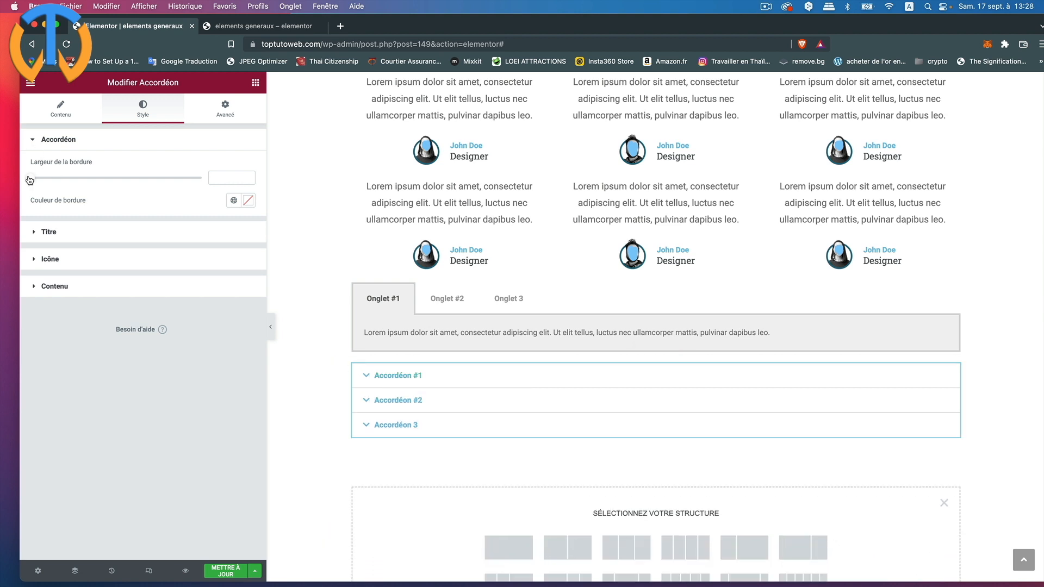
{"action": "left_click_drag", "start_coordinate": [31, 180], "coordinate": [98, 179]}
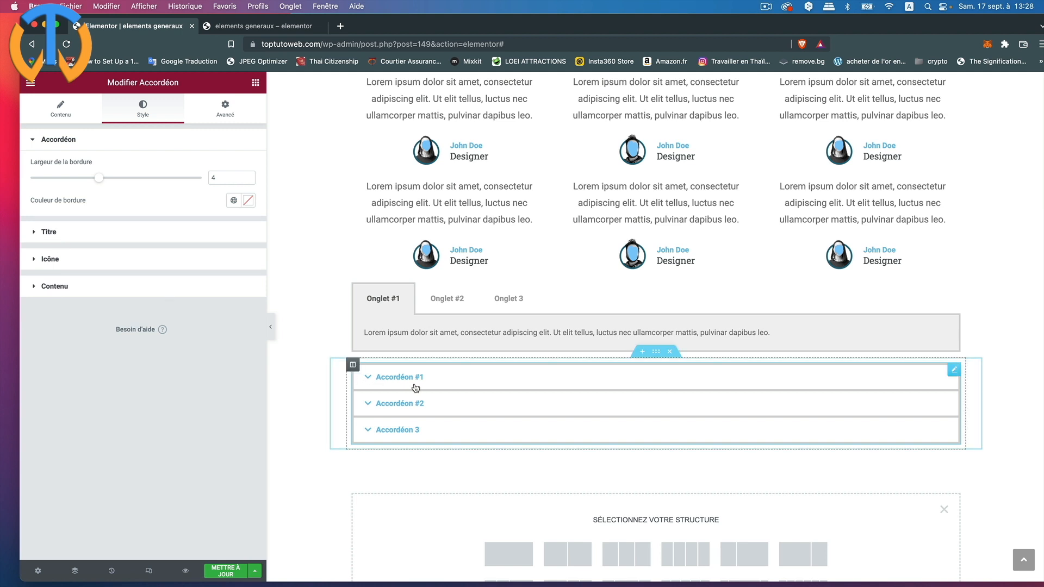
Review the accordion's title style options and set its icon spacing to 11.
{"action": "left_click", "coordinate": [35, 232]}
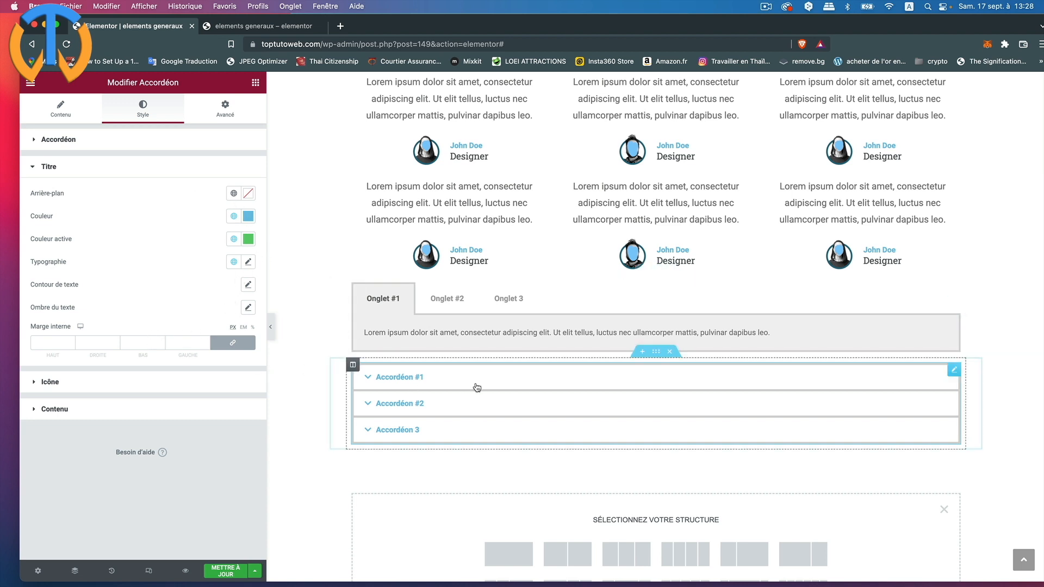
{"action": "left_click", "coordinate": [38, 170]}
{"action": "left_click", "coordinate": [39, 197]}
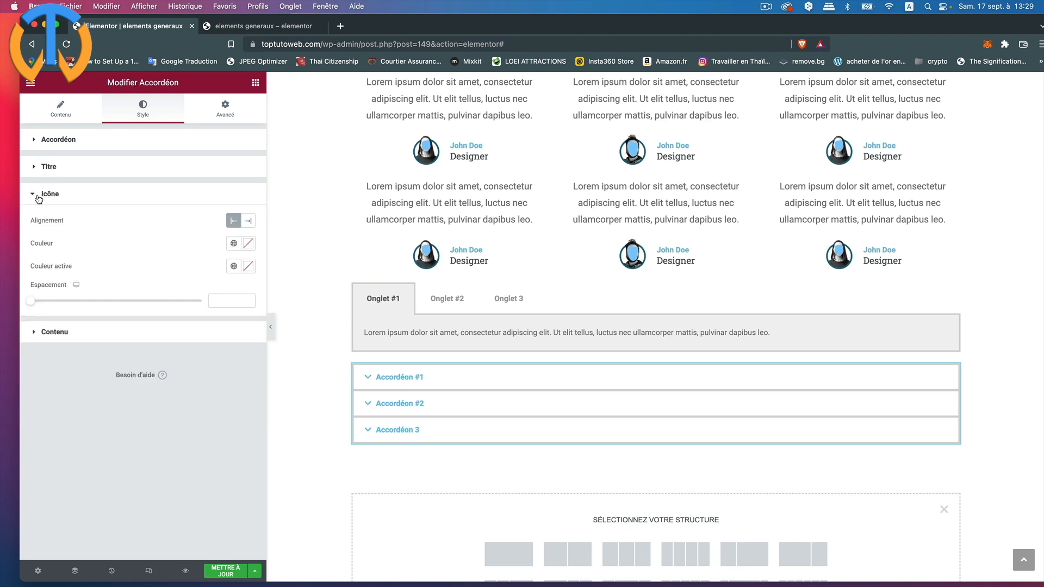
{"action": "mouse_move", "coordinate": [34, 302]}
{"action": "left_mouse_down"}
{"action": "mouse_move", "coordinate": [71, 302]}
{"action": "mouse_move", "coordinate": [52, 303]}
{"action": "left_mouse_up"}
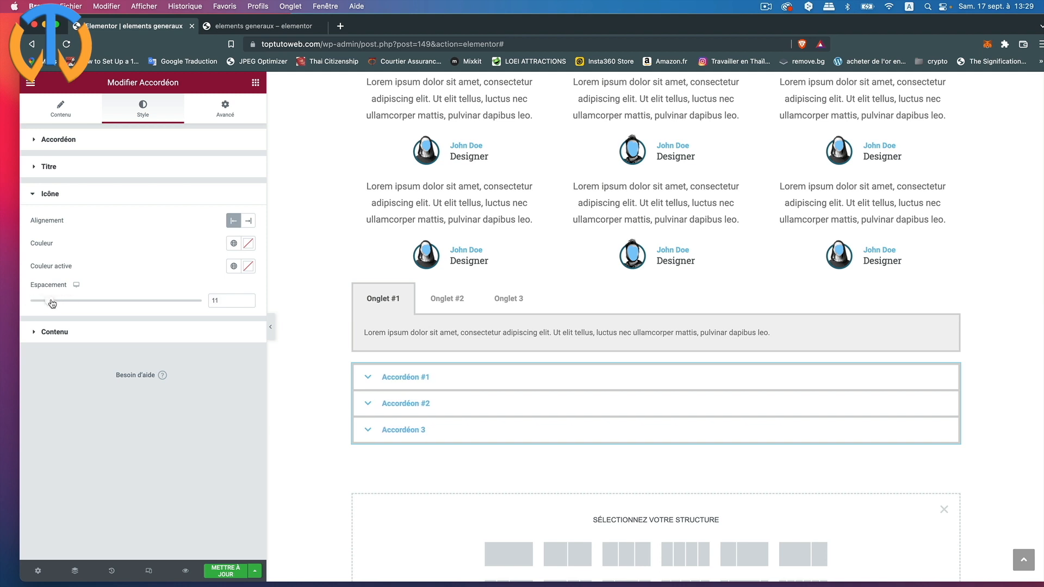
Examine the accordion's content style options and test opening and closing its second item on the page.
{"action": "left_click", "coordinate": [29, 195]}
{"action": "left_click", "coordinate": [31, 224]}
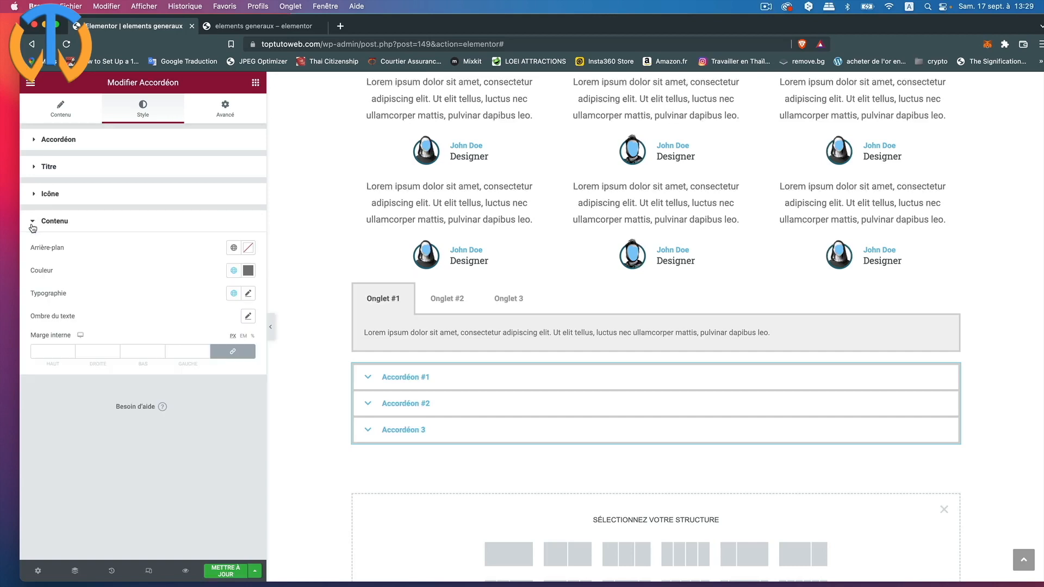
{"action": "left_click", "coordinate": [403, 403]}
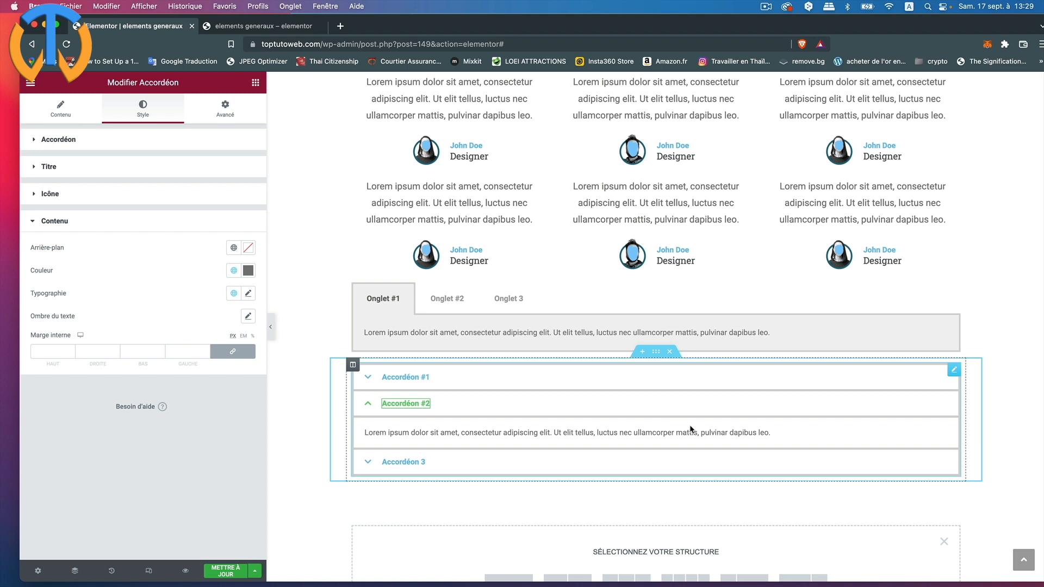
{"action": "left_click", "coordinate": [364, 406]}
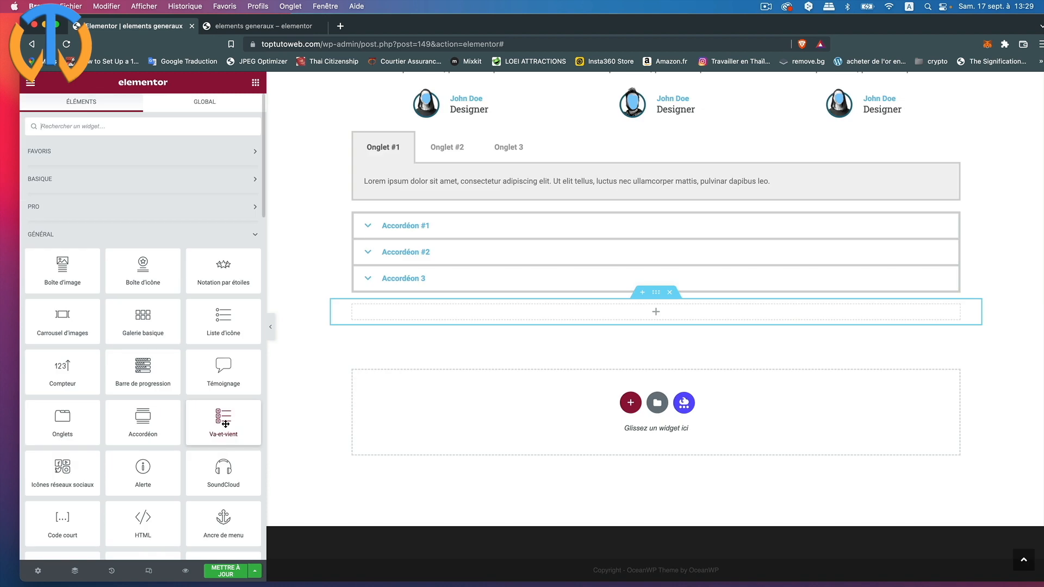
Add a Va-et-vient toggle widget in the empty section below the accordion, collapse its open item and check the first item's content.
{"action": "left_click_drag", "start_coordinate": [226, 423], "coordinate": [405, 313]}
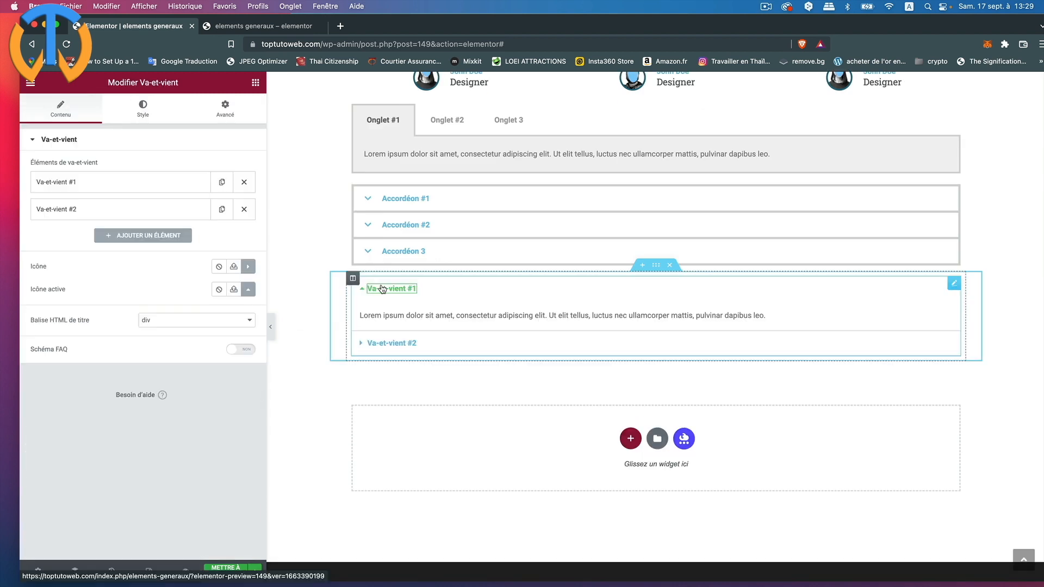
{"action": "left_click", "coordinate": [361, 342]}
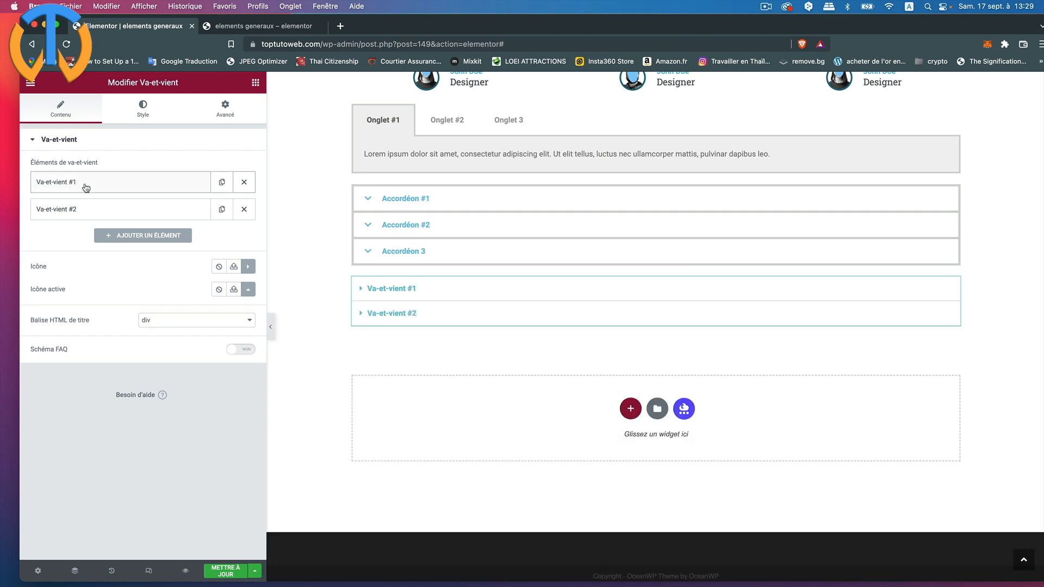
{"action": "left_click", "coordinate": [86, 186]}
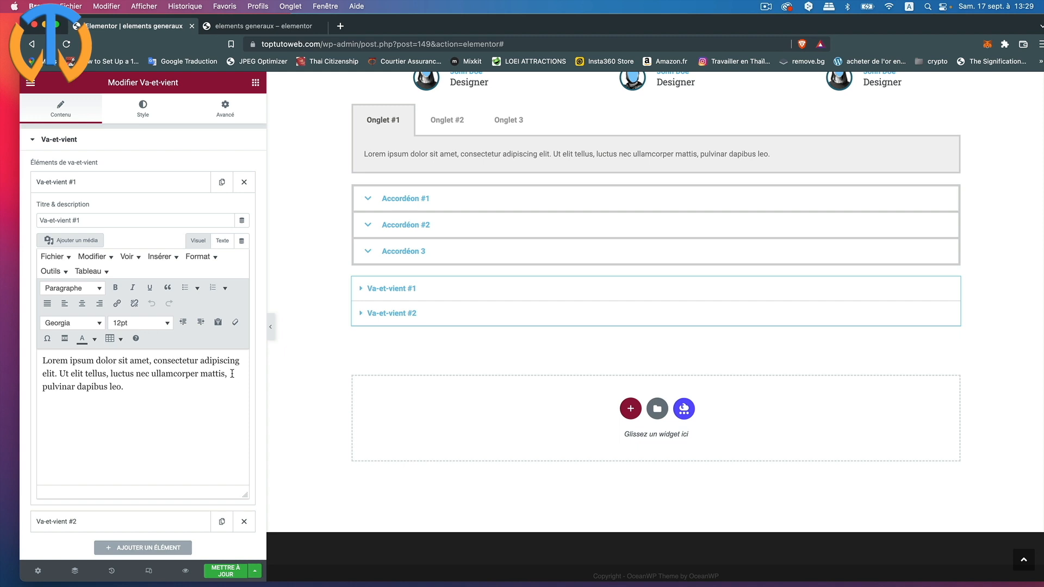
{"action": "left_click", "coordinate": [72, 187]}
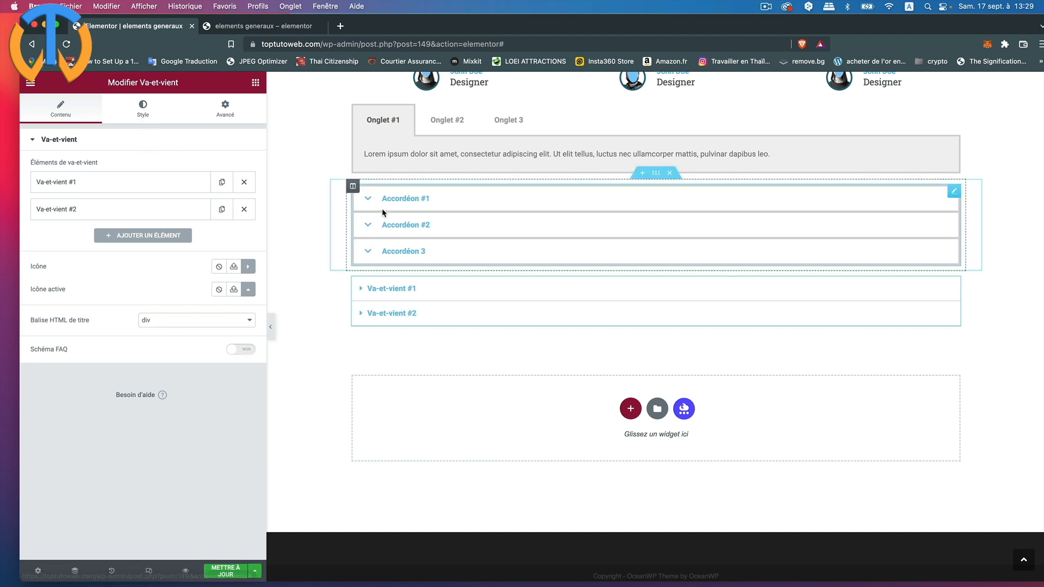
Style the toggle with a border width of 4, a space of 17 between items and a default box shadow.
{"action": "left_click", "coordinate": [144, 110]}
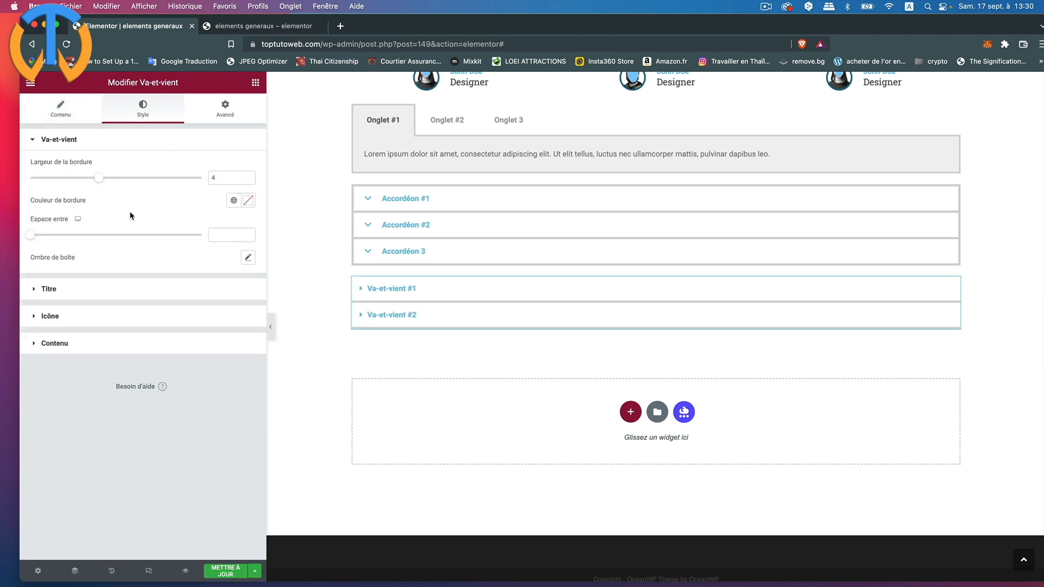
{"action": "mouse_move", "coordinate": [31, 236]}
{"action": "left_mouse_down"}
{"action": "mouse_move", "coordinate": [116, 236]}
{"action": "mouse_move", "coordinate": [50, 235]}
{"action": "left_mouse_up"}
{"action": "left_click", "coordinate": [248, 257]}
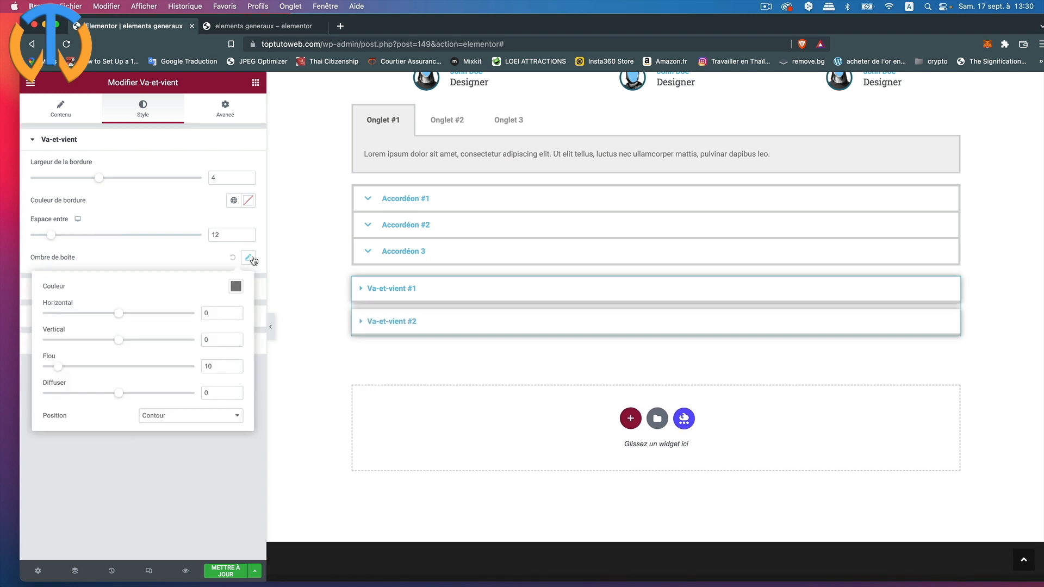
{"action": "left_click", "coordinate": [249, 258]}
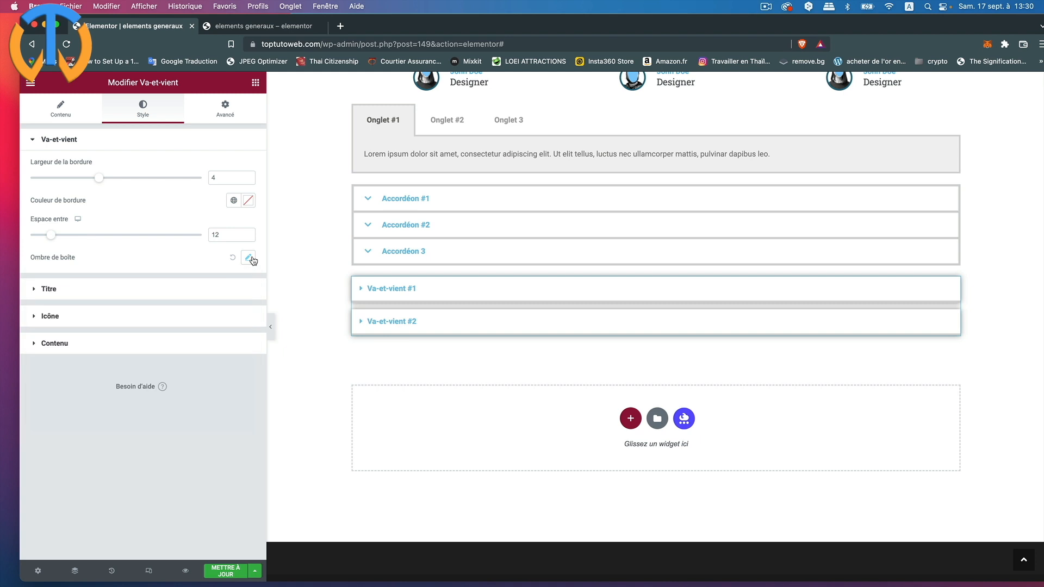
{"action": "left_click_drag", "start_coordinate": [51, 238], "coordinate": [60, 237]}
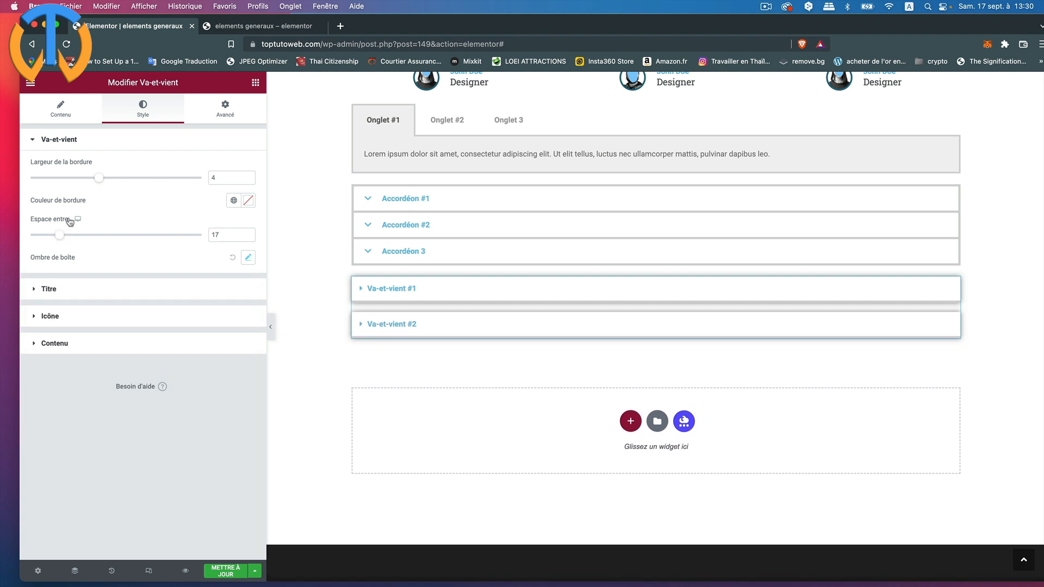
Add a third item to the toggle and title it "Titre de va-et-vient 3".
{"action": "left_click", "coordinate": [57, 118]}
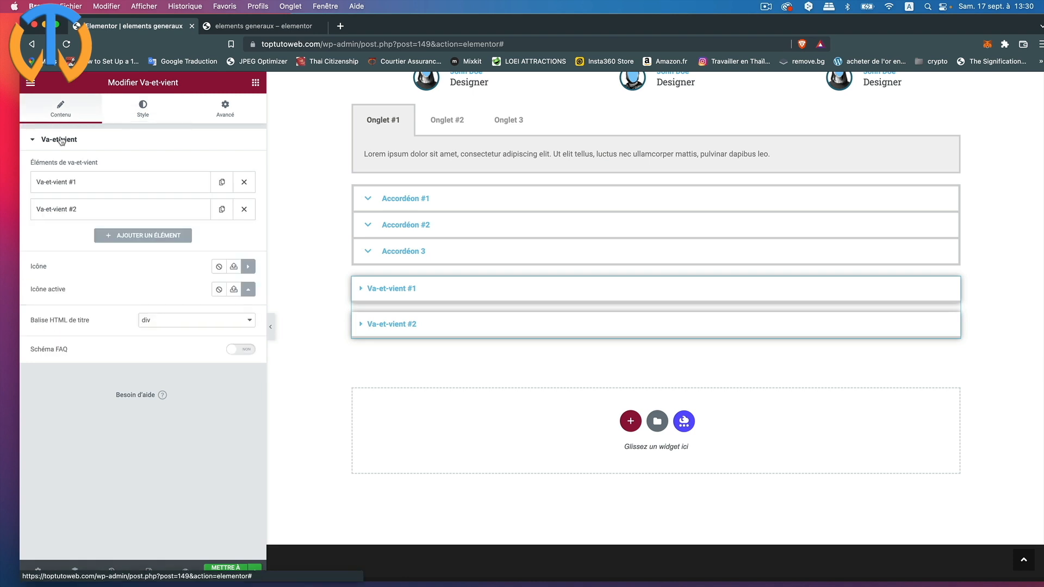
{"action": "left_click", "coordinate": [138, 236]}
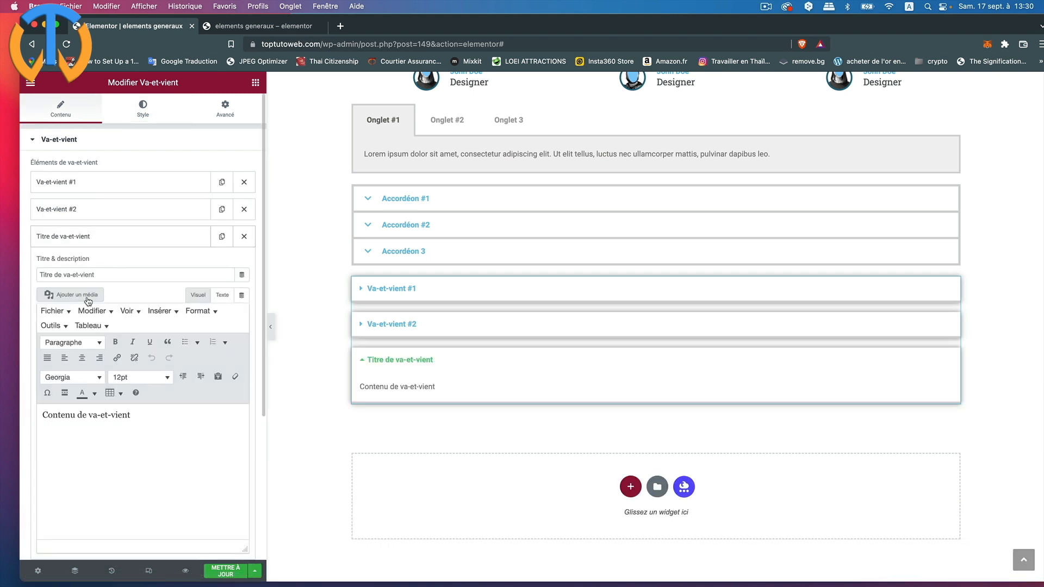
{"action": "left_click", "coordinate": [102, 274]}
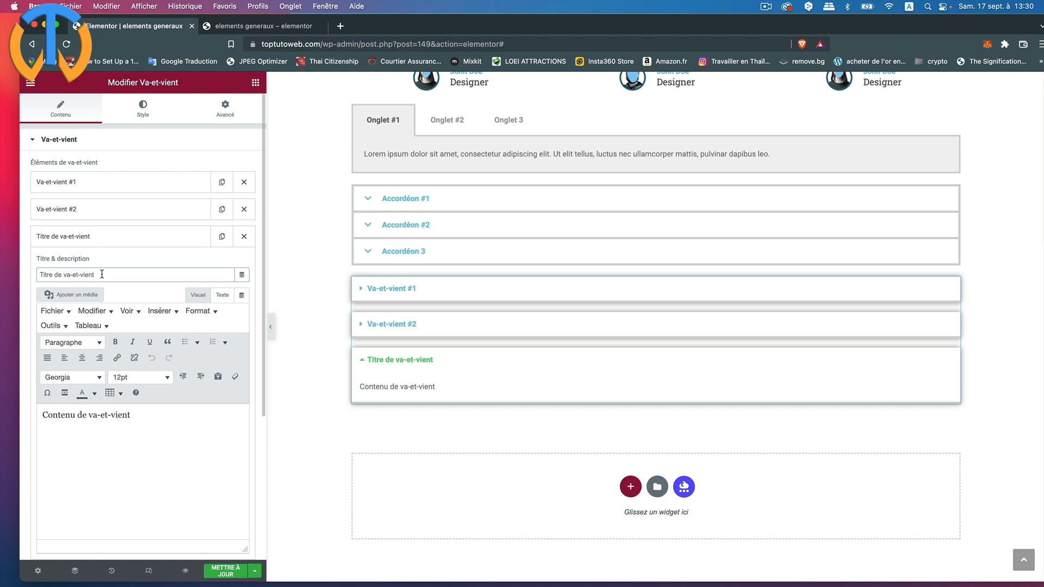
{"action": "type", "text": "3"}
Replace the third toggle item's placeholder content with the pasted Lorem ipsum paragraph and close its settings.
{"action": "left_click_drag", "start_coordinate": [136, 415], "coordinate": [19, 420]}
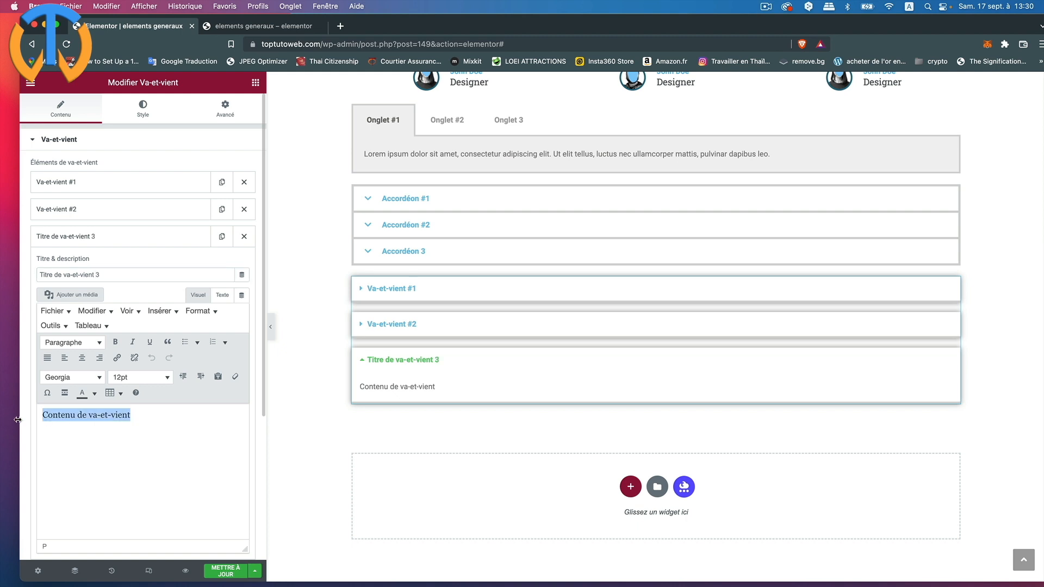
{"action": "key", "text": "BackSpace"}
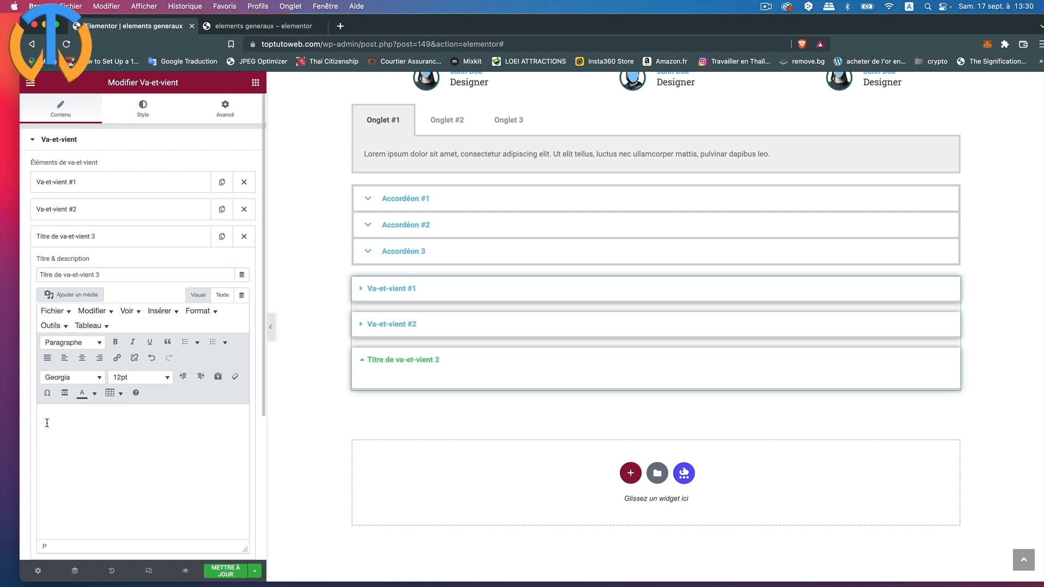
{"action": "right_click", "coordinate": [46, 423]}
{"action": "right_click", "coordinate": [69, 463]}
{"action": "left_click", "coordinate": [87, 462]}
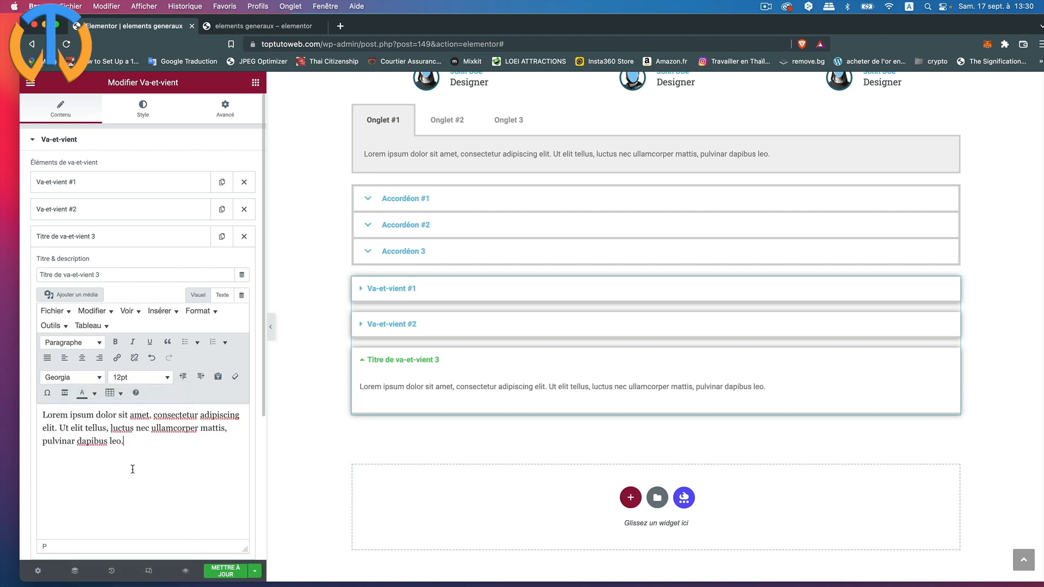
{"action": "left_click", "coordinate": [105, 239]}
Collapse the third toggle item, set the space between items to 27 and the box shadow to horizontal 5, vertical 4 and spread 1.
{"action": "left_click", "coordinate": [143, 108]}
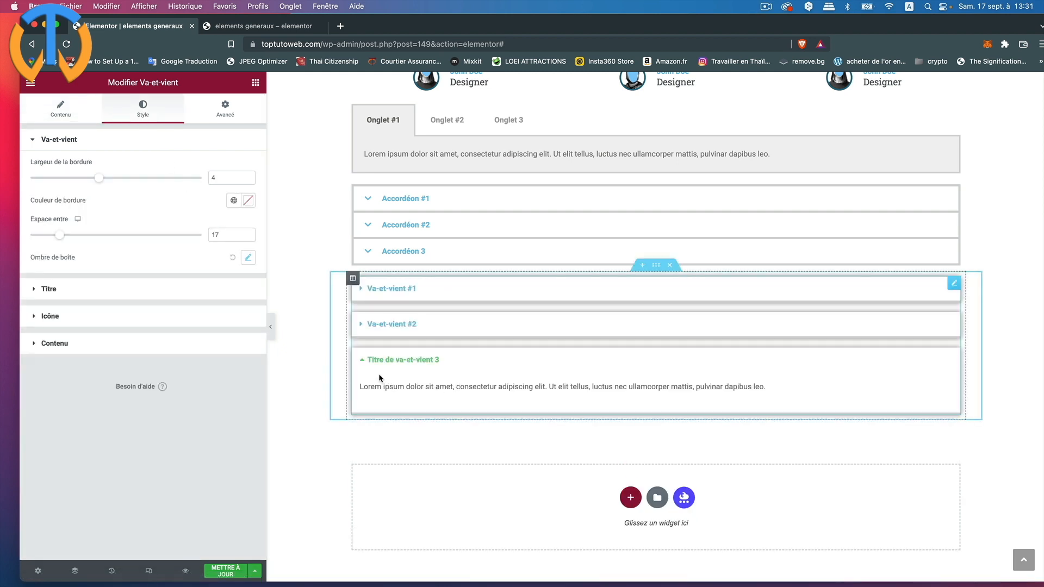
{"action": "left_click", "coordinate": [365, 361]}
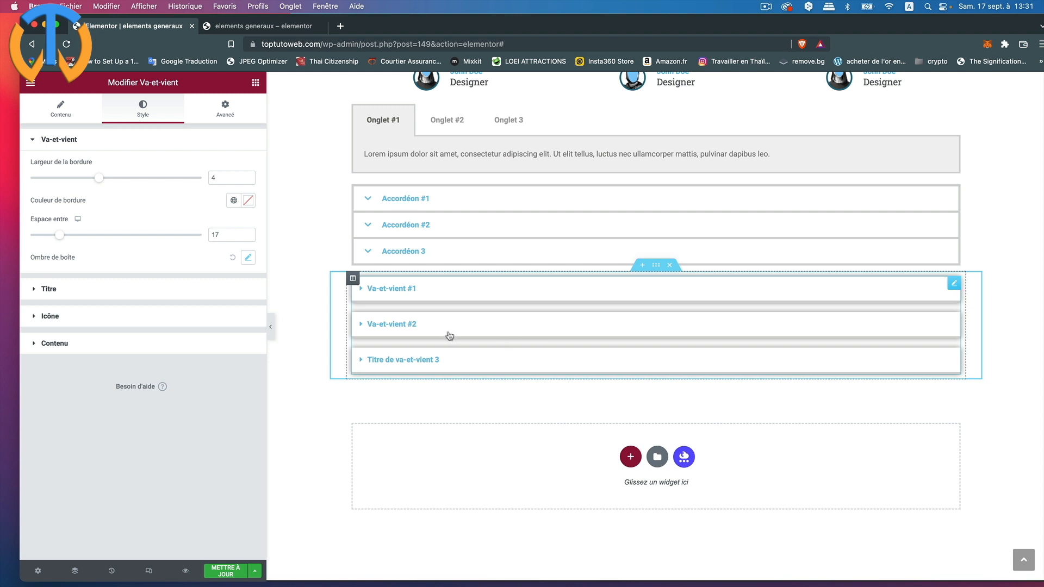
{"action": "left_click_drag", "start_coordinate": [60, 235], "coordinate": [79, 235]}
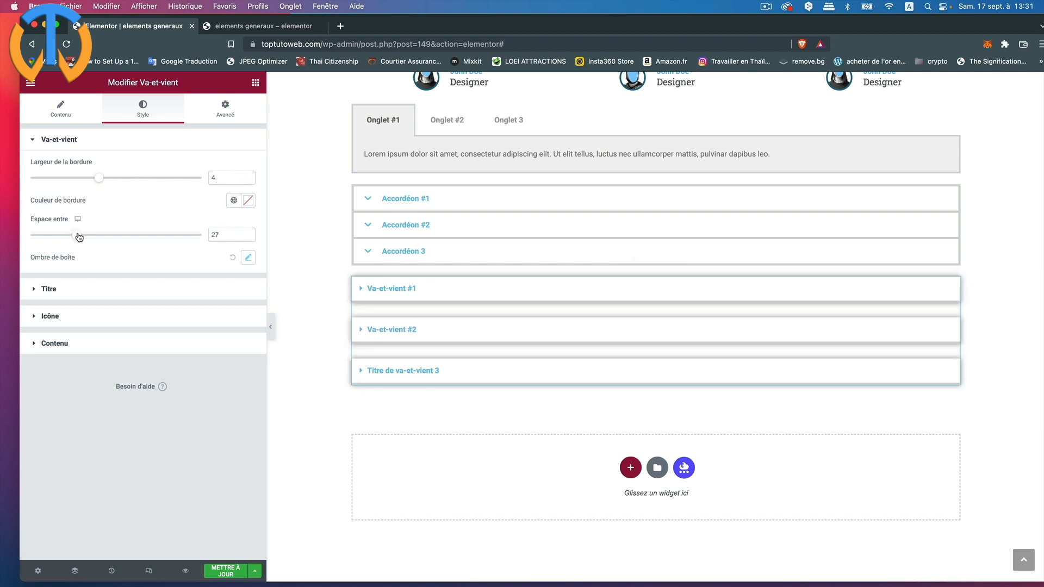
{"action": "left_click", "coordinate": [248, 258]}
{"action": "left_click_drag", "start_coordinate": [112, 392], "coordinate": [120, 393]}
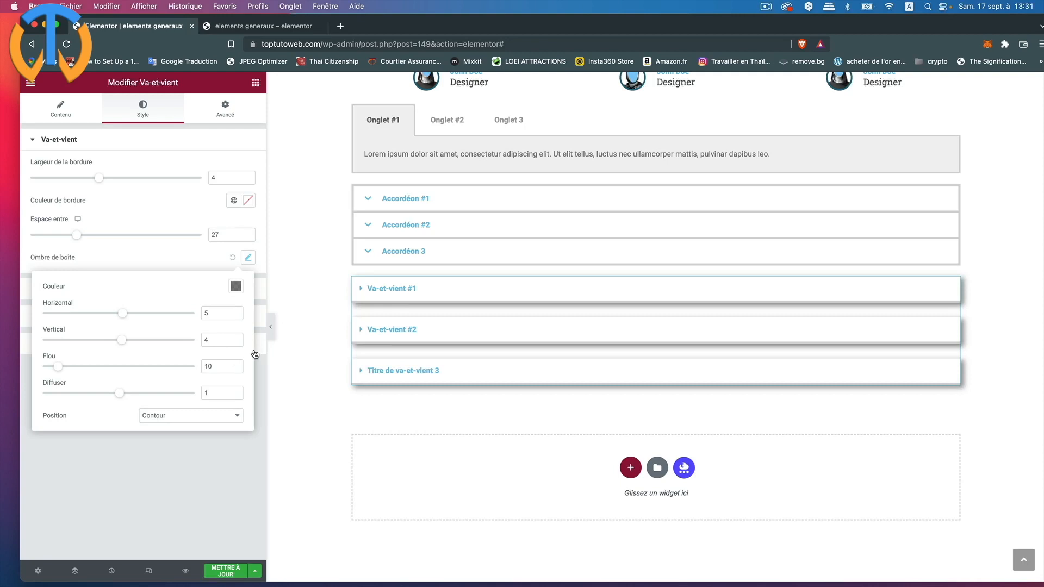
{"action": "left_click", "coordinate": [189, 251]}
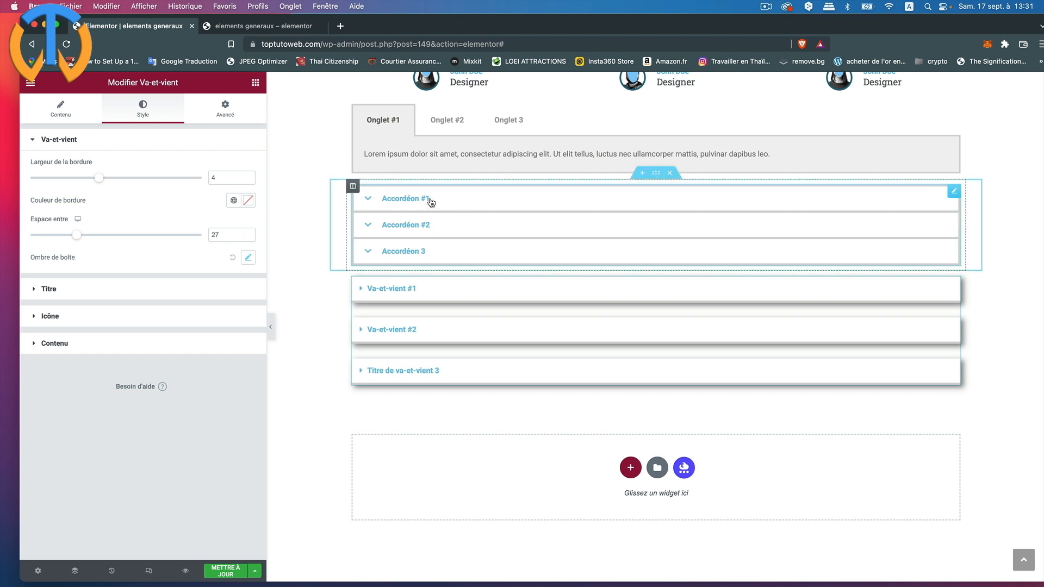
Compare the accordion's and the toggle's behaviour by opening and closing the first two items of each.
{"action": "left_click", "coordinate": [370, 202]}
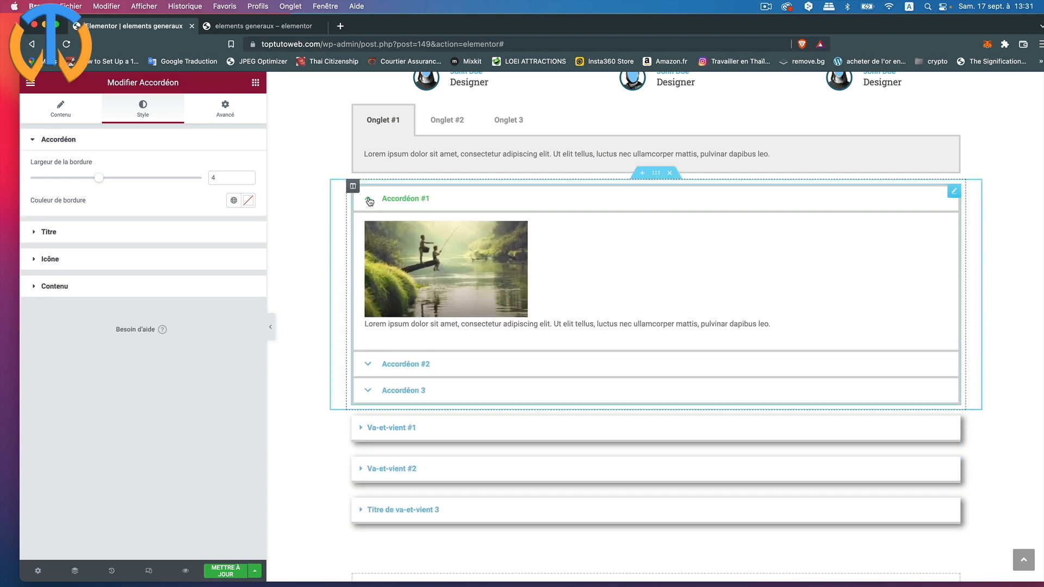
{"action": "left_click", "coordinate": [367, 365]}
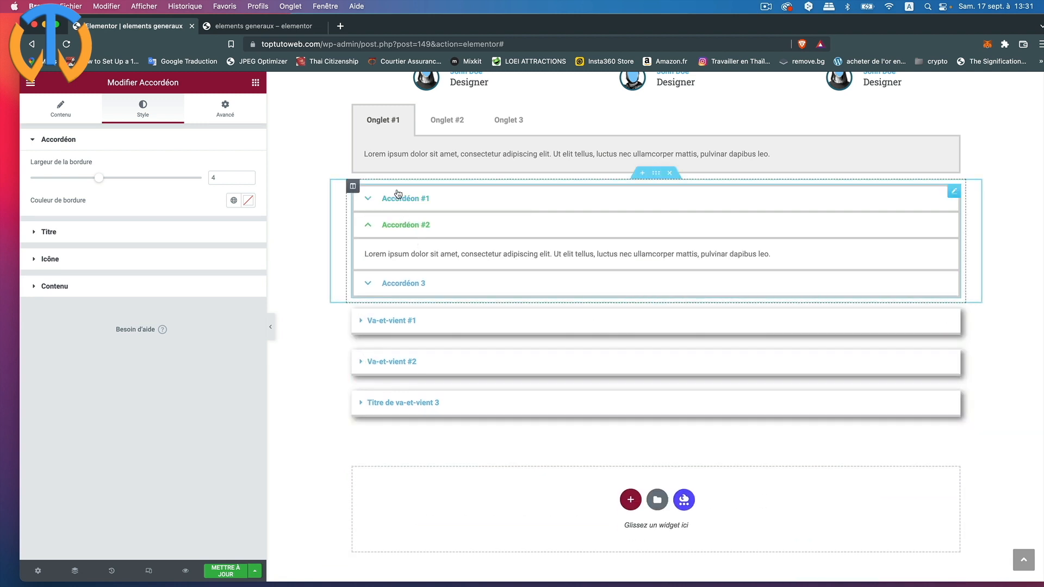
{"action": "left_click", "coordinate": [368, 225]}
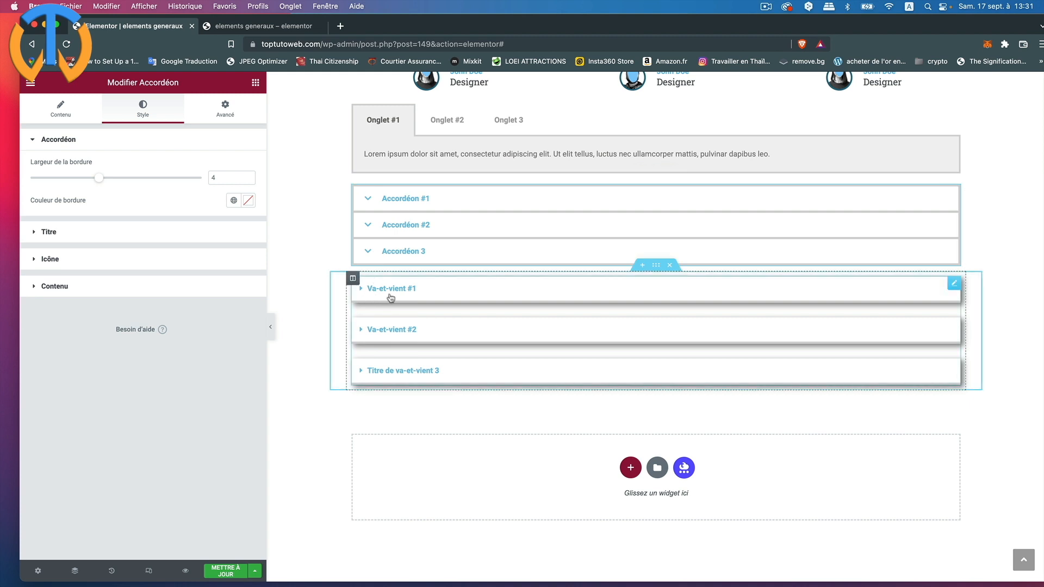
{"action": "left_click", "coordinate": [368, 291]}
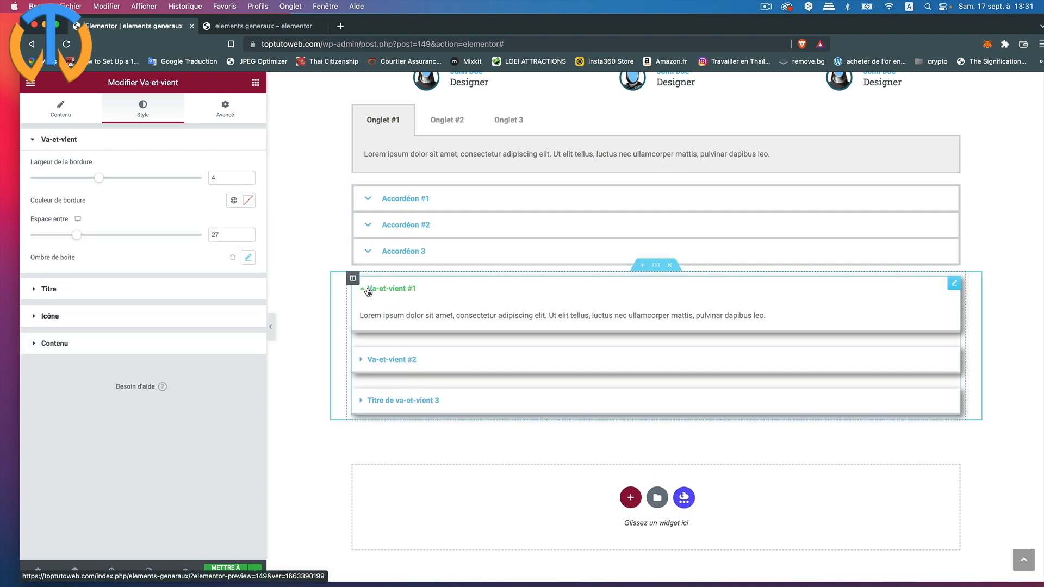
{"action": "left_click", "coordinate": [365, 361]}
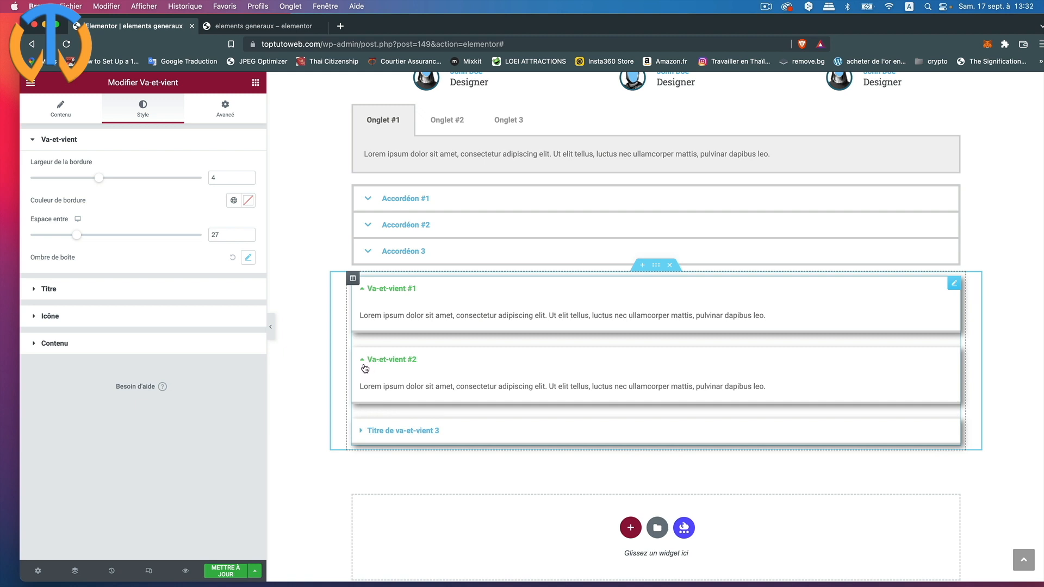
{"action": "left_click", "coordinate": [364, 363]}
{"action": "left_click", "coordinate": [366, 299]}
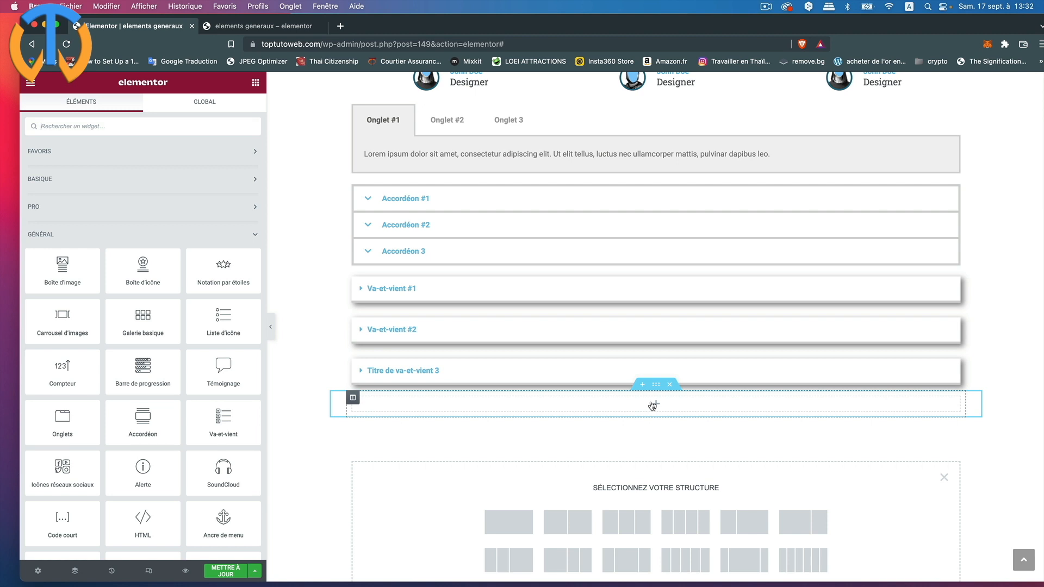
Add a social icons widget in the empty section below the toggle and add a fourth item with the Pinterest icon.
{"action": "scroll", "coordinate": [66, 478], "scroll_direction": "down", "scroll_amount": 2}
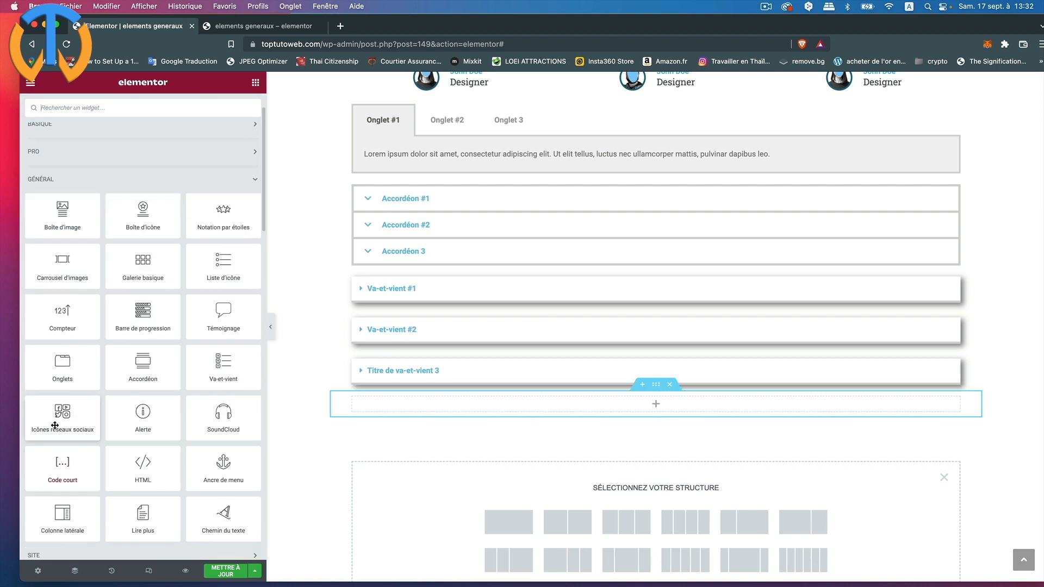
{"action": "left_click_drag", "start_coordinate": [57, 413], "coordinate": [498, 403]}
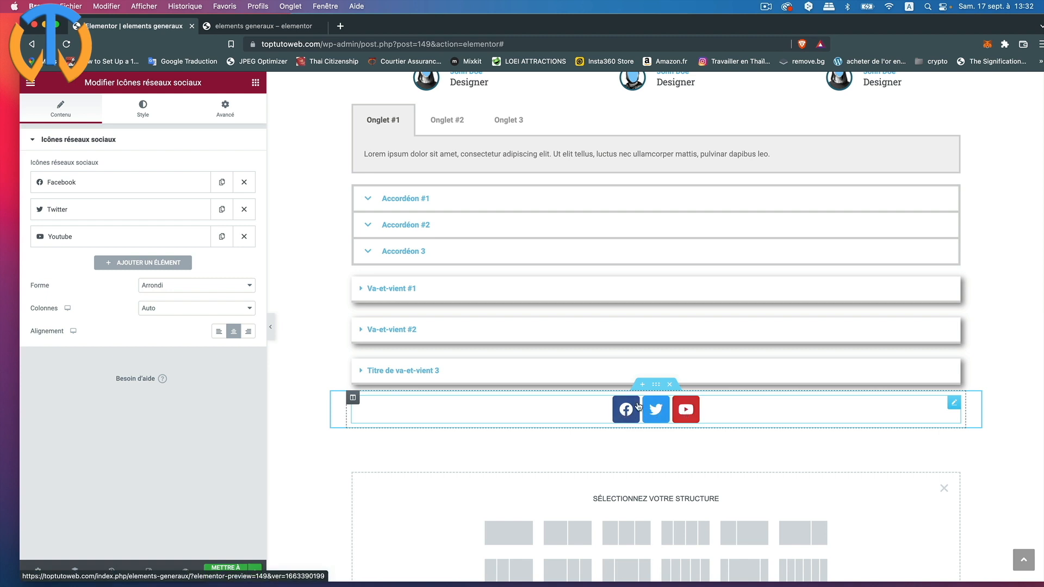
{"action": "left_click", "coordinate": [128, 263]}
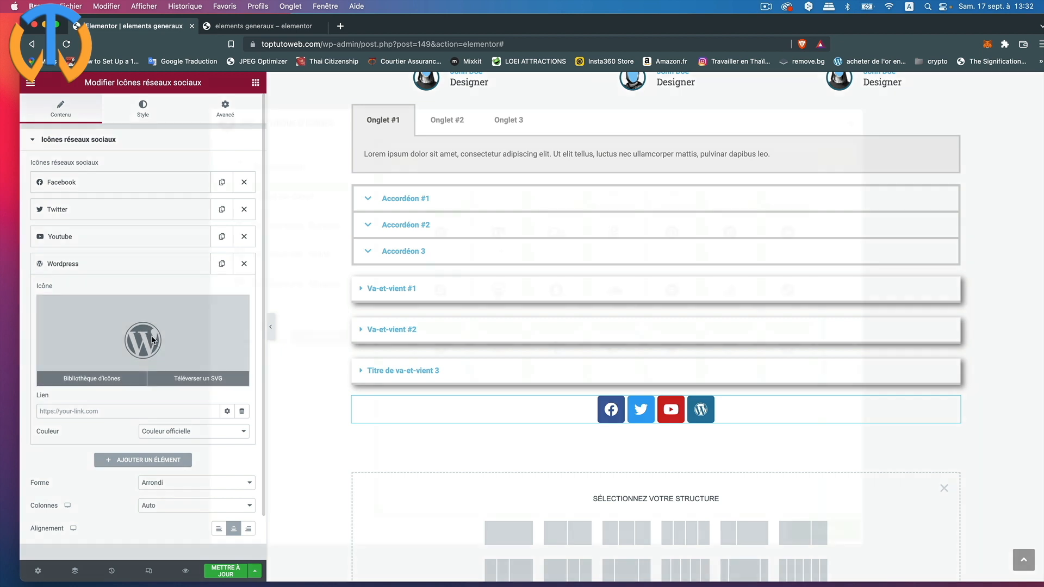
{"action": "left_click", "coordinate": [154, 341]}
{"action": "scroll", "coordinate": [690, 320], "scroll_direction": "up", "scroll_amount": 1}
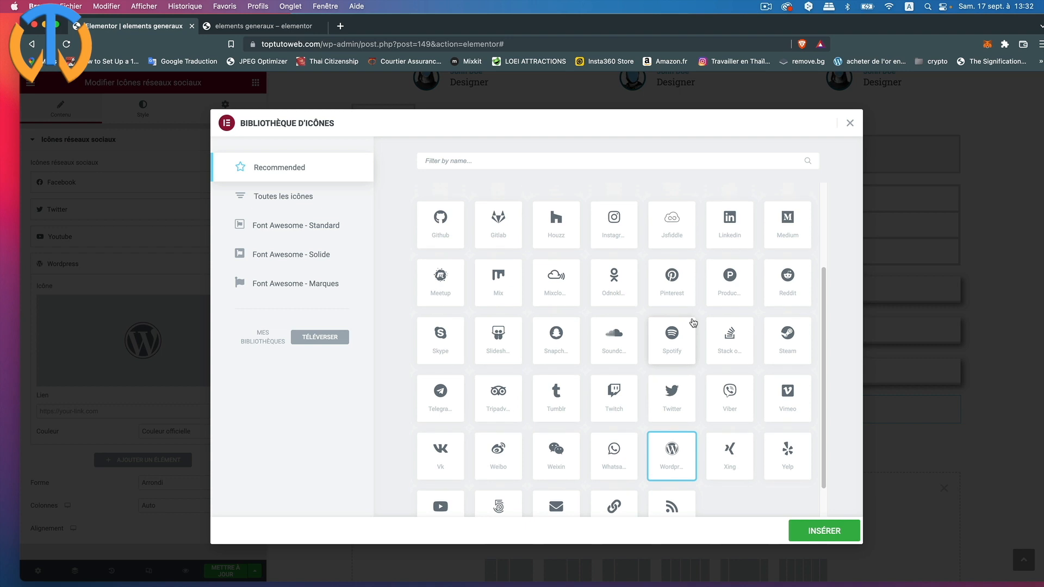
{"action": "scroll", "coordinate": [690, 325], "scroll_direction": "down", "scroll_amount": 1}
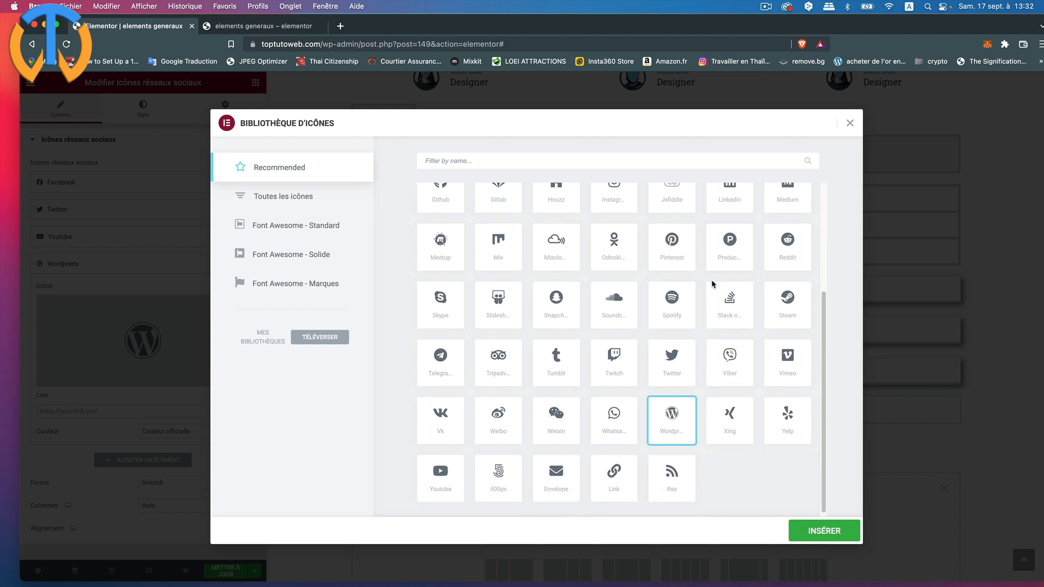
{"action": "left_click", "coordinate": [672, 248]}
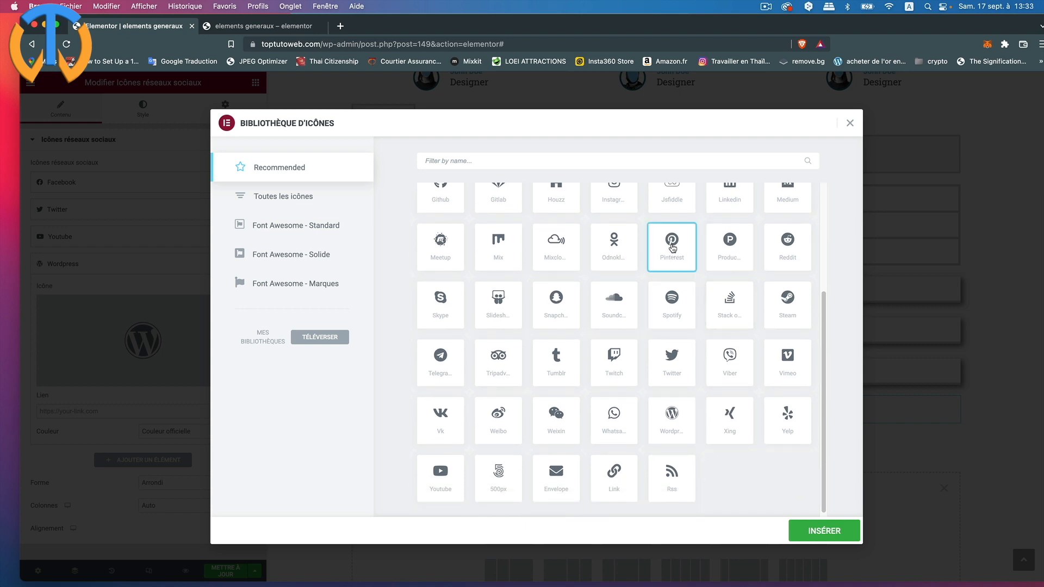
{"action": "left_click", "coordinate": [822, 530]}
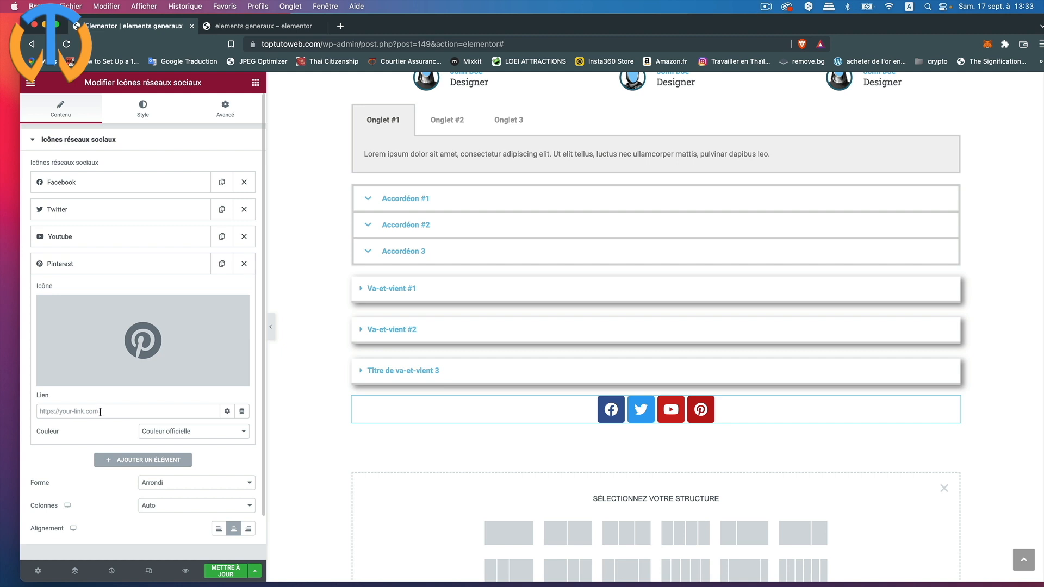
Remove the Twitter item from the social icons list and collapse the Youtube item's settings.
{"action": "left_click", "coordinate": [58, 238]}
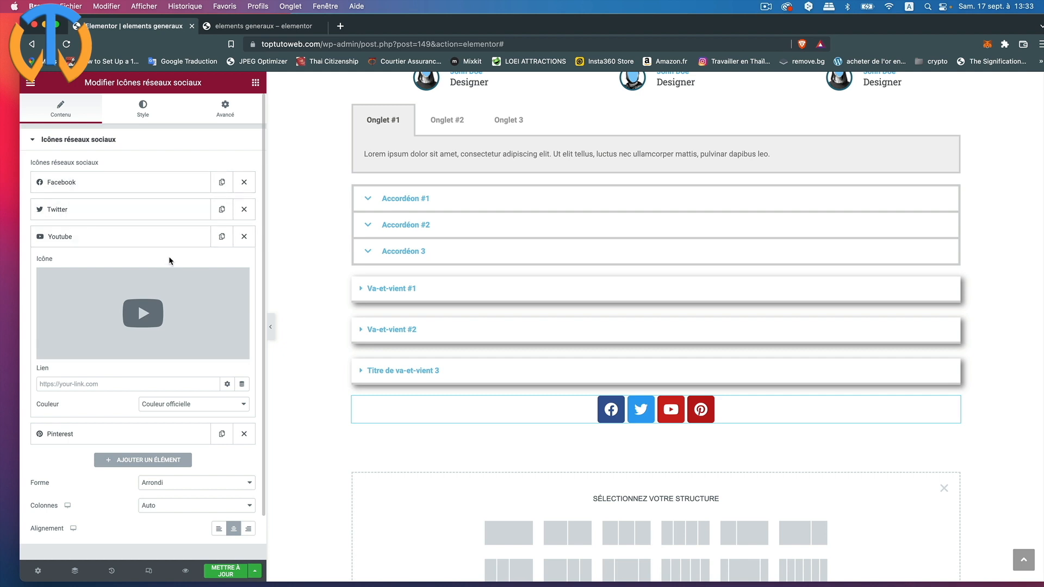
{"action": "left_click", "coordinate": [244, 210]}
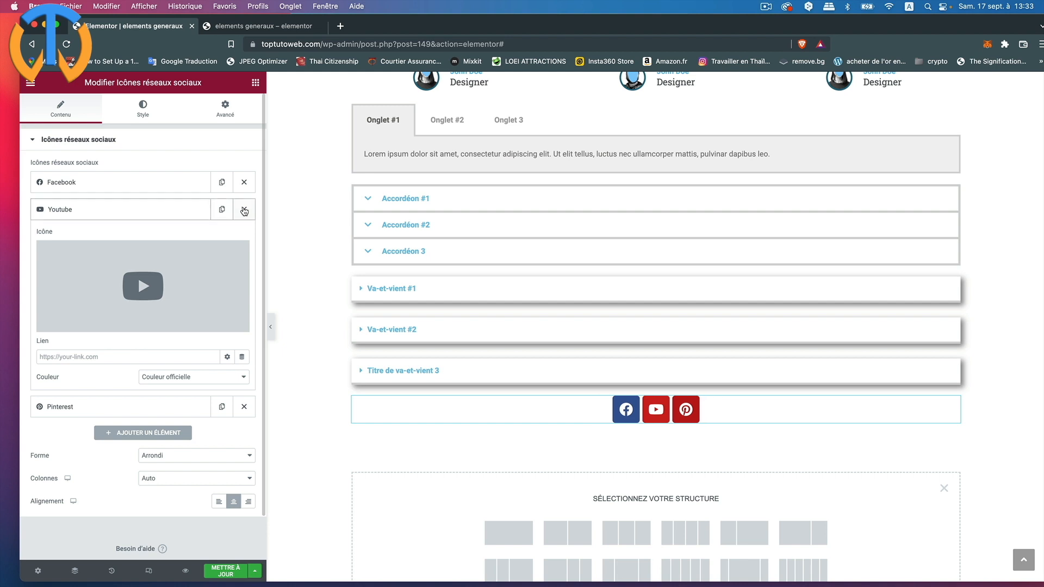
{"action": "left_click", "coordinate": [122, 216]}
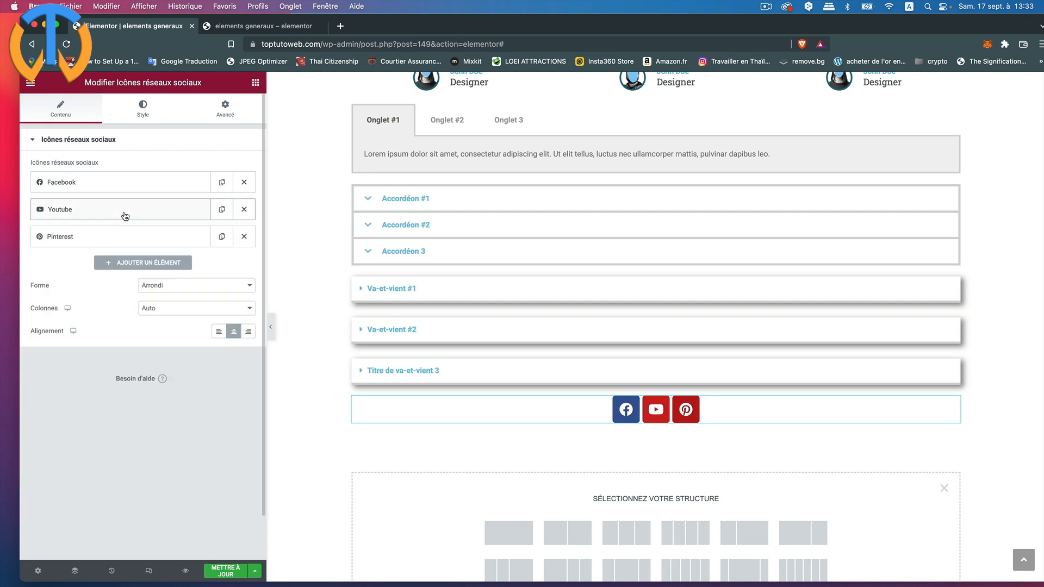
Try the Carré shape on the social icons and set their shape to Cercle.
{"action": "left_click", "coordinate": [202, 286]}
{"action": "left_click", "coordinate": [194, 297]}
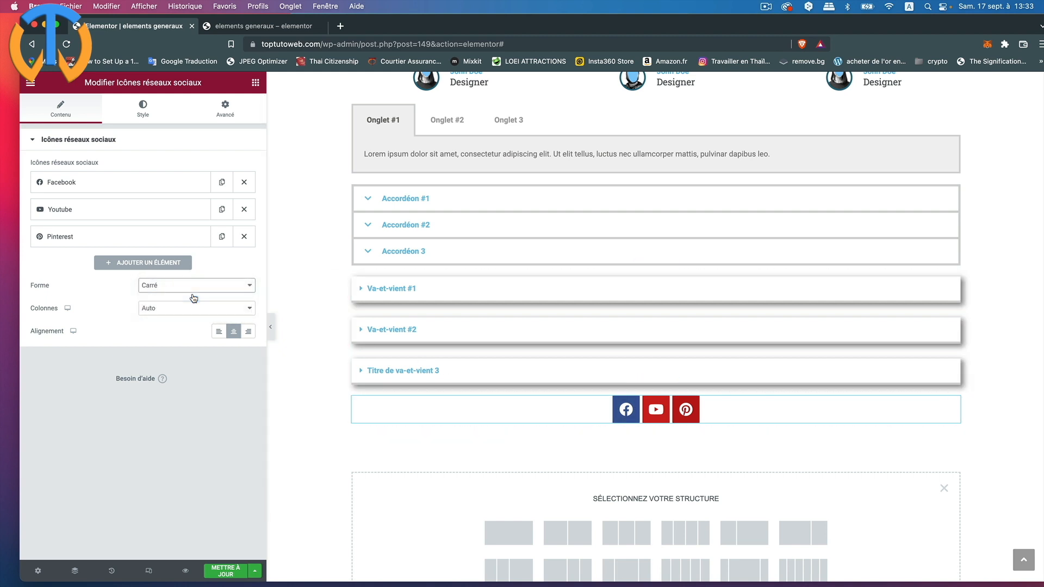
{"action": "left_click", "coordinate": [192, 288]}
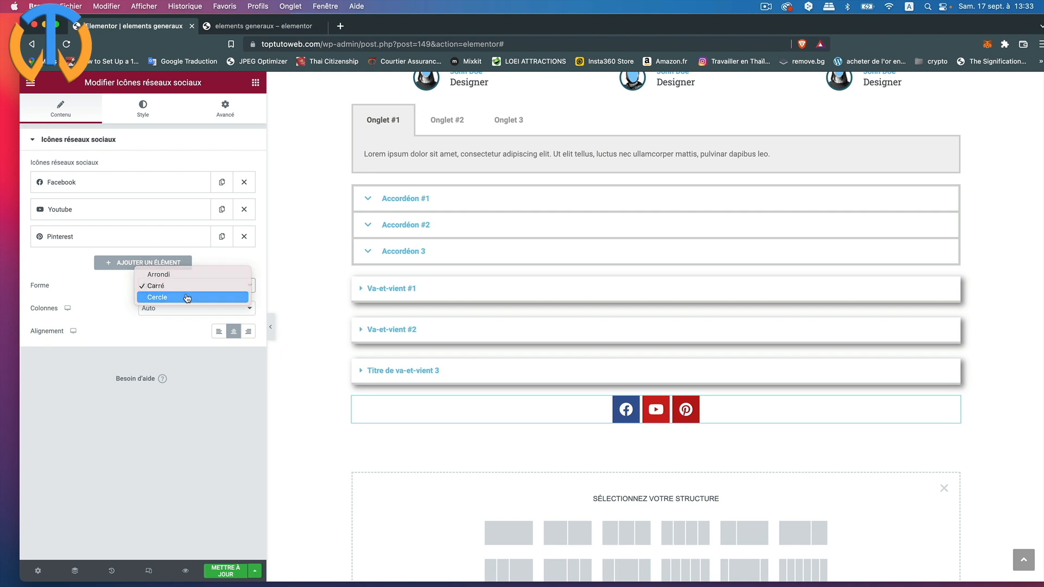
{"action": "left_click", "coordinate": [187, 297]}
Try 1 and 2 columns for the social icons, set 3 columns, and test left alignment before restoring centre alignment.
{"action": "left_click", "coordinate": [175, 308]}
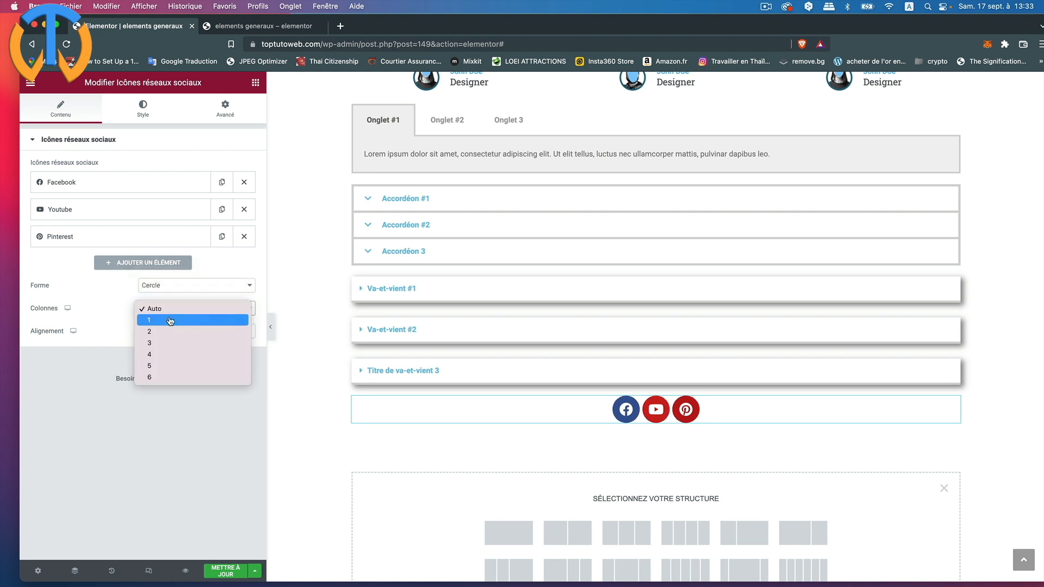
{"action": "left_click", "coordinate": [170, 321]}
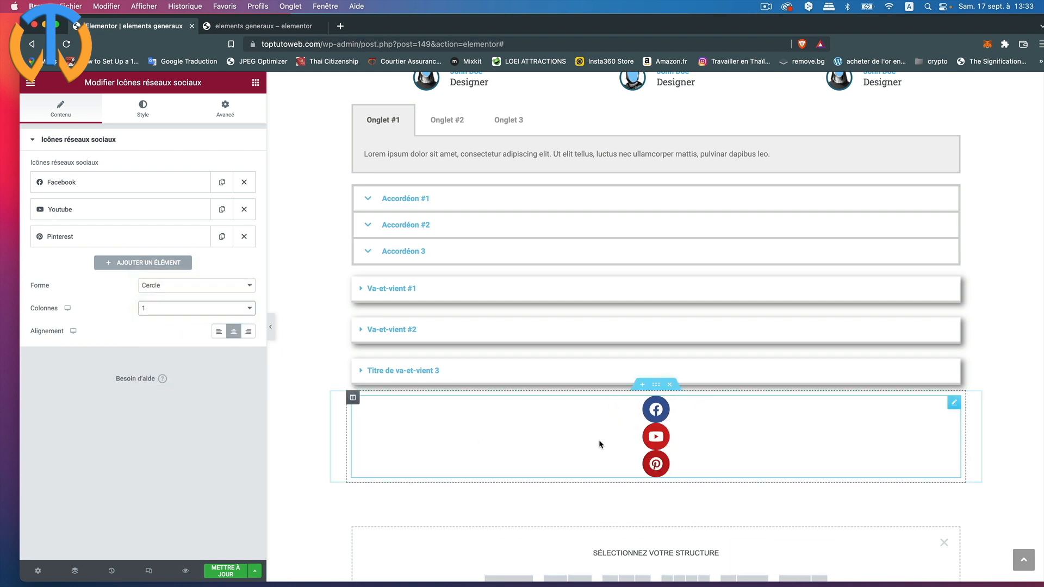
{"action": "left_click", "coordinate": [219, 310]}
{"action": "left_click", "coordinate": [210, 322]}
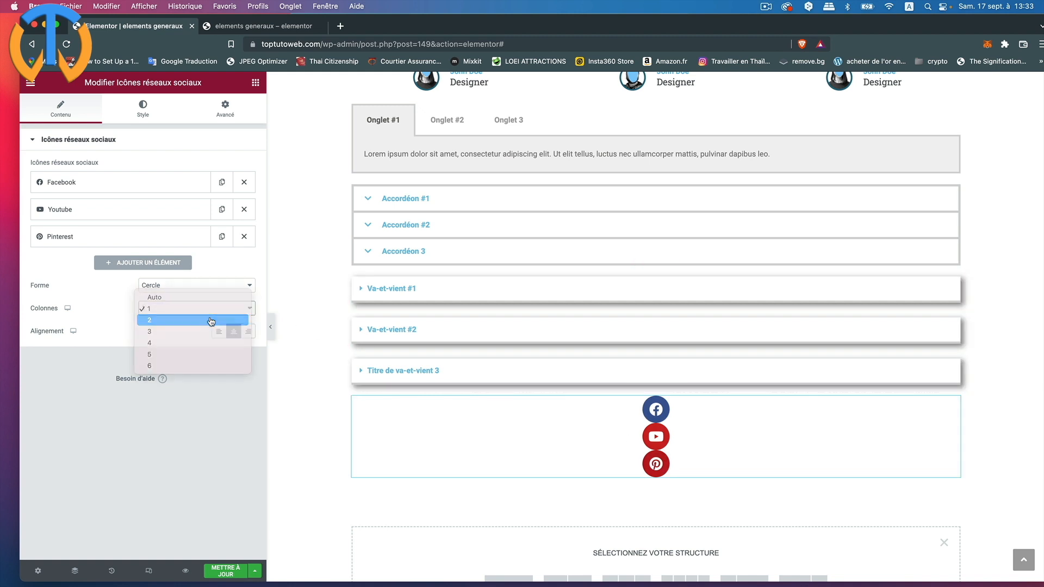
{"action": "left_click", "coordinate": [201, 308]}
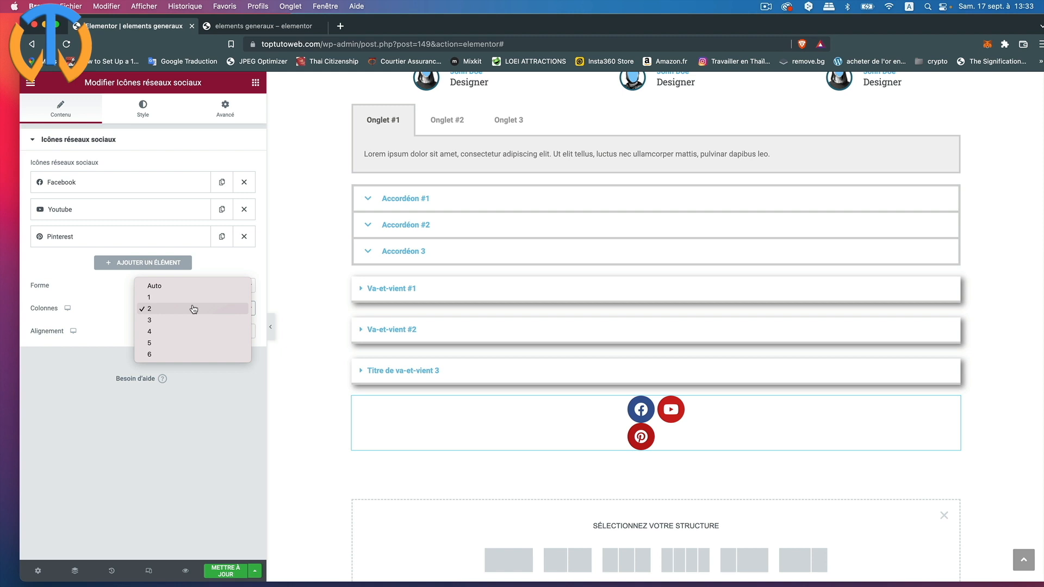
{"action": "left_click", "coordinate": [189, 320]}
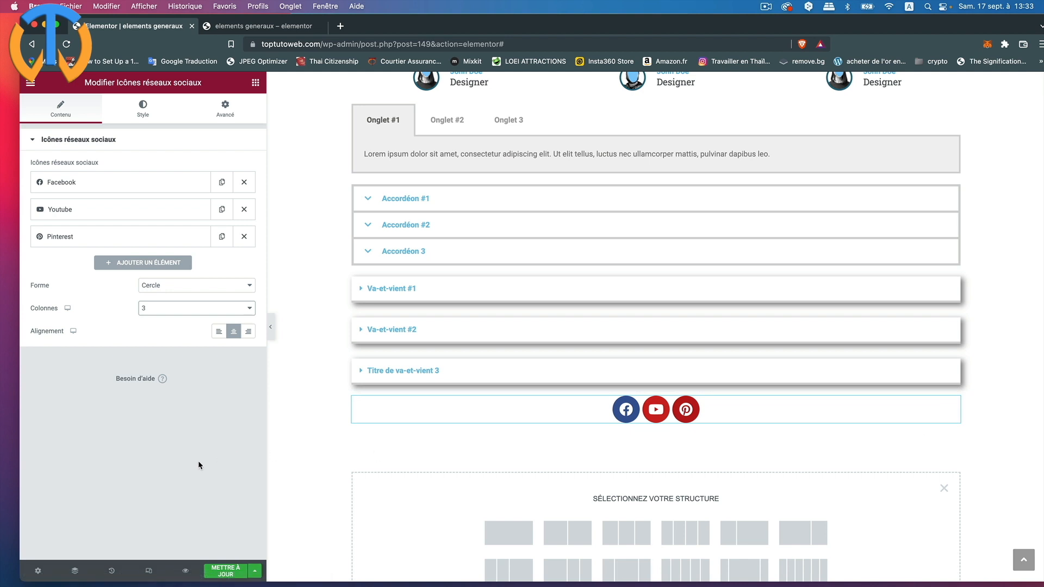
{"action": "left_click", "coordinate": [219, 333]}
{"action": "left_click", "coordinate": [234, 333]}
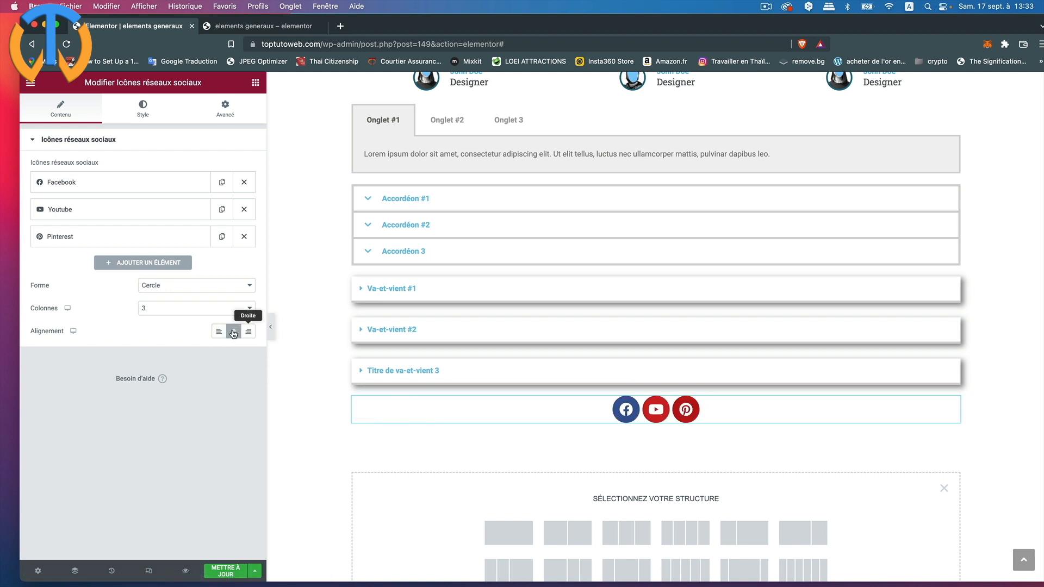
Try a custom grey main colour on the social icons and switch back to the official colour.
{"action": "left_click", "coordinate": [144, 111]}
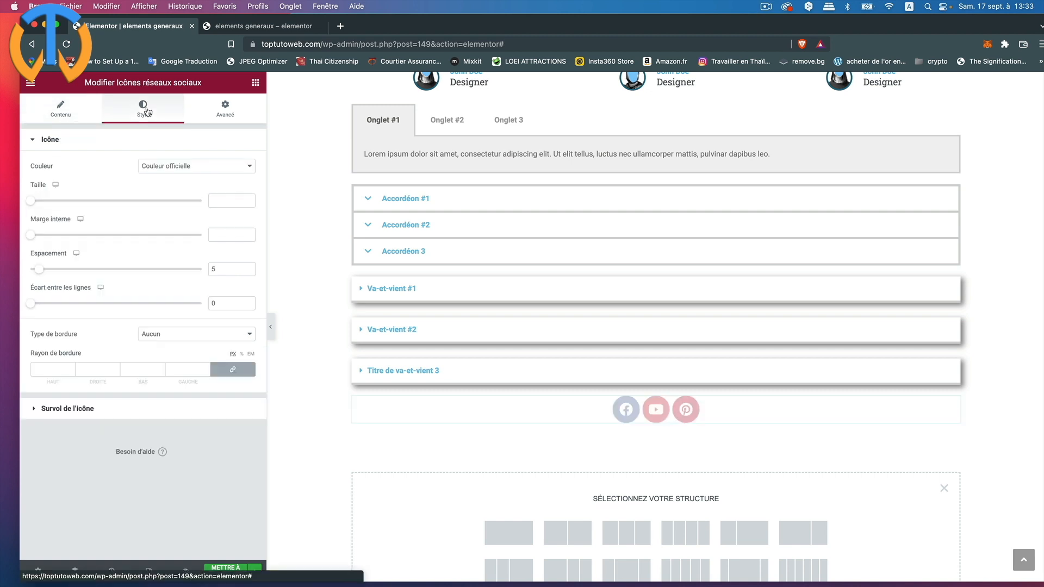
{"action": "left_click", "coordinate": [176, 164]}
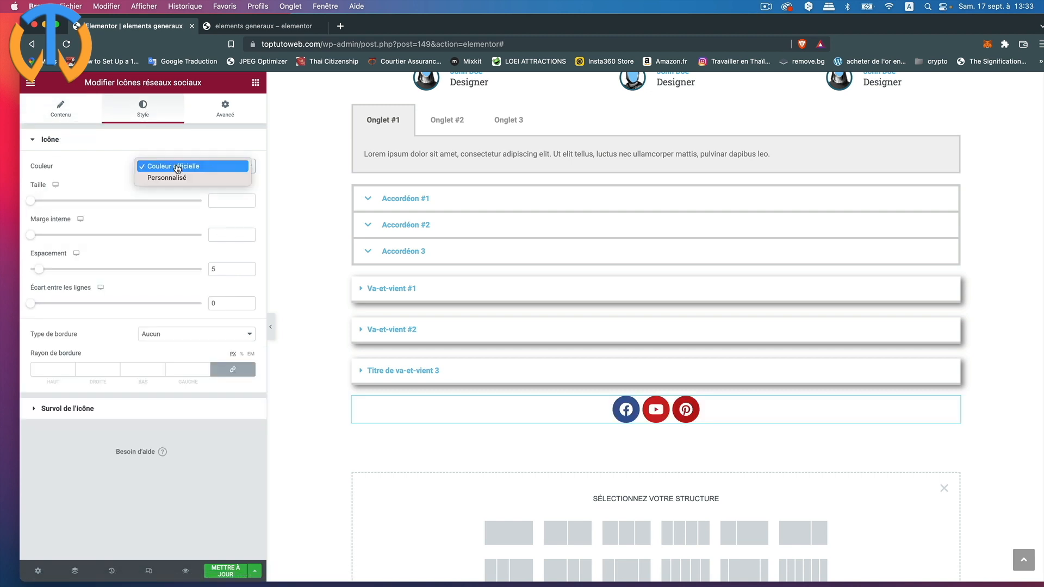
{"action": "left_click", "coordinate": [178, 177]}
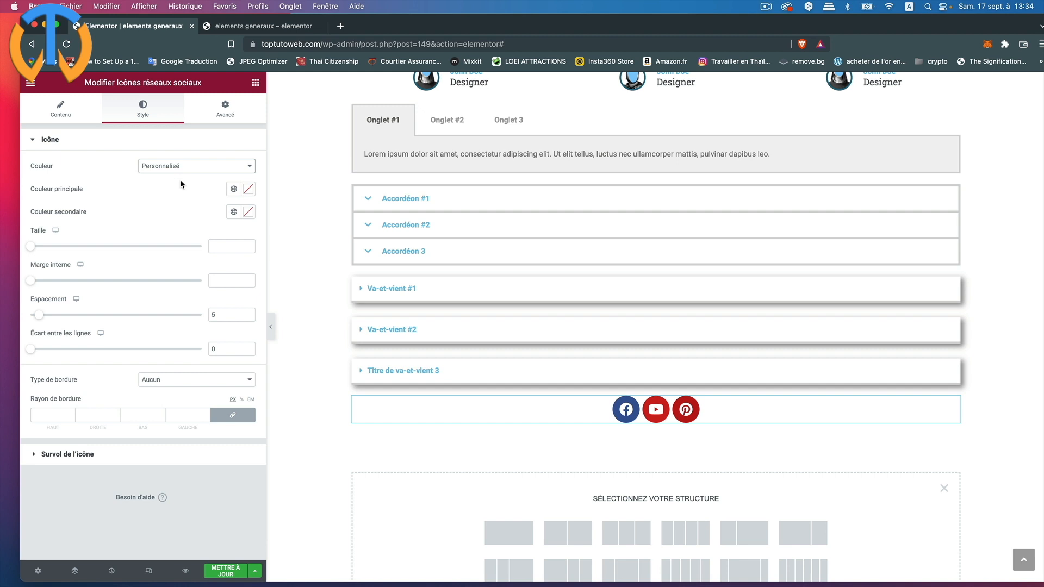
{"action": "left_click", "coordinate": [248, 190]}
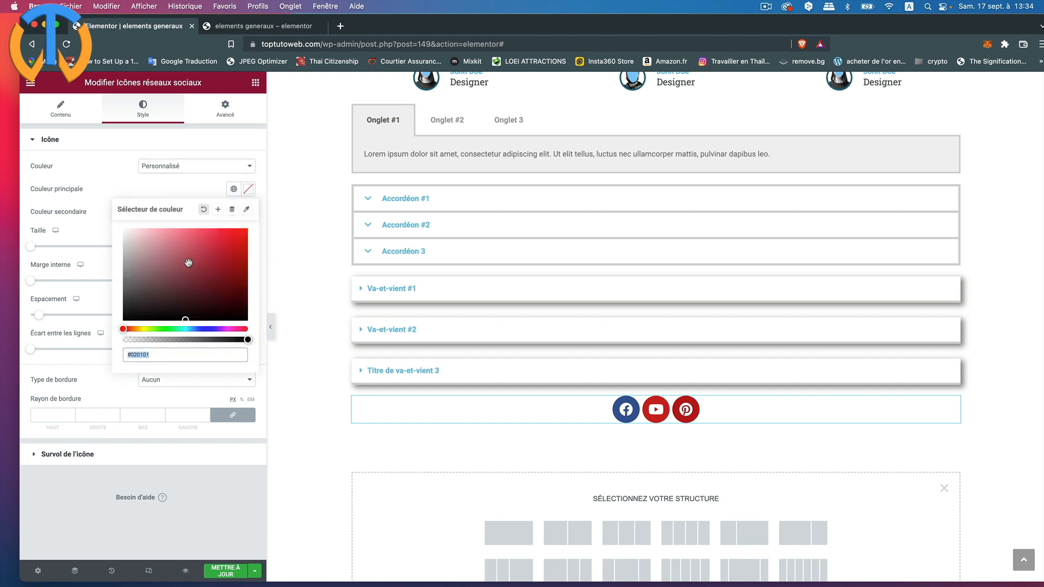
{"action": "left_click_drag", "start_coordinate": [188, 314], "coordinate": [126, 260]}
{"action": "left_click", "coordinate": [99, 165]}
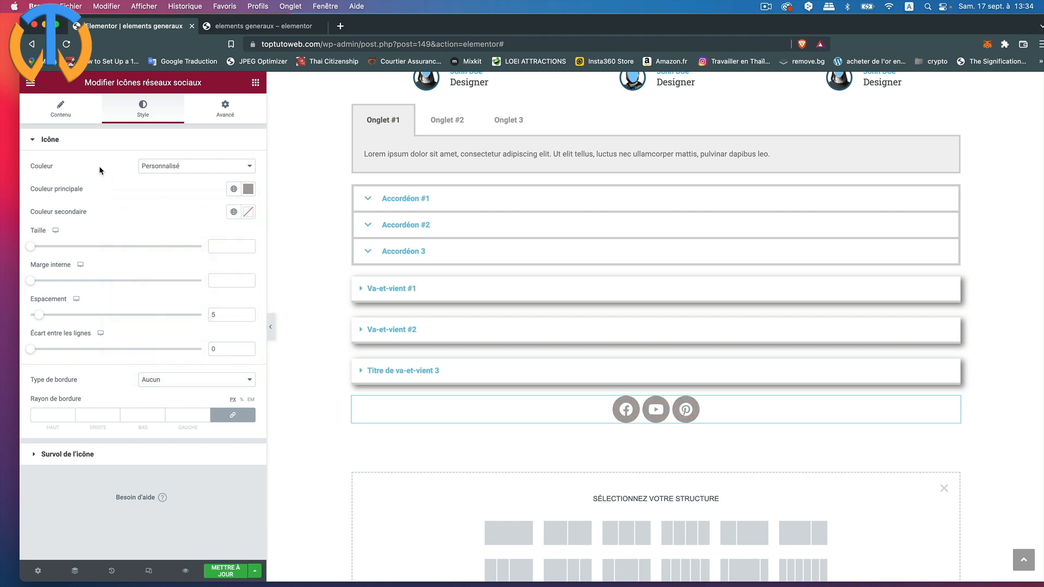
{"action": "left_click", "coordinate": [164, 168]}
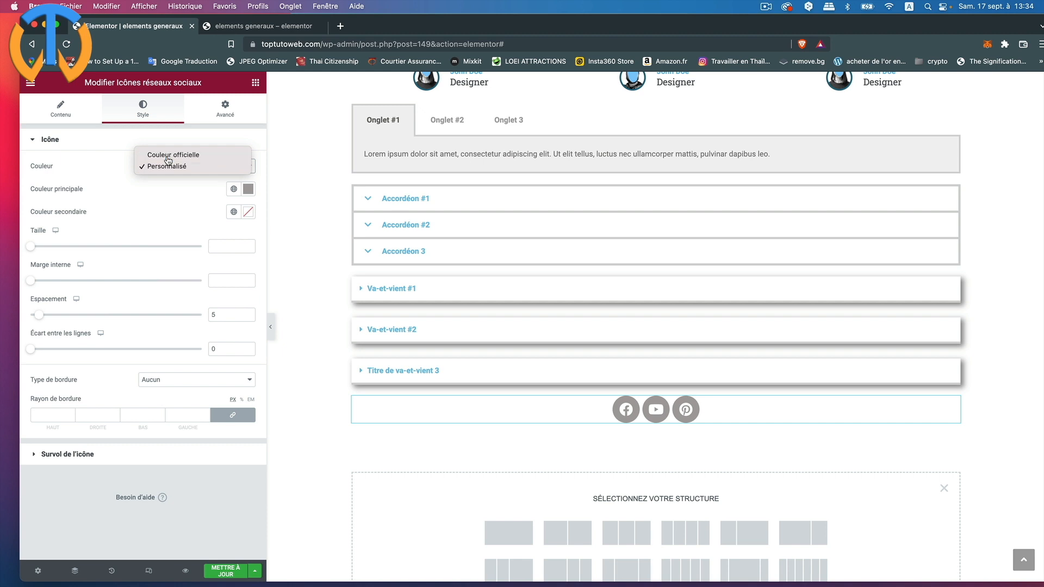
{"action": "left_click", "coordinate": [169, 158]}
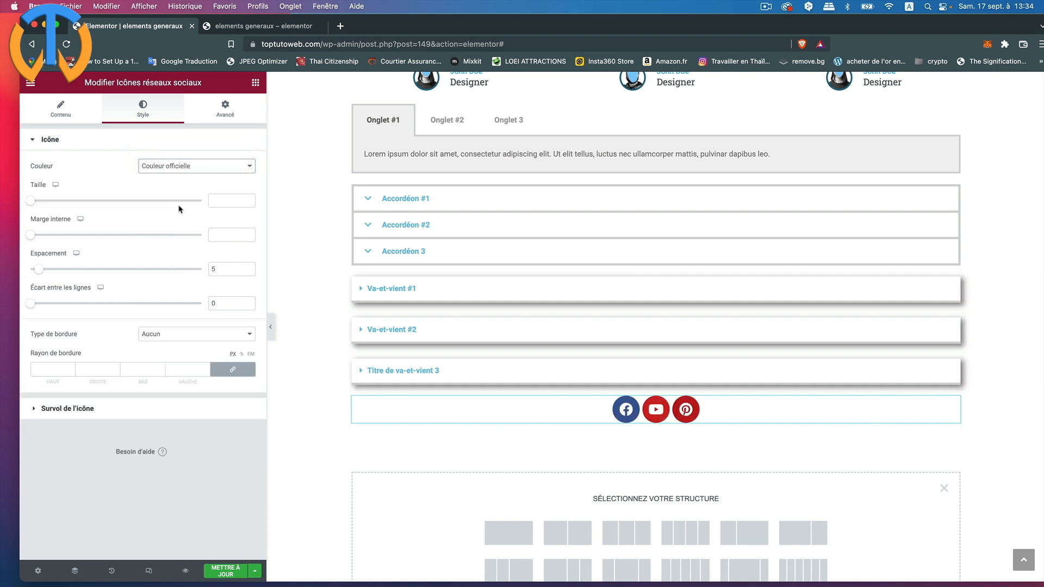
Set the social icons' size to 13, inner padding to 0,3 and spacing to 12.
{"action": "mouse_move", "coordinate": [30, 201]}
{"action": "left_mouse_down"}
{"action": "mouse_move", "coordinate": [51, 200]}
{"action": "mouse_move", "coordinate": [34, 201]}
{"action": "left_mouse_up"}
{"action": "left_click_drag", "start_coordinate": [31, 236], "coordinate": [18, 303]}
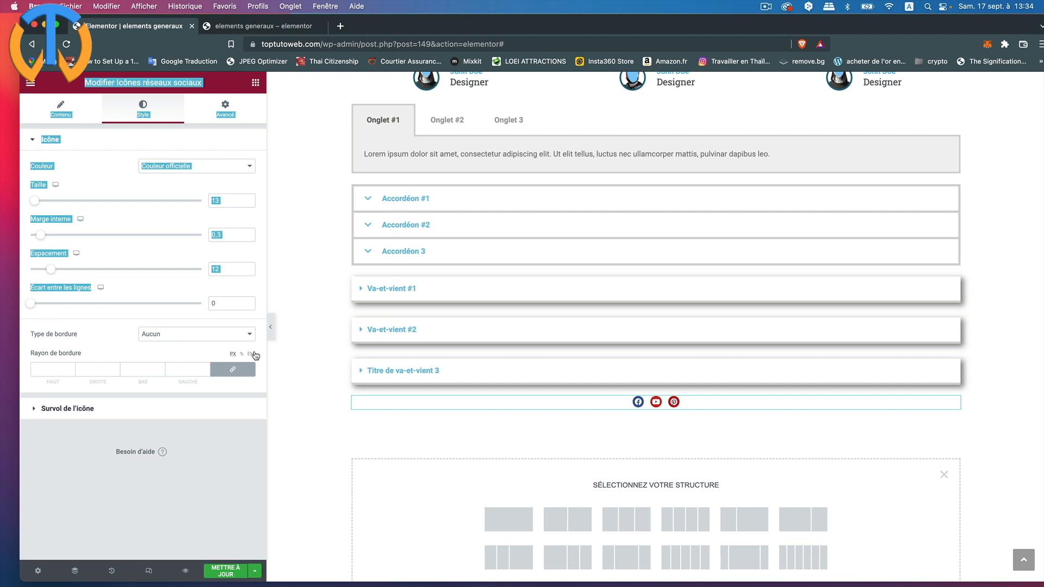
{"action": "left_click", "coordinate": [88, 332]}
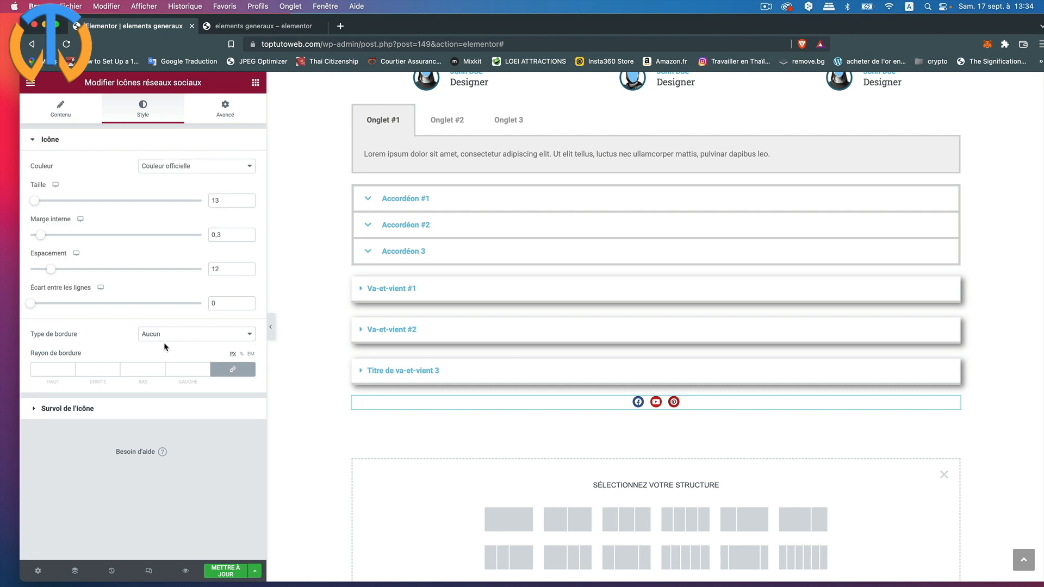
Apply the Grow hover animation to the social icons and set their size to 34.
{"action": "left_click", "coordinate": [34, 411]}
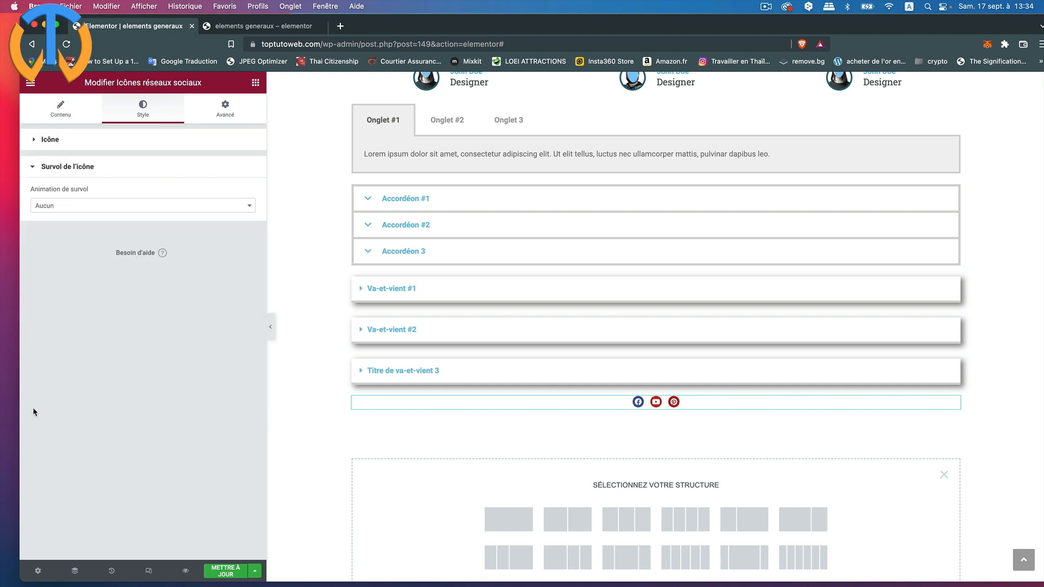
{"action": "left_click", "coordinate": [74, 211]}
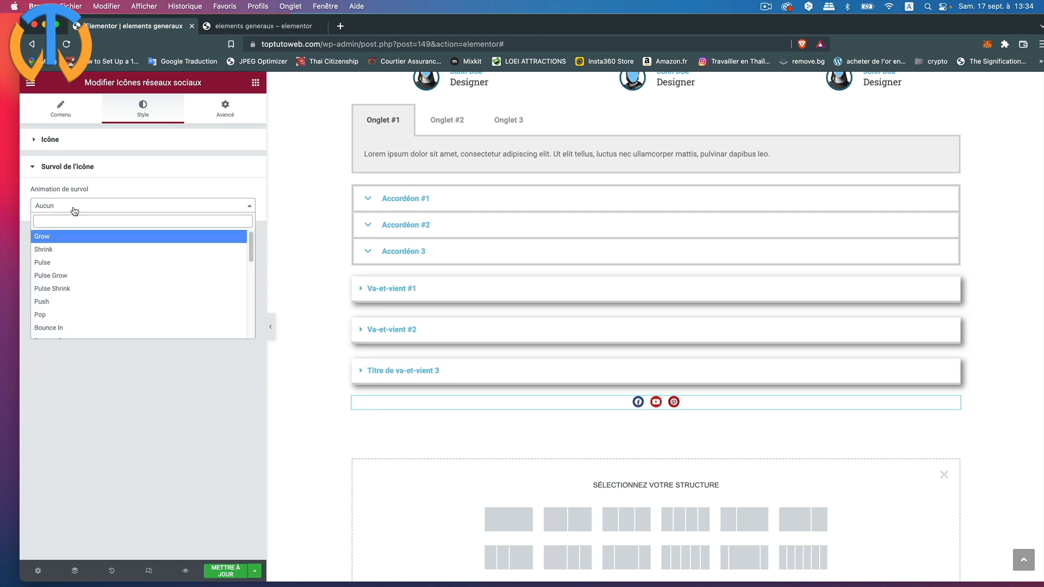
{"action": "left_click", "coordinate": [54, 237]}
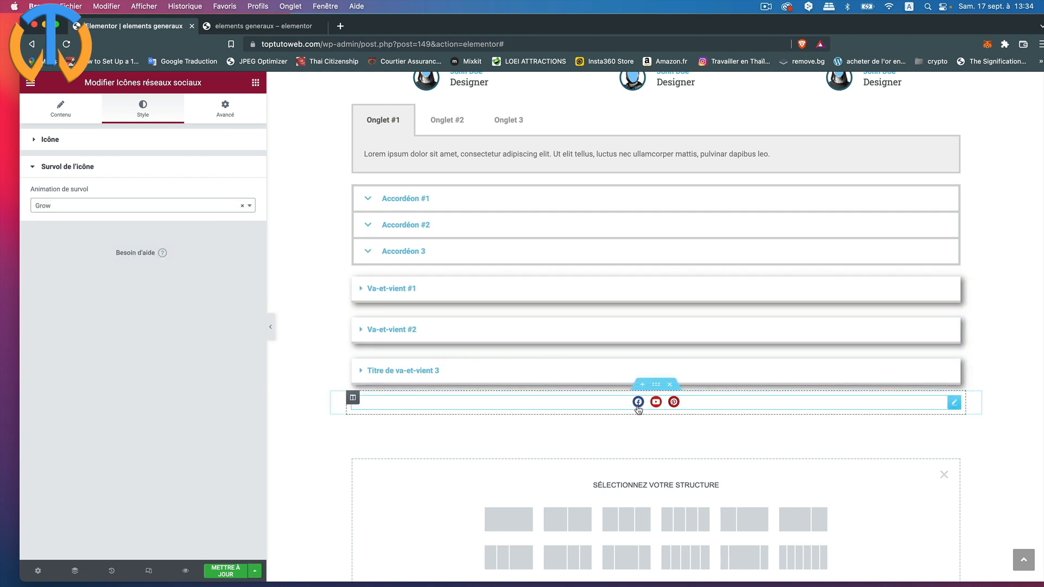
{"action": "left_click", "coordinate": [34, 143]}
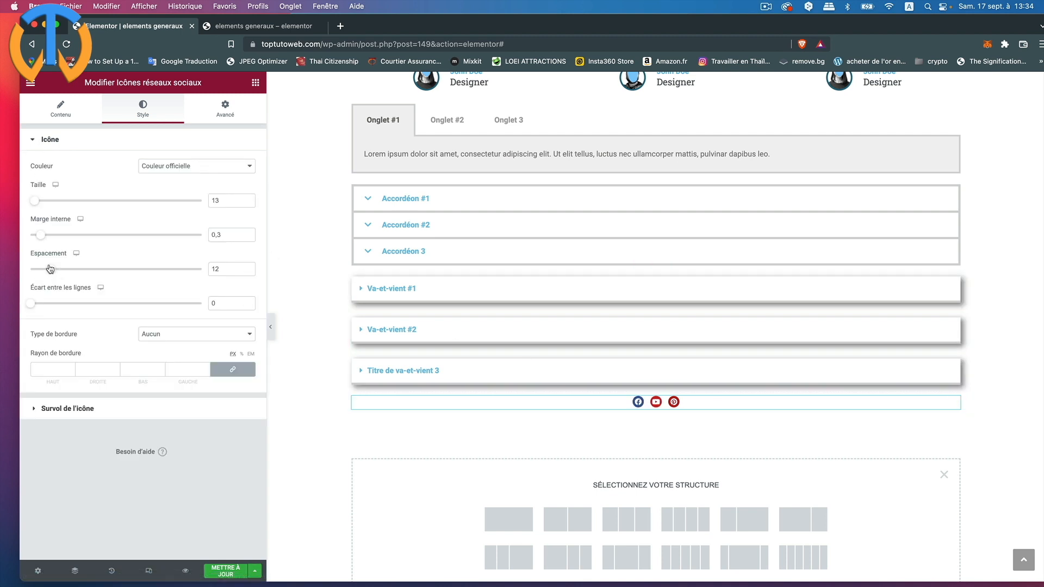
{"action": "left_click_drag", "start_coordinate": [38, 203], "coordinate": [49, 203]}
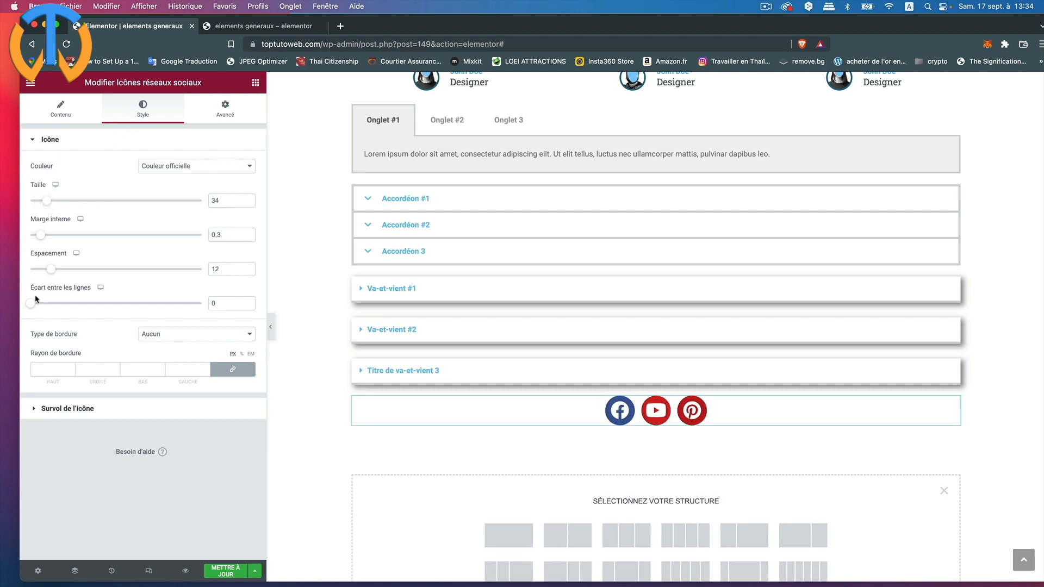
Try the Pulse Shrink hover animation on the social icons and set the animation to Pop.
{"action": "left_click", "coordinate": [34, 410]}
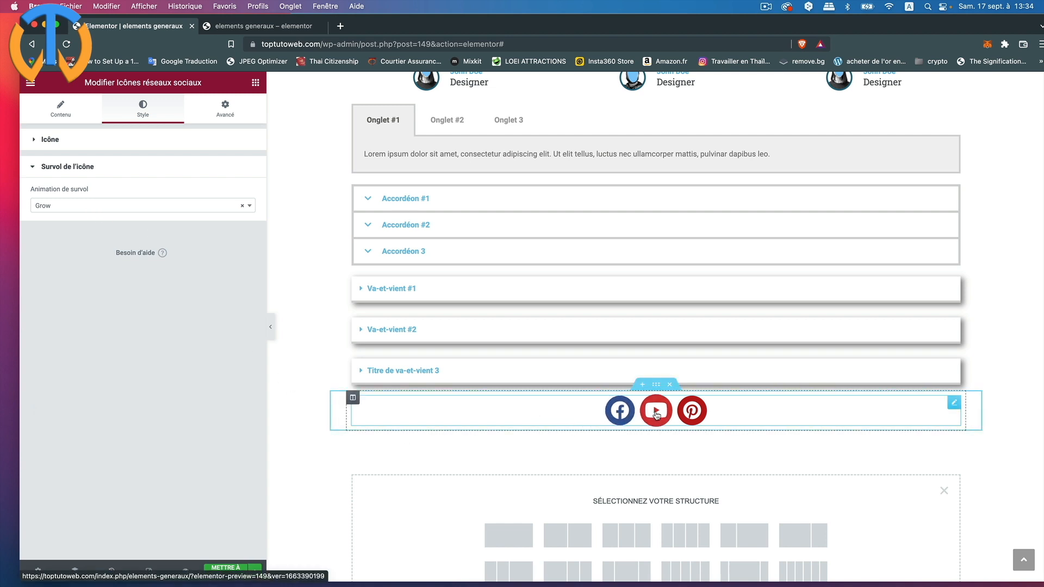
{"action": "left_click", "coordinate": [131, 209]}
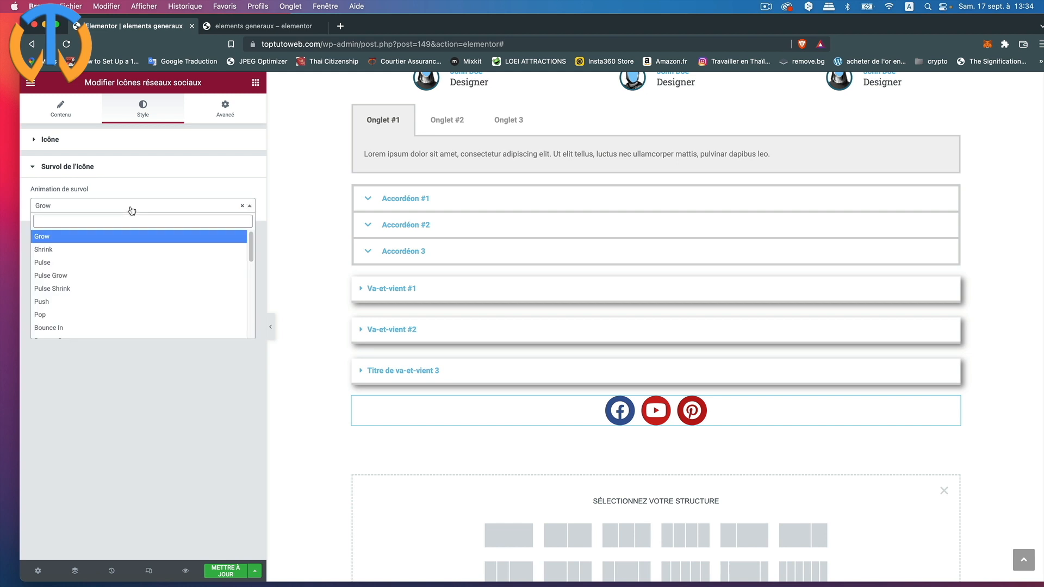
{"action": "left_click", "coordinate": [51, 289]}
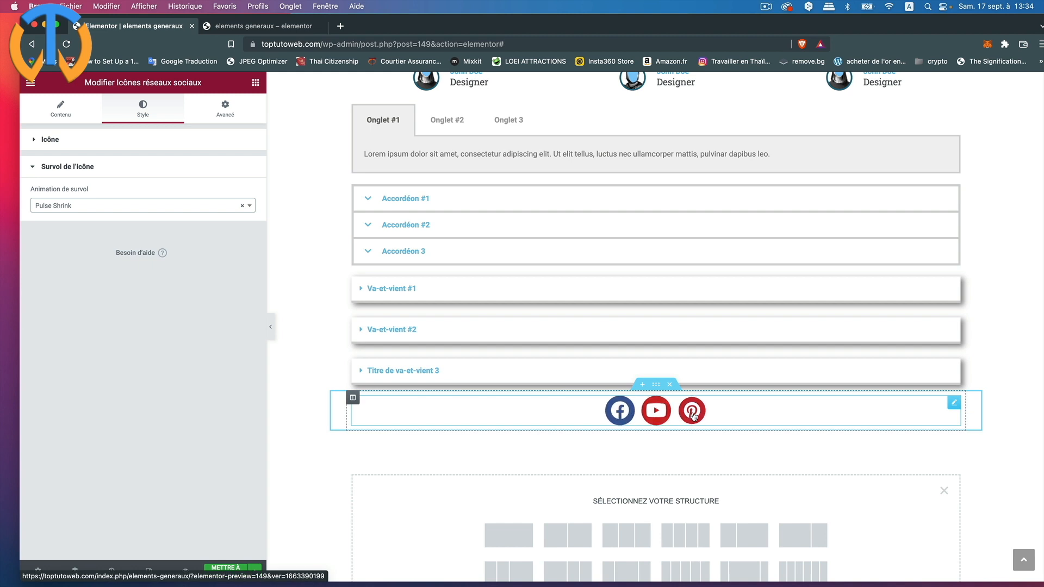
{"action": "left_click", "coordinate": [81, 208]}
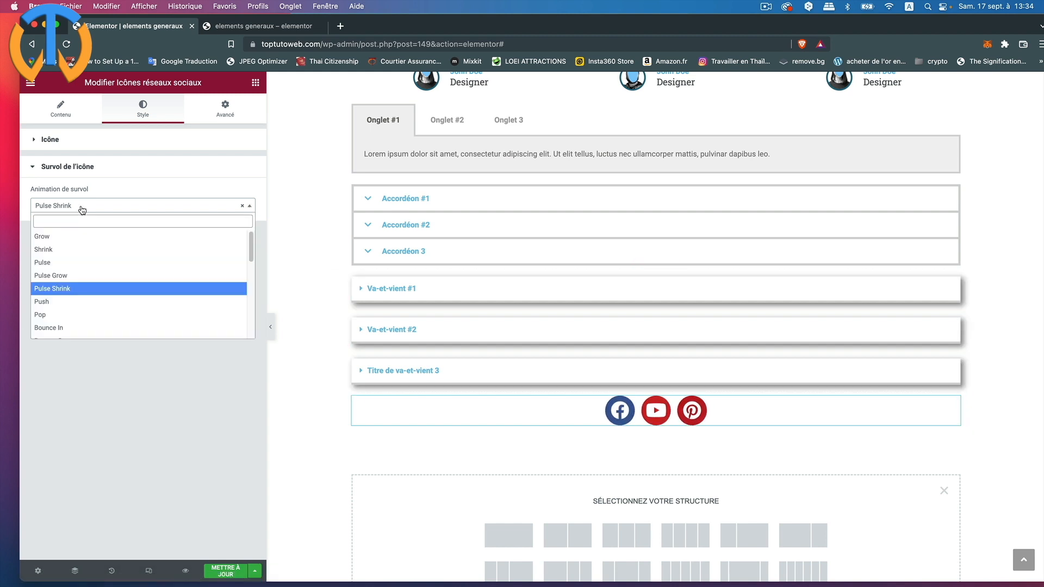
{"action": "left_click", "coordinate": [64, 315]}
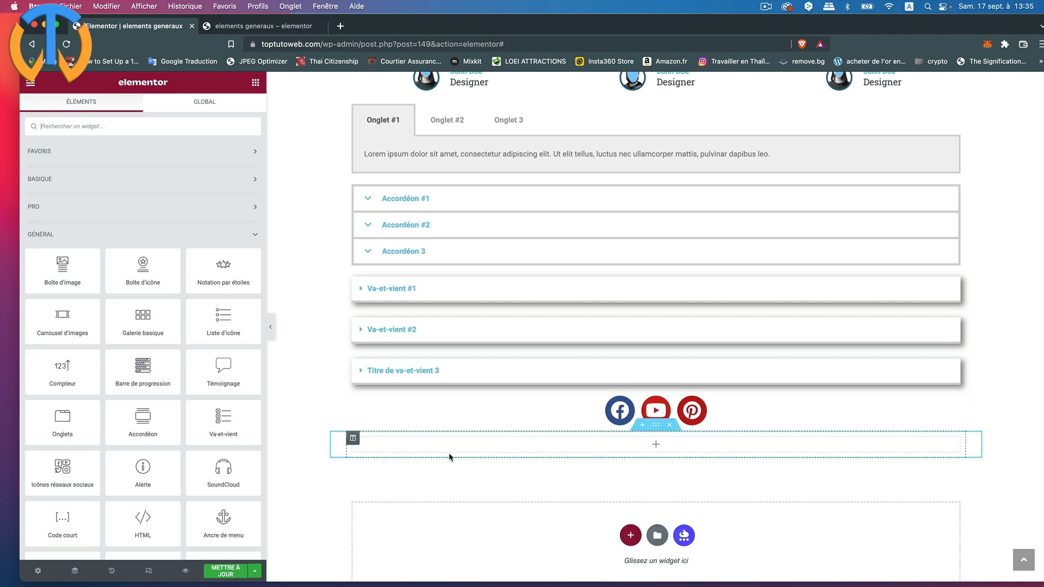
Add an alert widget in the empty section below the social icons, try the Succès and Avertissement types, and set it to Danger.
{"action": "left_click_drag", "start_coordinate": [143, 469], "coordinate": [433, 450]}
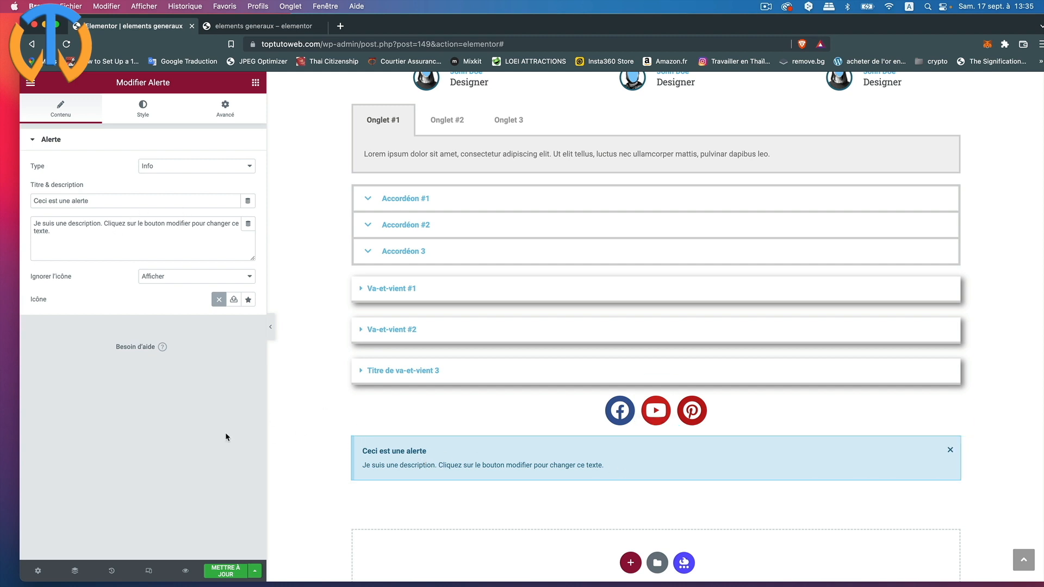
{"action": "left_click", "coordinate": [158, 172]}
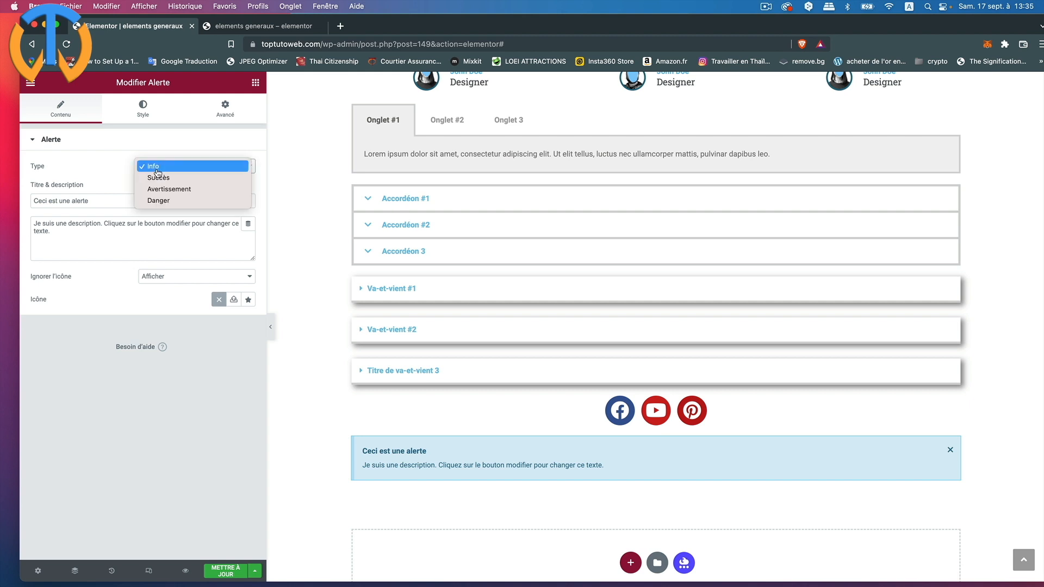
{"action": "left_click", "coordinate": [158, 178]}
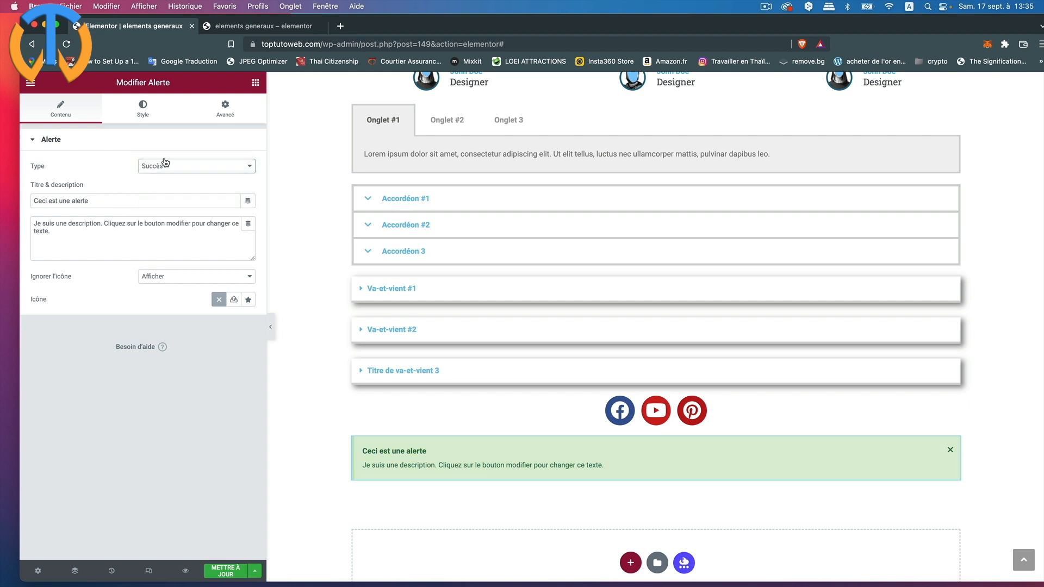
{"action": "left_click", "coordinate": [165, 162]}
{"action": "left_click", "coordinate": [167, 174]}
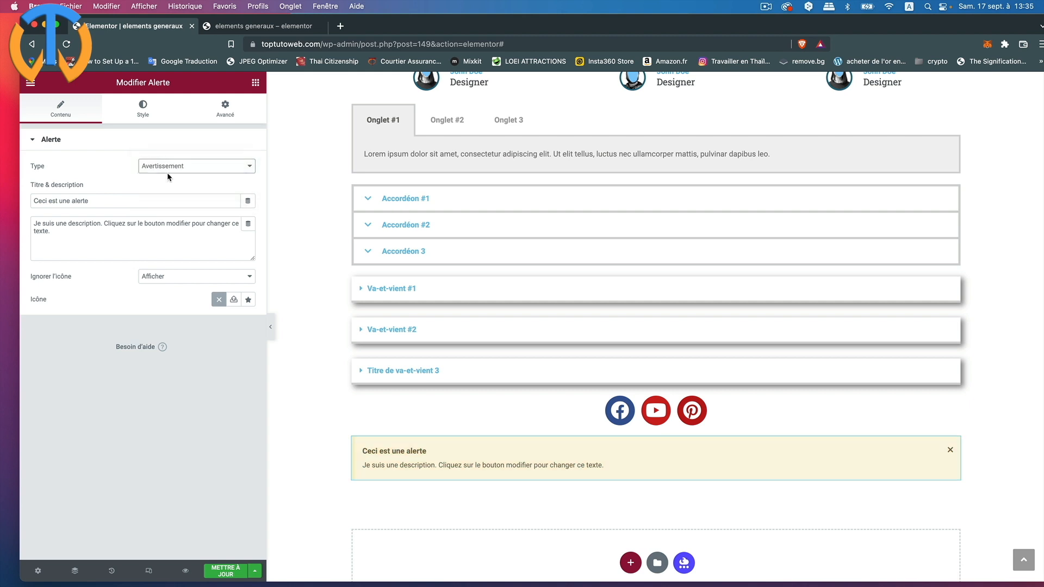
{"action": "left_click", "coordinate": [167, 166]}
{"action": "left_click", "coordinate": [168, 178]}
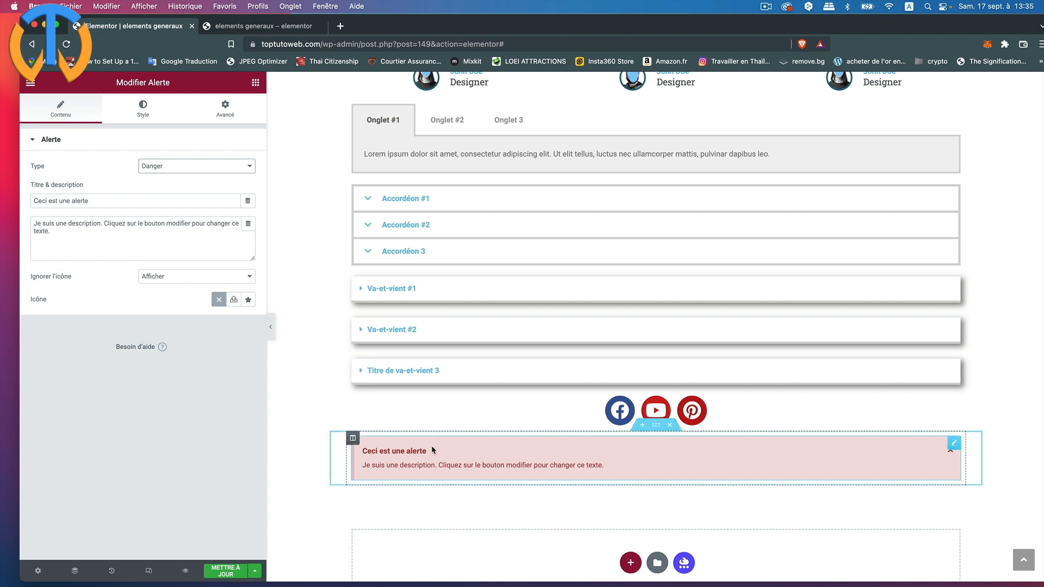
Keep the alert's dismiss icon set to Afficher and replace it with a circled cross from the icon library.
{"action": "left_click", "coordinate": [166, 280]}
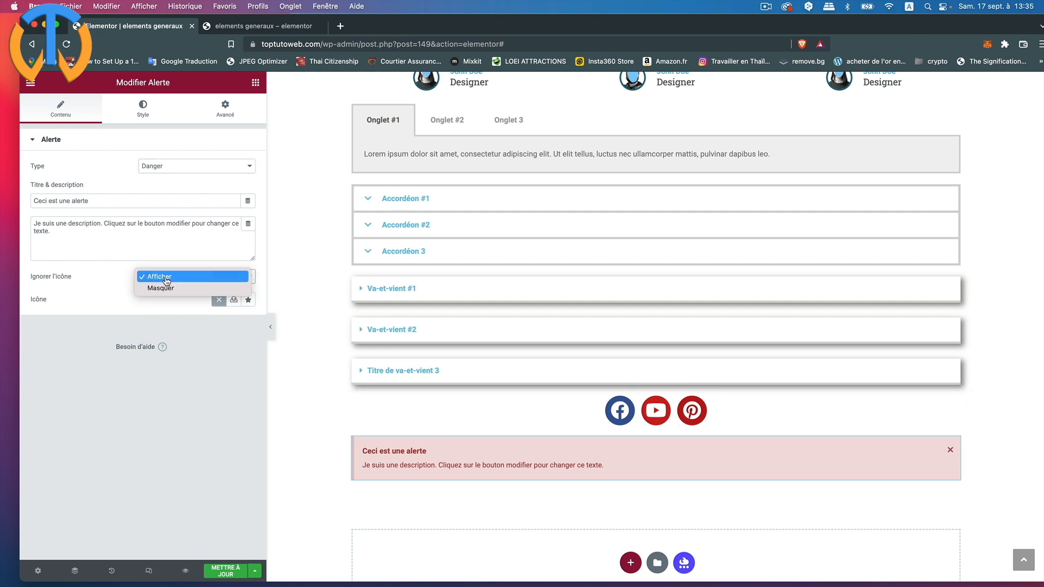
{"action": "left_click", "coordinate": [166, 279]}
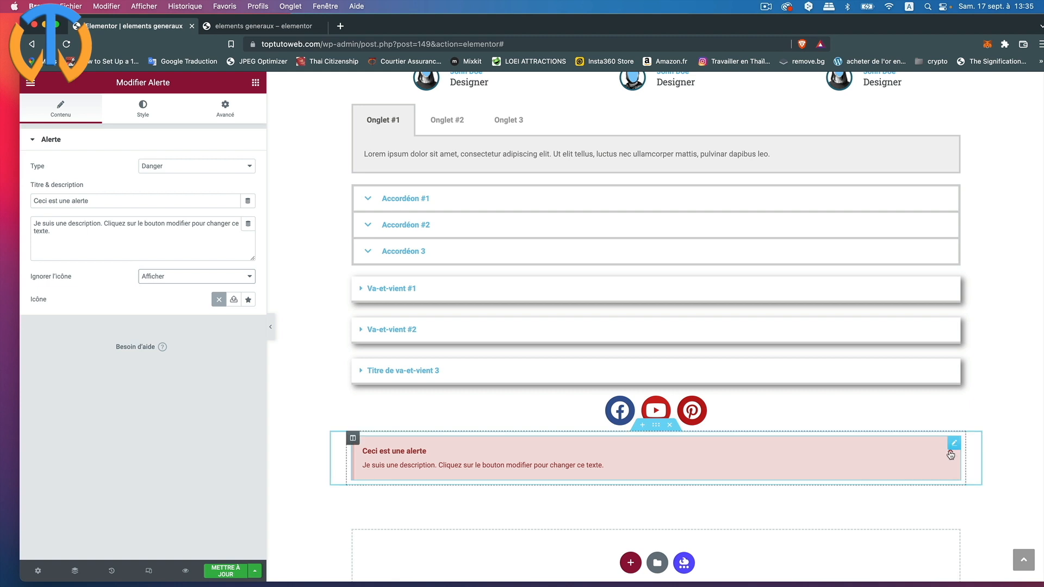
{"action": "left_click", "coordinate": [248, 300]}
{"action": "left_click", "coordinate": [560, 227]}
{"action": "left_click", "coordinate": [825, 531]}
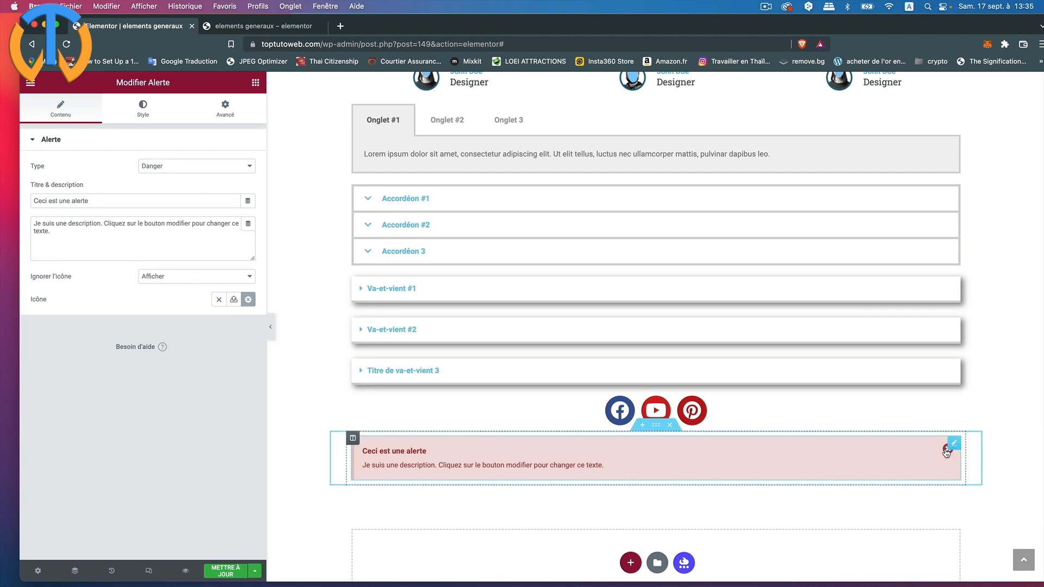
Set the alert's background colour to the red #C85858 and widen its left border.
{"action": "left_click", "coordinate": [139, 113]}
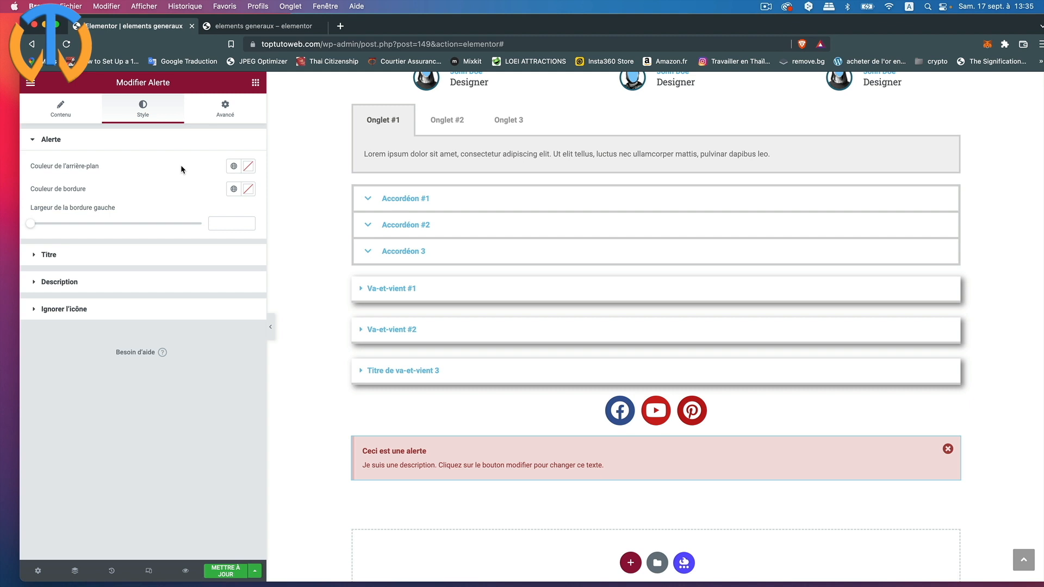
{"action": "left_click", "coordinate": [248, 166]}
{"action": "left_click", "coordinate": [210, 216]}
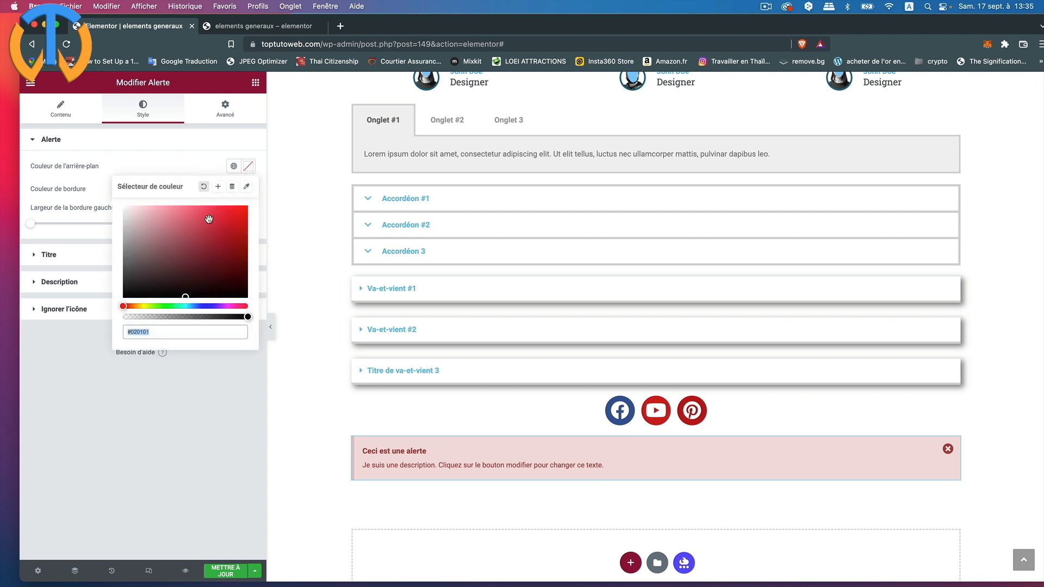
{"action": "left_click_drag", "start_coordinate": [212, 217], "coordinate": [193, 225]}
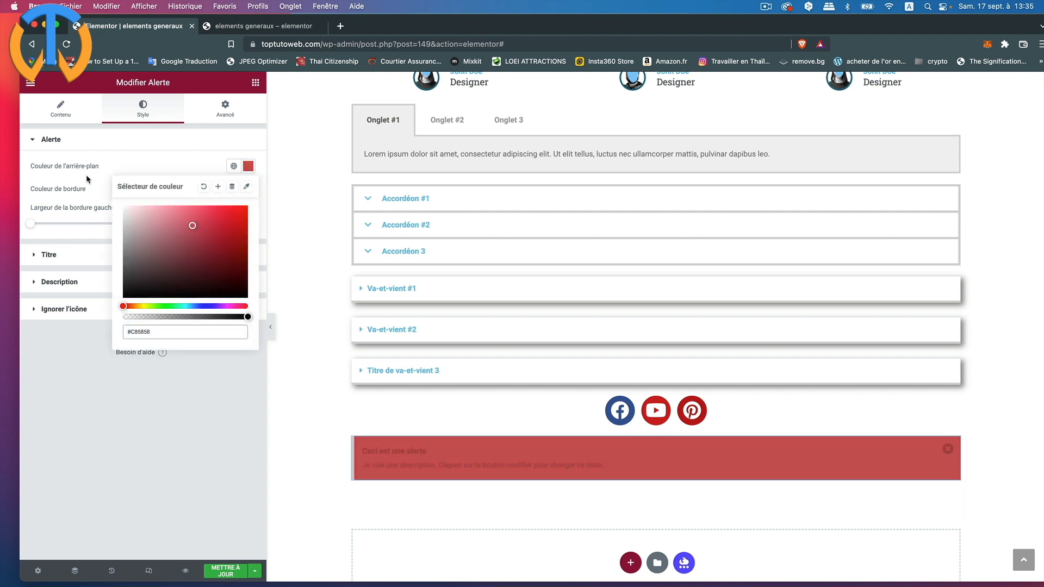
{"action": "left_click", "coordinate": [87, 179]}
{"action": "left_click", "coordinate": [248, 189]}
{"action": "left_click", "coordinate": [30, 211]}
{"action": "left_click_drag", "start_coordinate": [30, 223], "coordinate": [85, 223]}
Set the alert title's text colour to black #000000.
{"action": "left_click", "coordinate": [33, 255]}
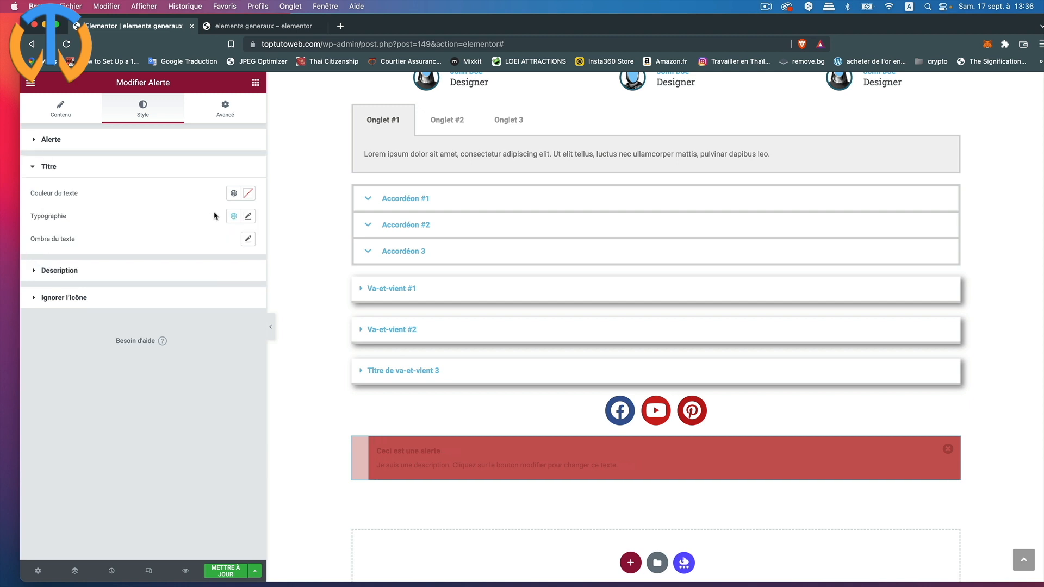
{"action": "left_click", "coordinate": [248, 193]}
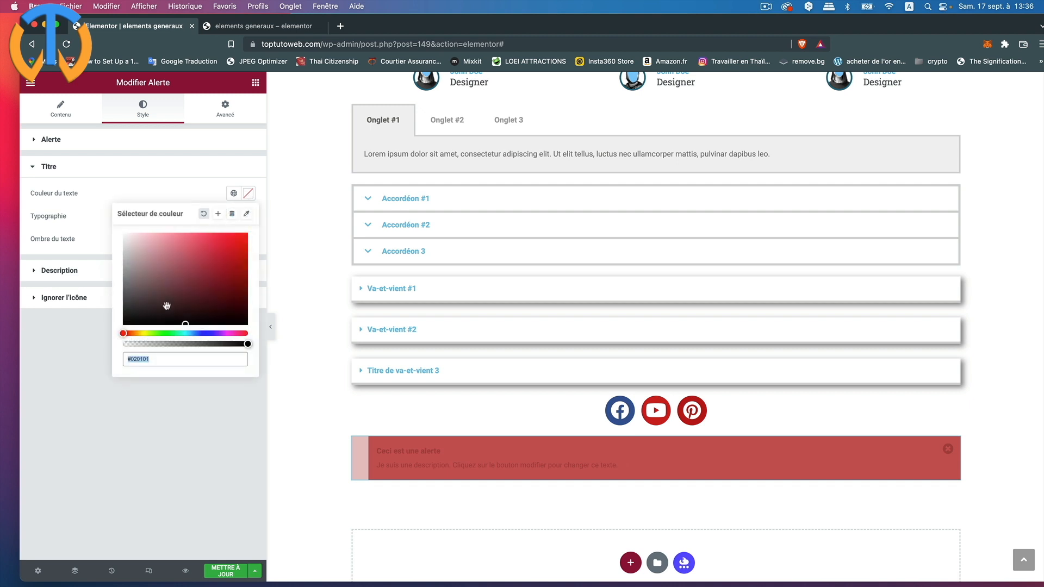
{"action": "left_click", "coordinate": [195, 324]}
{"action": "left_click_drag", "start_coordinate": [200, 324], "coordinate": [236, 326]}
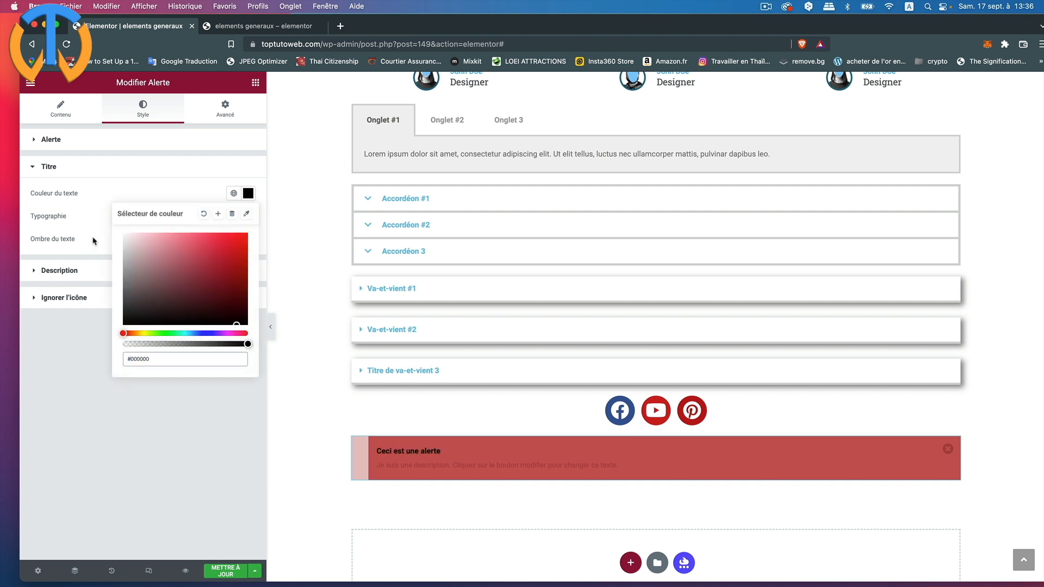
{"action": "left_click", "coordinate": [91, 221]}
Set the alert description's text colour to the near-black #070303.
{"action": "left_click", "coordinate": [33, 273]}
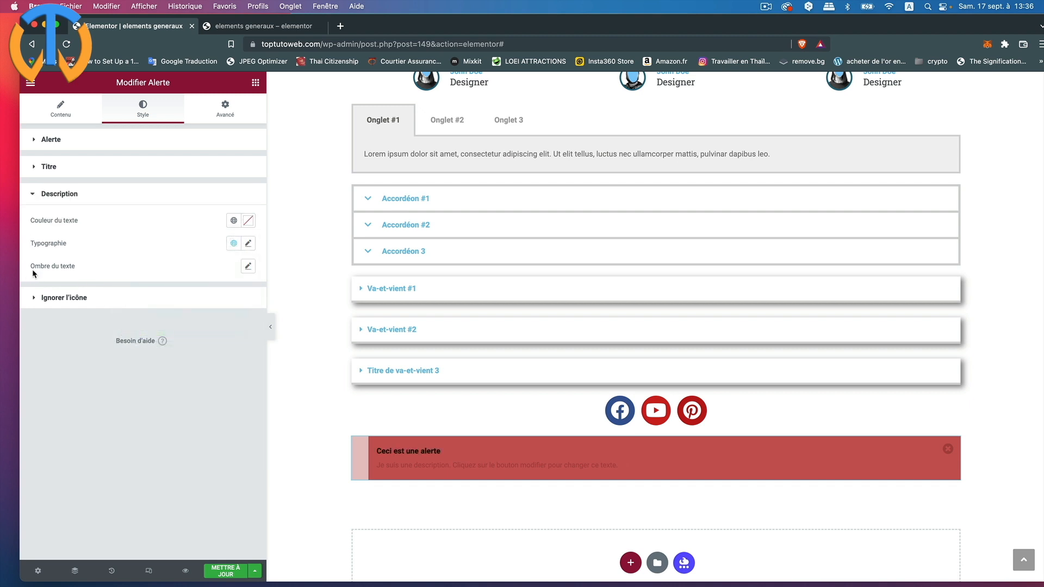
{"action": "left_click", "coordinate": [249, 220]}
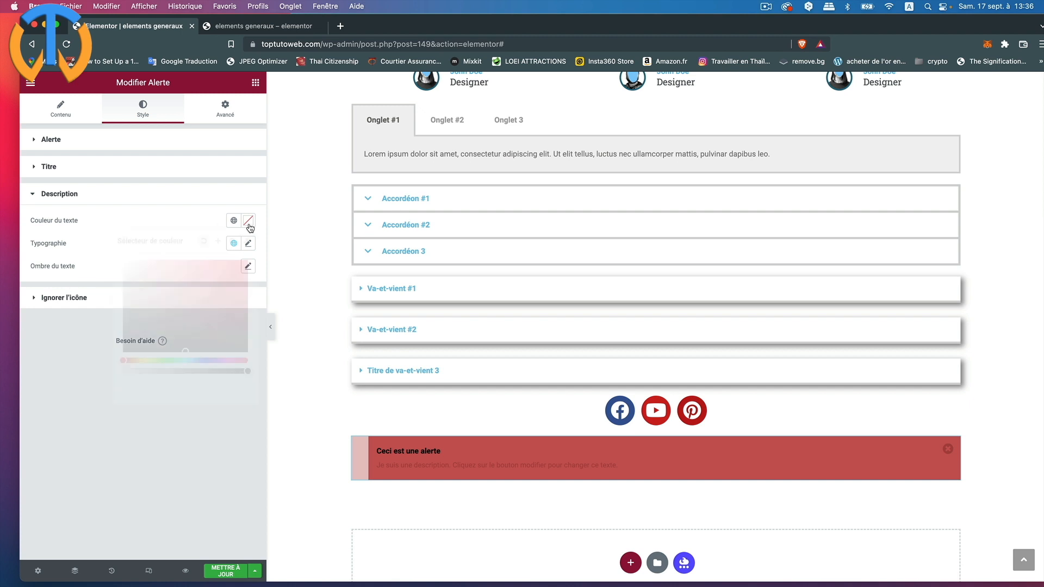
{"action": "left_click", "coordinate": [193, 351]}
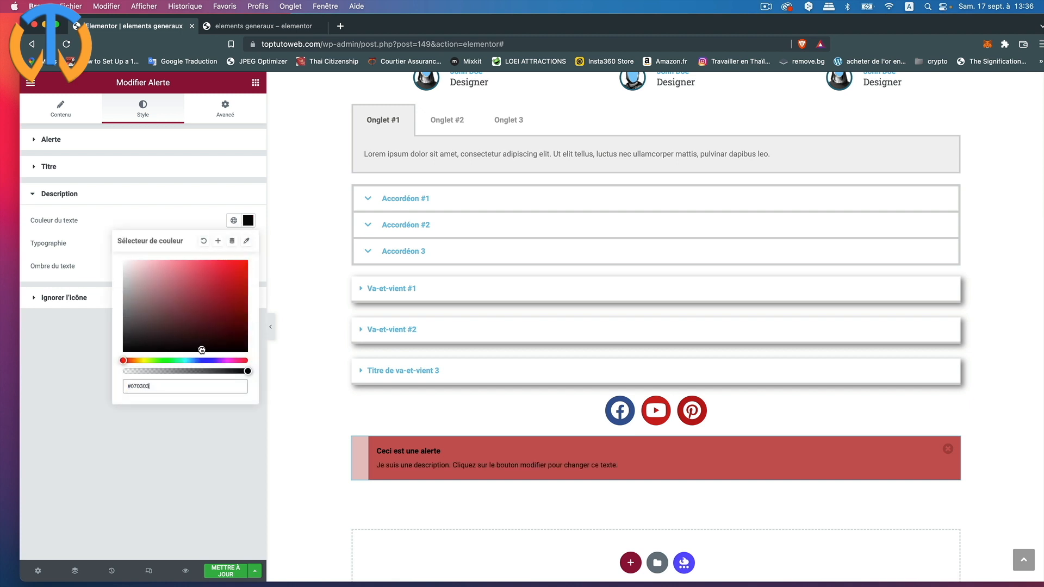
{"action": "left_click", "coordinate": [144, 222]}
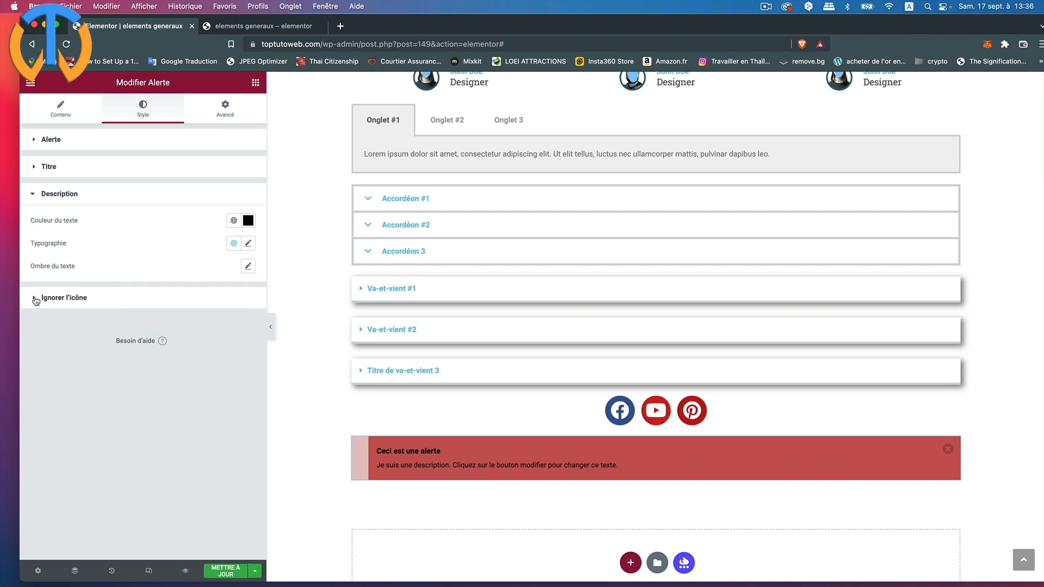
Set the alert's dismiss icon size to 47, its vertical position to 11 and its horizontal position to -6.
{"action": "left_click", "coordinate": [36, 299]}
{"action": "left_click_drag", "start_coordinate": [31, 260], "coordinate": [118, 258]}
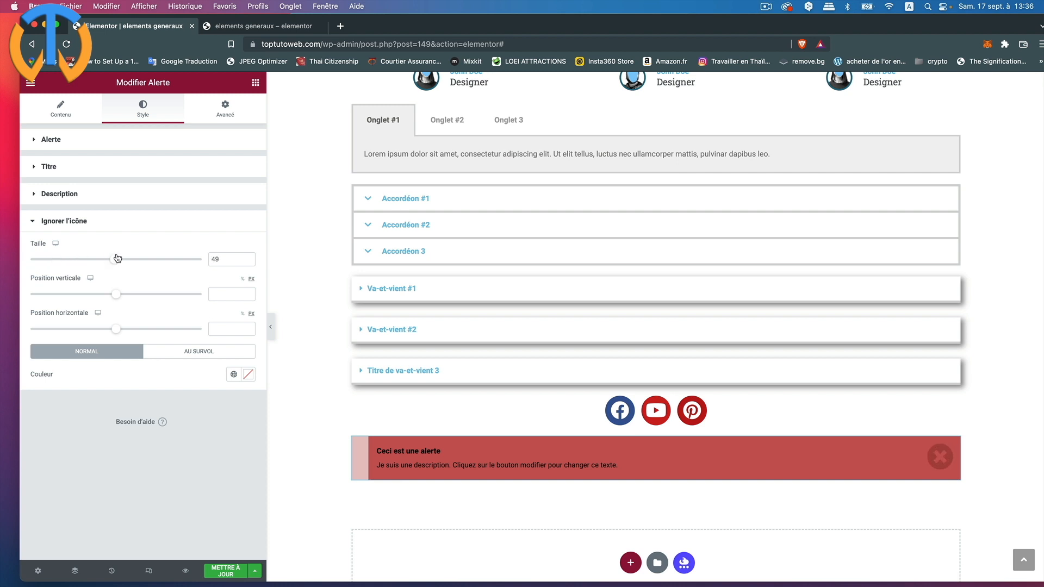
{"action": "mouse_move", "coordinate": [117, 296]}
{"action": "left_mouse_down"}
{"action": "mouse_move", "coordinate": [148, 295]}
{"action": "mouse_move", "coordinate": [125, 294]}
{"action": "left_mouse_up"}
{"action": "mouse_move", "coordinate": [117, 330]}
{"action": "left_mouse_down"}
{"action": "mouse_move", "coordinate": [336, 336]}
{"action": "mouse_move", "coordinate": [111, 335]}
{"action": "left_mouse_up"}
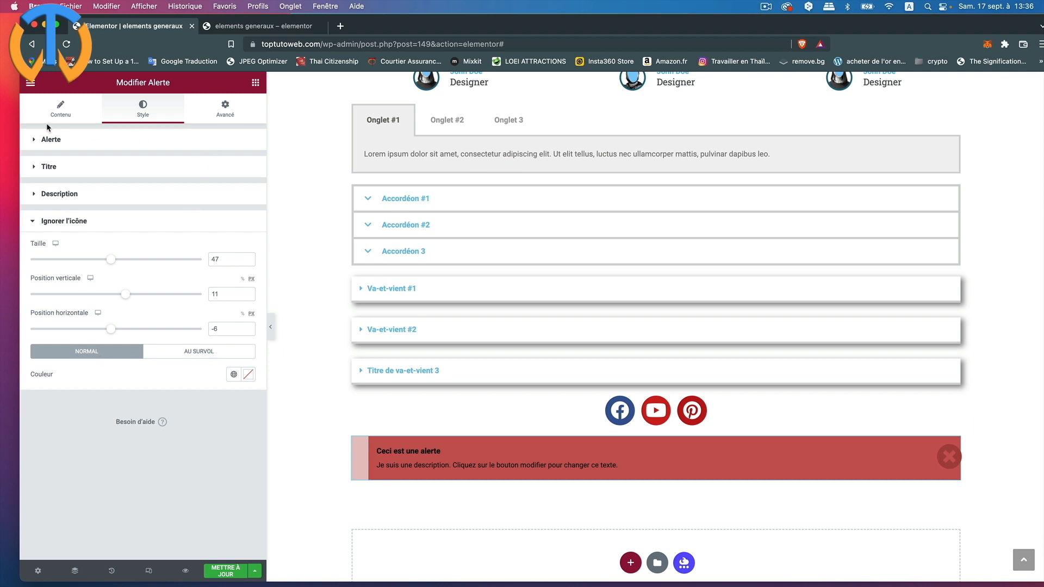
{"action": "left_click", "coordinate": [60, 111]}
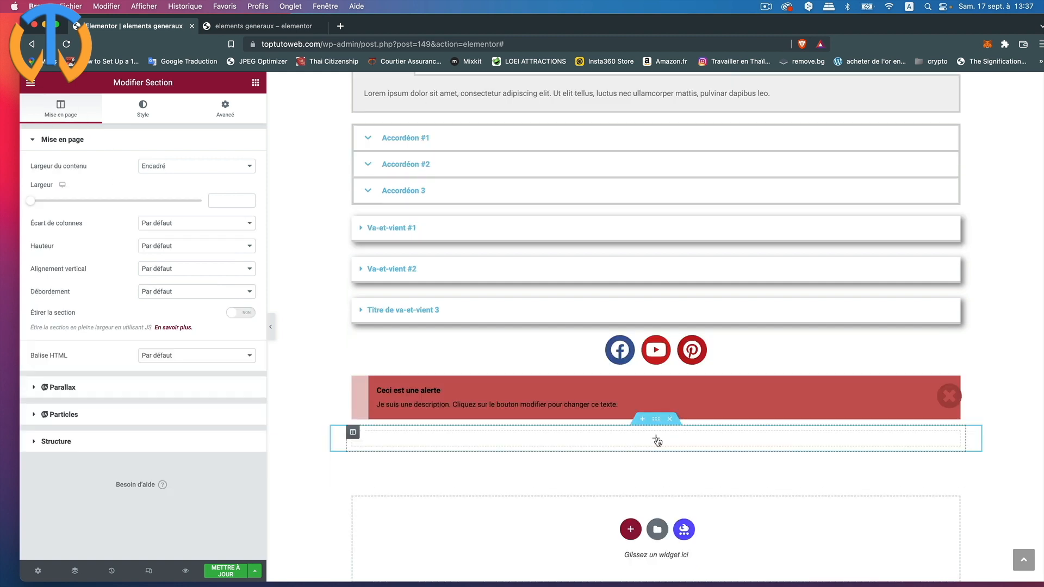
Add a SoundCloud widget in the empty section below the alert, and play and pause its sample track.
{"action": "left_click", "coordinate": [656, 440]}
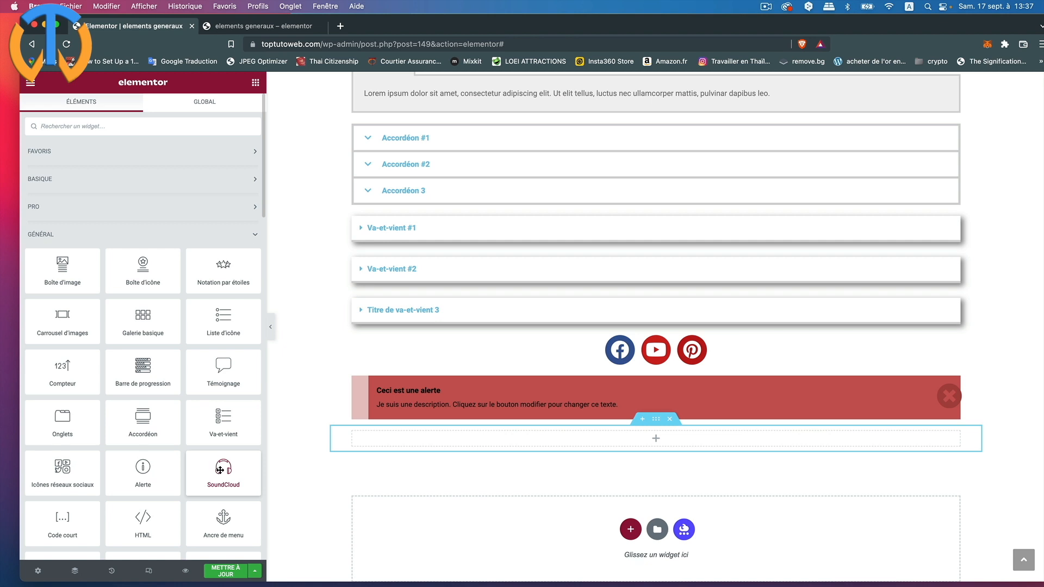
{"action": "left_click_drag", "start_coordinate": [220, 469], "coordinate": [421, 442]}
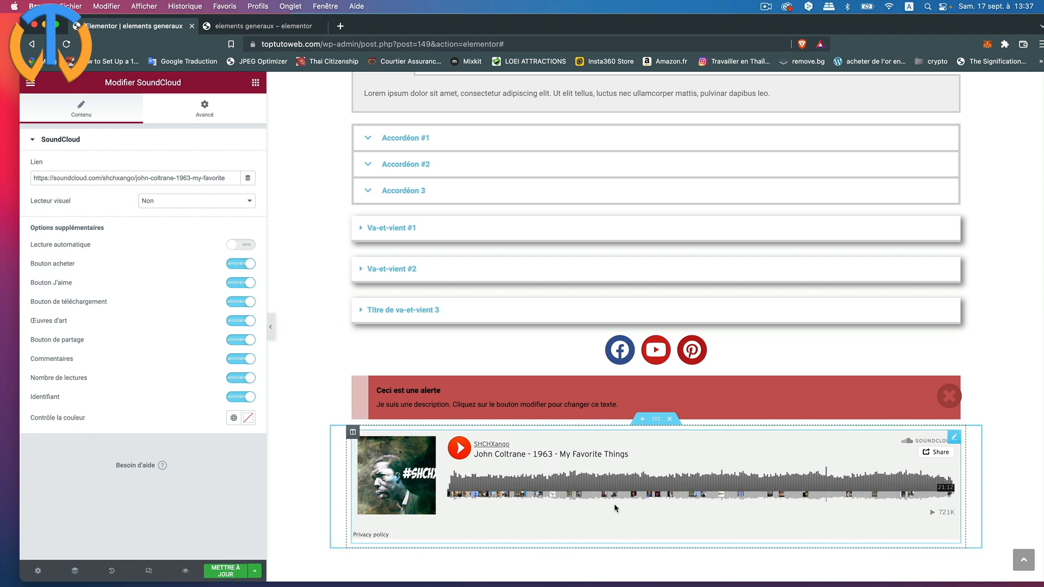
{"action": "left_click", "coordinate": [460, 450]}
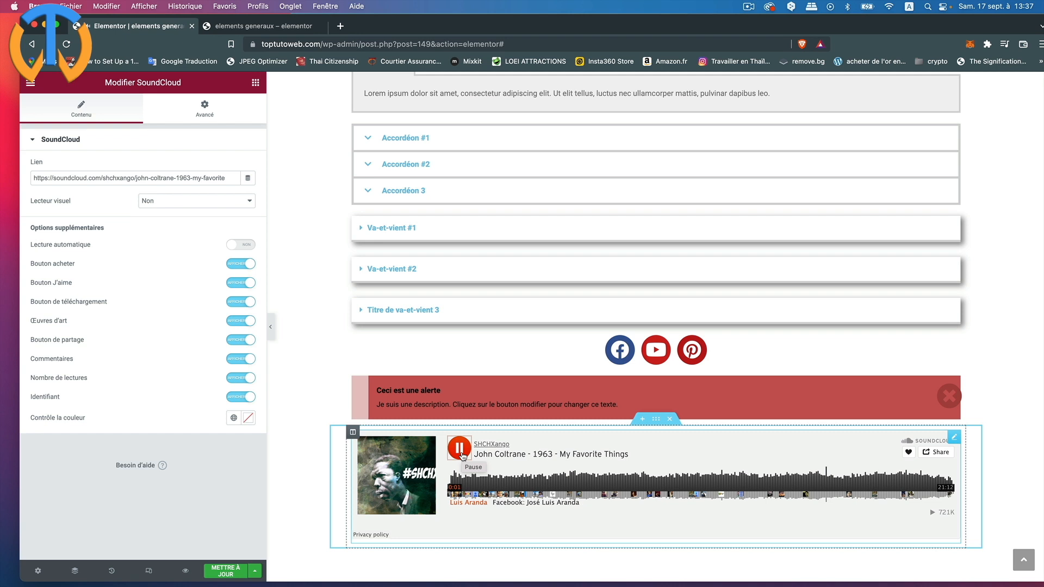
{"action": "left_click", "coordinate": [460, 449]}
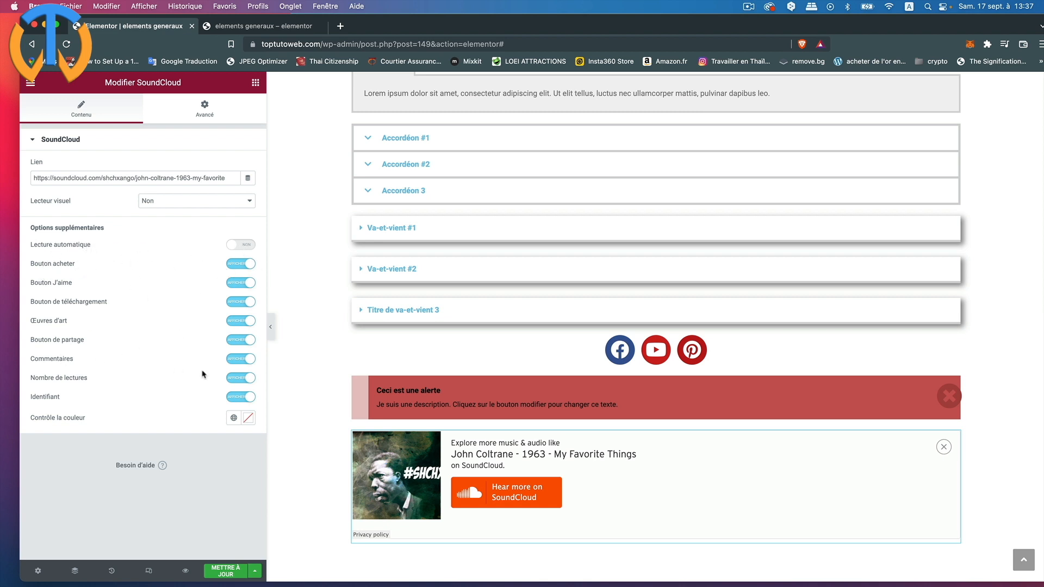
{"action": "left_click", "coordinate": [204, 115]}
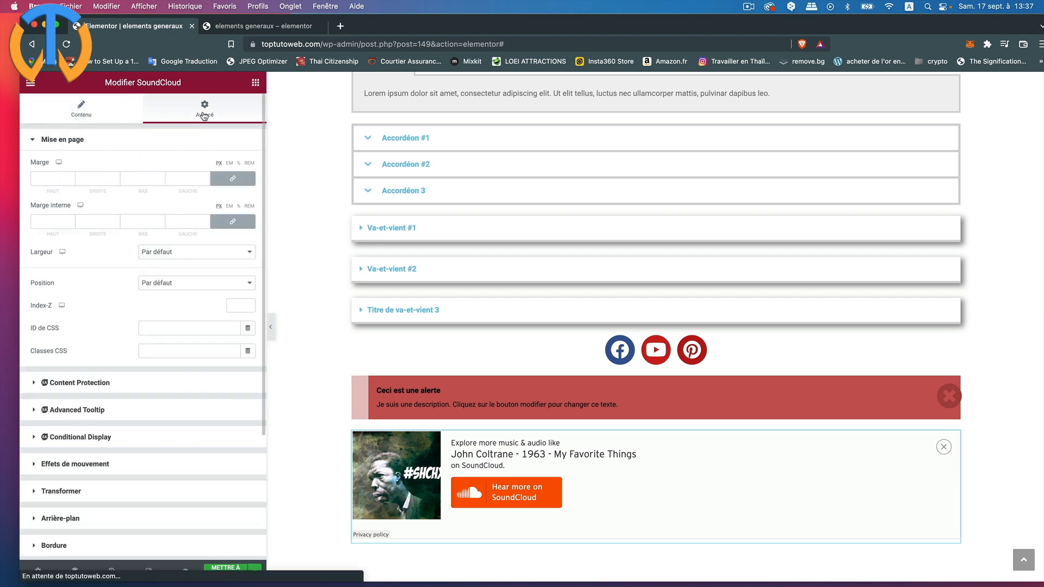
{"action": "left_click", "coordinate": [98, 111]}
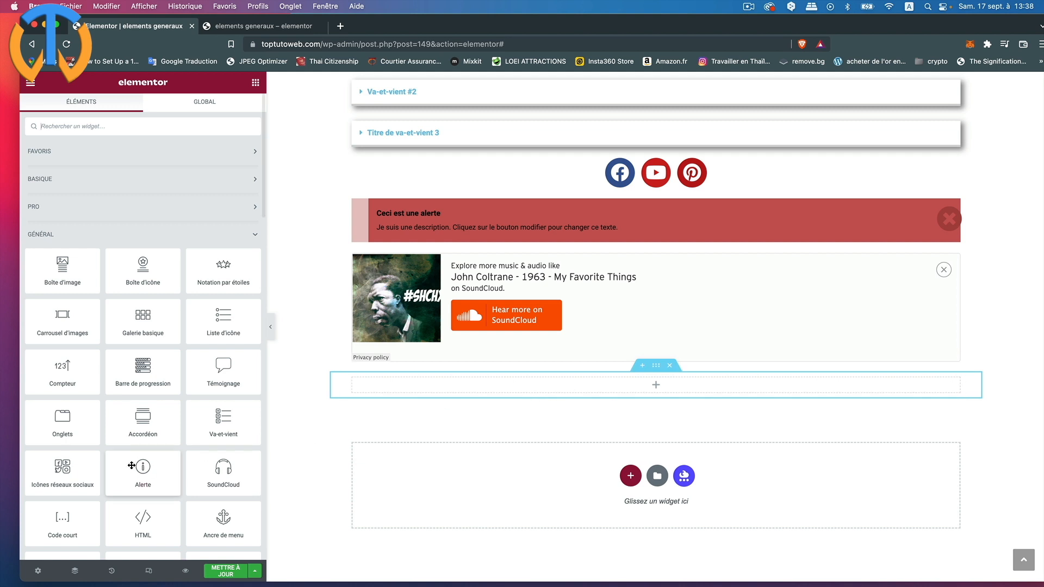
Add a Code court widget in the empty section below the SoundCloud player and delete that section.
{"action": "scroll", "coordinate": [131, 466], "scroll_direction": "down", "scroll_amount": 5}
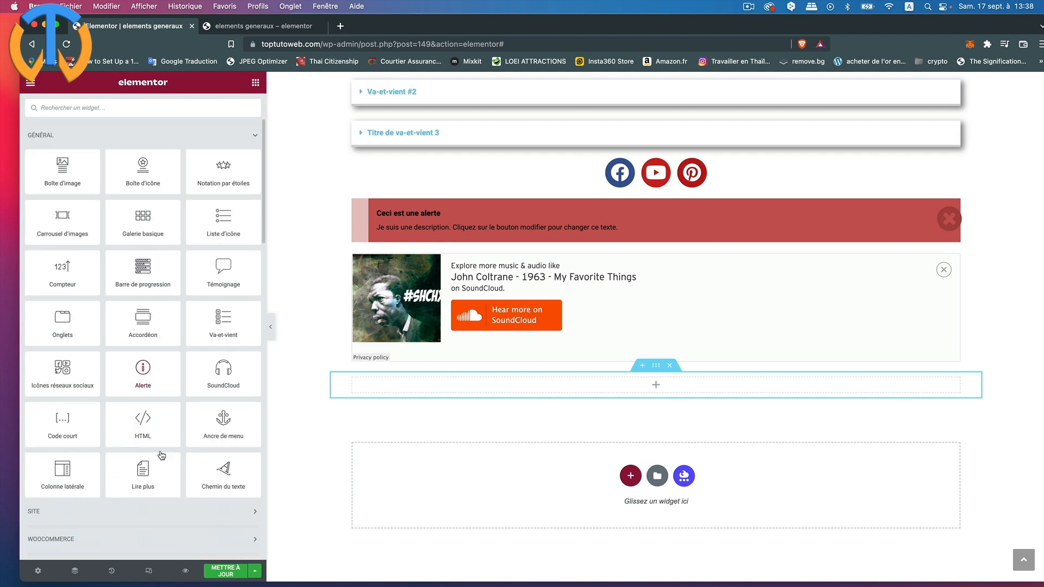
{"action": "scroll", "coordinate": [160, 456], "scroll_direction": "up", "scroll_amount": 5}
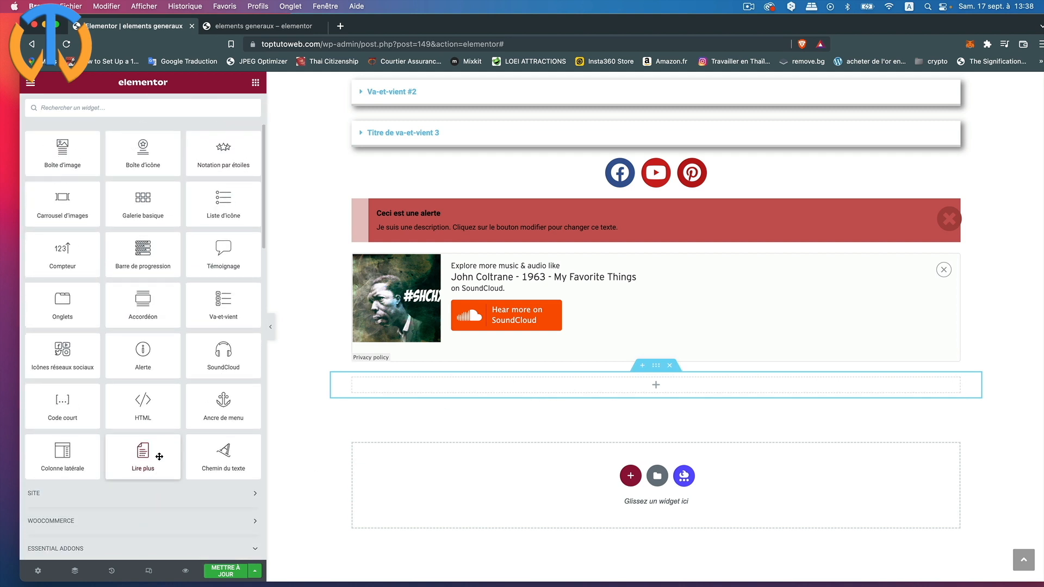
{"action": "left_click_drag", "start_coordinate": [53, 404], "coordinate": [532, 378]}
{"action": "left_click_drag", "start_coordinate": [31, 411], "coordinate": [471, 393]}
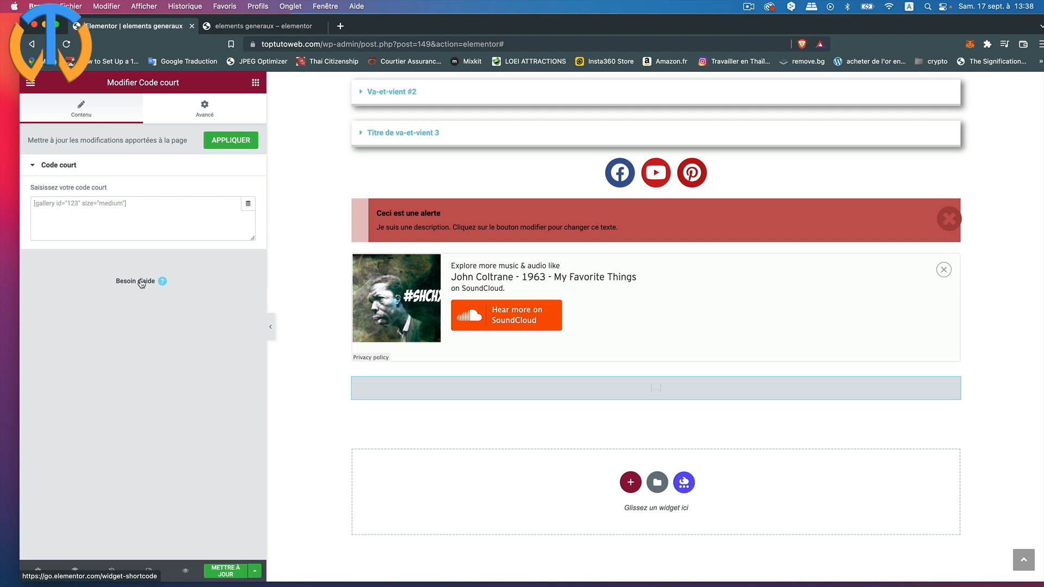
{"action": "left_click", "coordinate": [139, 203]}
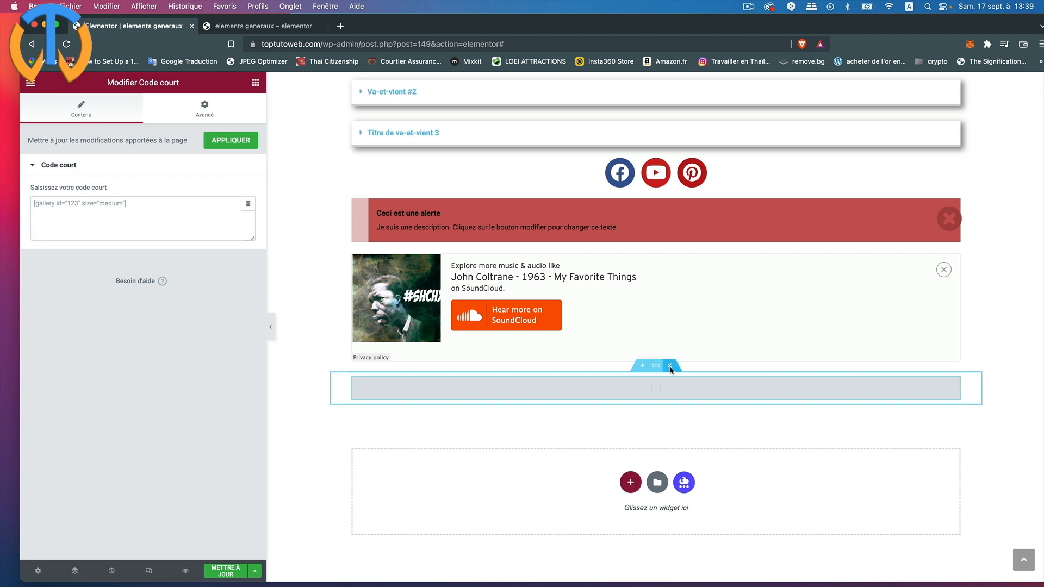
{"action": "left_click", "coordinate": [669, 366]}
Add an HTML widget in a new single-column section below the SoundCloud player and delete that section.
{"action": "left_click", "coordinate": [631, 449]}
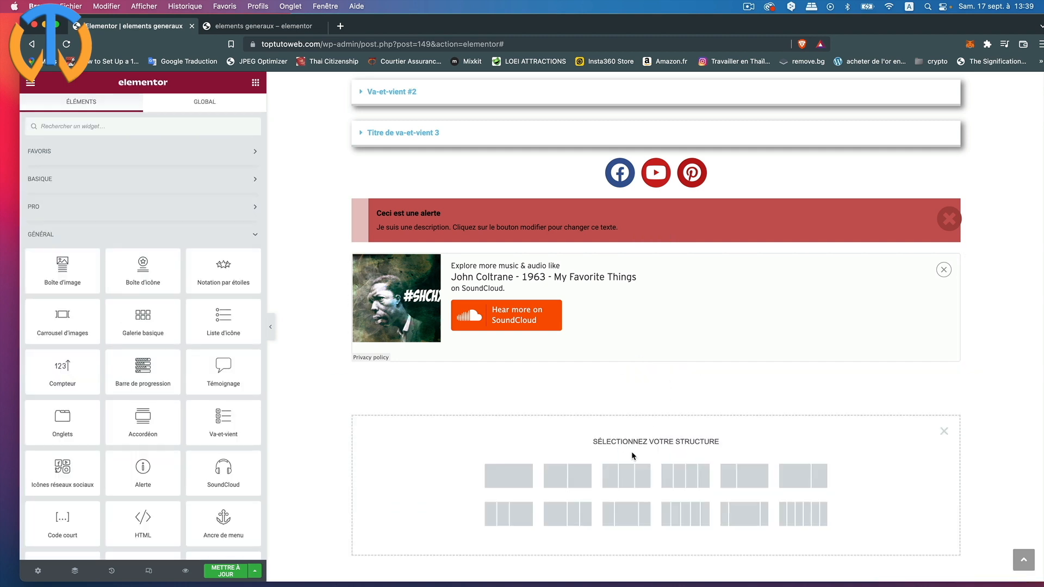
{"action": "left_click", "coordinate": [507, 479]}
{"action": "left_click", "coordinate": [652, 385]}
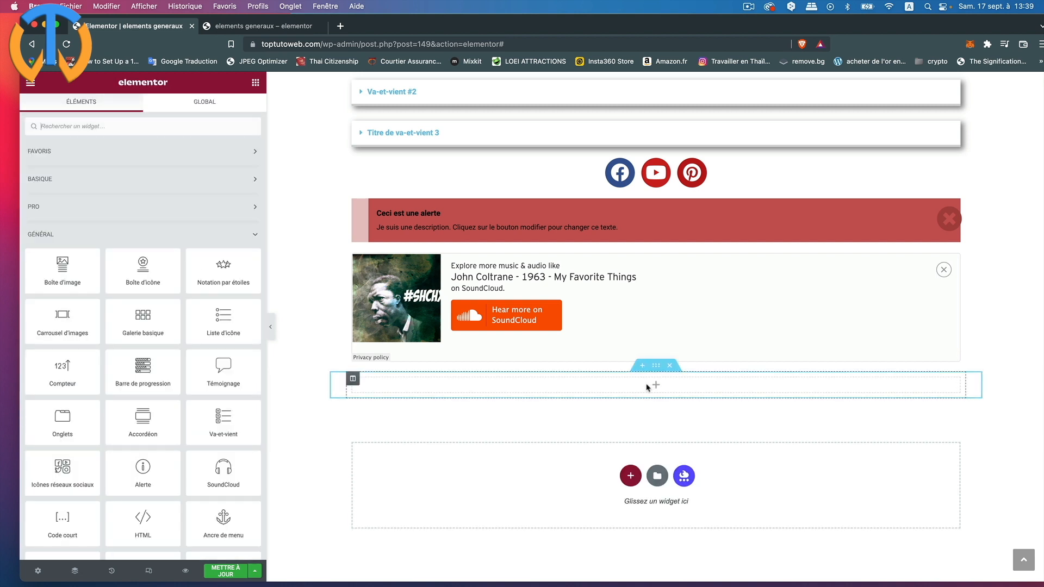
{"action": "left_click_drag", "start_coordinate": [140, 514], "coordinate": [541, 380]}
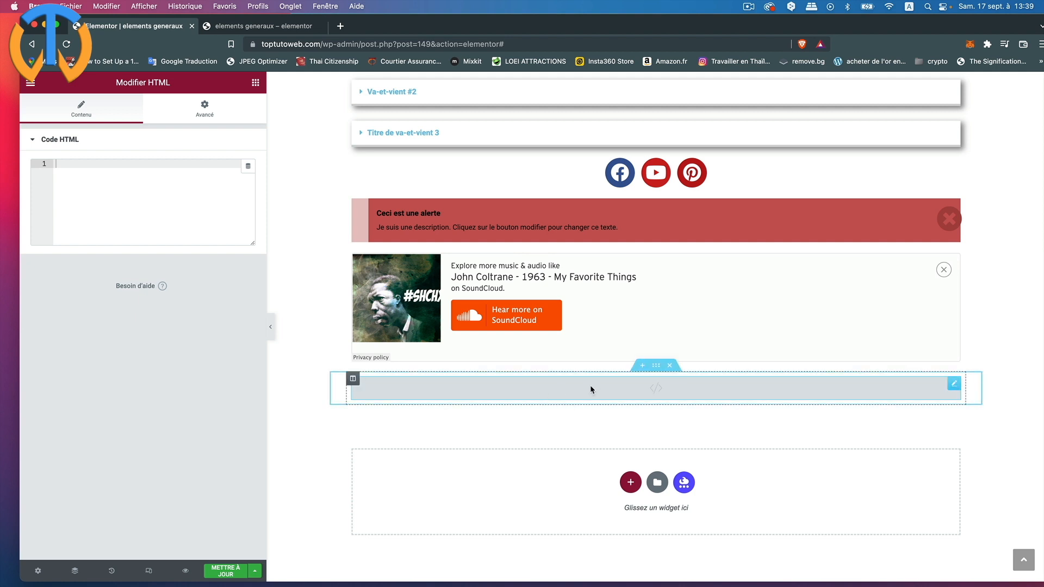
{"action": "left_click", "coordinate": [671, 366]}
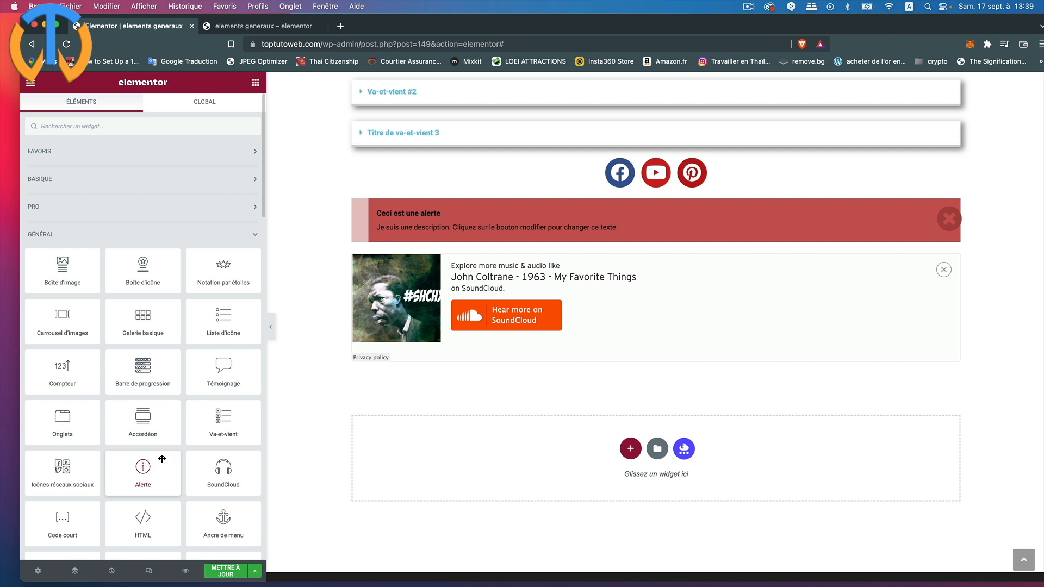
Add a Colonne latérale widget in the empty section below the SoundCloud player and view its sidebar choices.
{"action": "scroll", "coordinate": [162, 459], "scroll_direction": "down", "scroll_amount": 2}
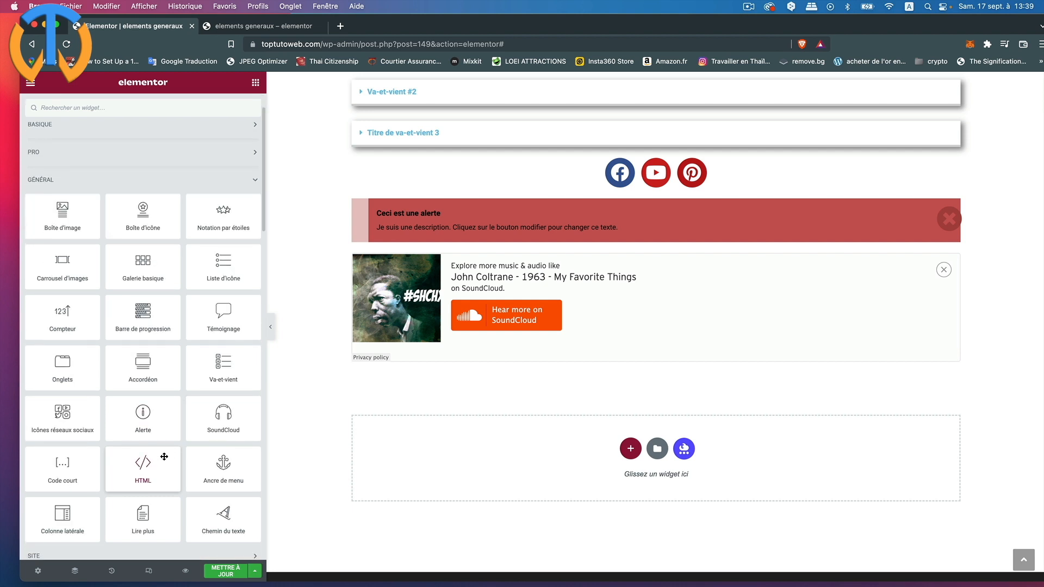
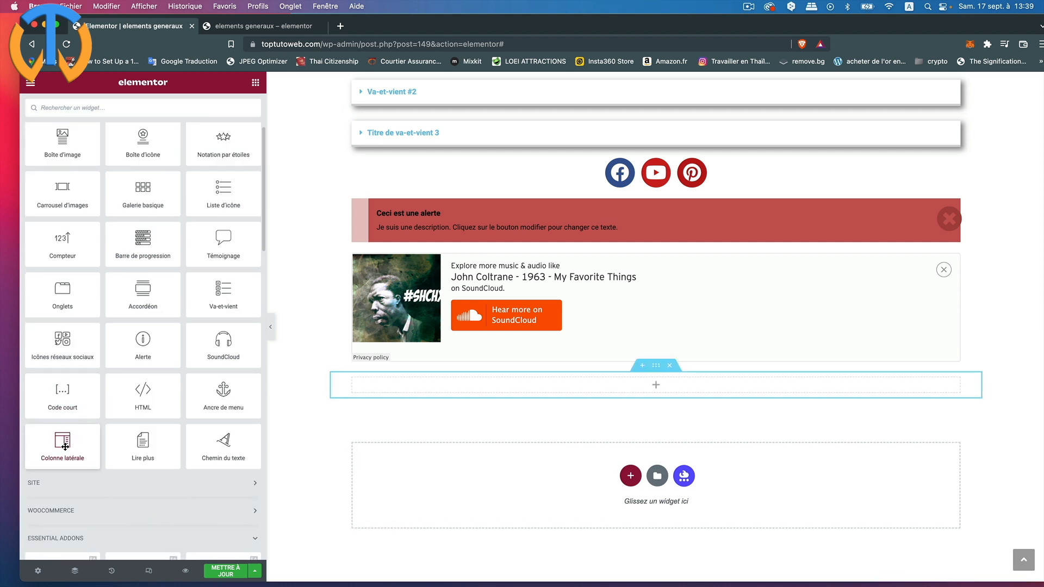
{"action": "left_click_drag", "start_coordinate": [83, 445], "coordinate": [582, 391]}
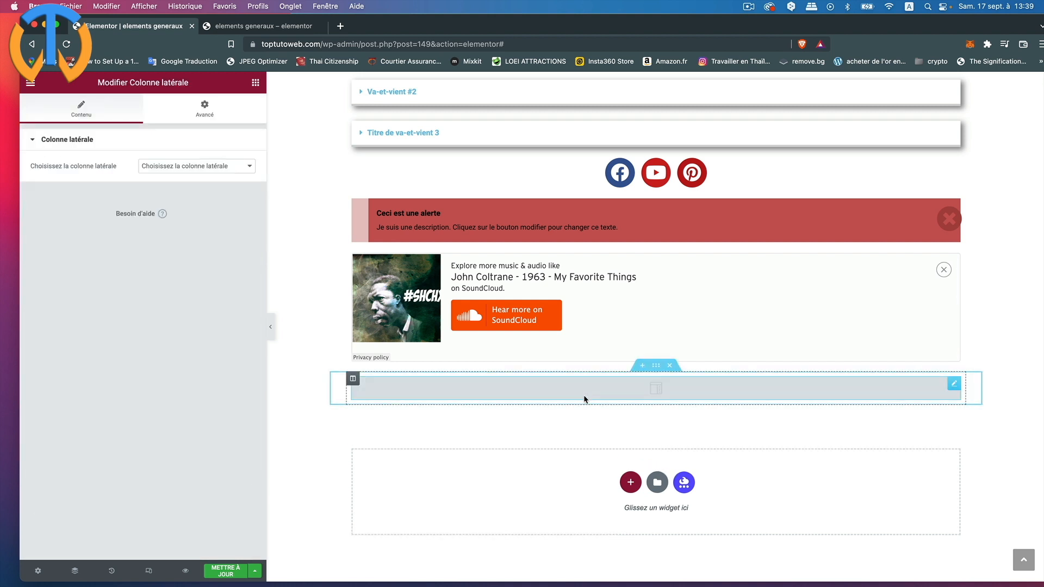
{"action": "left_click", "coordinate": [211, 167]}
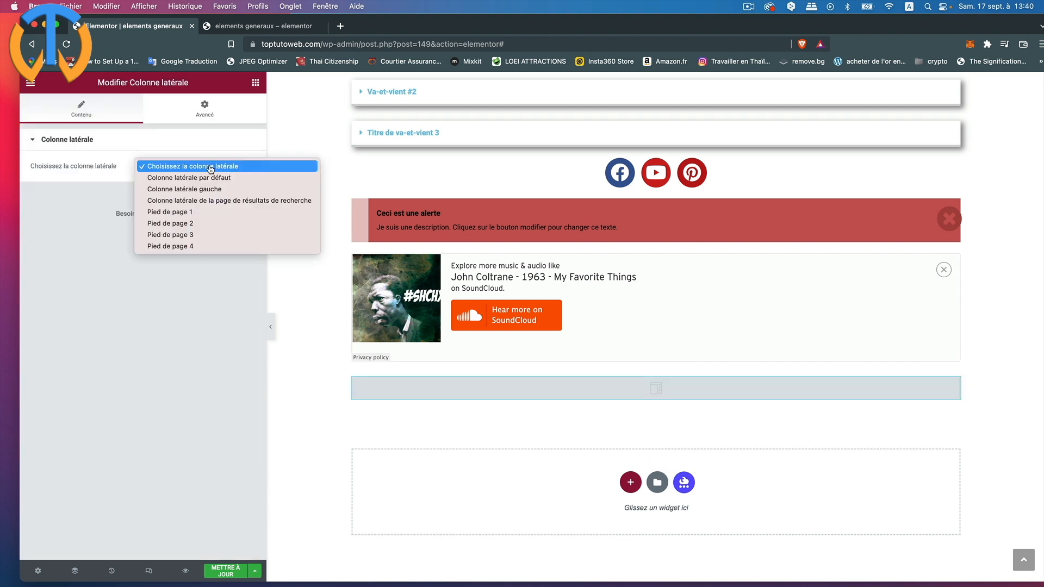
{"action": "left_click", "coordinate": [211, 168]}
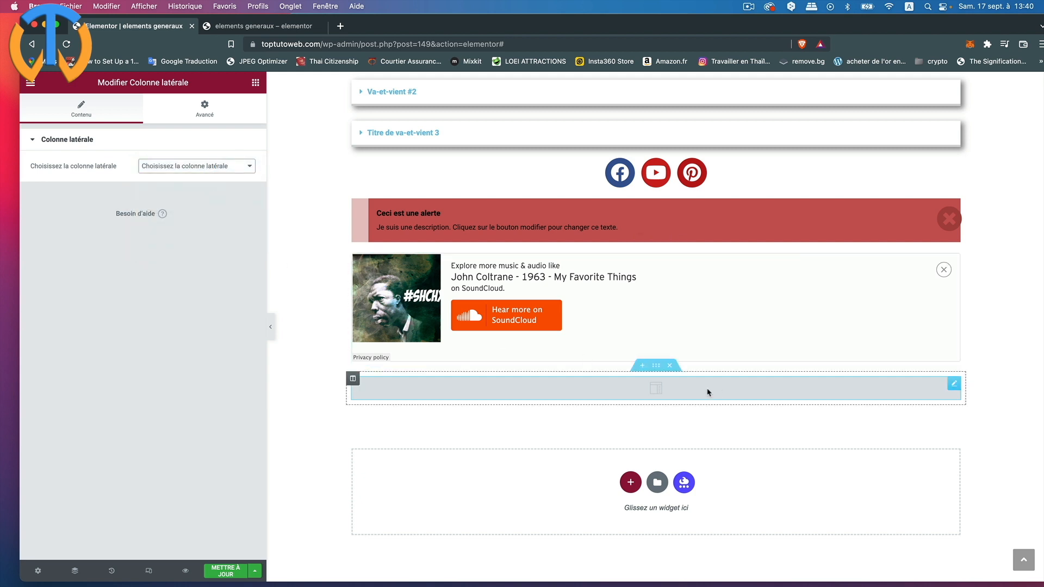
Delete the Colonne latérale section and add a Chemin du texte widget in a new single-column section below the SoundCloud player.
{"action": "left_click", "coordinate": [667, 368]}
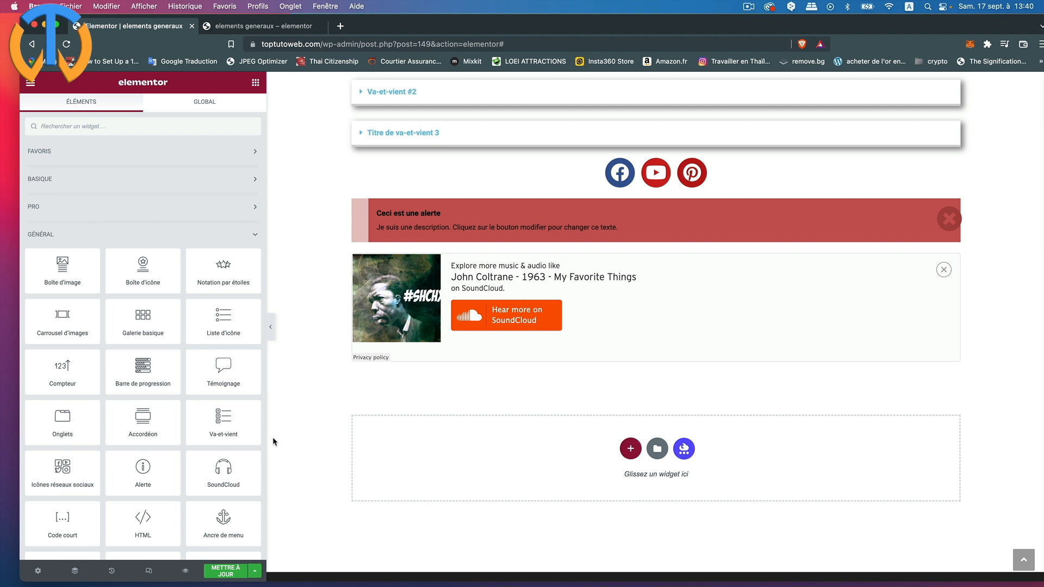
{"action": "scroll", "coordinate": [218, 457], "scroll_direction": "down", "scroll_amount": 3}
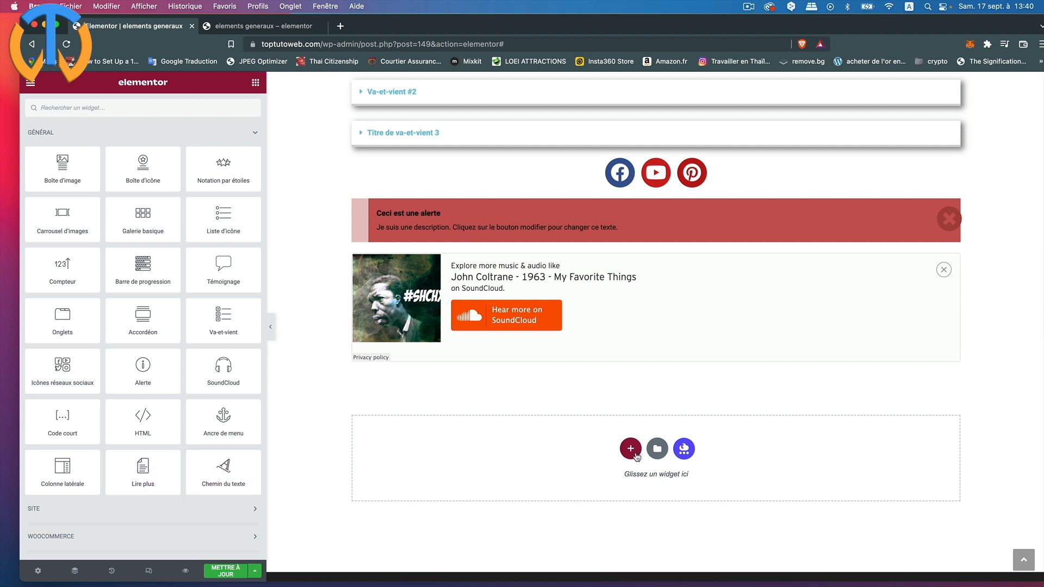
{"action": "left_click", "coordinate": [635, 455]}
{"action": "left_click", "coordinate": [501, 481]}
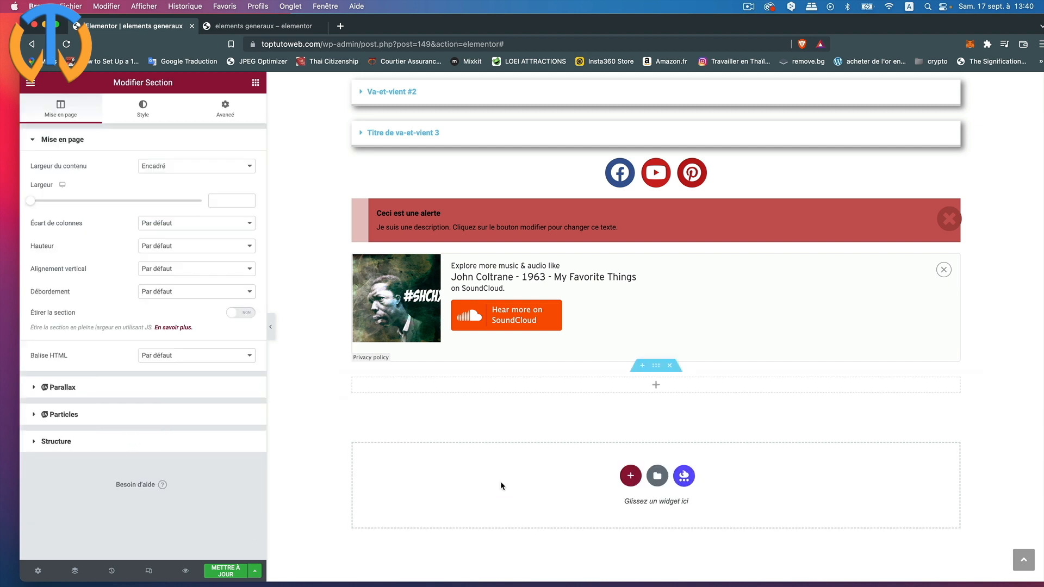
{"action": "left_click", "coordinate": [625, 389]}
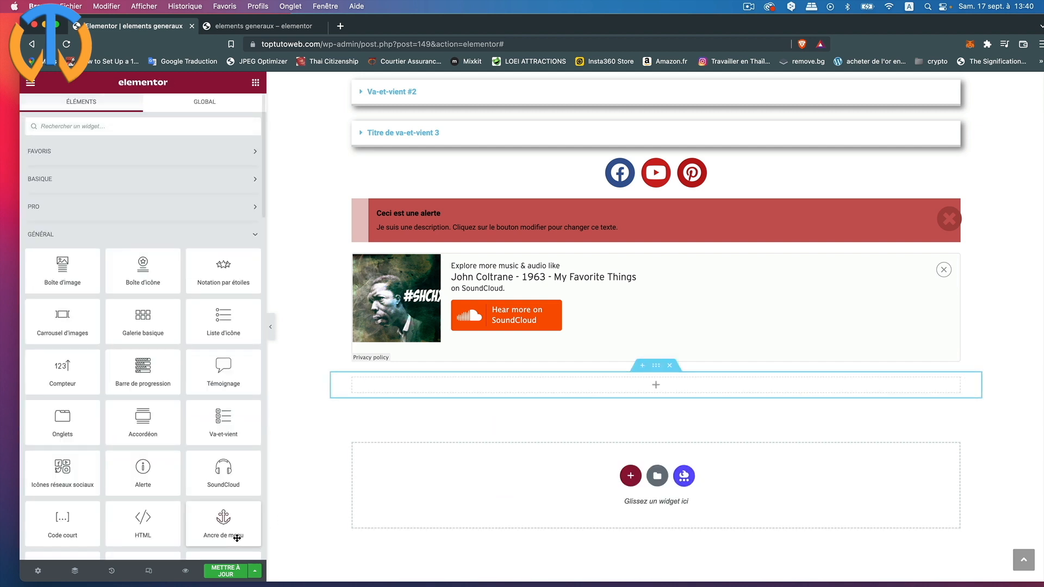
{"action": "scroll", "coordinate": [237, 538], "scroll_direction": "down", "scroll_amount": 5}
{"action": "left_click_drag", "start_coordinate": [242, 438], "coordinate": [461, 378]}
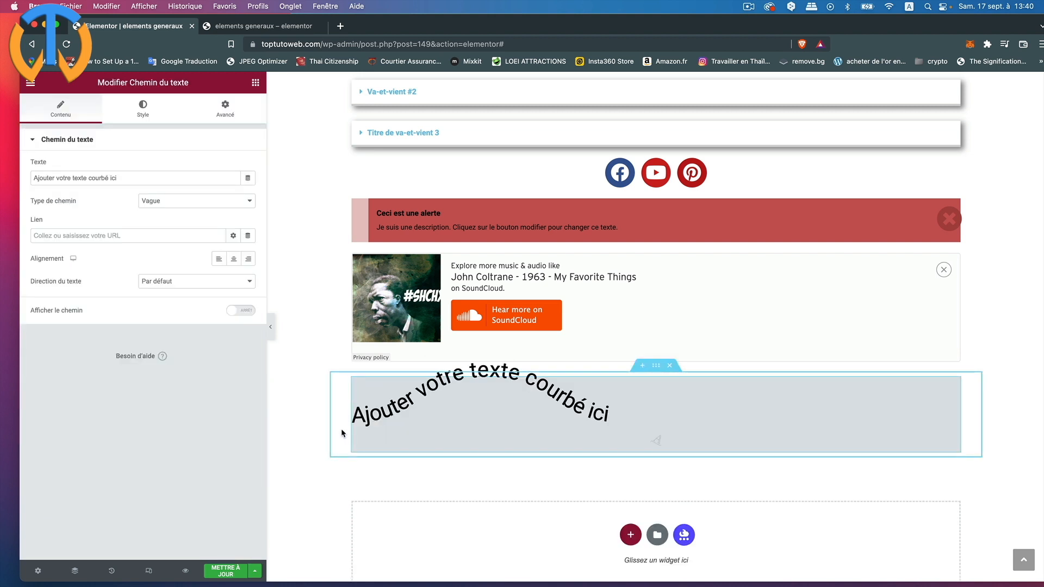
Replace the curved text with pasted placeholder text, trimmed to "Lorem ipsum dolor sit amet".
{"action": "left_click", "coordinate": [128, 179]}
{"action": "left_click_drag", "start_coordinate": [127, 180], "coordinate": [10, 186]}
{"action": "key", "text": "BackSpace"}
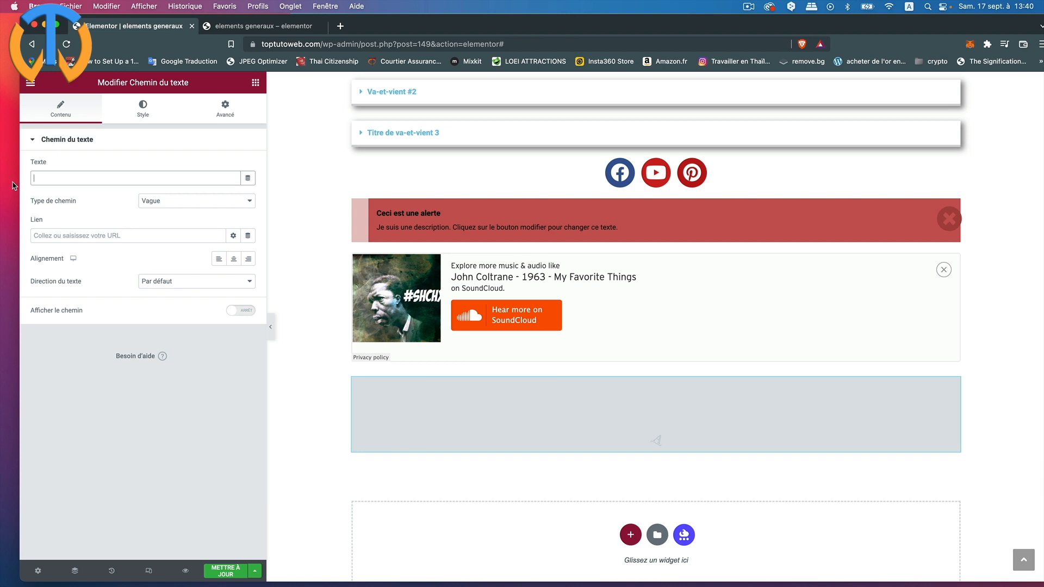
{"action": "right_click", "coordinate": [37, 179]}
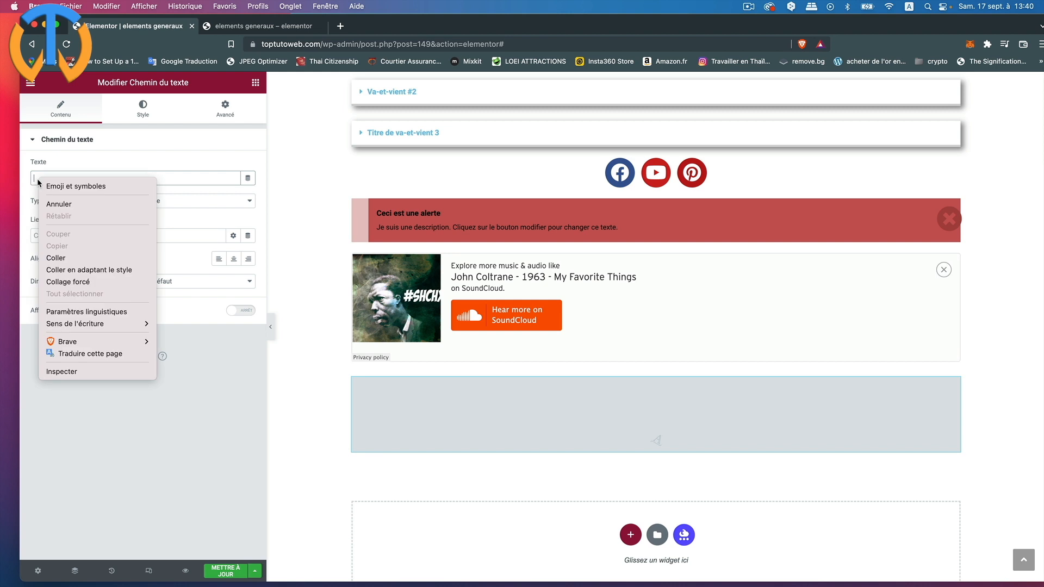
{"action": "left_click", "coordinate": [54, 258]}
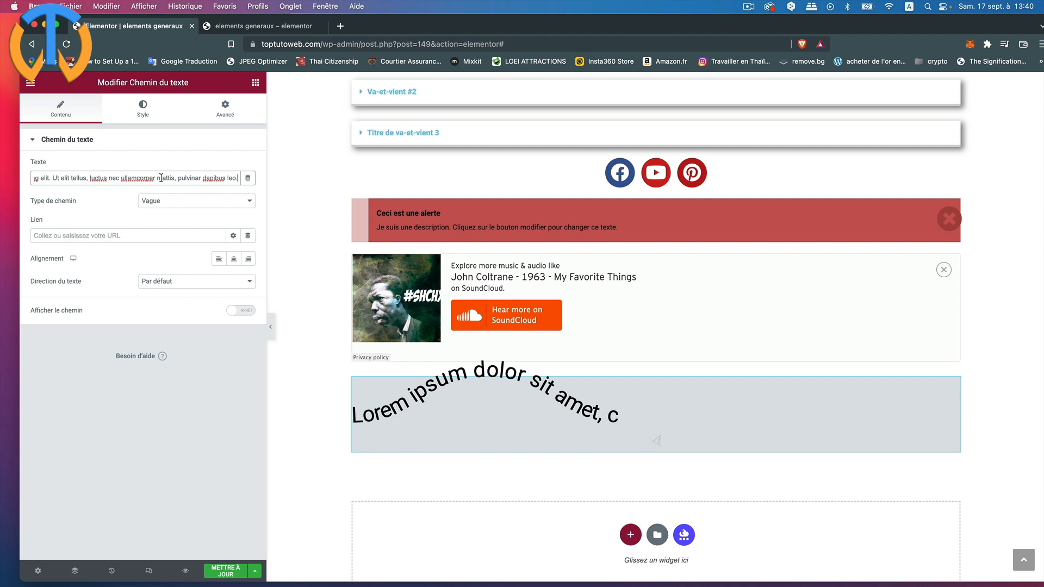
{"action": "left_click_drag", "start_coordinate": [238, 179], "coordinate": [113, 179]}
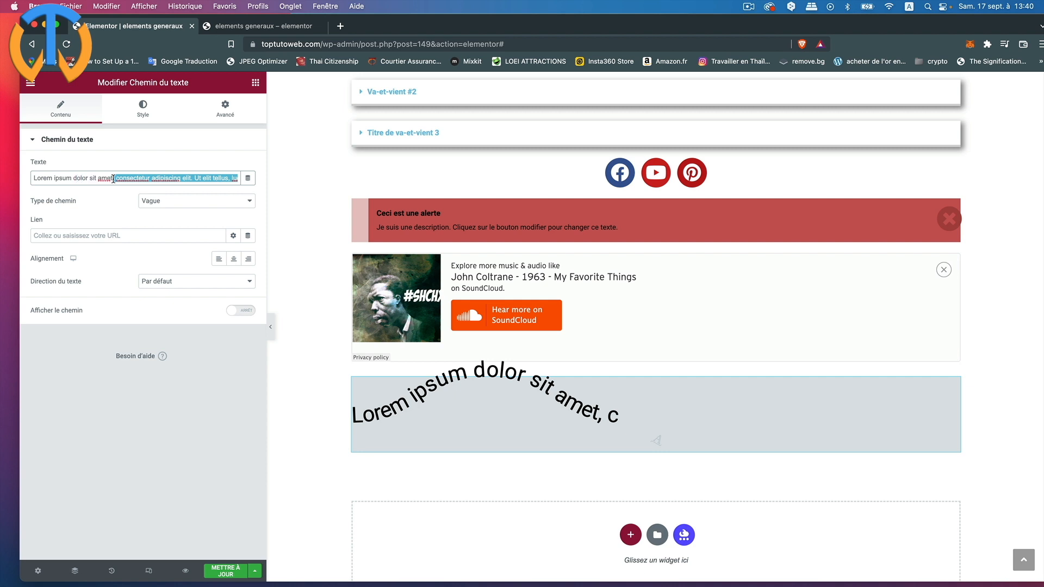
{"action": "key", "text": "BackSpace"}
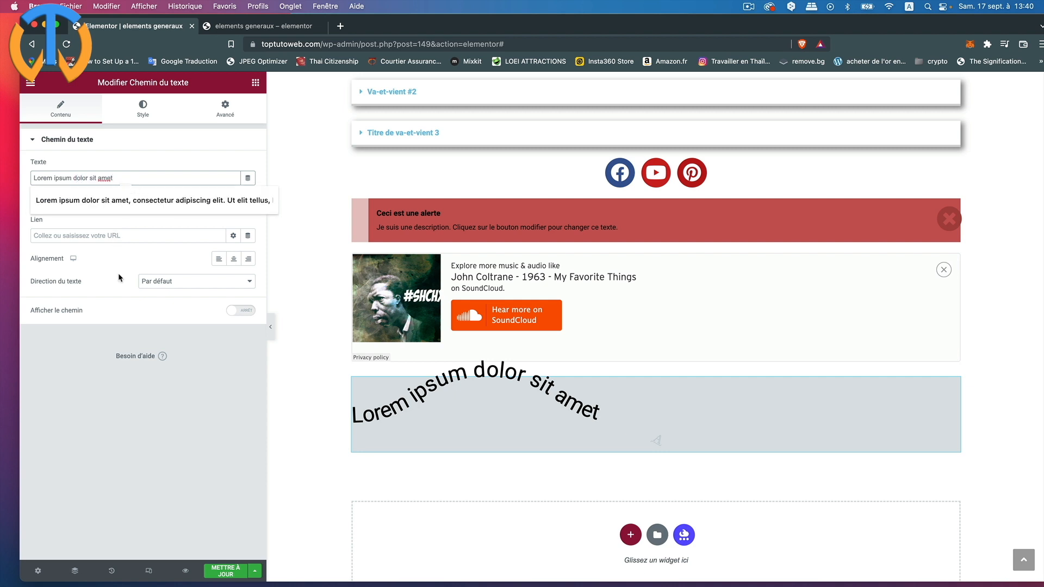
{"action": "left_click", "coordinate": [101, 351]}
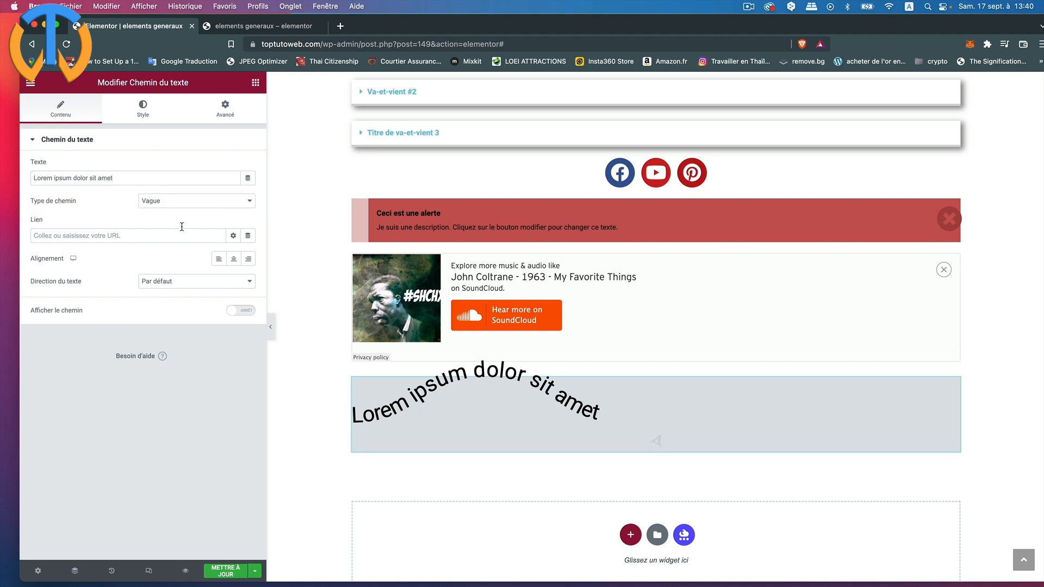
Try the Arc, Cercle and Ligne path types on the curved text and return it to Vague.
{"action": "left_click", "coordinate": [178, 201]}
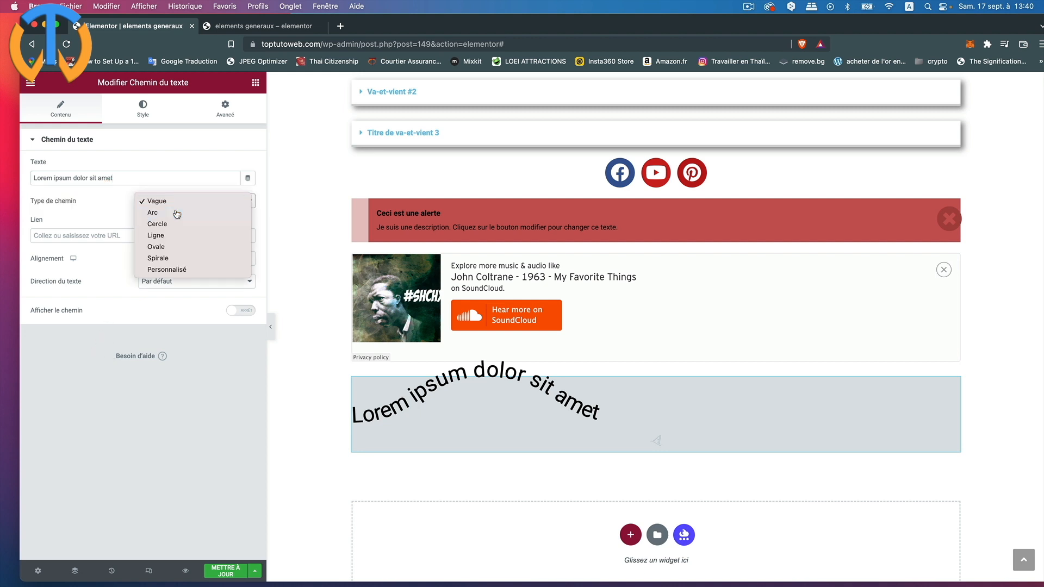
{"action": "left_click", "coordinate": [177, 213]}
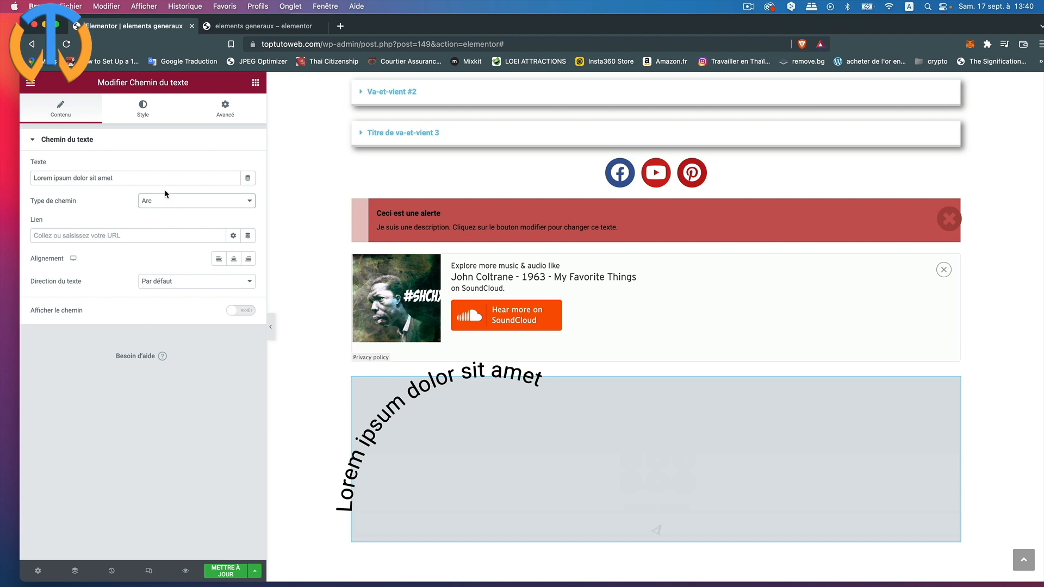
{"action": "left_click", "coordinate": [166, 197]}
{"action": "left_click", "coordinate": [167, 214]}
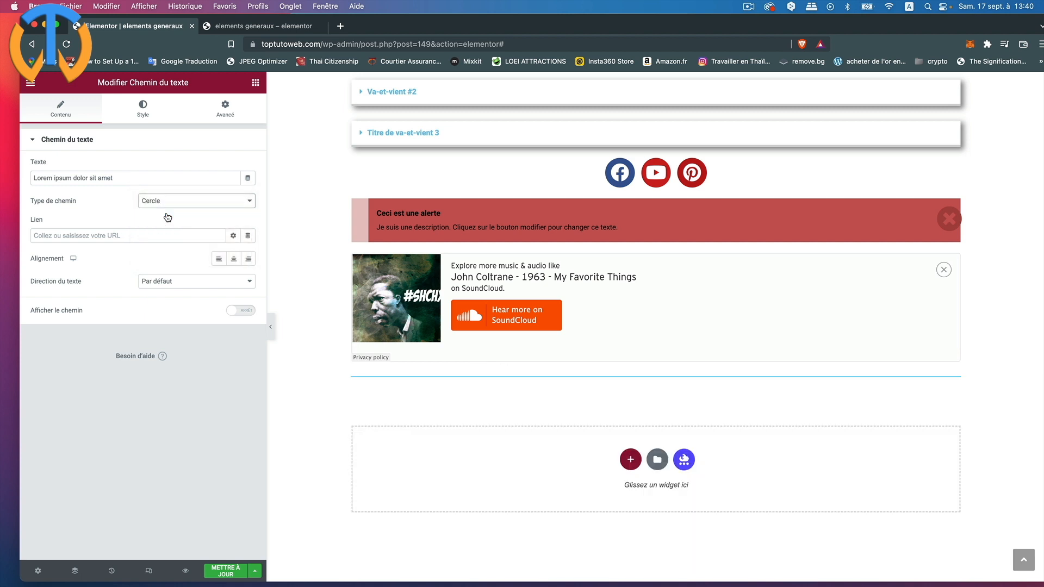
{"action": "left_click", "coordinate": [169, 202]}
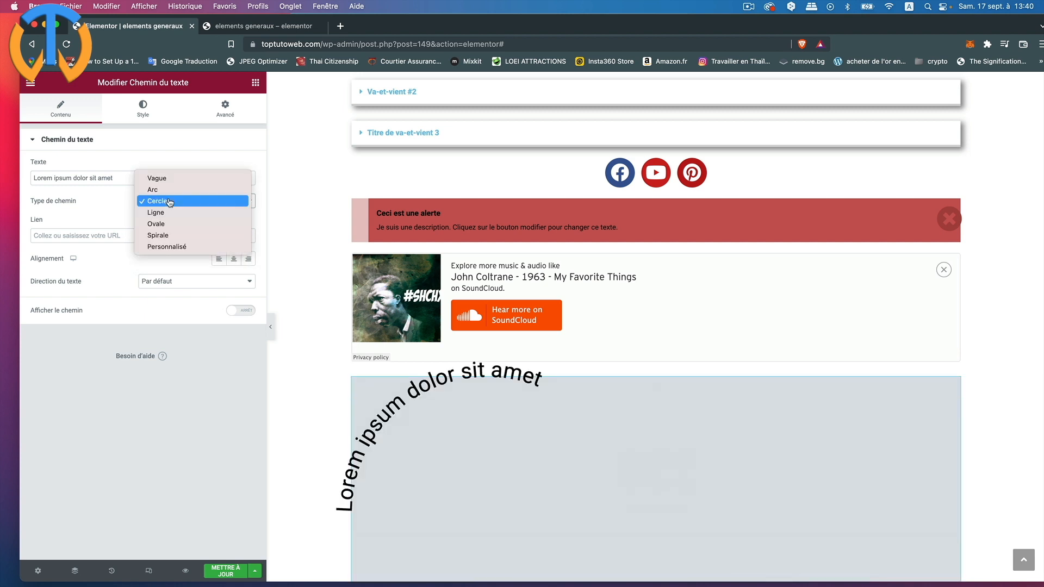
{"action": "left_click", "coordinate": [170, 214]}
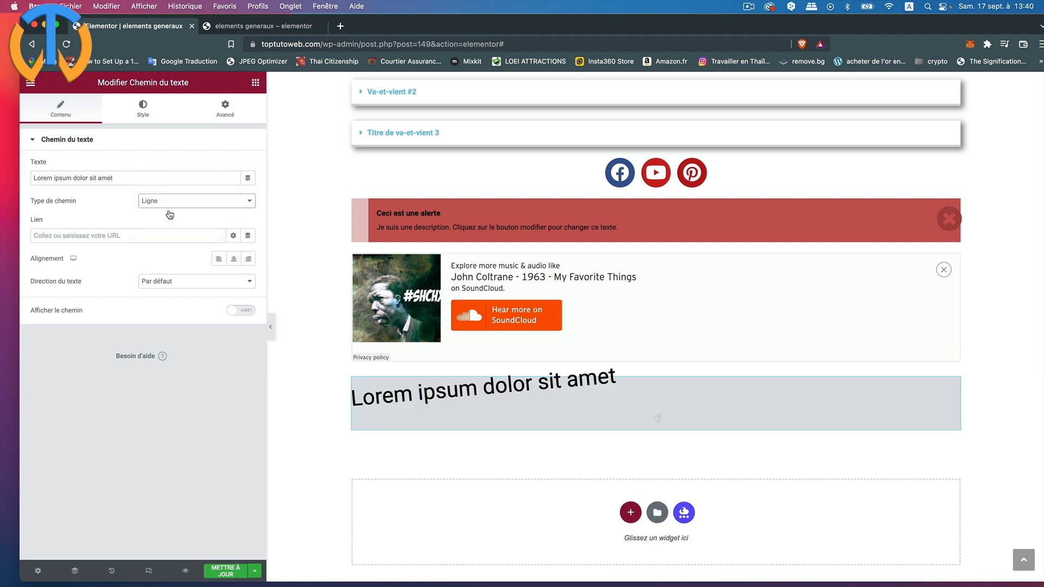
{"action": "left_click", "coordinate": [170, 201]}
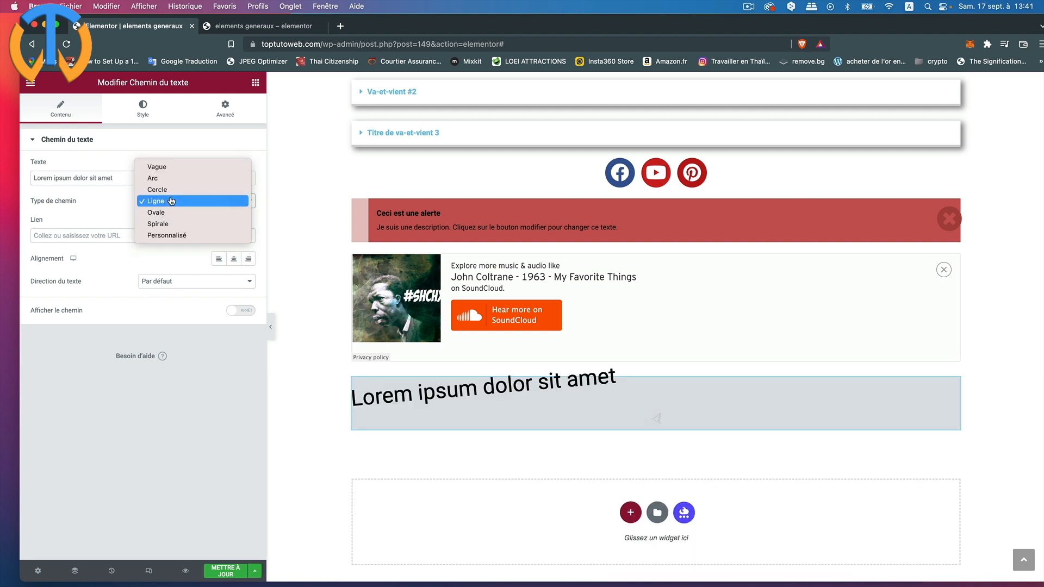
{"action": "left_click", "coordinate": [171, 168]}
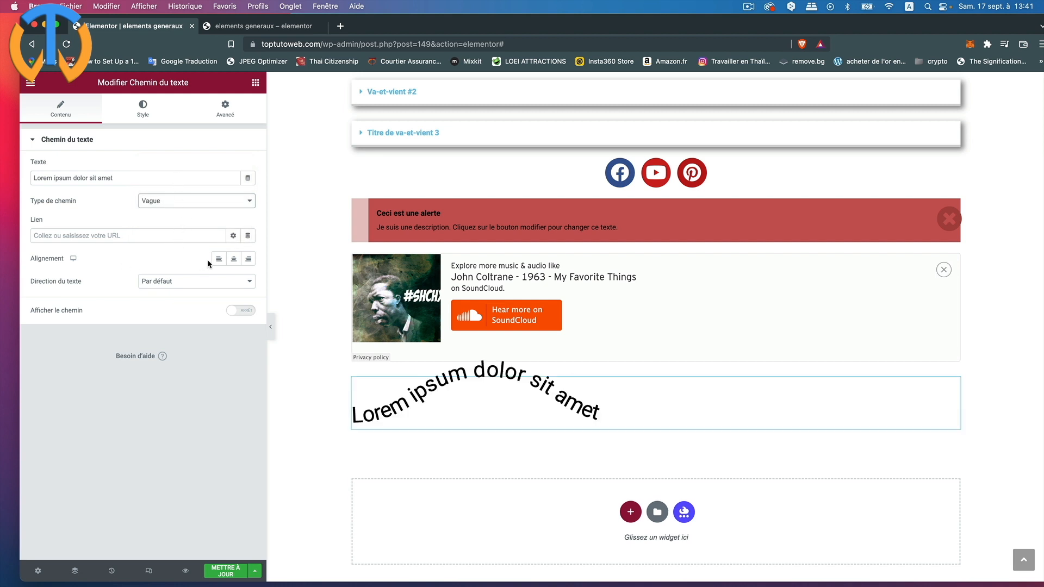
Centre the curved text, view its text direction choices, and toggle the path display on and off again.
{"action": "left_click", "coordinate": [232, 261]}
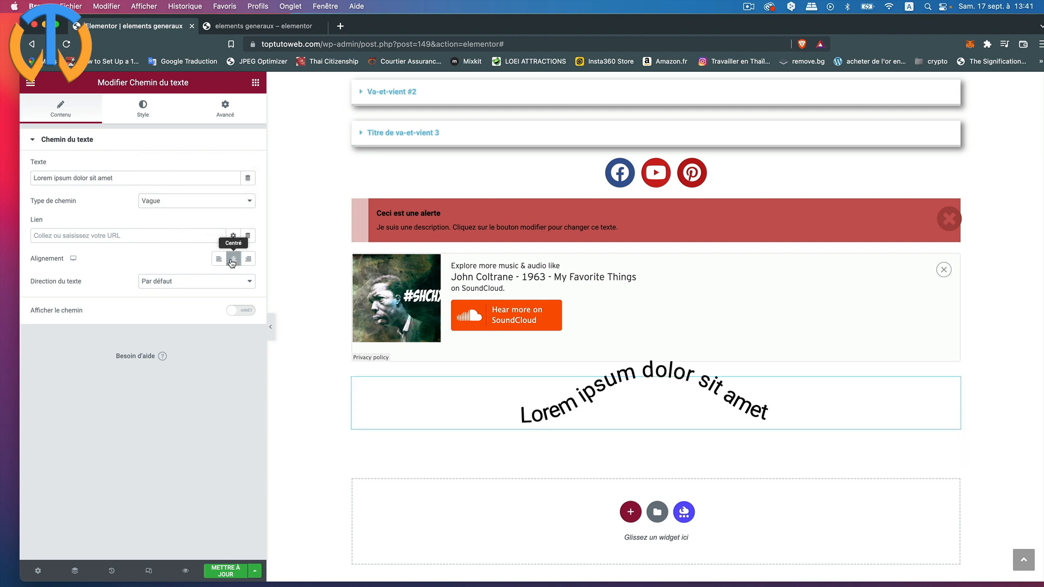
{"action": "left_click", "coordinate": [218, 282]}
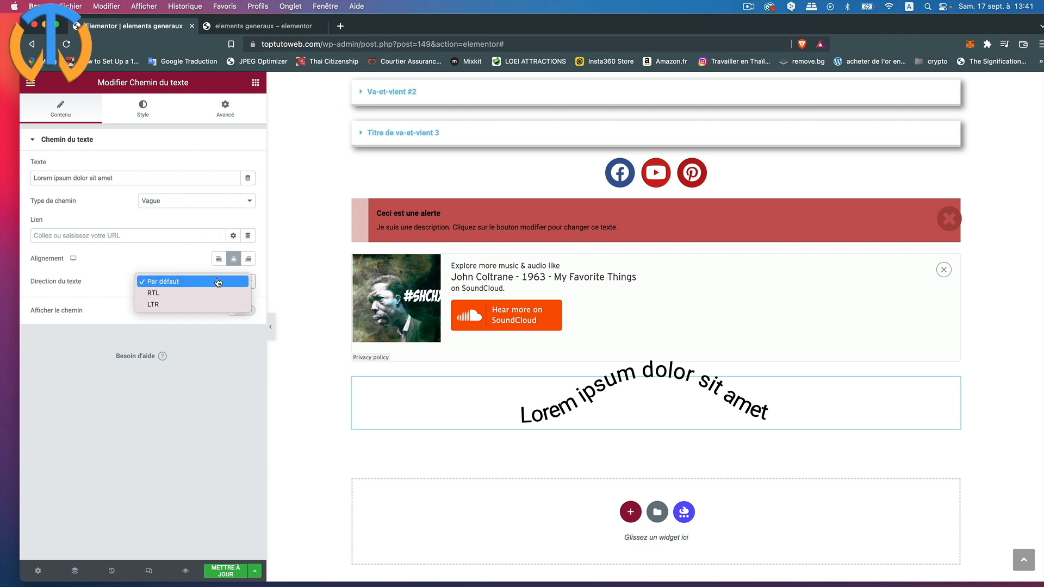
{"action": "left_click", "coordinate": [218, 282]}
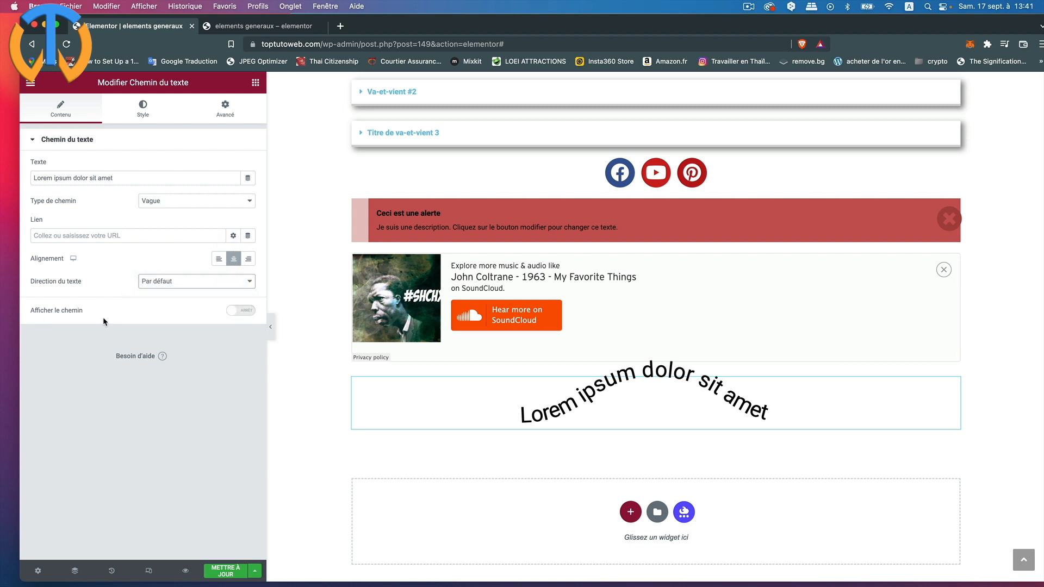
{"action": "left_click", "coordinate": [248, 313]}
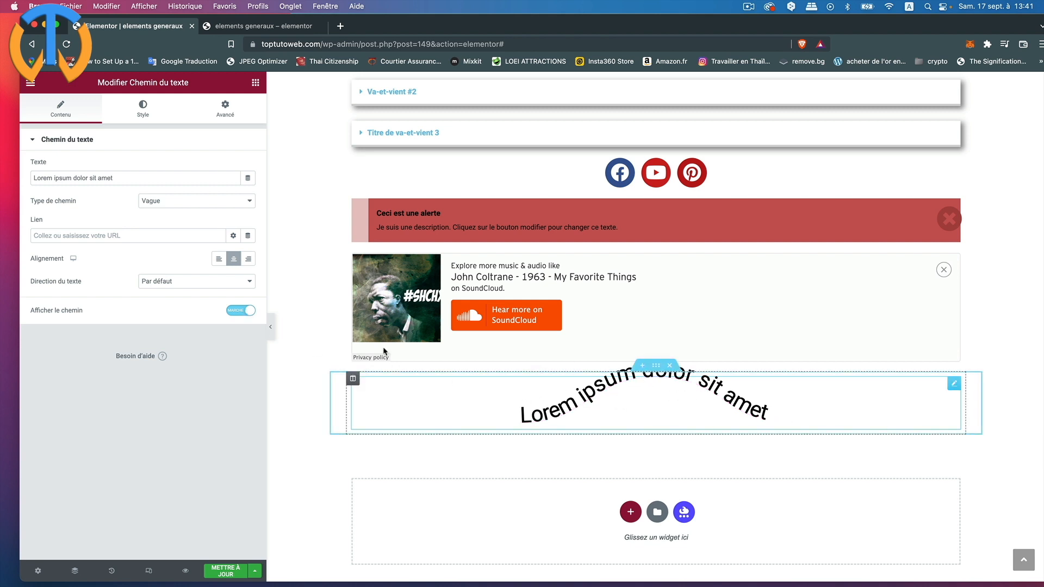
{"action": "left_click", "coordinate": [238, 314]}
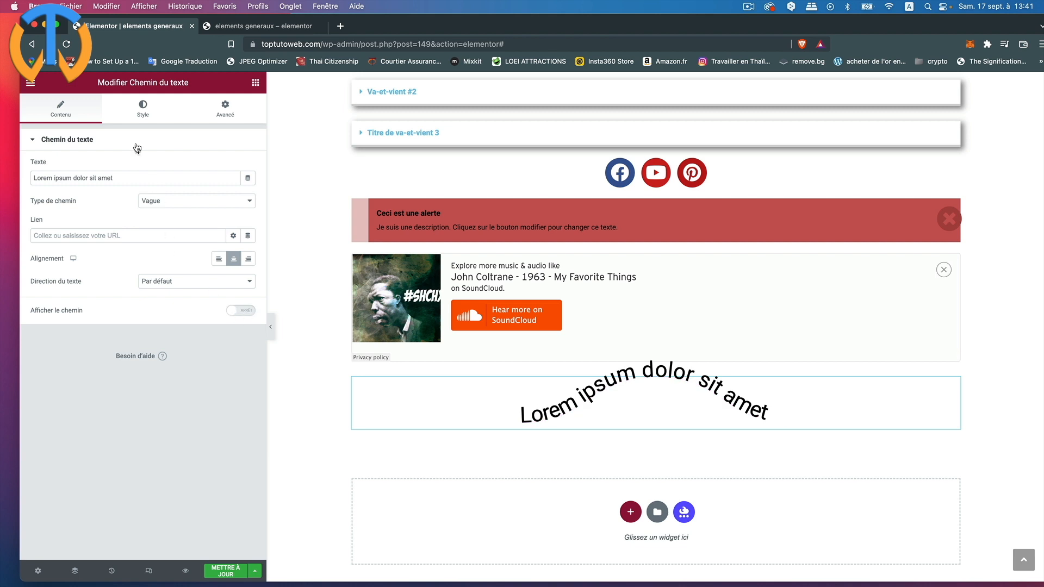
Style the curved text with size 550 px, rotation 5, word spacing 0 and starting point 34.
{"action": "left_click", "coordinate": [143, 105]}
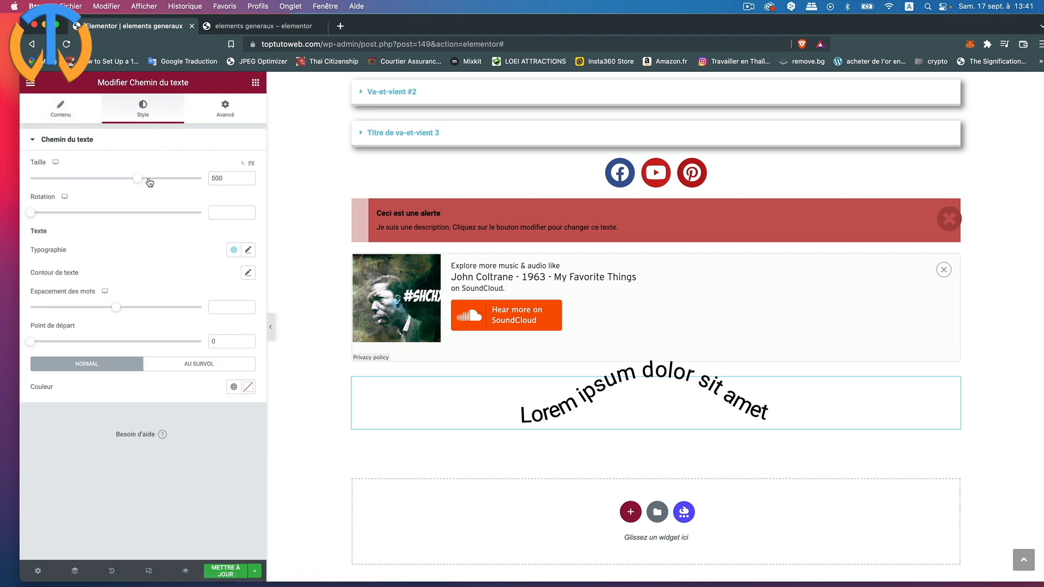
{"action": "left_click_drag", "start_coordinate": [139, 179], "coordinate": [148, 180]}
{"action": "left_click_drag", "start_coordinate": [34, 215], "coordinate": [36, 213]}
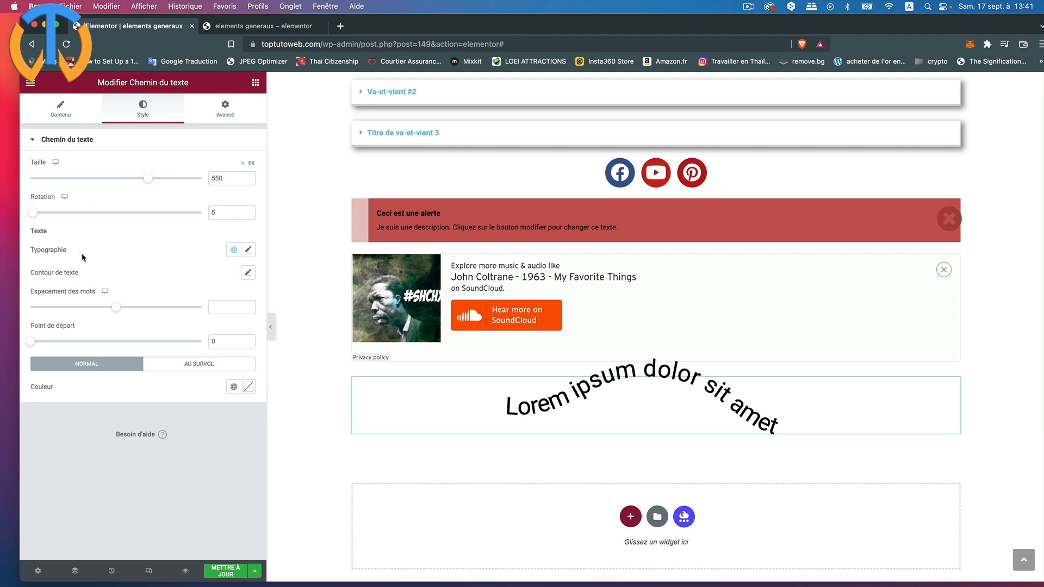
{"action": "mouse_move", "coordinate": [117, 309]}
{"action": "left_mouse_down"}
{"action": "mouse_move", "coordinate": [135, 308]}
{"action": "mouse_move", "coordinate": [117, 308]}
{"action": "left_mouse_up"}
{"action": "left_click_drag", "start_coordinate": [31, 343], "coordinate": [89, 351]}
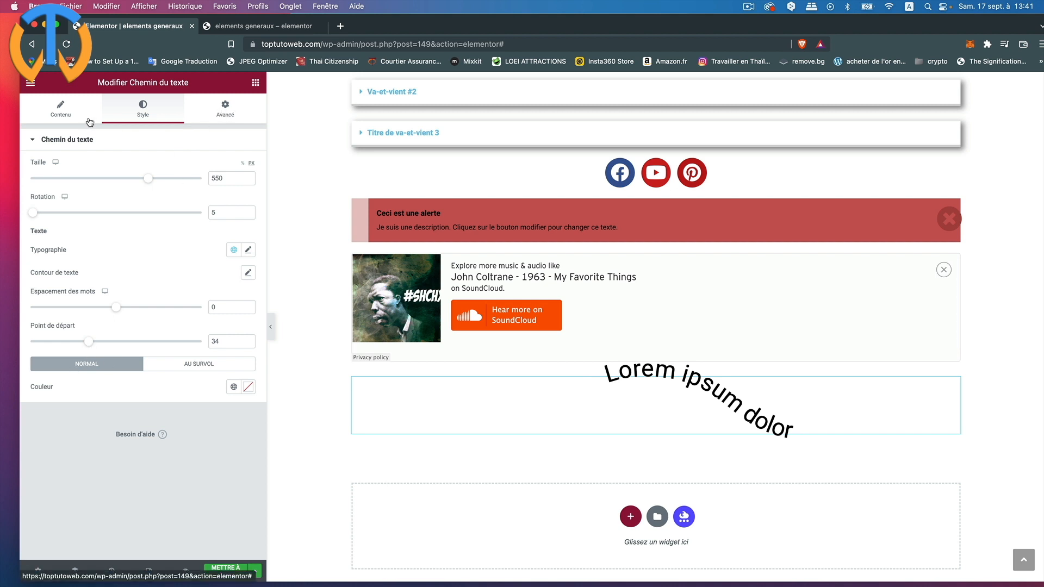
Update the page and view the curved text at the end of its preview.
{"action": "left_click", "coordinate": [65, 111]}
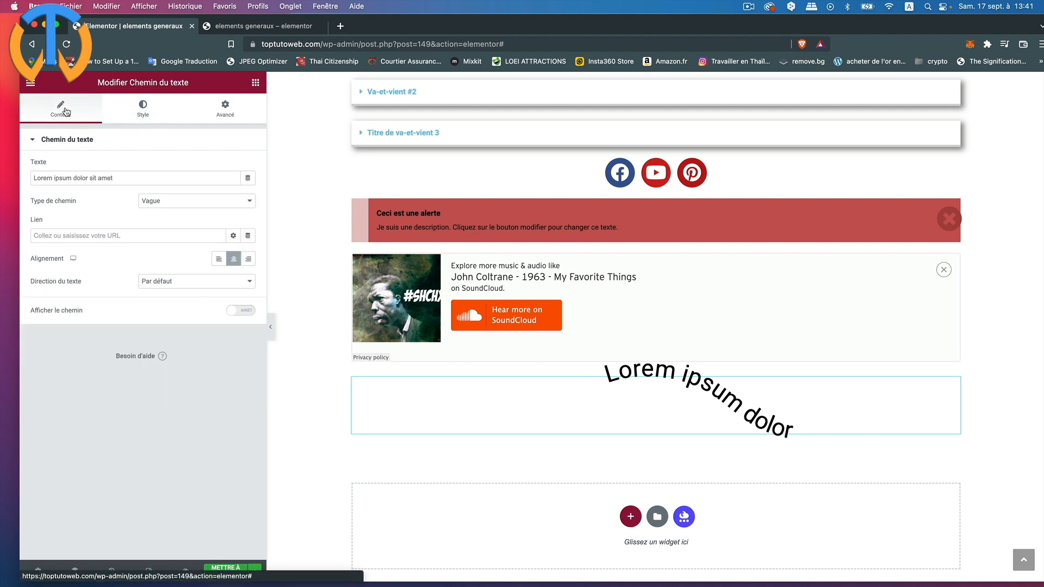
{"action": "left_click", "coordinate": [225, 576]}
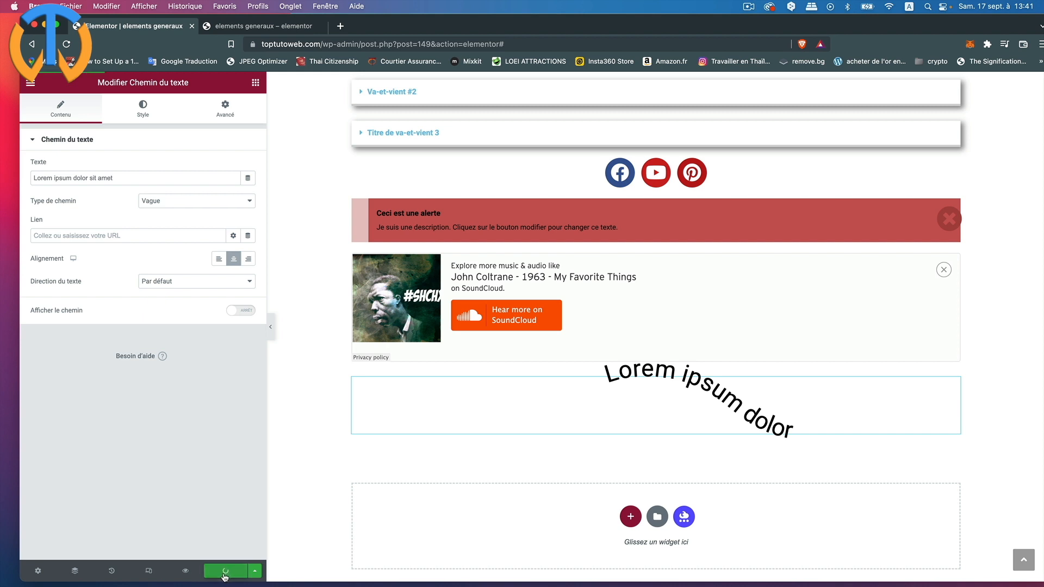
{"action": "left_click", "coordinate": [264, 26]}
{"action": "scroll", "coordinate": [484, 367], "scroll_direction": "down", "scroll_amount": 20}
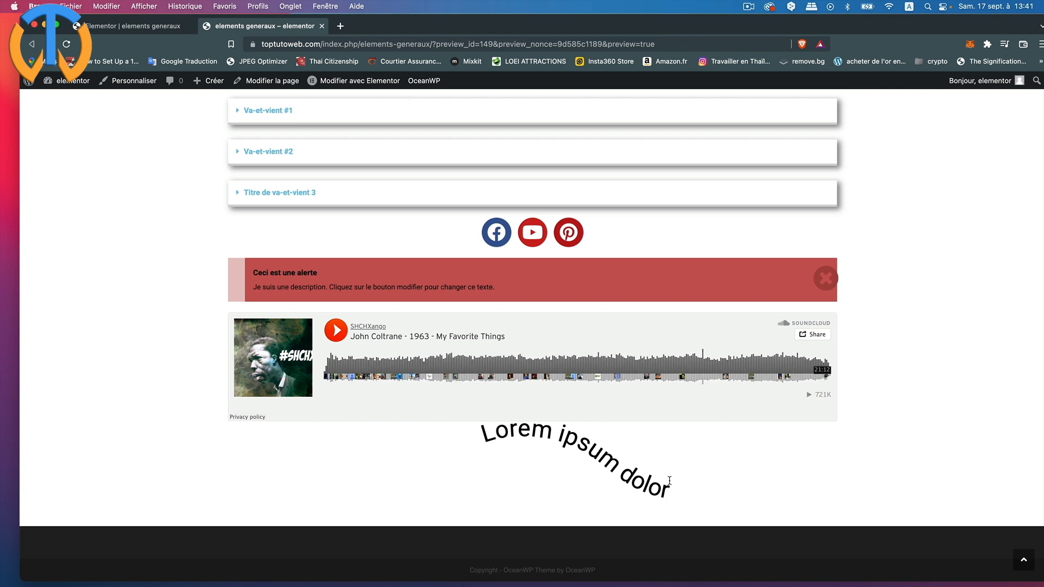
Return to the editor, change the curved text's path type to Arc and turn on the path display.
{"action": "left_click", "coordinate": [133, 26]}
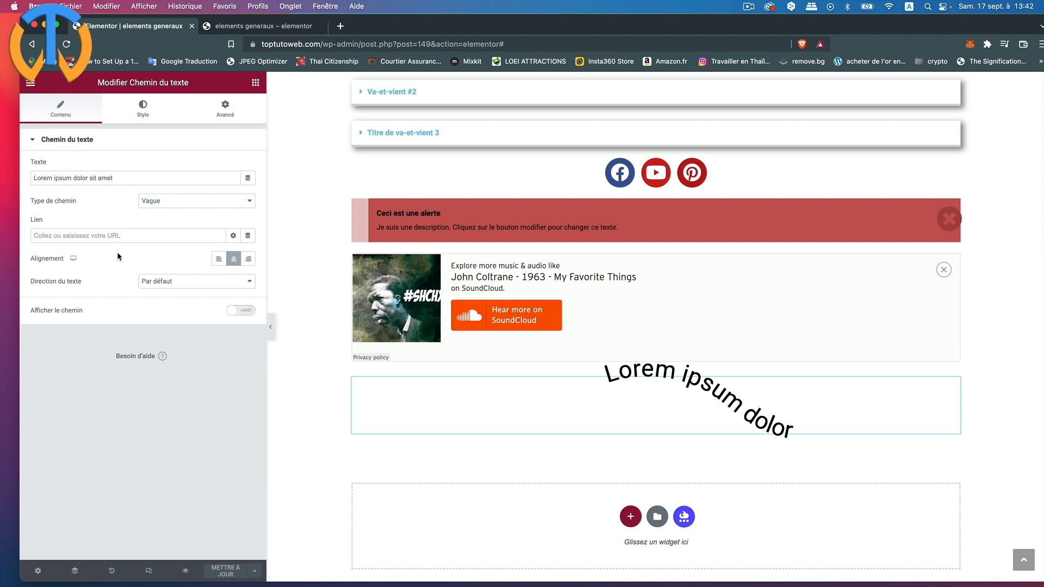
{"action": "left_click", "coordinate": [164, 207]}
{"action": "left_click", "coordinate": [161, 213]}
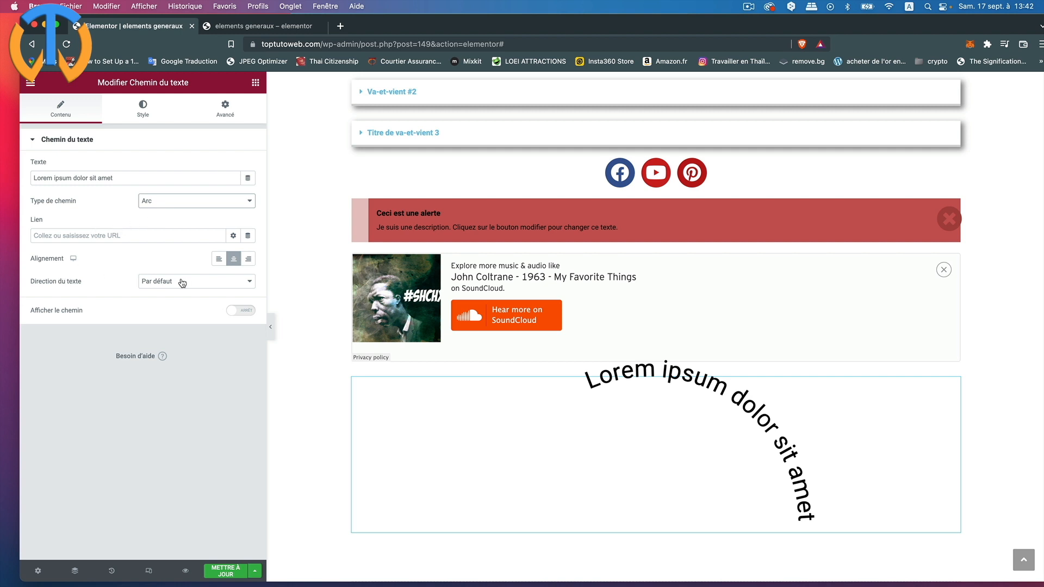
{"action": "left_click", "coordinate": [249, 315]}
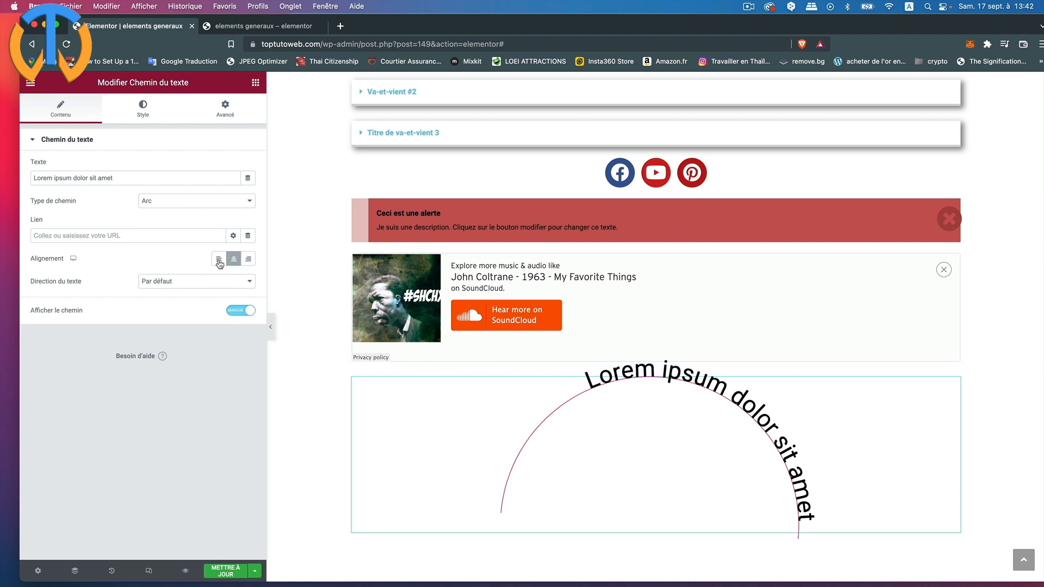
Set the curved text's starting point to 16 and its word spacing to 6.
{"action": "left_click", "coordinate": [143, 123]}
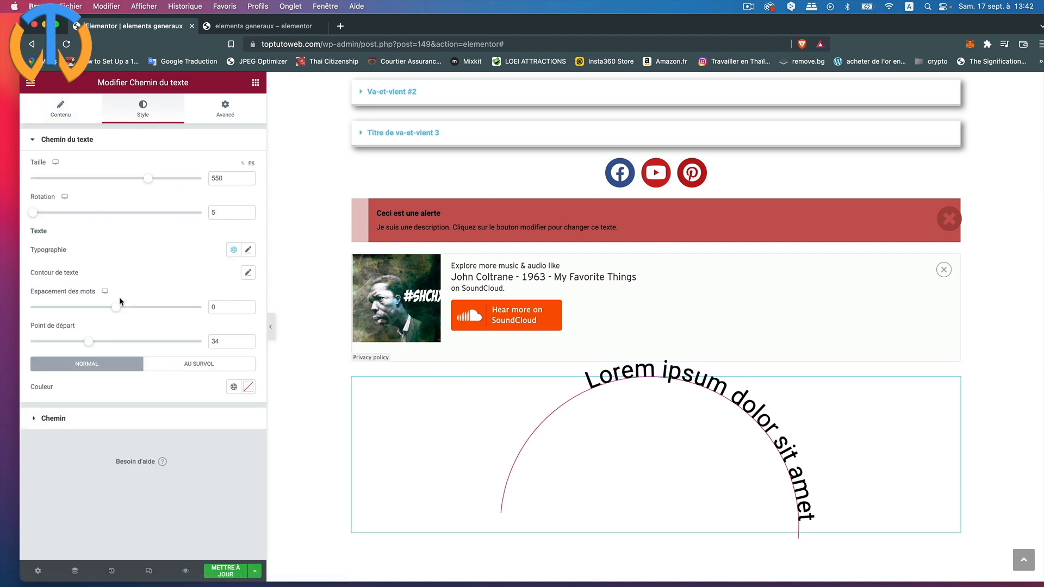
{"action": "left_click_drag", "start_coordinate": [87, 341], "coordinate": [59, 339]}
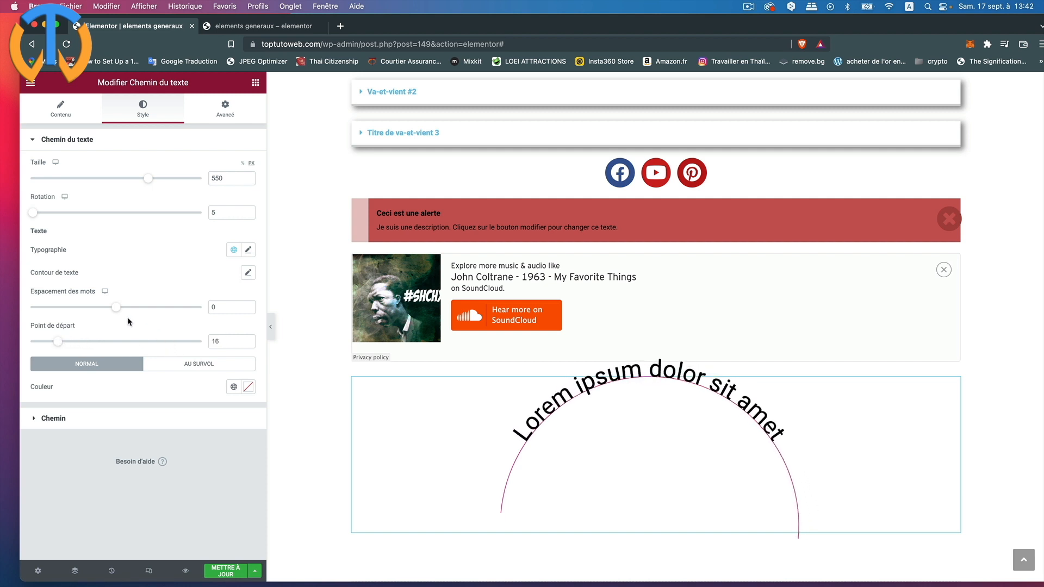
{"action": "left_click_drag", "start_coordinate": [117, 308], "coordinate": [141, 308]}
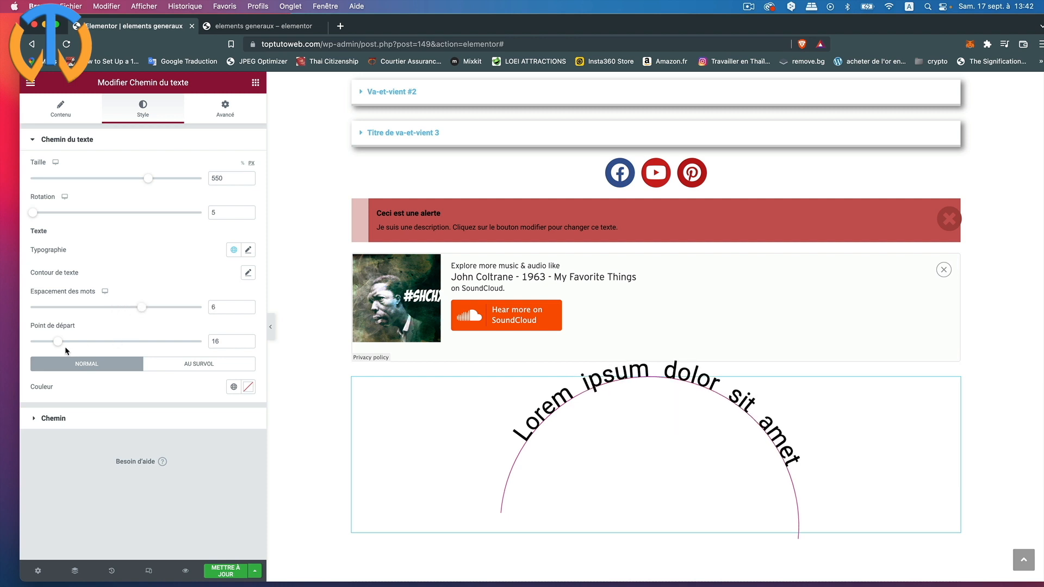
Set the curved text's starting point to 13 and the path's normal stroke width to 6.
{"action": "left_click_drag", "start_coordinate": [60, 346], "coordinate": [53, 348]}
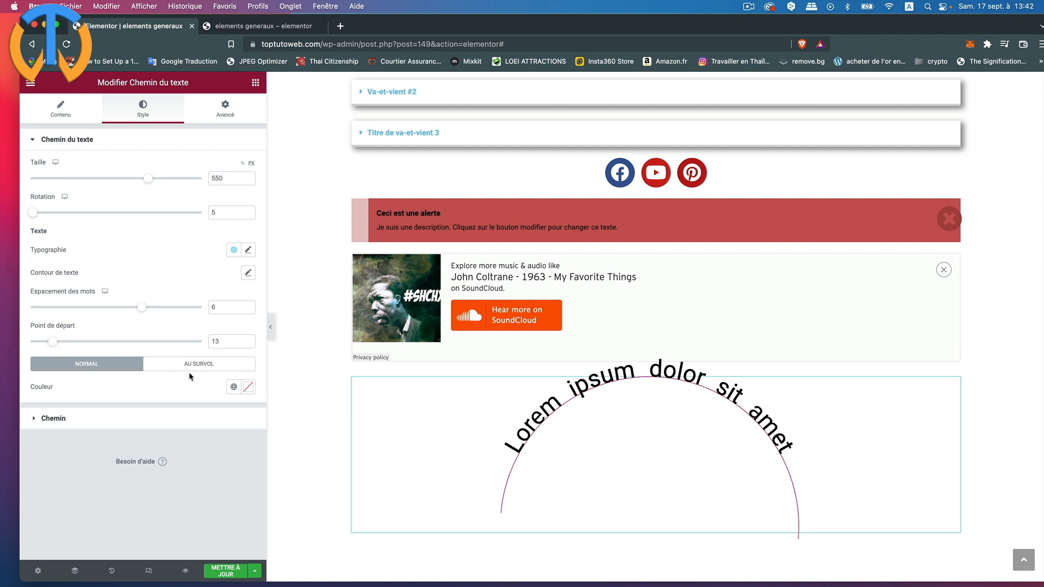
{"action": "left_click", "coordinate": [37, 420]}
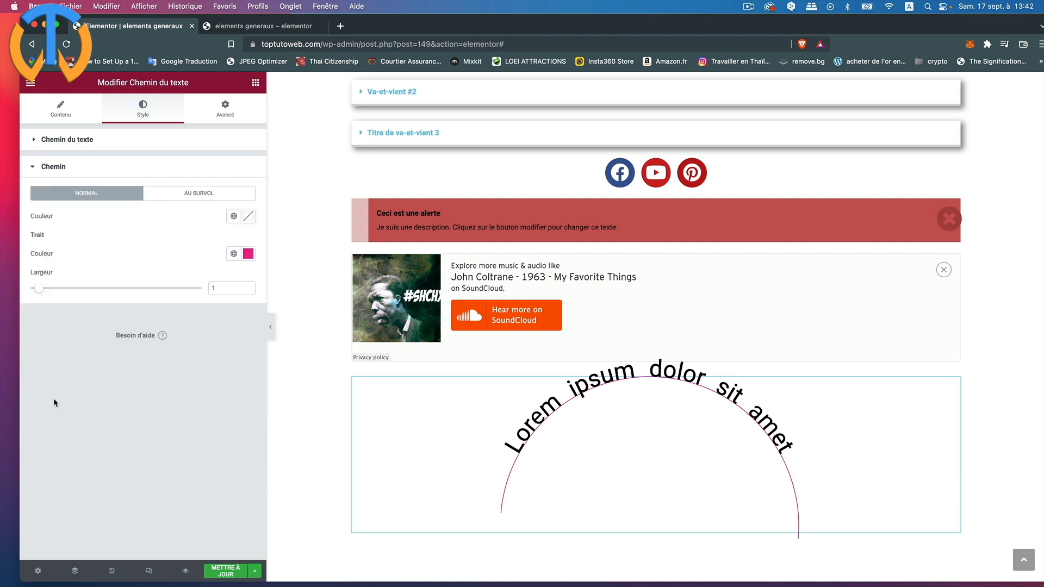
{"action": "left_click_drag", "start_coordinate": [39, 288], "coordinate": [82, 288]}
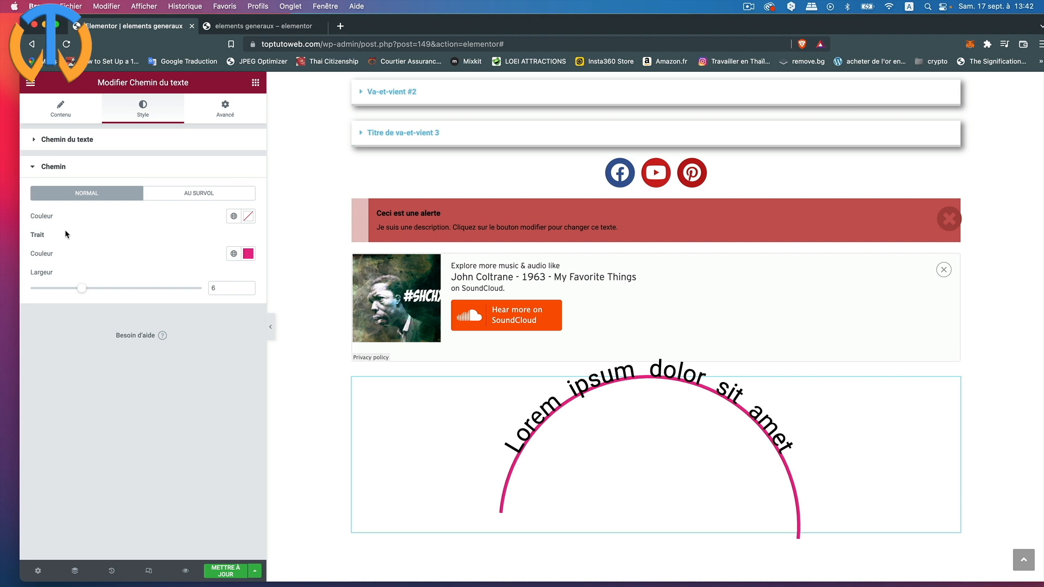
Set the hover stroke color of the curved text's path to red.
{"action": "left_click", "coordinate": [199, 193]}
{"action": "left_click", "coordinate": [248, 254]}
{"action": "mouse_move", "coordinate": [185, 318]}
{"action": "left_mouse_down"}
{"action": "mouse_move", "coordinate": [185, 300]}
{"action": "mouse_move", "coordinate": [233, 299]}
{"action": "left_mouse_up"}
{"action": "left_click", "coordinate": [178, 252]}
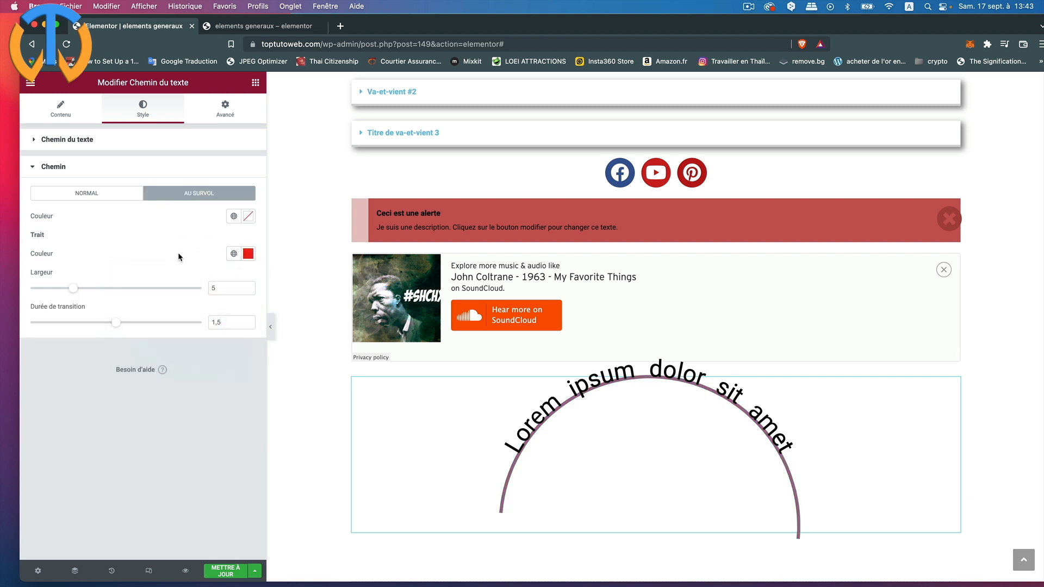
Update the page and review its preview, checking the curved text's arc at the end of the page.
{"action": "left_click", "coordinate": [226, 572]}
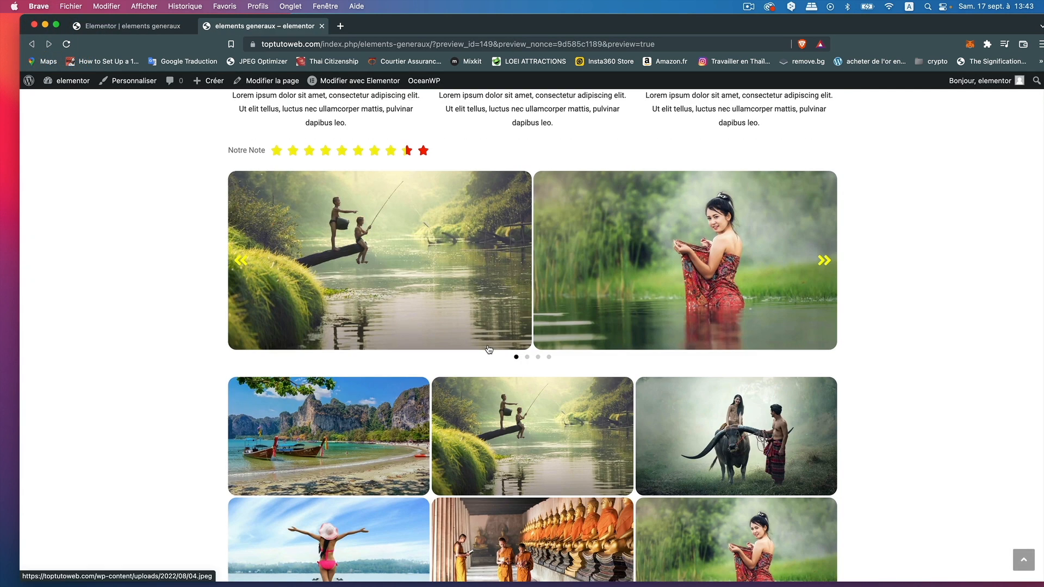
{"action": "scroll", "coordinate": [487, 348], "scroll_direction": "down", "scroll_amount": 10}
{"action": "scroll", "coordinate": [488, 349], "scroll_direction": "down", "scroll_amount": 15}
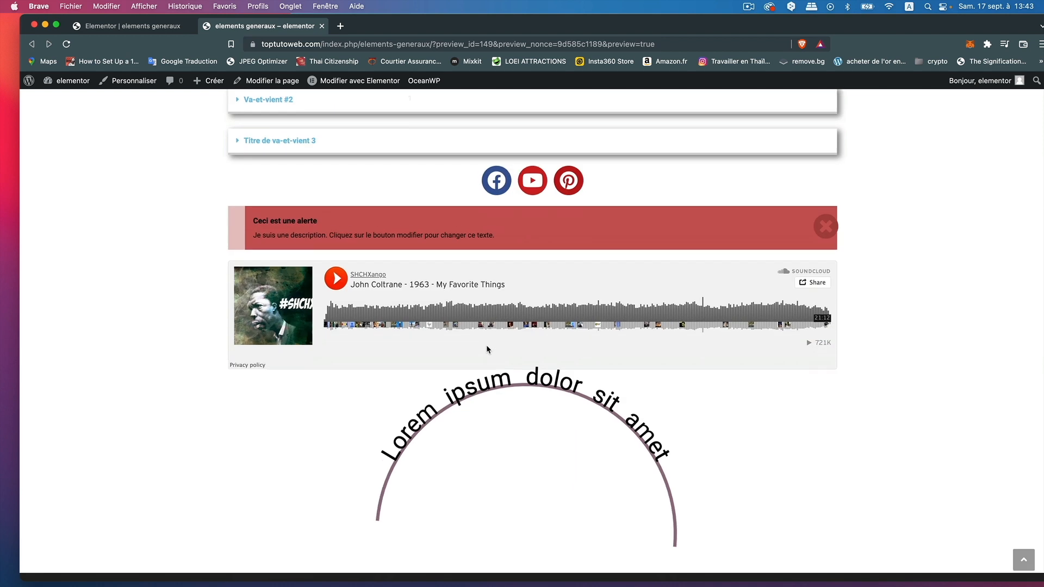
{"action": "scroll", "coordinate": [487, 345], "scroll_direction": "down", "scroll_amount": 1}
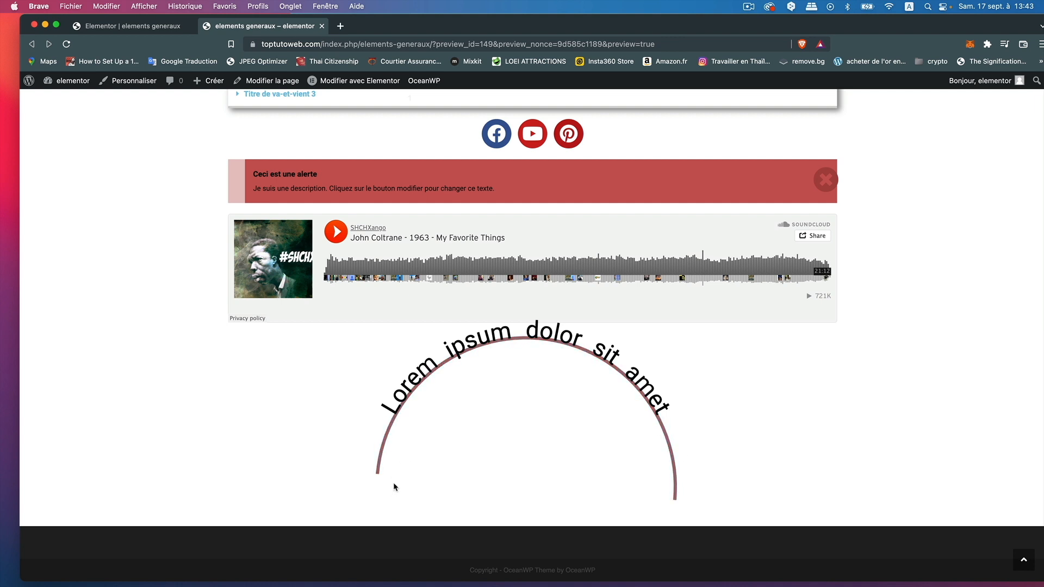
{"action": "scroll", "coordinate": [581, 482], "scroll_direction": "up", "scroll_amount": 20}
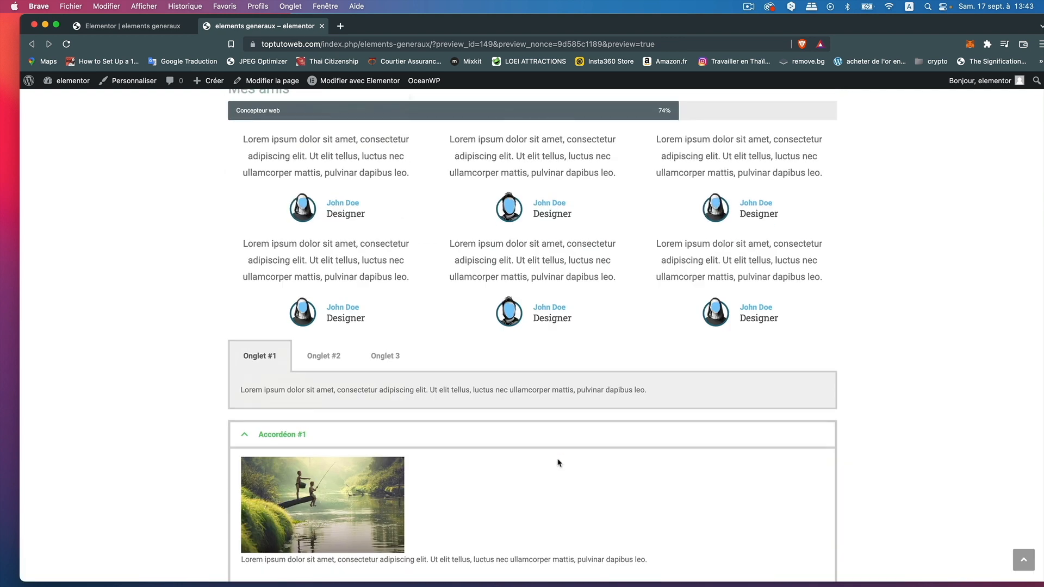
{"action": "scroll", "coordinate": [599, 465], "scroll_direction": "down", "scroll_amount": 20}
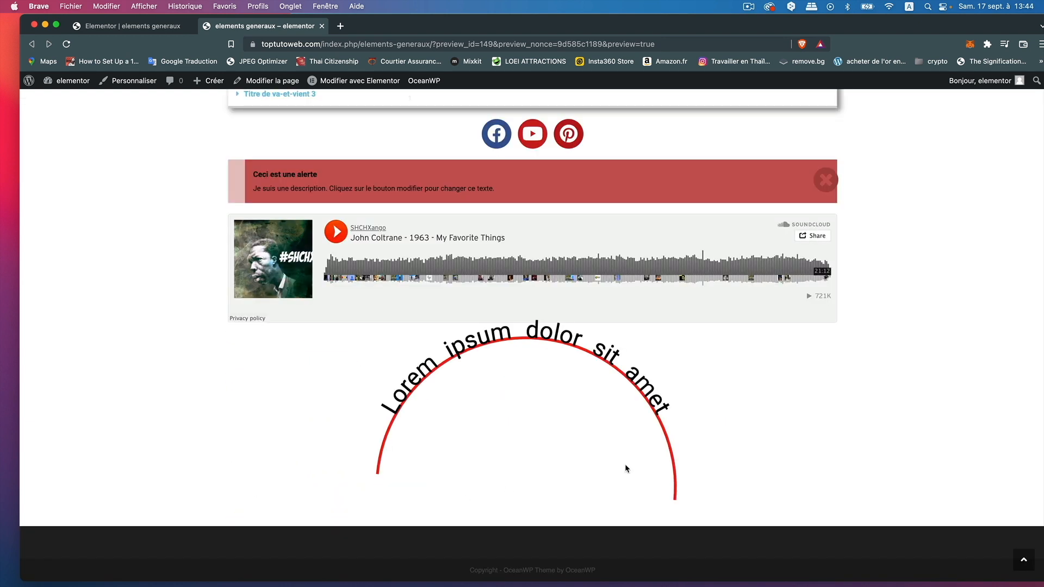